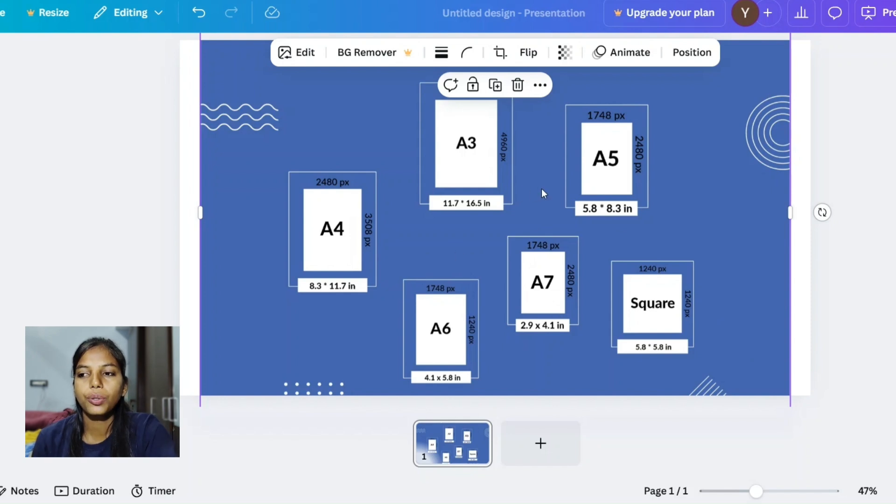
{"action": "scroll", "coordinate": [541, 188], "scroll_direction": "up", "scroll_amount": 3}
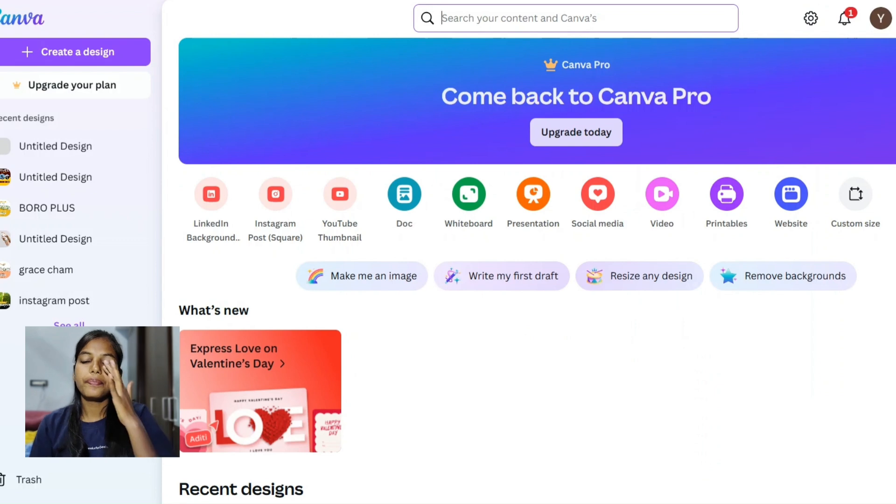
- Search Canva for "flyer" and choose the suggested search "real estate flyers"
{"action": "left_click", "coordinate": [456, 18]}
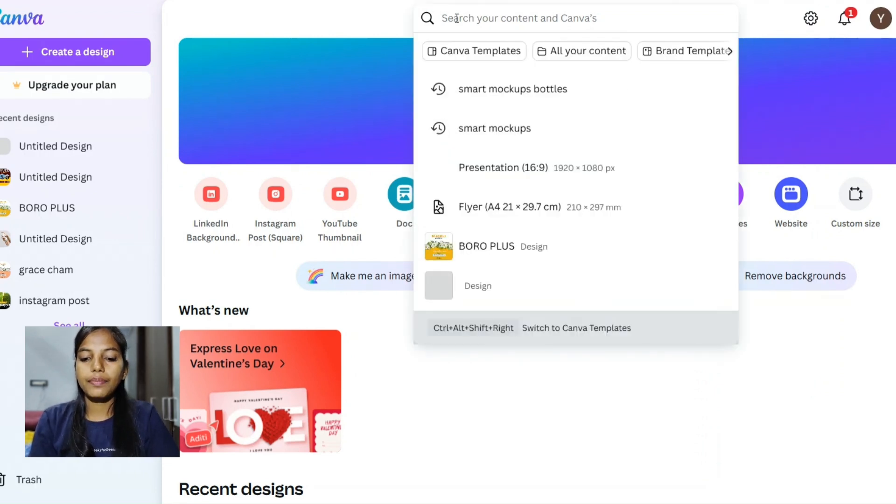
{"action": "type", "text": "flyer"}
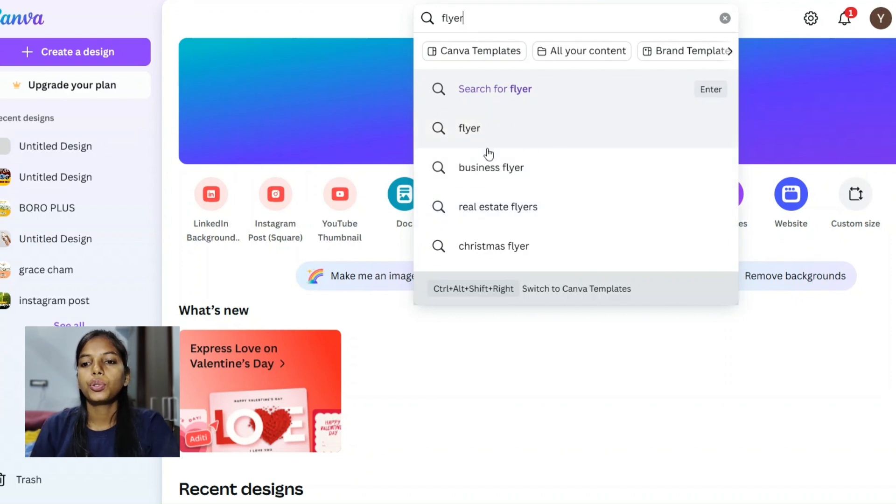
{"action": "left_click", "coordinate": [495, 211]}
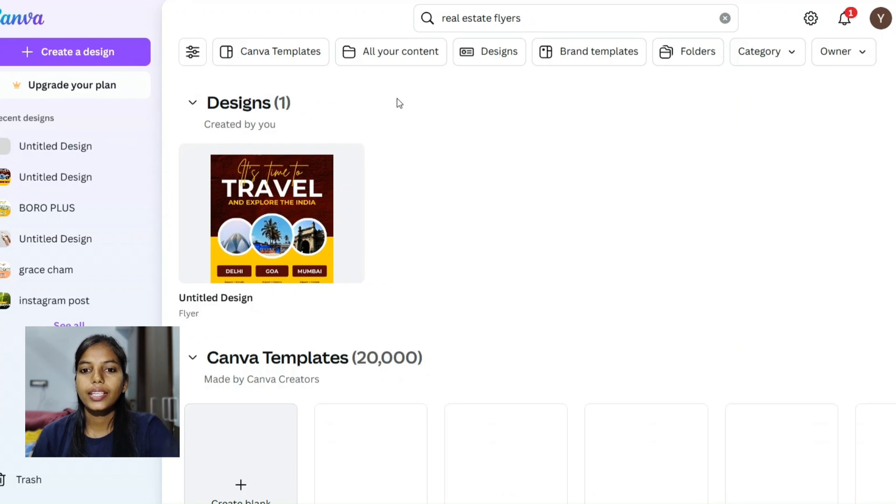
- Look through the real estate flyer templates in the search results for layout ideas
{"action": "scroll", "coordinate": [415, 196], "scroll_direction": "down", "scroll_amount": 1}
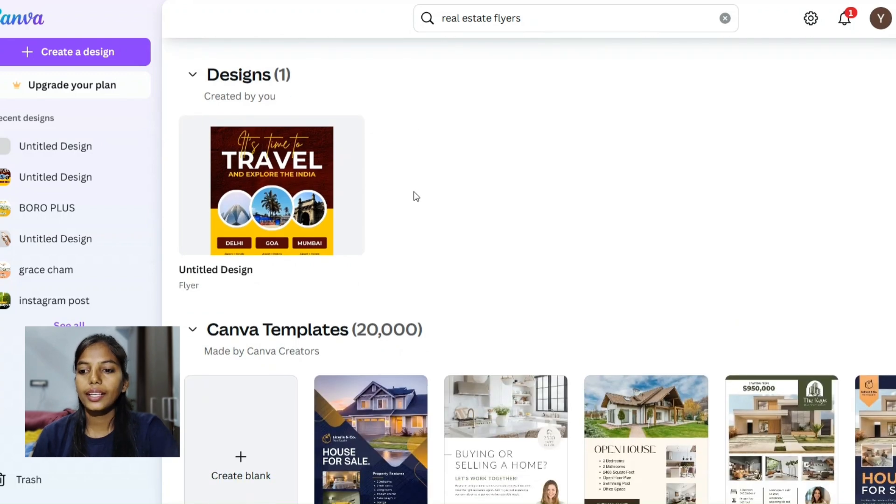
{"action": "scroll", "coordinate": [416, 196], "scroll_direction": "down", "scroll_amount": 8}
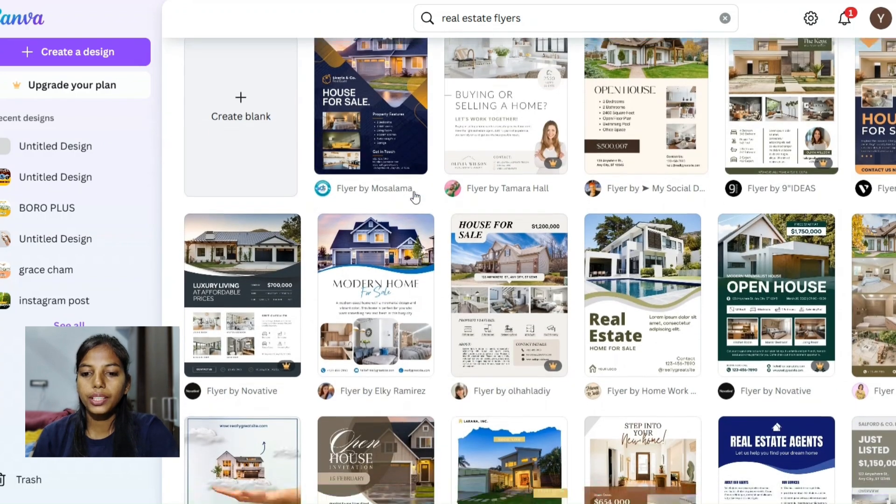
{"action": "scroll", "coordinate": [415, 196], "scroll_direction": "up", "scroll_amount": 1}
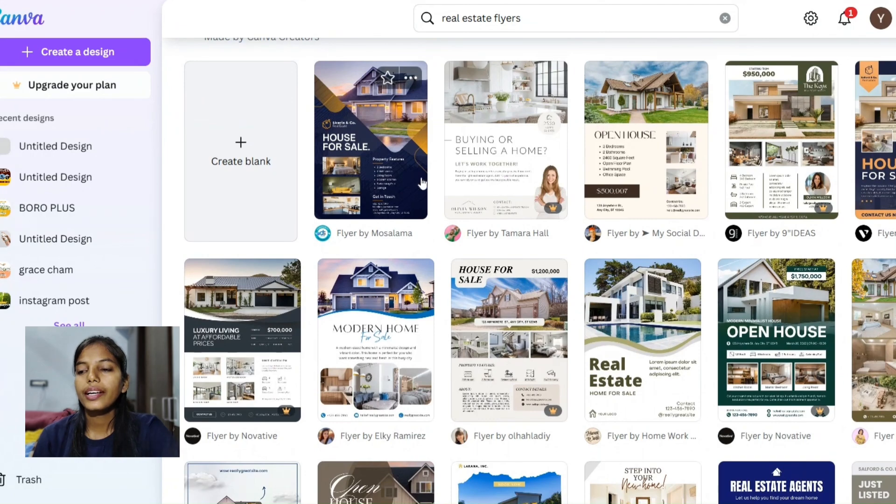
{"action": "scroll", "coordinate": [637, 196], "scroll_direction": "down", "scroll_amount": 1}
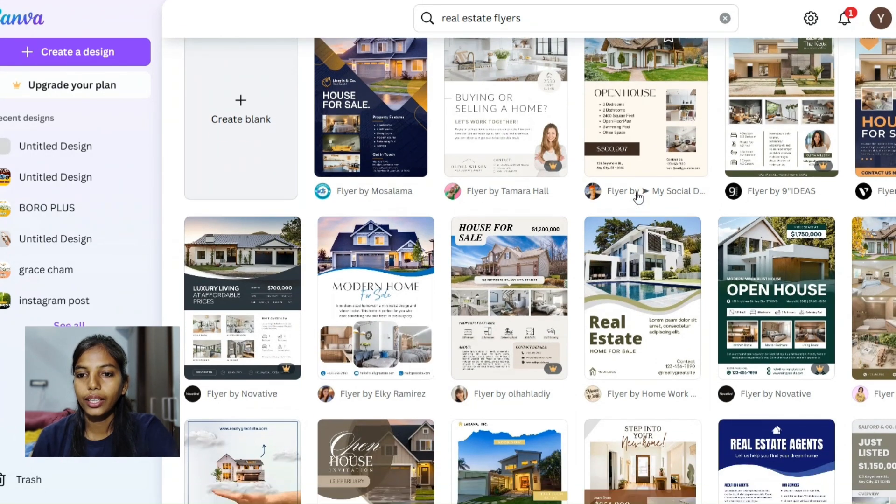
{"action": "scroll", "coordinate": [637, 197], "scroll_direction": "down", "scroll_amount": 4}
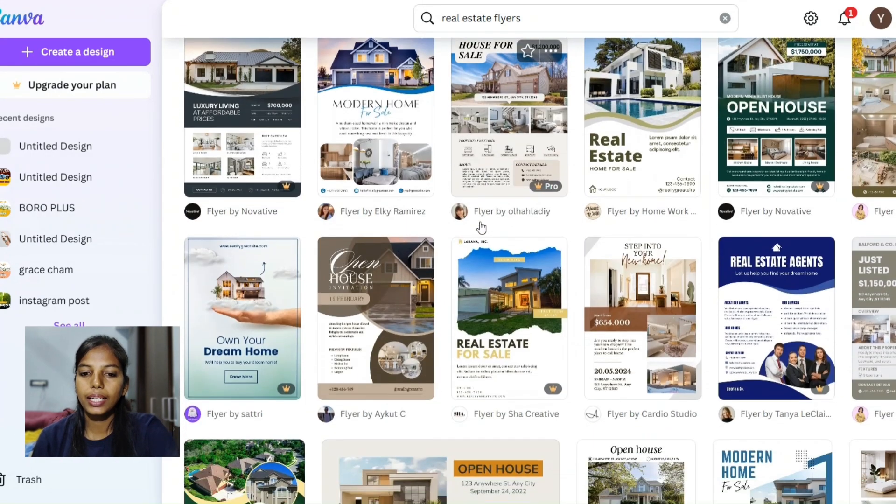
{"action": "scroll", "coordinate": [481, 229], "scroll_direction": "down", "scroll_amount": 8}
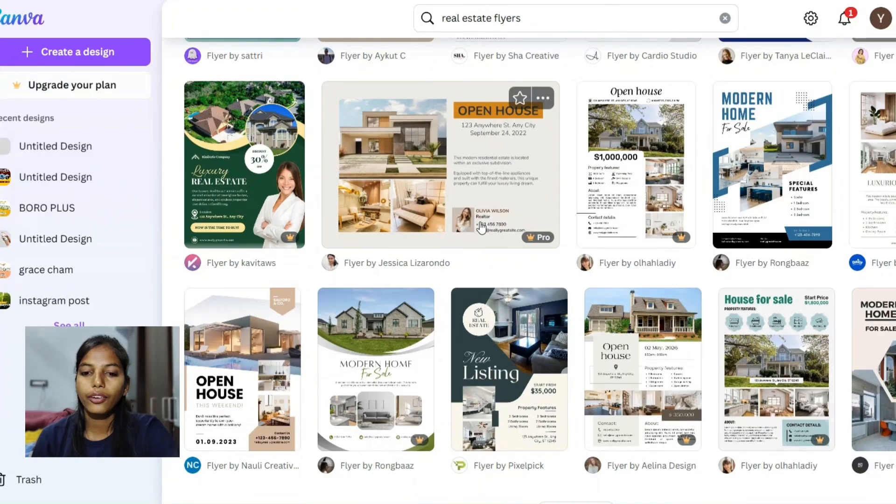
{"action": "scroll", "coordinate": [481, 228], "scroll_direction": "down", "scroll_amount": 6}
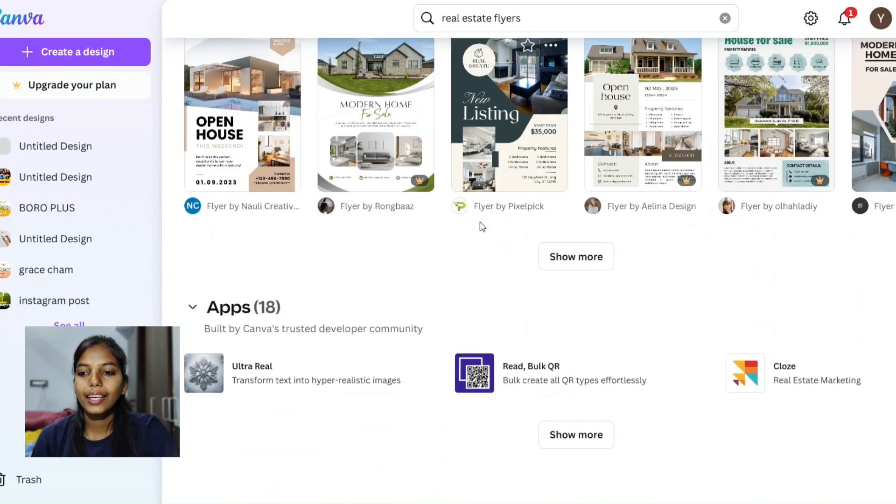
{"action": "scroll", "coordinate": [488, 282], "scroll_direction": "up", "scroll_amount": 15}
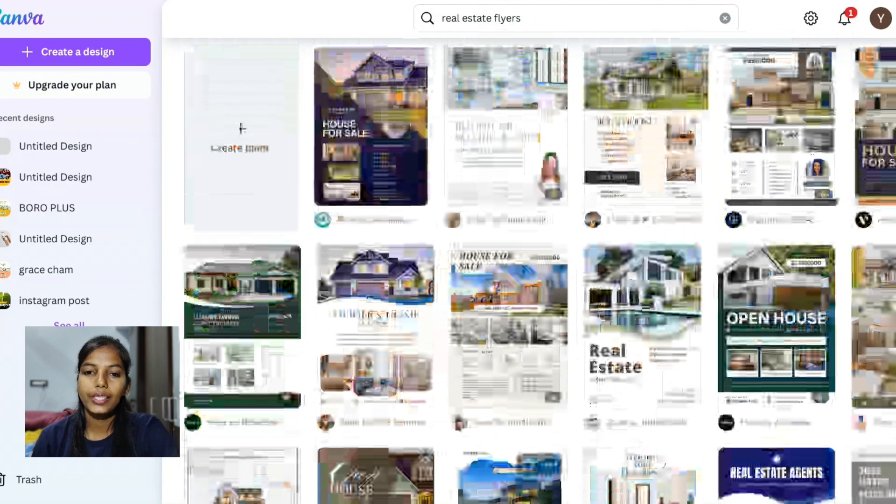
- Create a blank A4 flyer from the template results and decline opening it in the Canva app
{"action": "scroll", "coordinate": [283, 340], "scroll_direction": "down", "scroll_amount": 3}
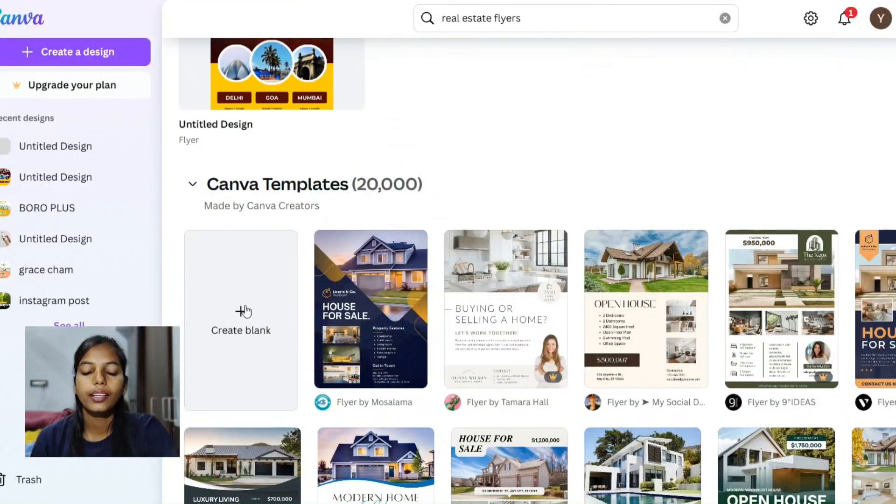
{"action": "left_click", "coordinate": [244, 311]}
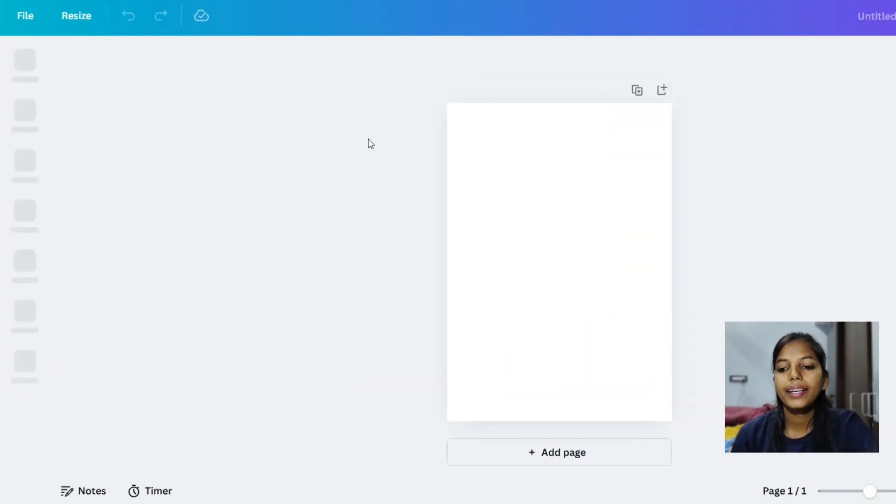
{"action": "left_click", "coordinate": [461, 156]}
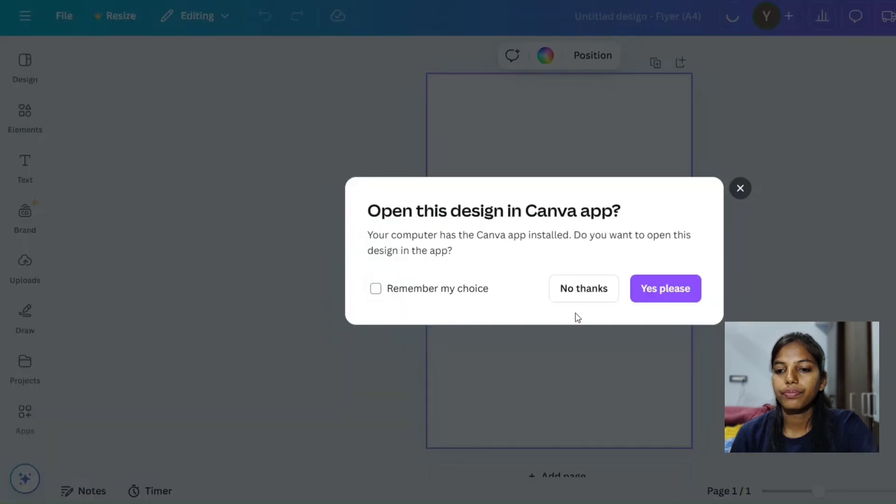
{"action": "left_click", "coordinate": [581, 291]}
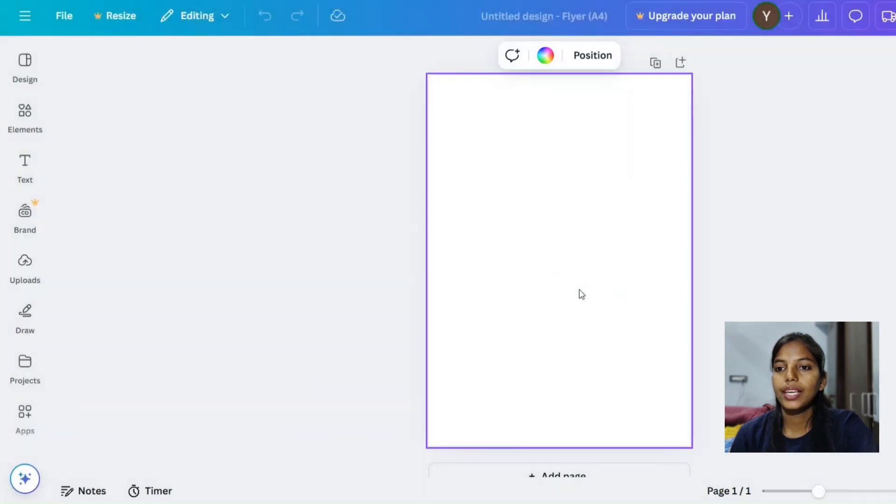
- Rename the untitled flyer design as "real state flyer"
{"action": "scroll", "coordinate": [544, 248], "scroll_direction": "down", "scroll_amount": 1}
{"action": "scroll", "coordinate": [544, 247], "scroll_direction": "up", "scroll_amount": 1}
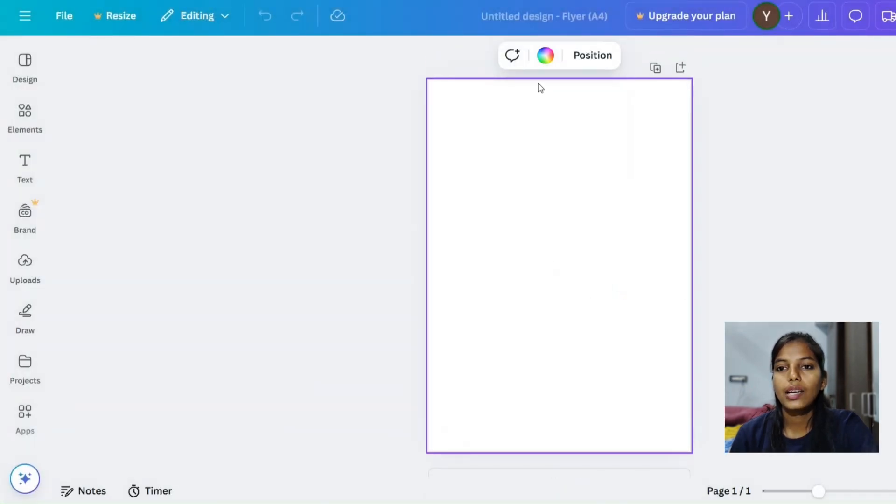
{"action": "left_click", "coordinate": [526, 13]}
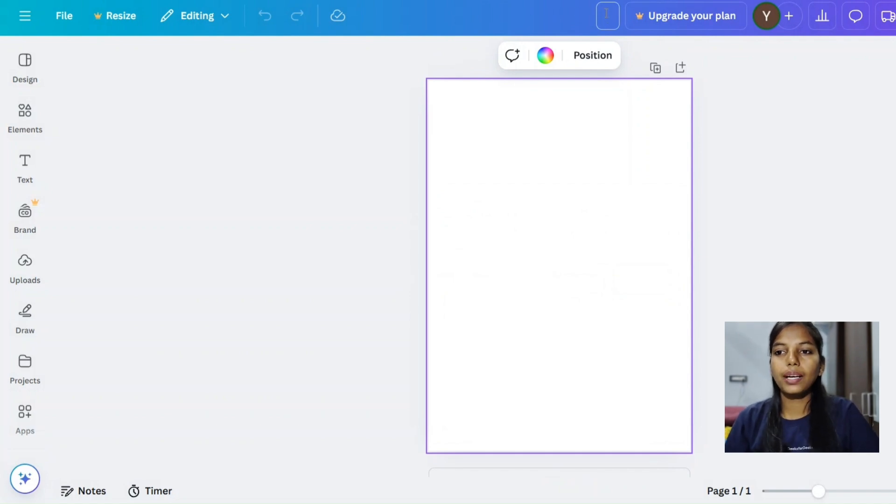
{"action": "type", "text": "real"}
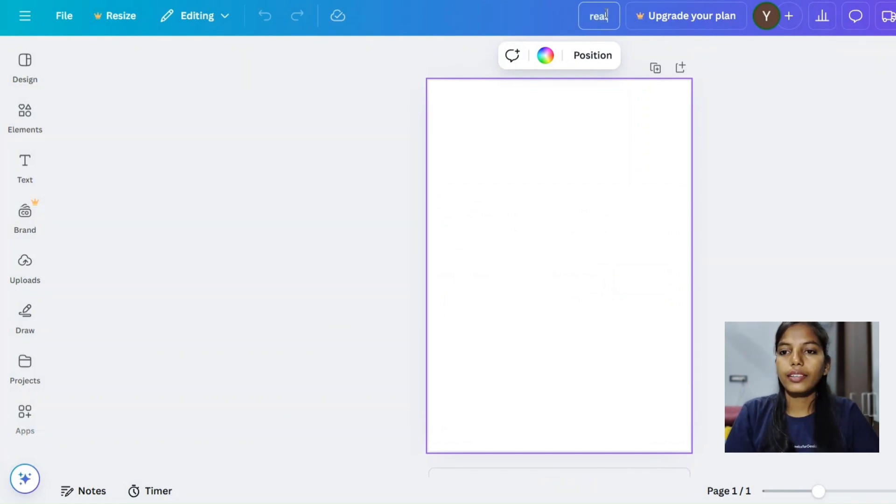
{"action": "type", "text": " state"}
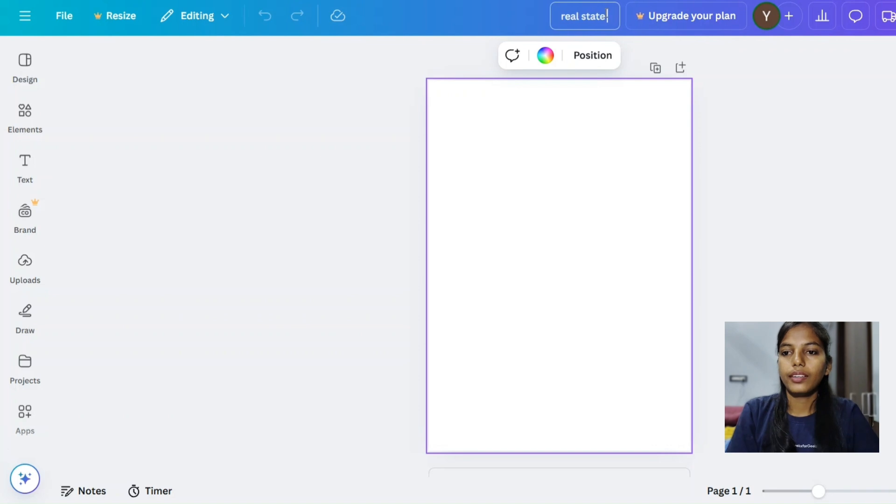
{"action": "type", "text": " flyer"}
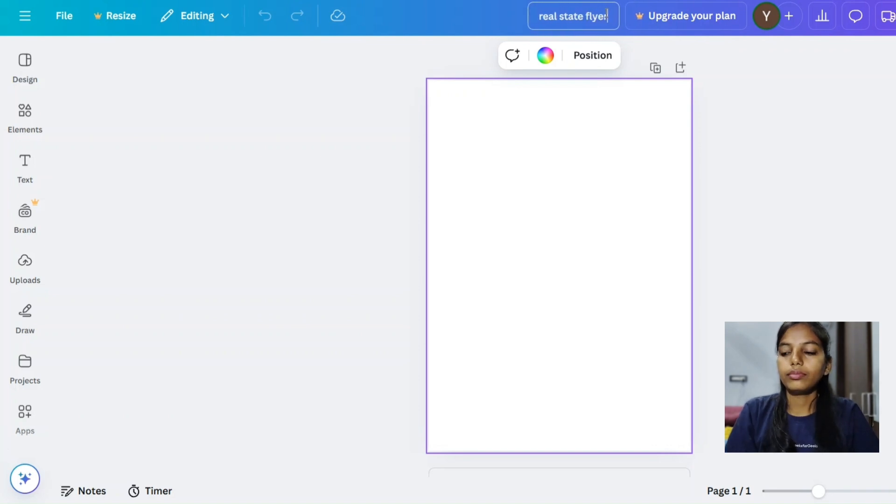
{"action": "left_click", "coordinate": [464, 55]}
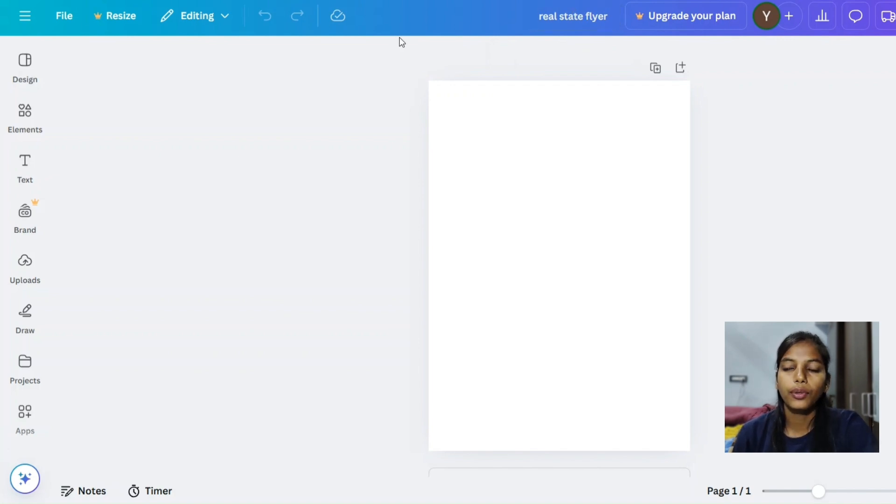
- Browse the suggested design templates for the blank flyer page, examining the house-for-sale and business layouts
{"action": "left_click", "coordinate": [461, 128]}
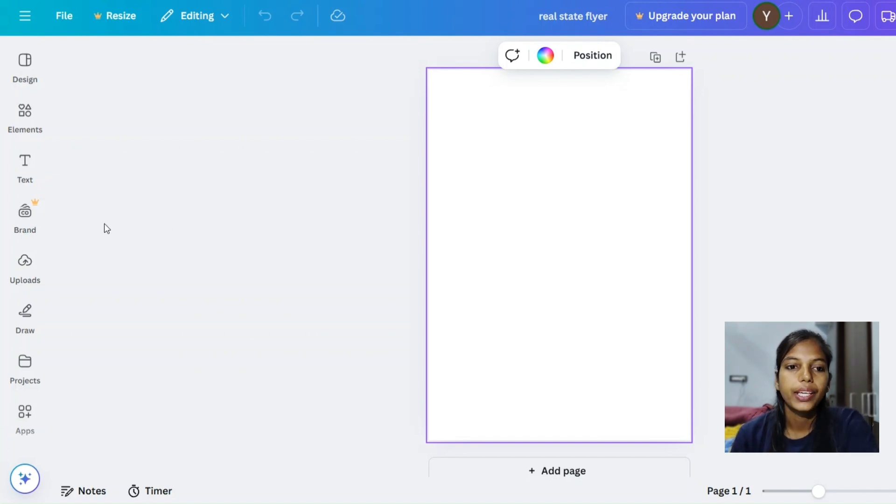
{"action": "left_click", "coordinate": [28, 84]}
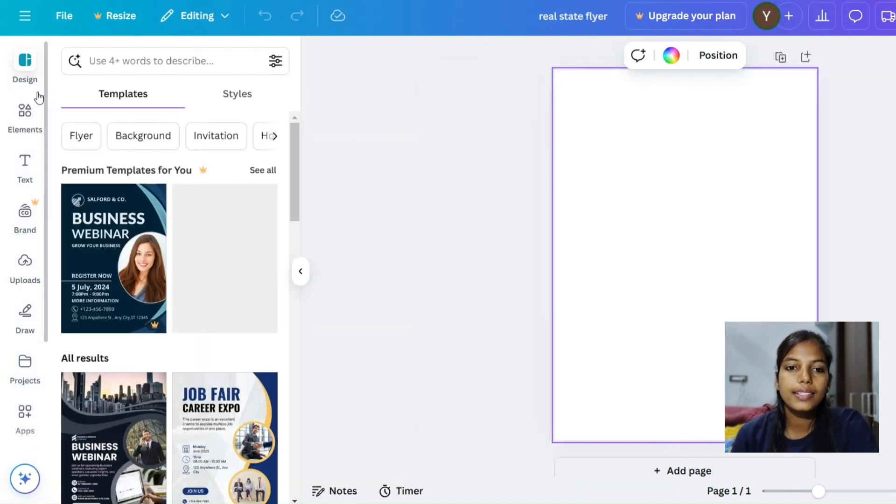
{"action": "scroll", "coordinate": [162, 250], "scroll_direction": "down", "scroll_amount": 1}
{"action": "scroll", "coordinate": [162, 249], "scroll_direction": "up", "scroll_amount": 1}
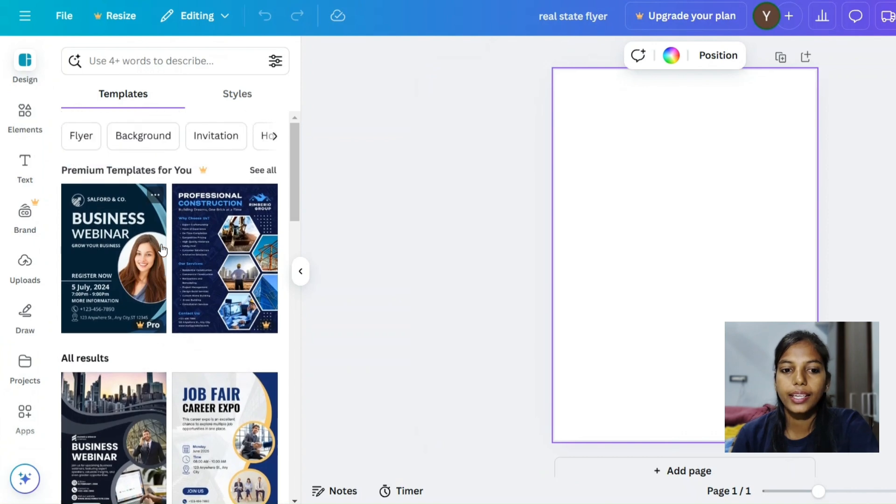
{"action": "scroll", "coordinate": [162, 250], "scroll_direction": "down", "scroll_amount": 1}
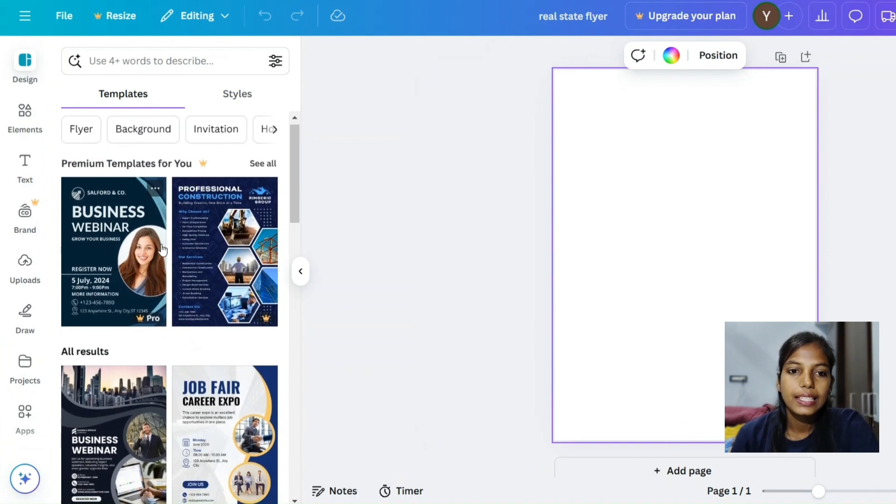
{"action": "scroll", "coordinate": [108, 293], "scroll_direction": "down", "scroll_amount": 3}
{"action": "scroll", "coordinate": [108, 293], "scroll_direction": "down", "scroll_amount": 3}
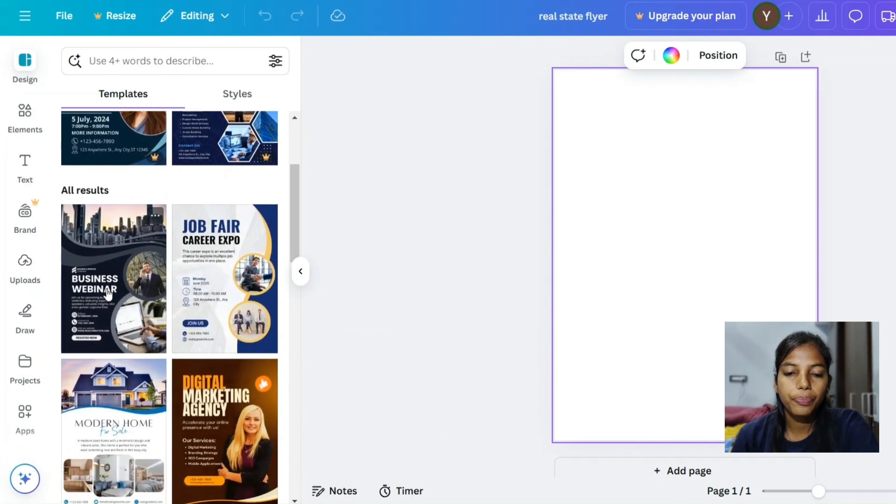
{"action": "scroll", "coordinate": [183, 277], "scroll_direction": "down", "scroll_amount": 2}
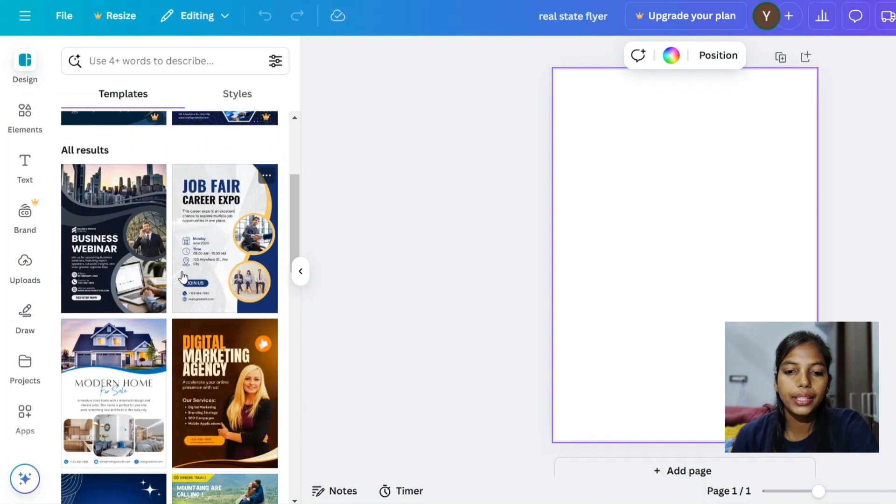
{"action": "scroll", "coordinate": [183, 277], "scroll_direction": "up", "scroll_amount": 1}
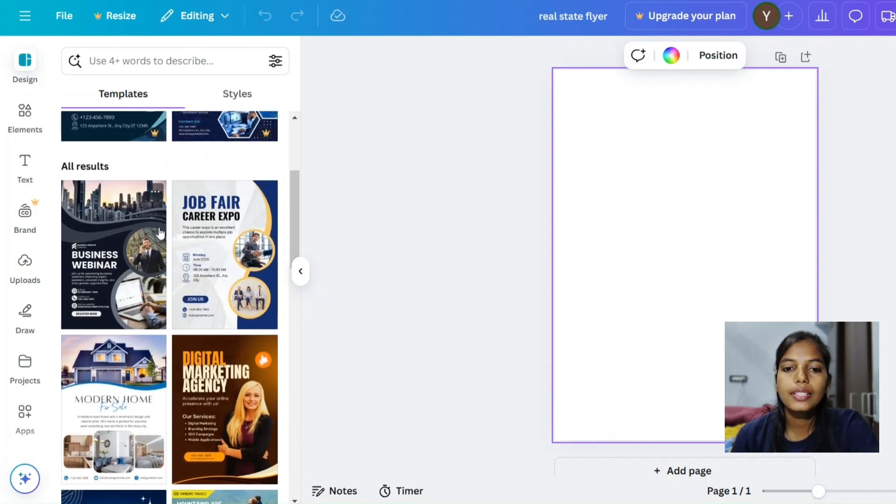
{"action": "scroll", "coordinate": [231, 243], "scroll_direction": "down", "scroll_amount": 1}
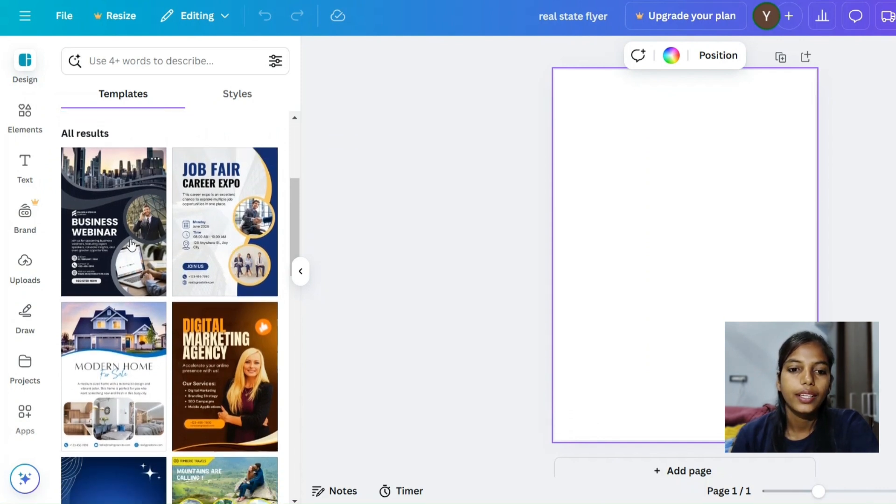
{"action": "scroll", "coordinate": [142, 387], "scroll_direction": "down", "scroll_amount": 1}
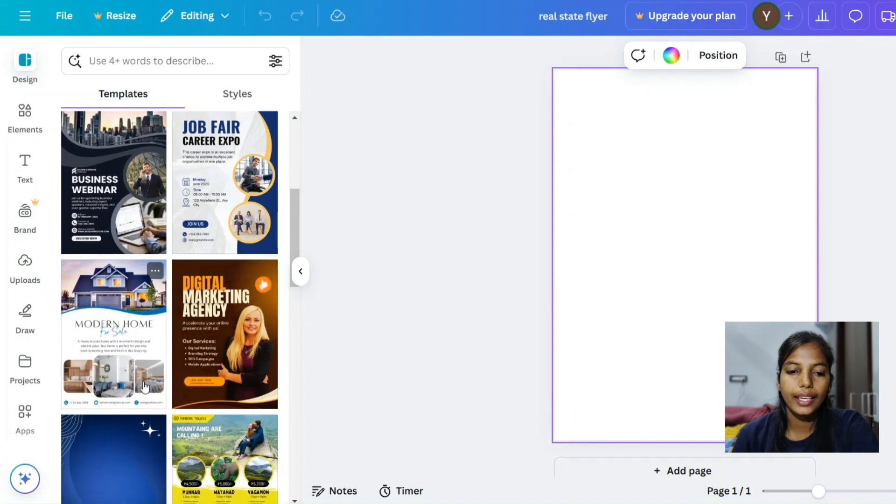
{"action": "scroll", "coordinate": [213, 358], "scroll_direction": "down", "scroll_amount": 5}
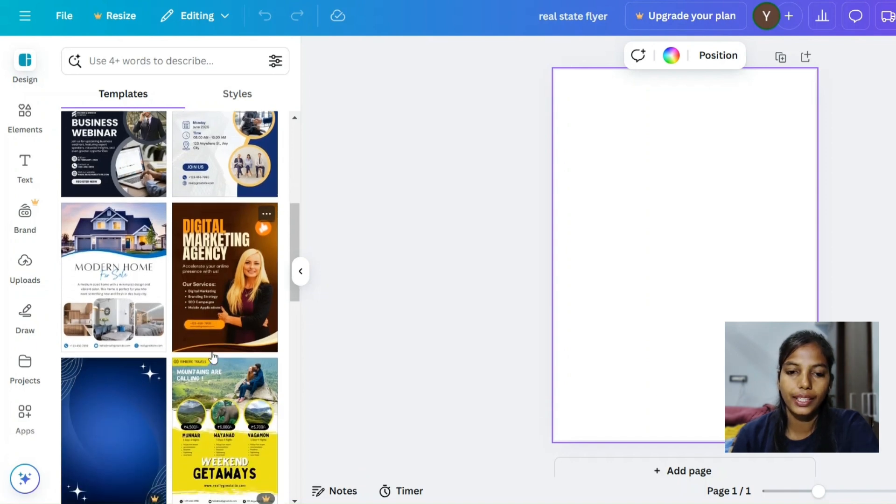
{"action": "scroll", "coordinate": [212, 358], "scroll_direction": "down", "scroll_amount": 3}
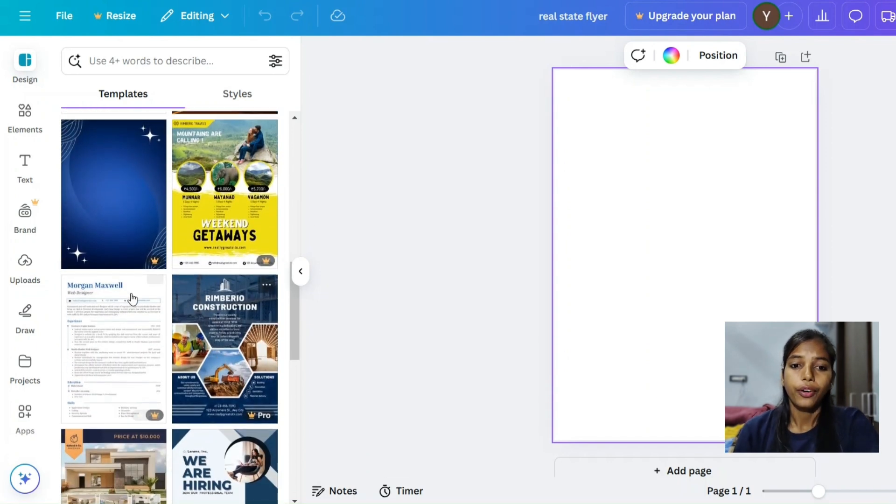
{"action": "scroll", "coordinate": [152, 428], "scroll_direction": "down", "scroll_amount": 3}
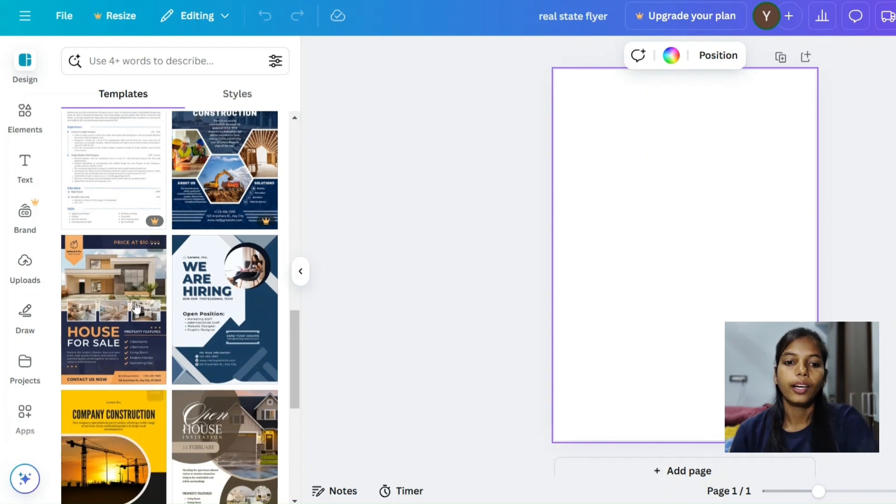
{"action": "scroll", "coordinate": [136, 305], "scroll_direction": "down", "scroll_amount": 1}
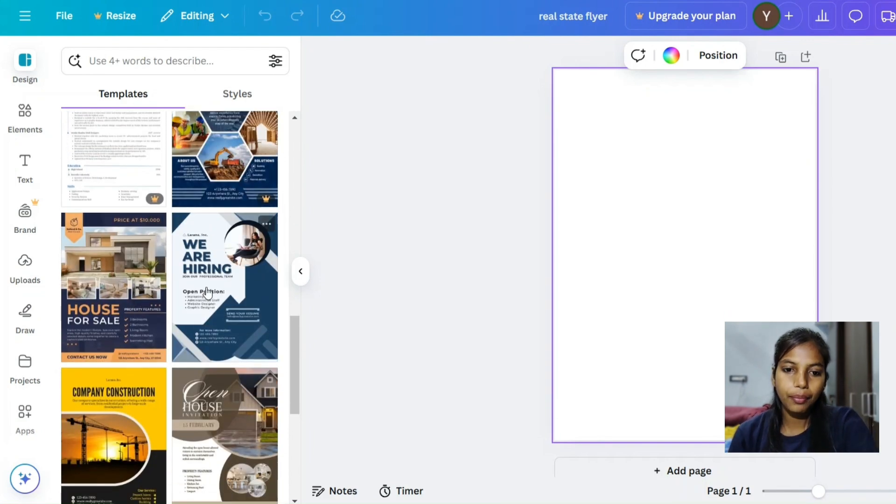
- Apply the Blue Modern Home For Sale Flyer template to the blank first page
{"action": "scroll", "coordinate": [209, 293], "scroll_direction": "down", "scroll_amount": 2}
{"action": "scroll", "coordinate": [209, 292], "scroll_direction": "down", "scroll_amount": 3}
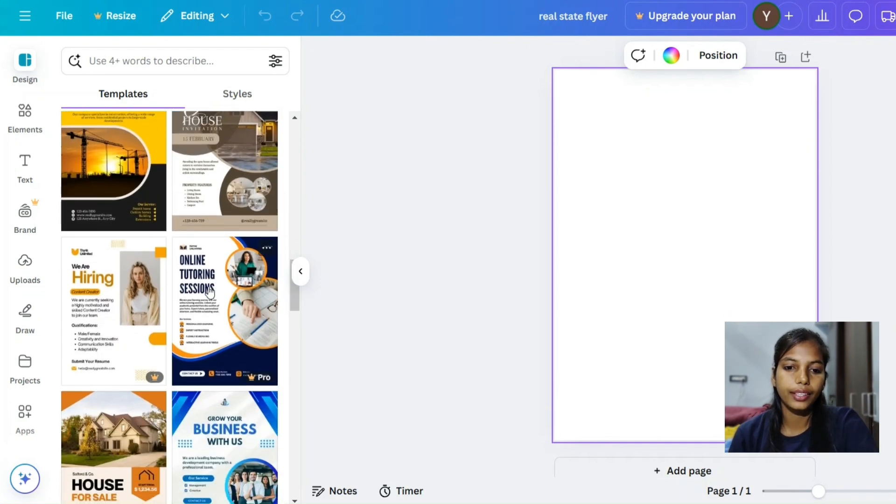
{"action": "scroll", "coordinate": [210, 291], "scroll_direction": "up", "scroll_amount": 10}
{"action": "scroll", "coordinate": [209, 292], "scroll_direction": "up", "scroll_amount": 1}
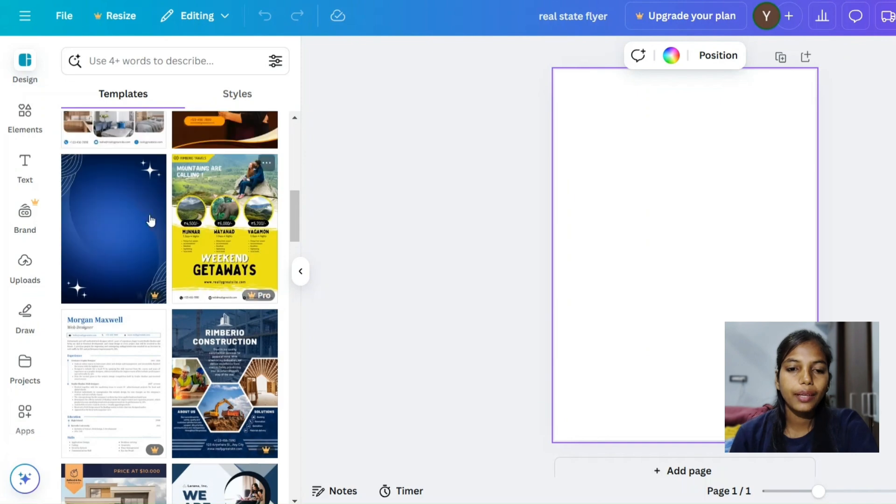
{"action": "scroll", "coordinate": [146, 204], "scroll_direction": "up", "scroll_amount": 3}
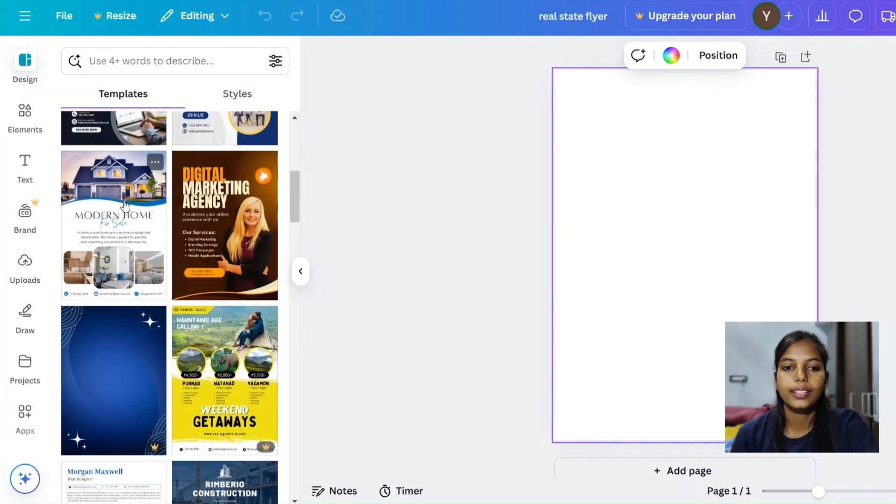
{"action": "left_click", "coordinate": [124, 203]}
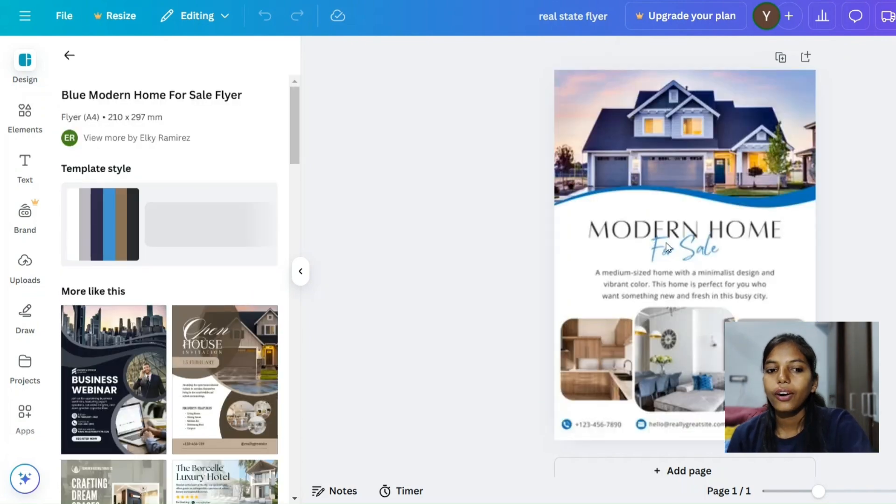
{"action": "left_click", "coordinate": [668, 252]}
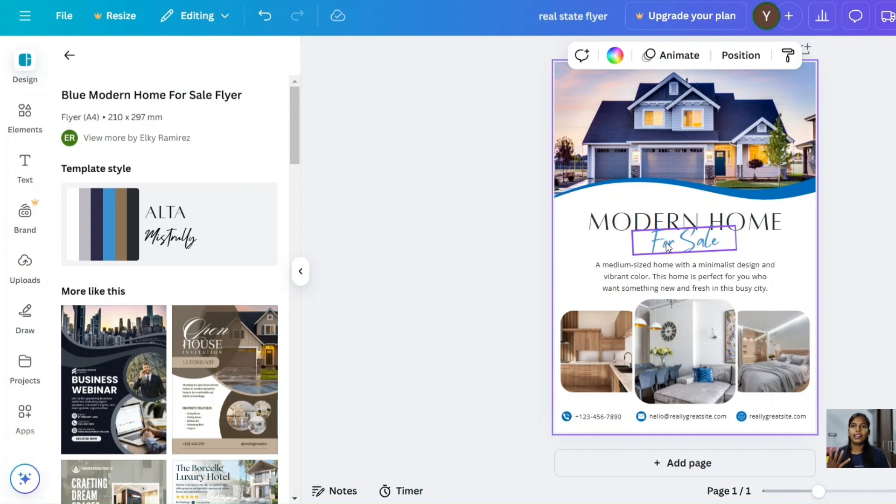
{"action": "left_click", "coordinate": [506, 224]}
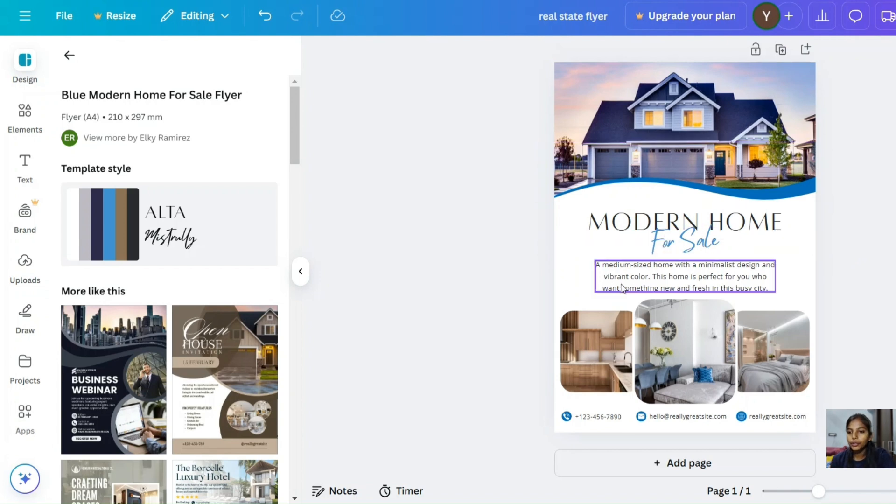
- Add a second page and apply the Blue Modern Hotel Flyer template to it
{"action": "scroll", "coordinate": [674, 304], "scroll_direction": "down", "scroll_amount": 1}
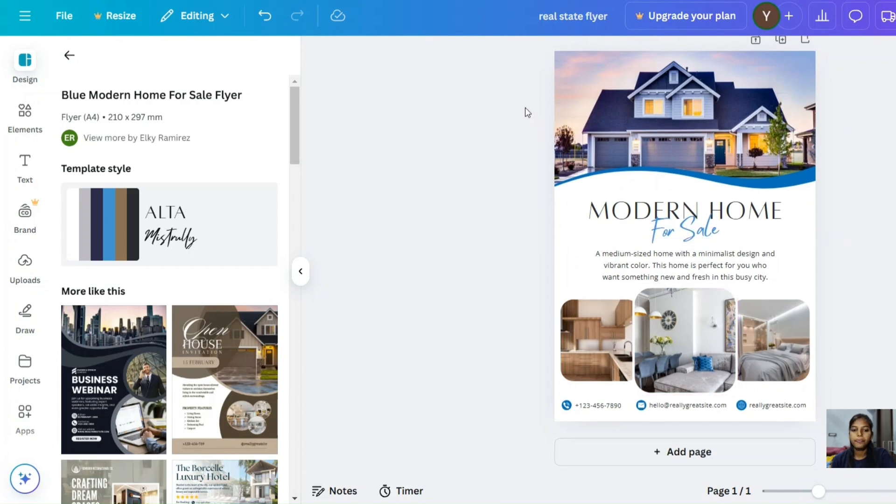
{"action": "left_click", "coordinate": [712, 457]}
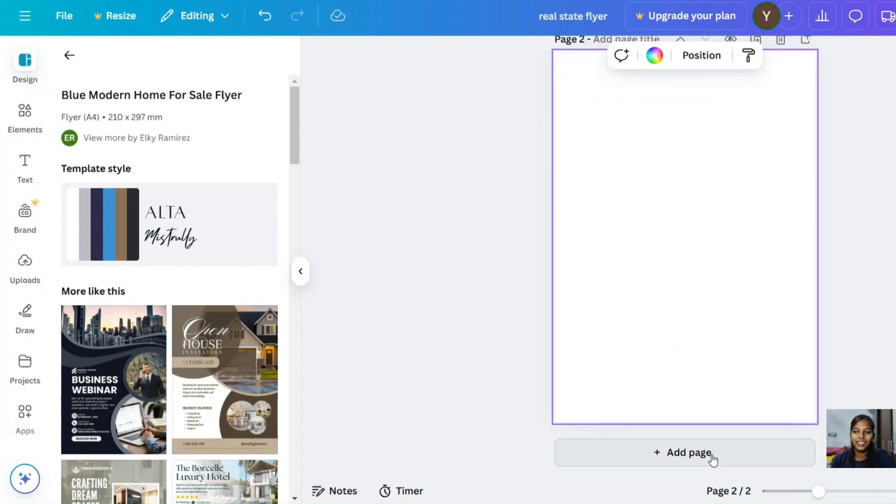
{"action": "scroll", "coordinate": [194, 384], "scroll_direction": "down", "scroll_amount": 5}
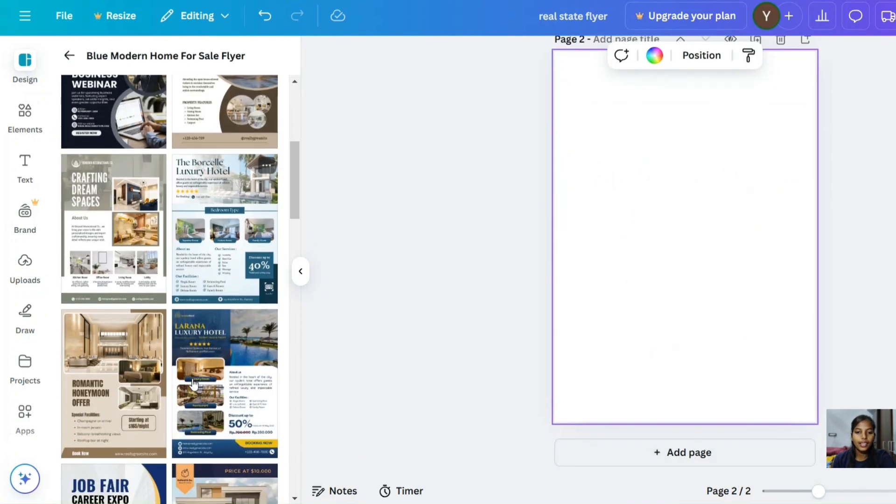
{"action": "scroll", "coordinate": [206, 194], "scroll_direction": "up", "scroll_amount": 1}
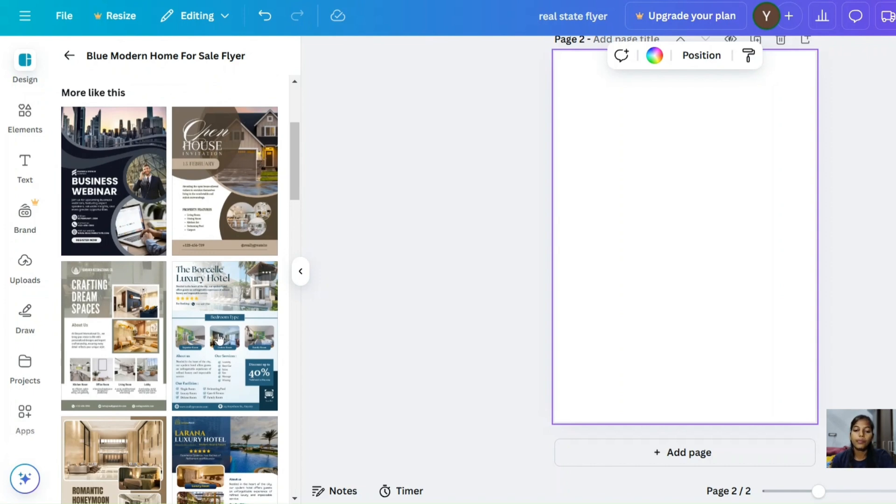
{"action": "scroll", "coordinate": [148, 278], "scroll_direction": "down", "scroll_amount": 4}
{"action": "scroll", "coordinate": [211, 315], "scroll_direction": "down", "scroll_amount": 1}
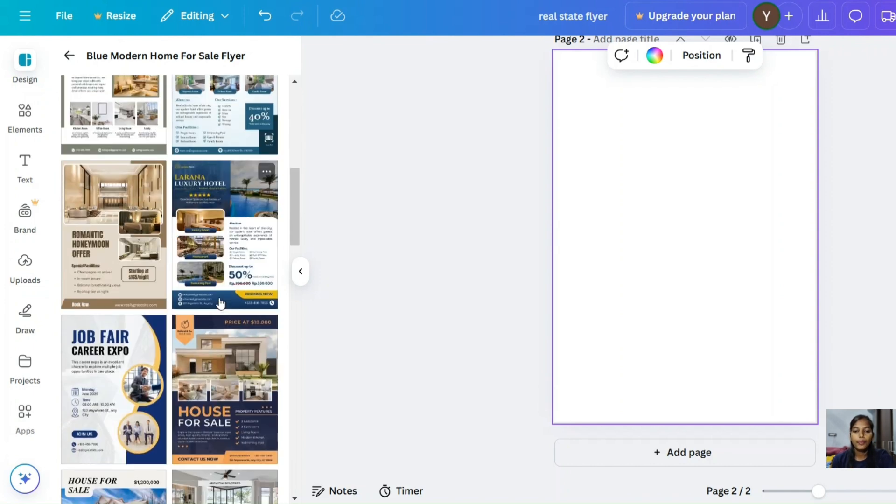
{"action": "left_click", "coordinate": [231, 253]}
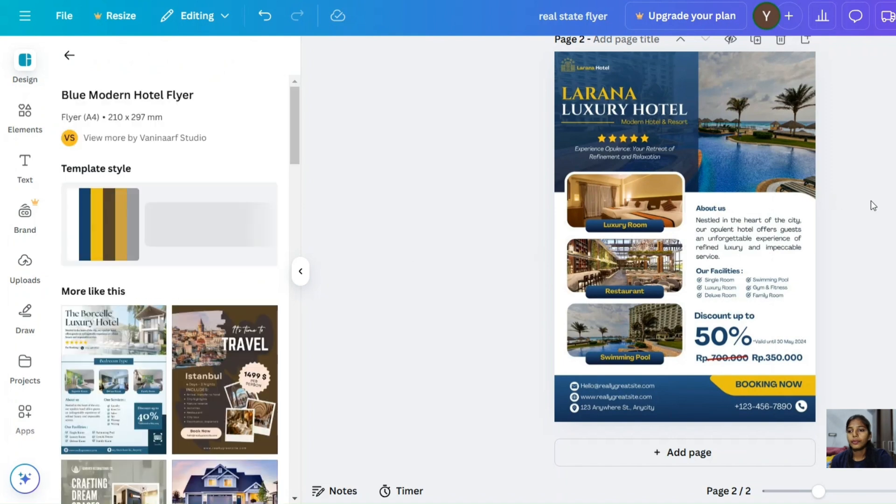
- Search the elements library for "flats" and show only the photo results
{"action": "left_click", "coordinate": [799, 119]}
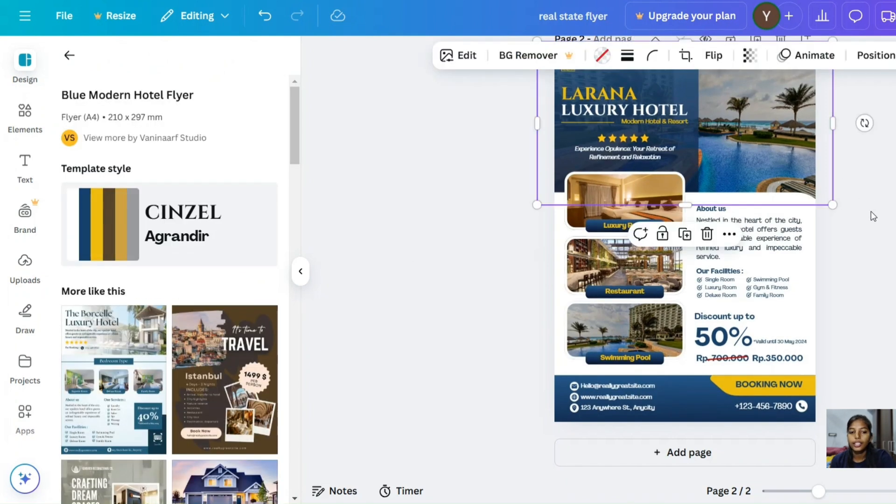
{"action": "left_click", "coordinate": [37, 127]}
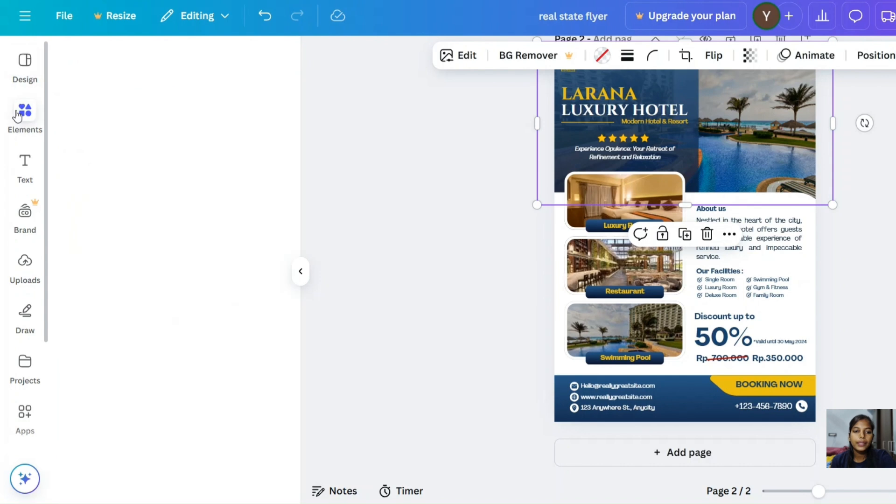
{"action": "left_click", "coordinate": [121, 63]}
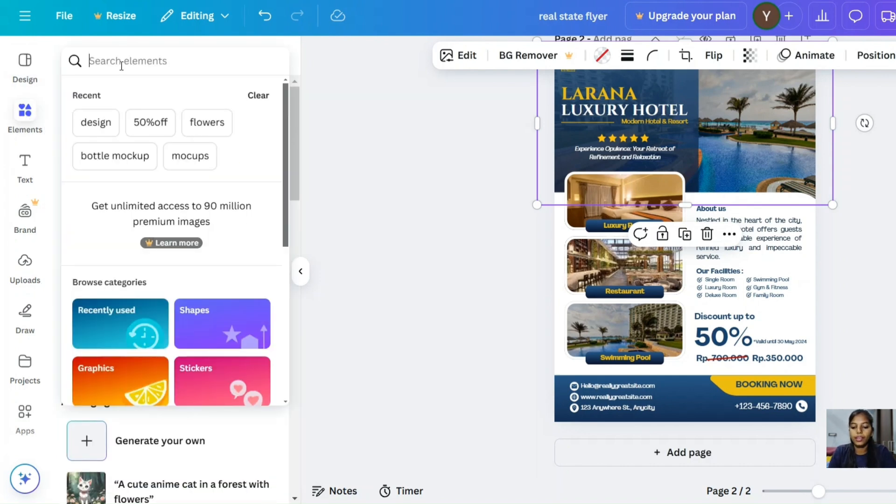
{"action": "type", "text": "flats"}
{"action": "key", "text": "Return"}
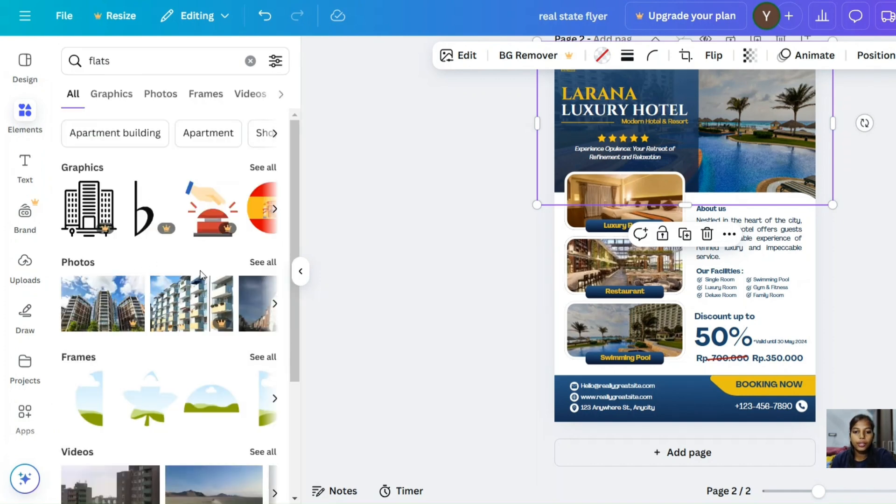
{"action": "left_click", "coordinate": [257, 262]}
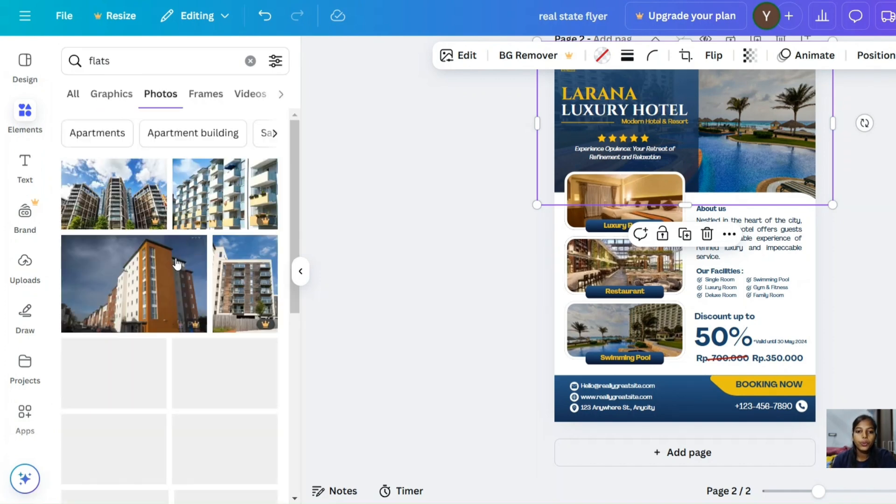
- Replace the header's pool photo on page 2 with the photo of the dark multi-storey apartment building
{"action": "scroll", "coordinate": [175, 260], "scroll_direction": "down", "scroll_amount": 4}
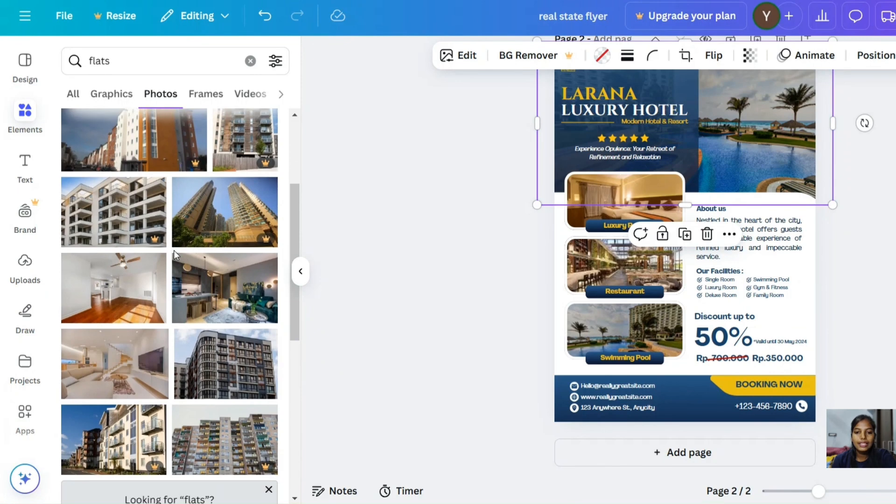
{"action": "scroll", "coordinate": [219, 308], "scroll_direction": "down", "scroll_amount": 2}
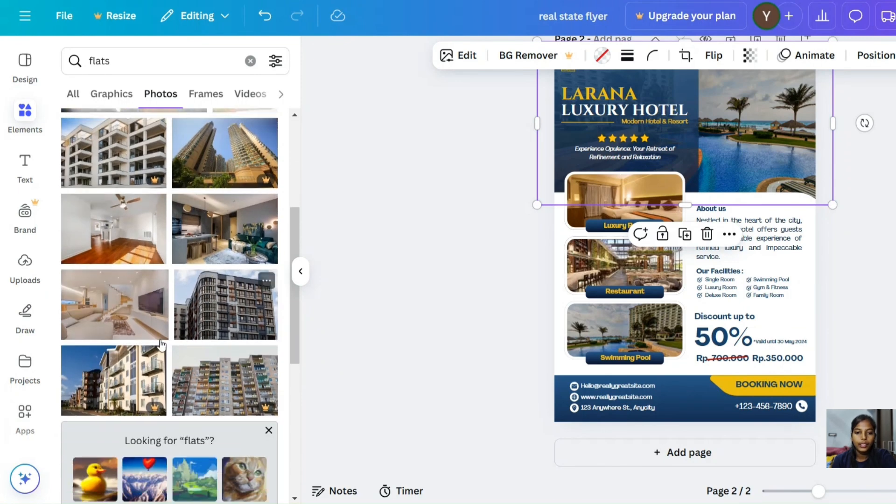
{"action": "left_click", "coordinate": [240, 306]}
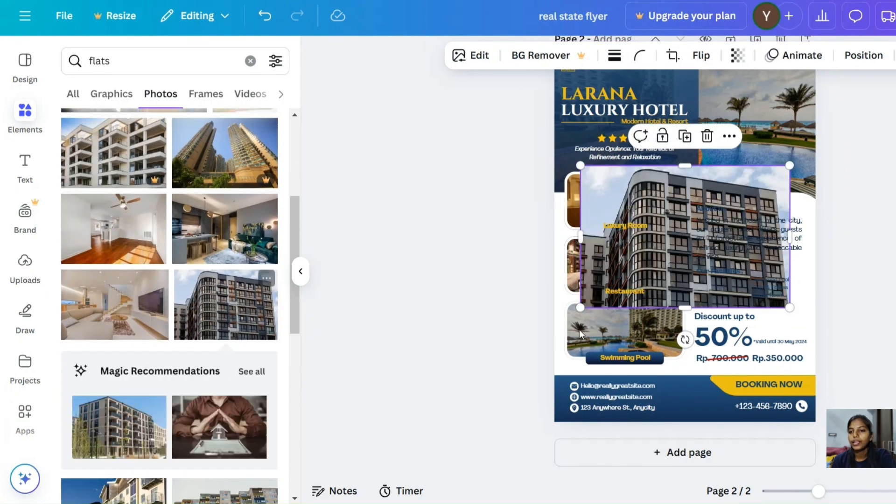
{"action": "scroll", "coordinate": [710, 259], "scroll_direction": "up", "scroll_amount": 3}
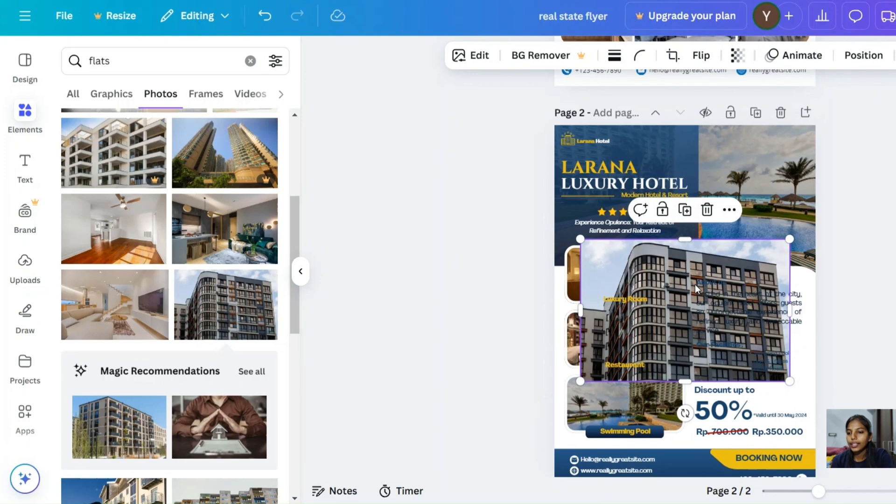
{"action": "left_click_drag", "start_coordinate": [738, 249], "coordinate": [769, 130]}
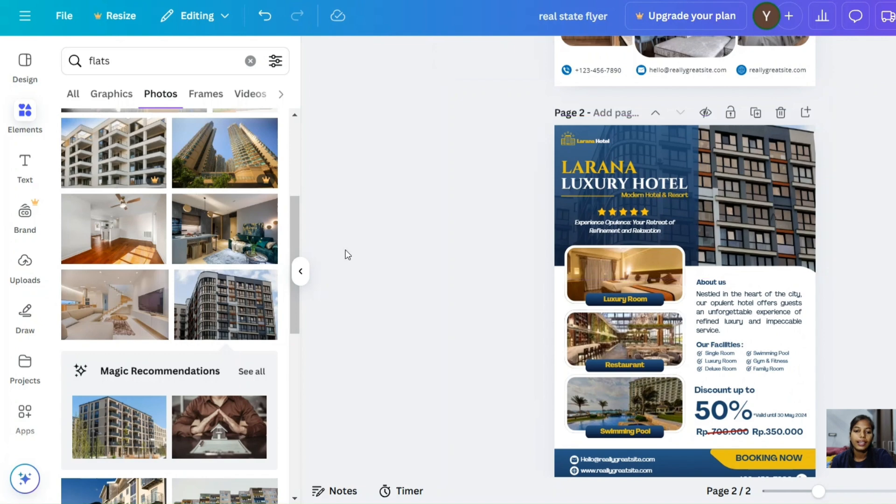
- Replace the header photo on page 2 with the dark blue living room photo from the flats results
{"action": "scroll", "coordinate": [161, 299], "scroll_direction": "down", "scroll_amount": 5}
{"action": "scroll", "coordinate": [162, 336], "scroll_direction": "down", "scroll_amount": 6}
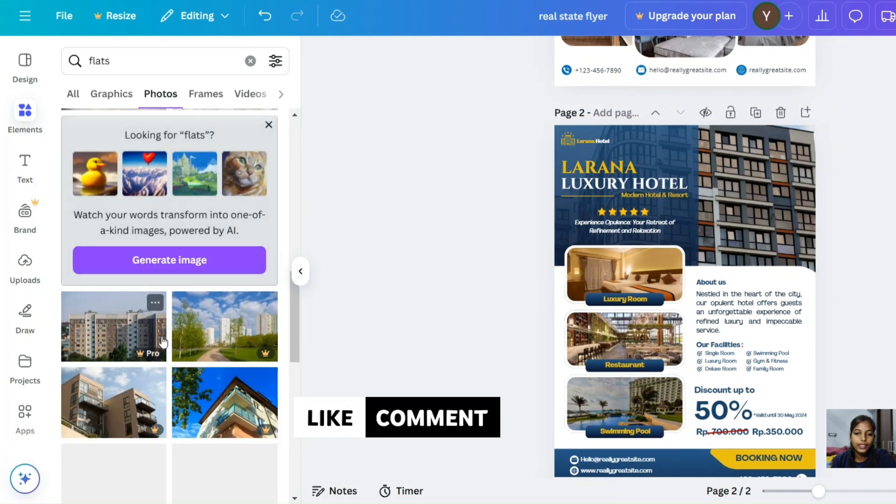
{"action": "scroll", "coordinate": [161, 336], "scroll_direction": "down", "scroll_amount": 1}
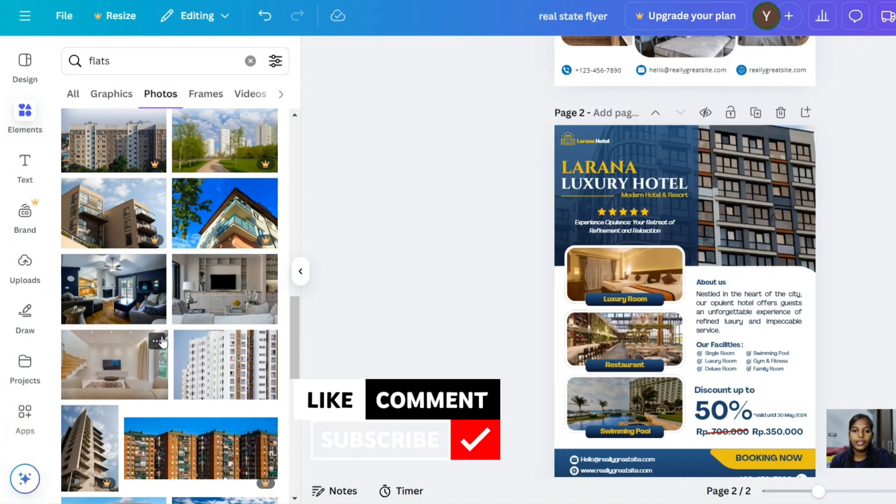
{"action": "left_click", "coordinate": [119, 282]}
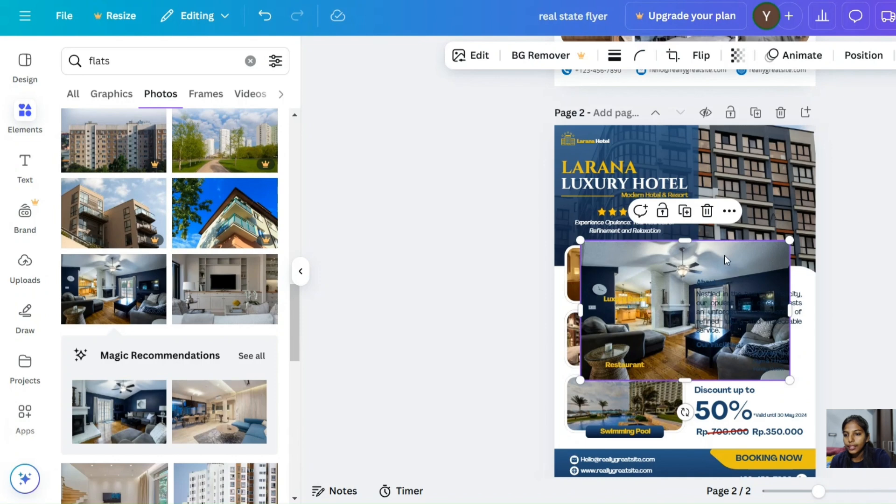
{"action": "left_click_drag", "start_coordinate": [729, 256], "coordinate": [776, 175]}
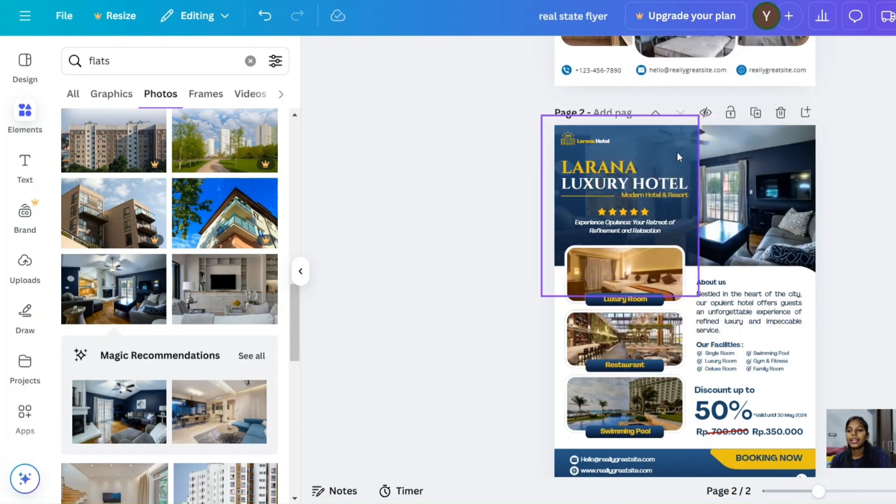
- Recolour the overlay shape behind the hotel title with the dark brown from the bedroom photo's colours
{"action": "left_click", "coordinate": [660, 140]}
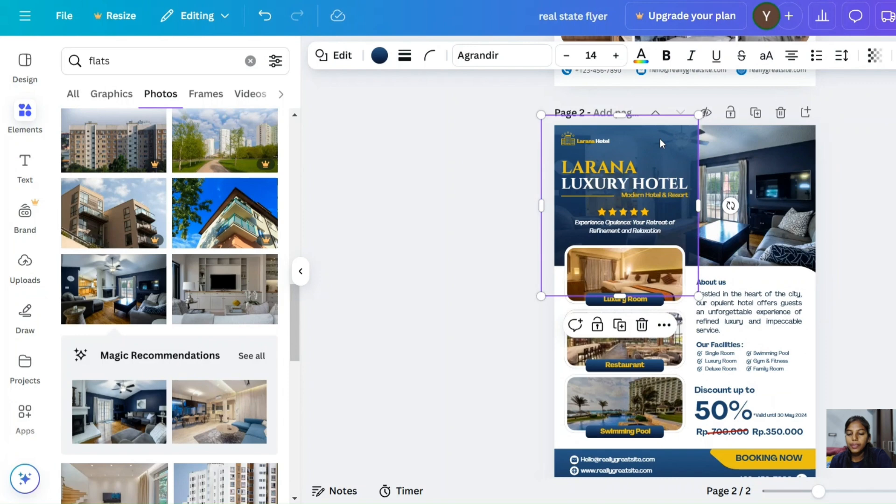
{"action": "left_click", "coordinate": [382, 56]}
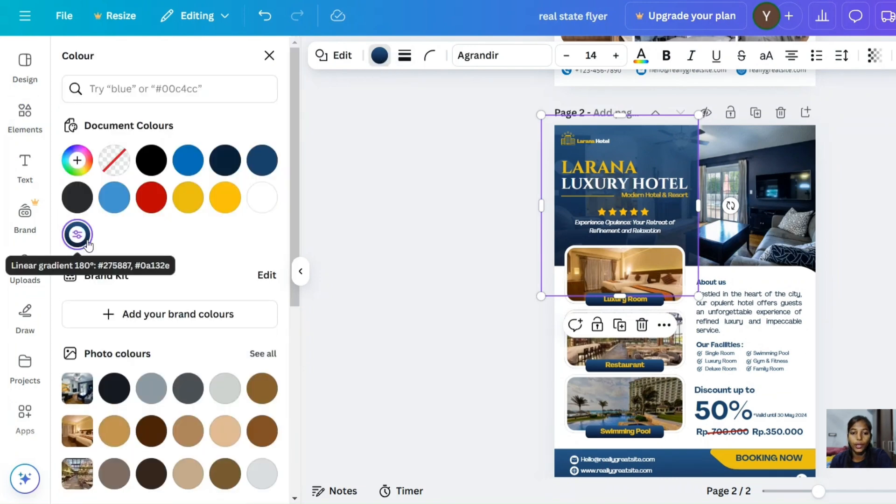
{"action": "scroll", "coordinate": [217, 227], "scroll_direction": "down", "scroll_amount": 2}
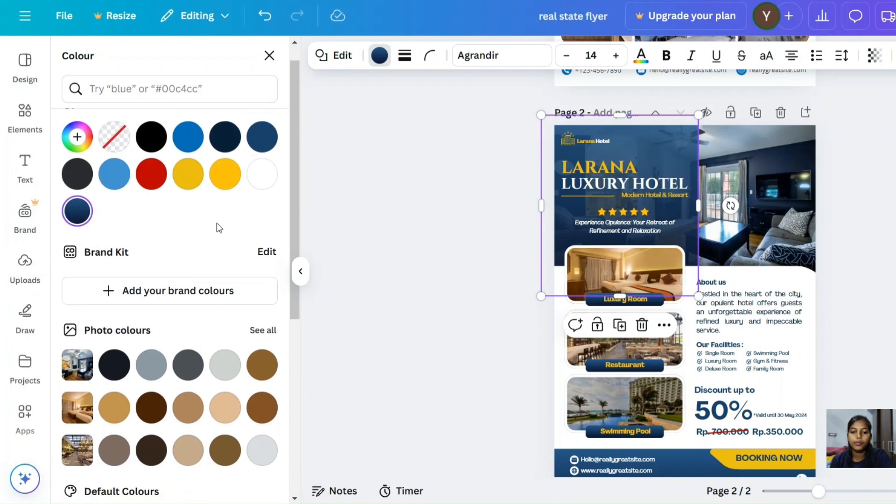
{"action": "scroll", "coordinate": [219, 227], "scroll_direction": "down", "scroll_amount": 4}
{"action": "left_click", "coordinate": [152, 308]}
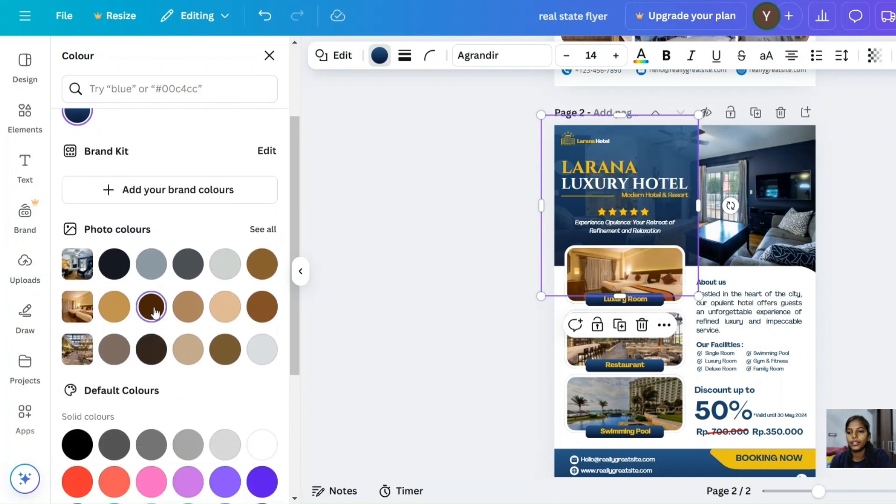
{"action": "left_click", "coordinate": [152, 308]}
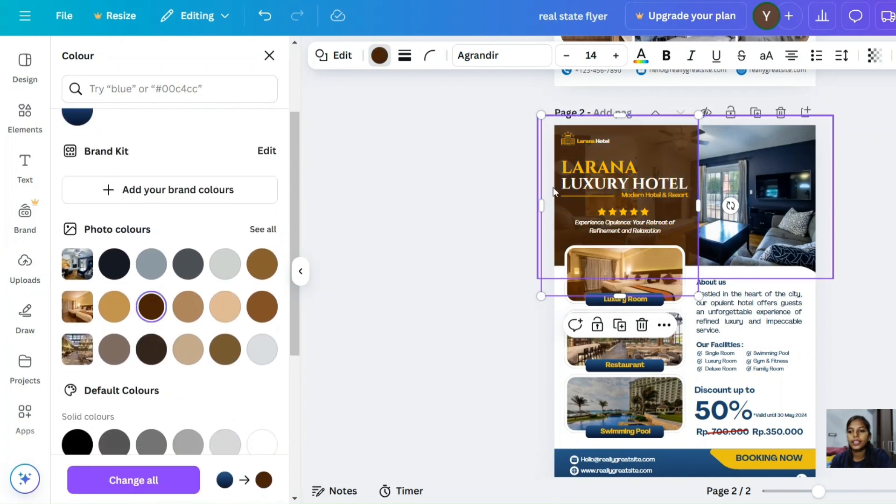
{"action": "left_click", "coordinate": [858, 243]}
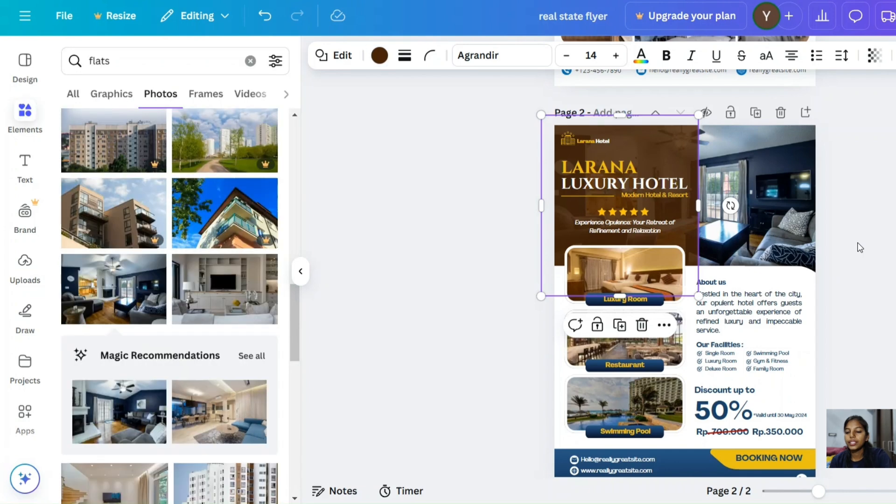
- Change the "Swimming Pool" entry in page 2's facilities list to "room Pool"
{"action": "scroll", "coordinate": [858, 244], "scroll_direction": "down", "scroll_amount": 2}
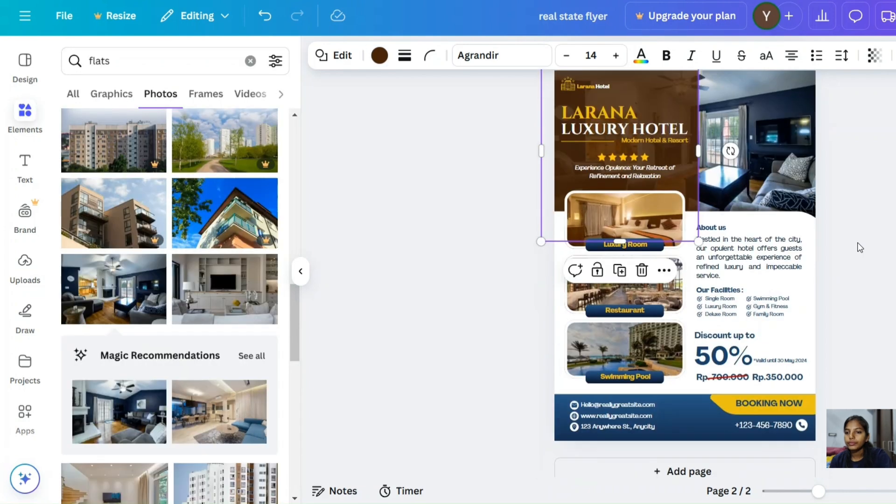
{"action": "left_click", "coordinate": [762, 261]}
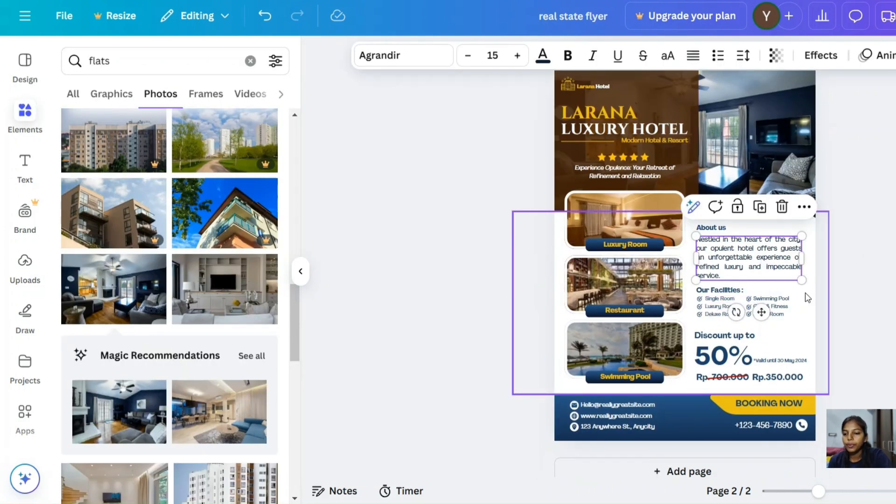
{"action": "scroll", "coordinate": [805, 293], "scroll_direction": "up", "scroll_amount": 5}
{"action": "scroll", "coordinate": [805, 293], "scroll_direction": "down", "scroll_amount": 1}
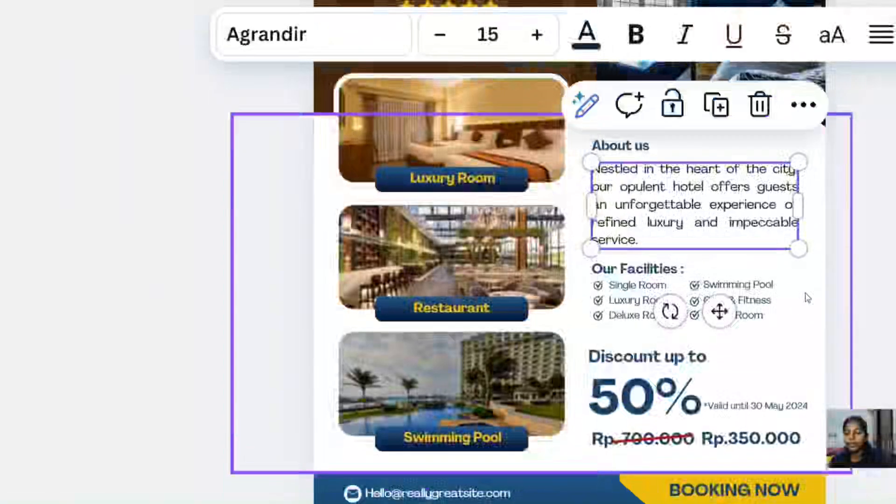
{"action": "key", "text": "Escape"}
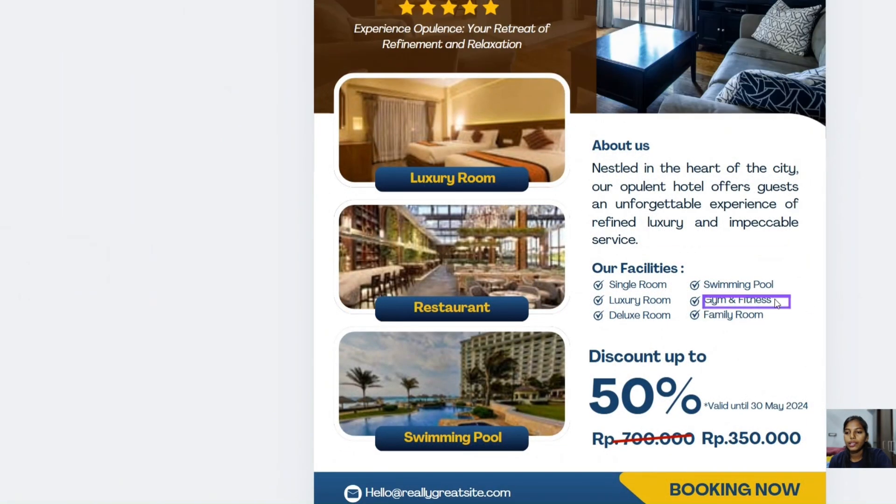
{"action": "left_click", "coordinate": [731, 288]}
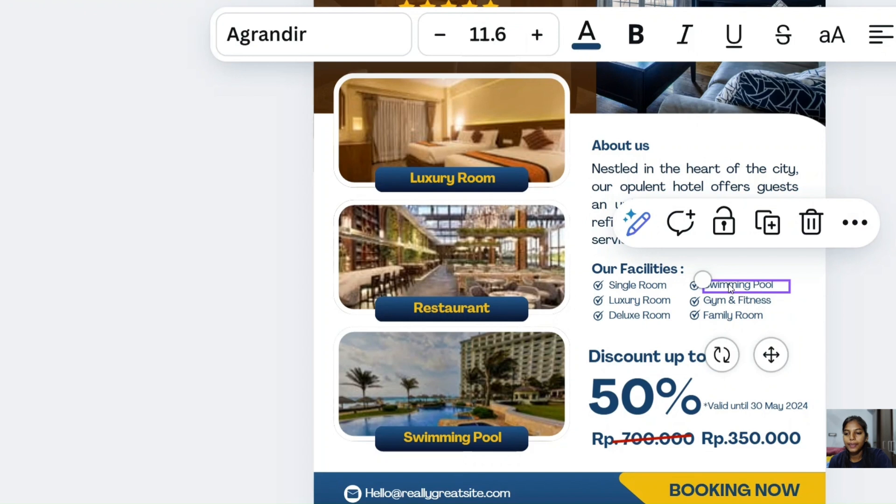
{"action": "left_click_drag", "start_coordinate": [704, 285], "coordinate": [729, 286]}
{"action": "left_click", "coordinate": [729, 285]}
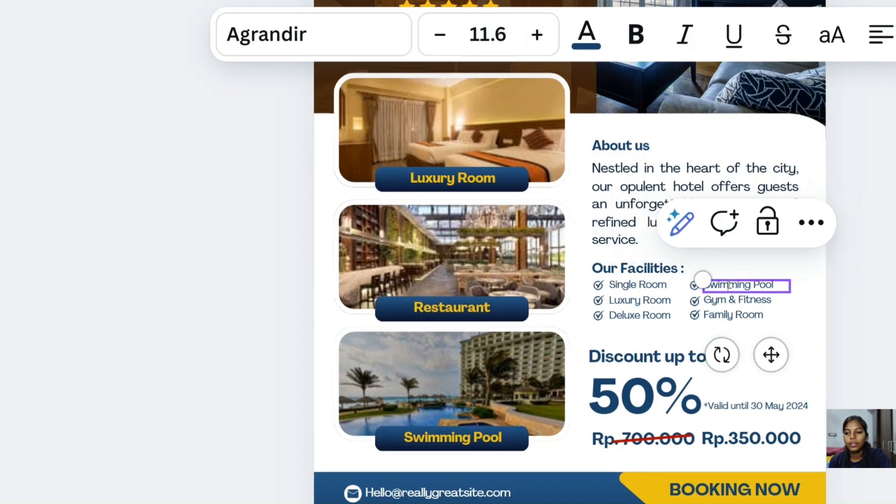
{"action": "left_click_drag", "start_coordinate": [753, 286], "coordinate": [703, 282]}
{"action": "key", "text": "BackSpace"}
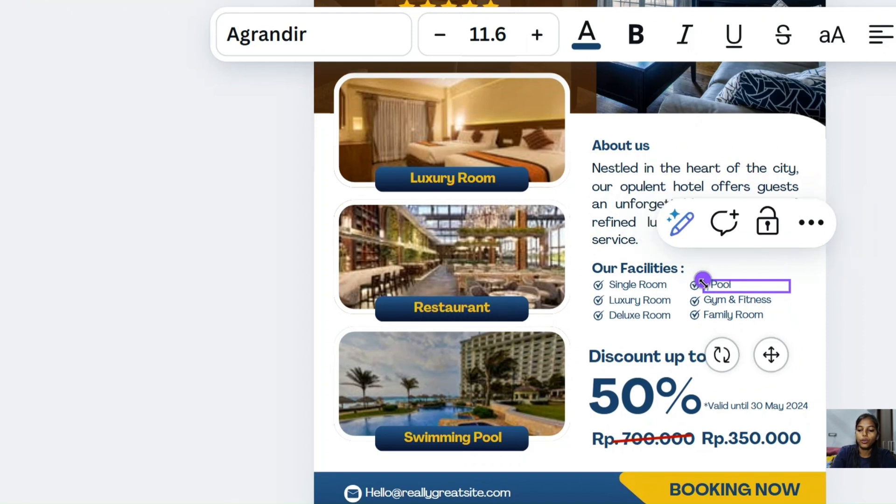
{"action": "type", "text": "room"}
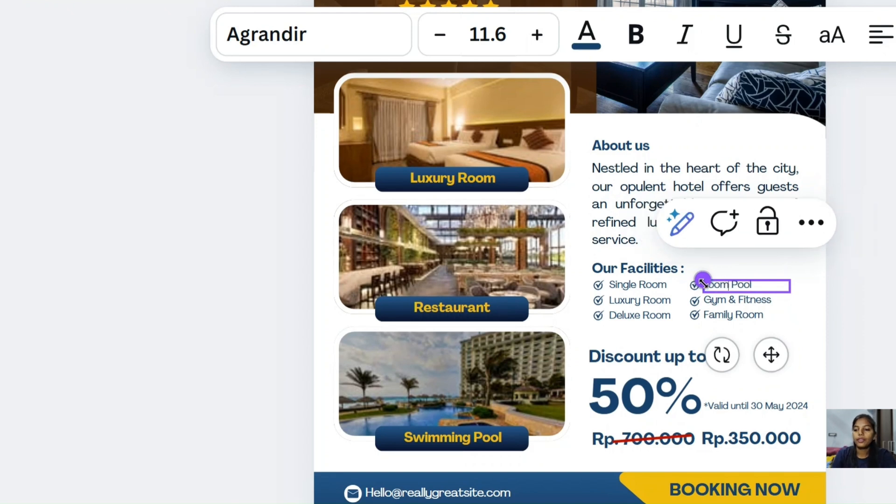
{"action": "left_click", "coordinate": [887, 298]}
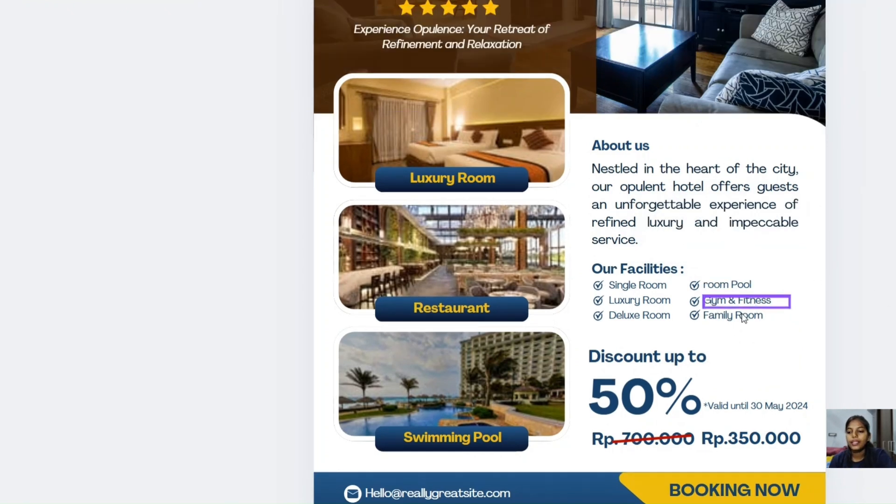
- Delete the large blue "50%" text below "Discount up to" on page 2
{"action": "scroll", "coordinate": [723, 320], "scroll_direction": "down", "scroll_amount": 1}
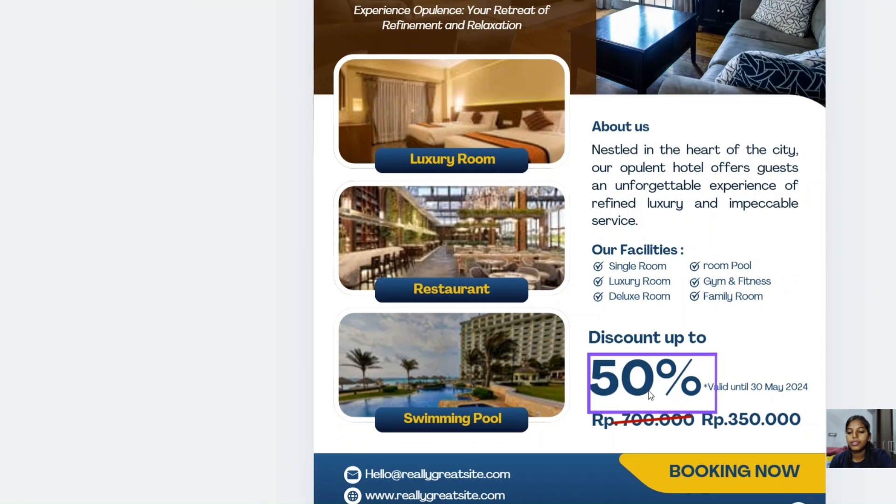
{"action": "scroll", "coordinate": [636, 397], "scroll_direction": "down", "scroll_amount": 3}
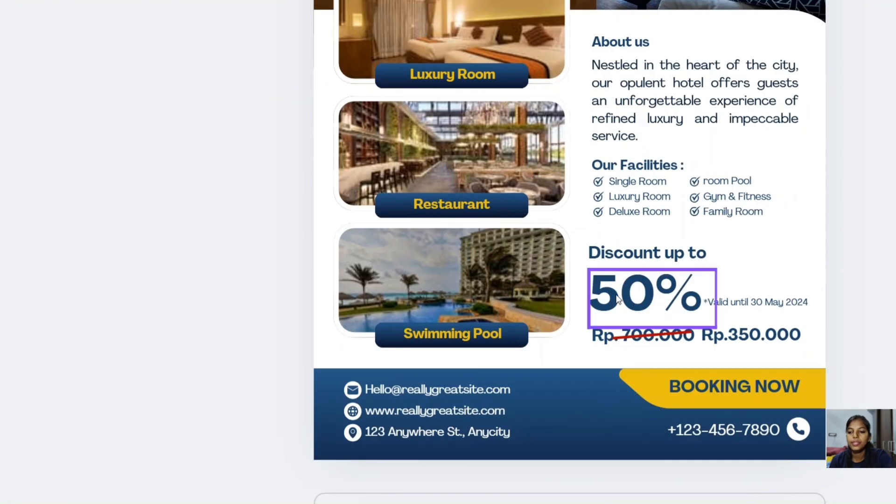
{"action": "left_click", "coordinate": [649, 297]}
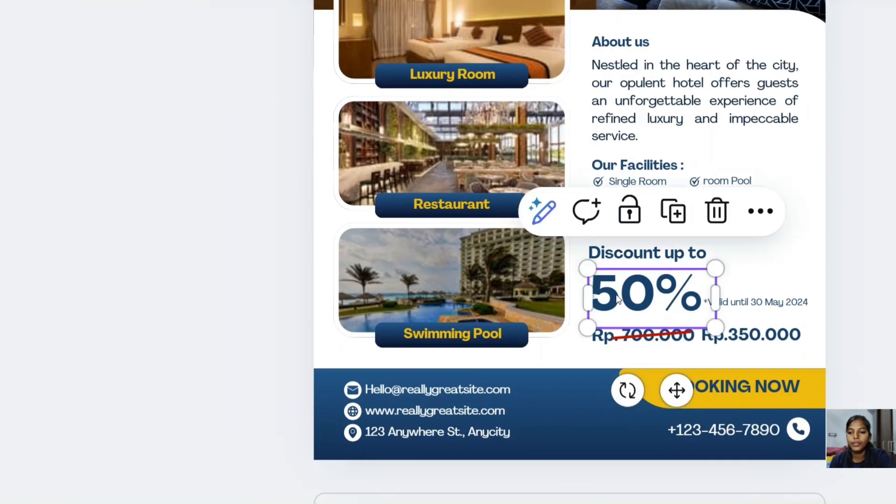
{"action": "left_click", "coordinate": [707, 212]}
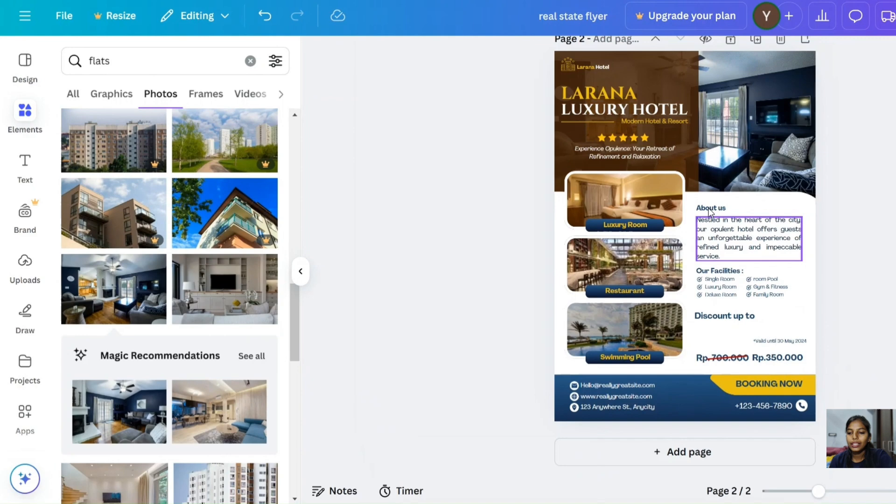
{"action": "scroll", "coordinate": [711, 213], "scroll_direction": "down", "scroll_amount": 1}
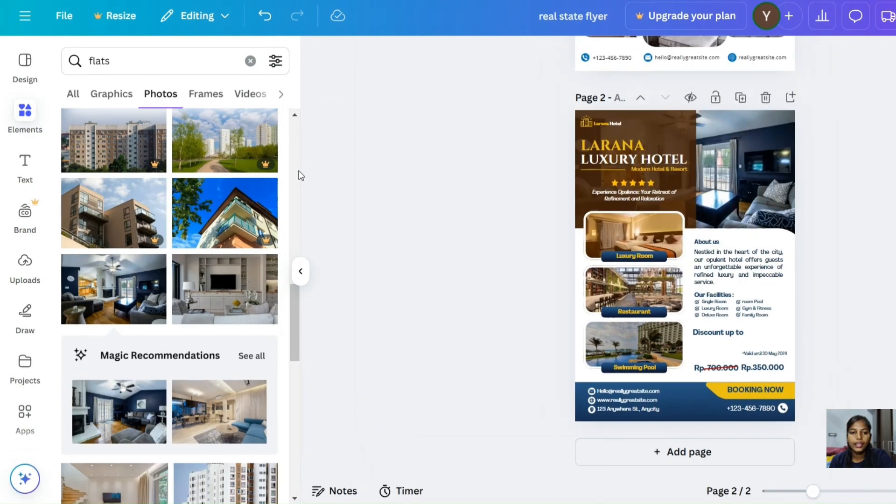
- Search the elements library for "50%" and show only the graphics results
{"action": "left_click", "coordinate": [130, 59]}
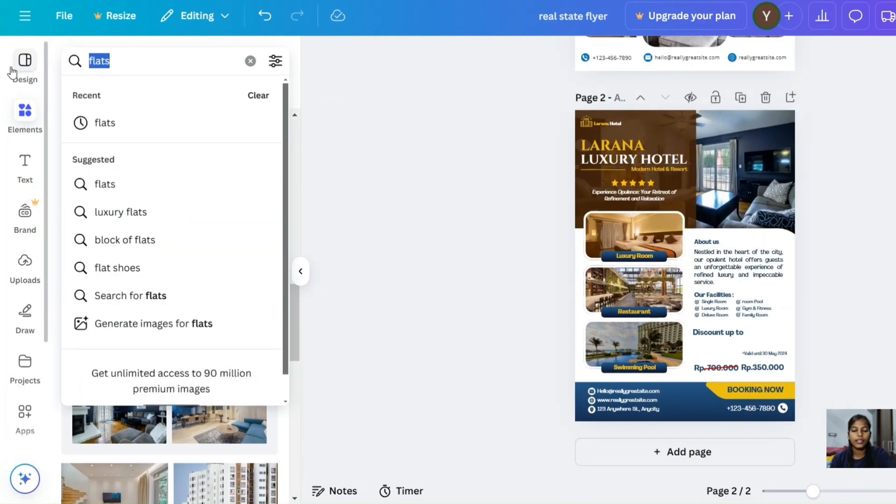
{"action": "type", "text": "500"}
{"action": "key", "text": "BackSpace"}
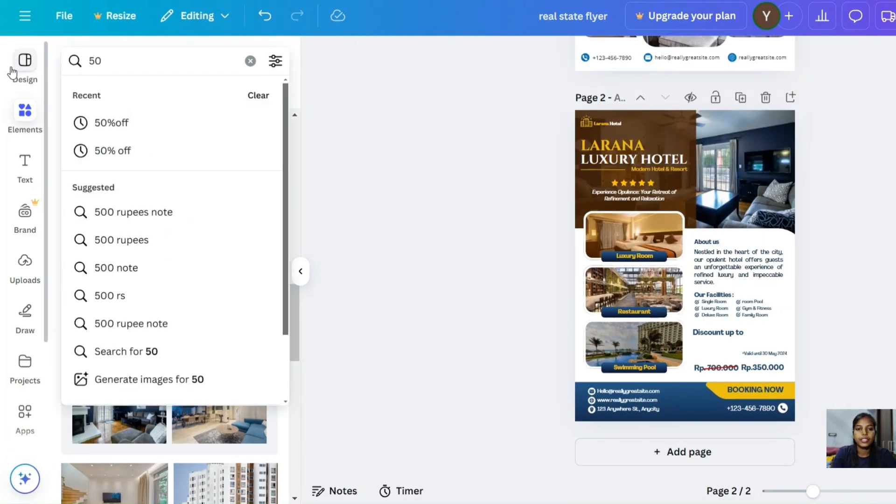
{"action": "type", "text": "%"}
{"action": "key", "text": "Return"}
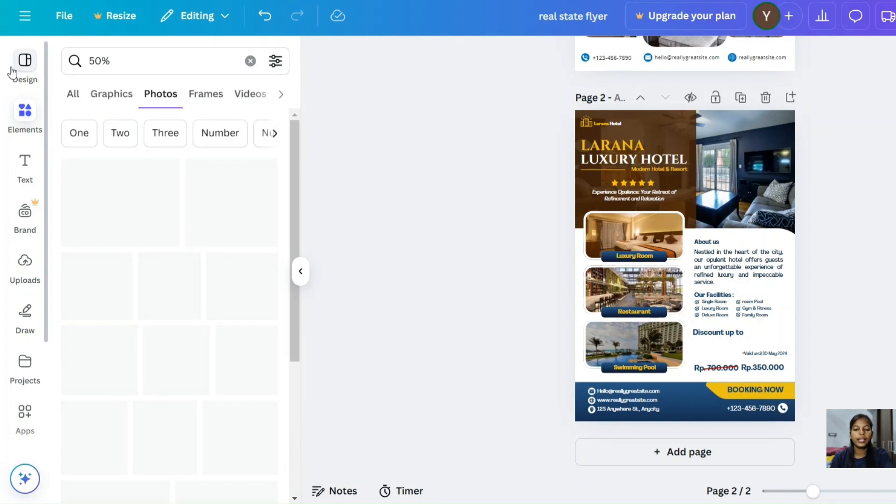
{"action": "left_click", "coordinate": [123, 94]}
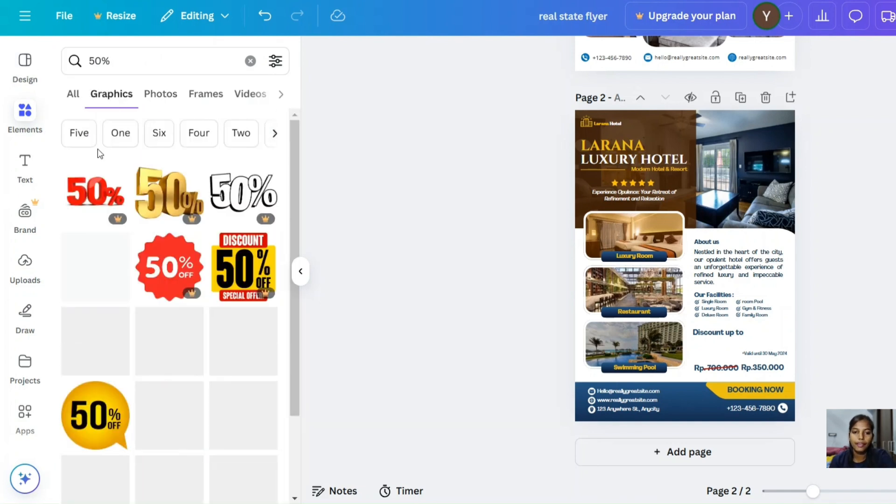
- Add the free golden 3D "50%" graphic, shrink it and place it directly below "Discount up to"
{"action": "scroll", "coordinate": [126, 224], "scroll_direction": "down", "scroll_amount": 2}
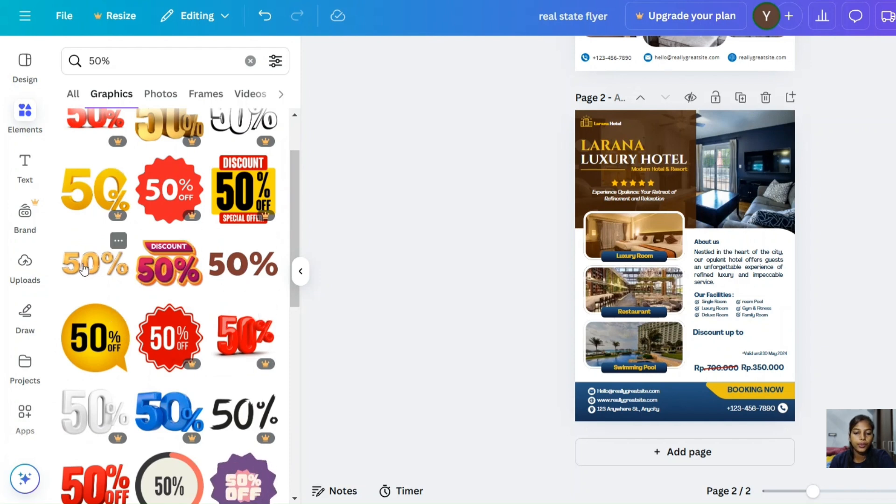
{"action": "scroll", "coordinate": [94, 266], "scroll_direction": "down", "scroll_amount": 2}
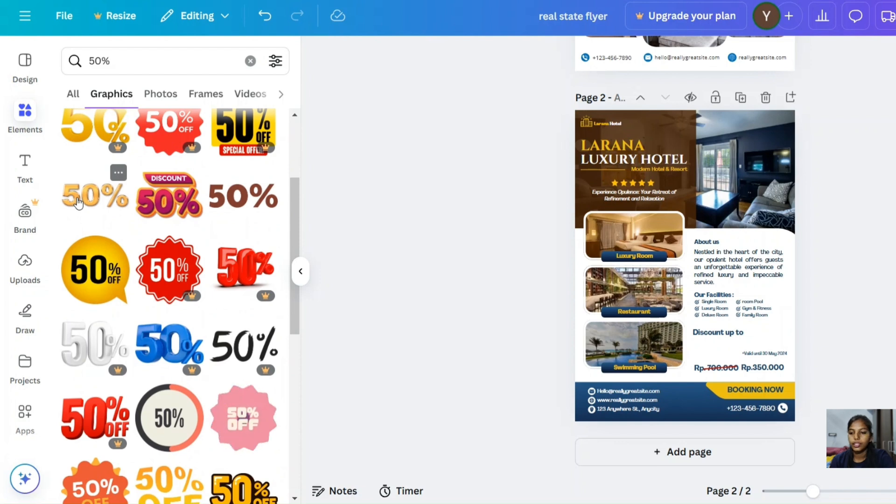
{"action": "left_click", "coordinate": [77, 204]}
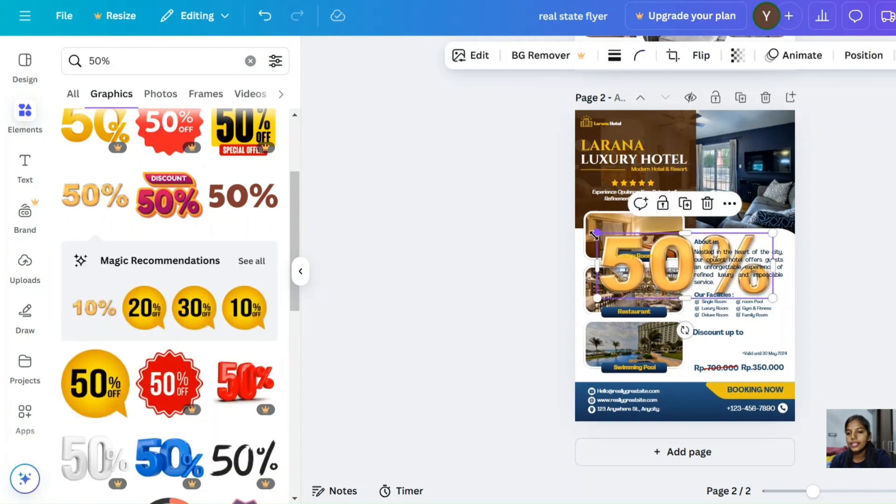
{"action": "left_click_drag", "start_coordinate": [598, 234], "coordinate": [739, 284]}
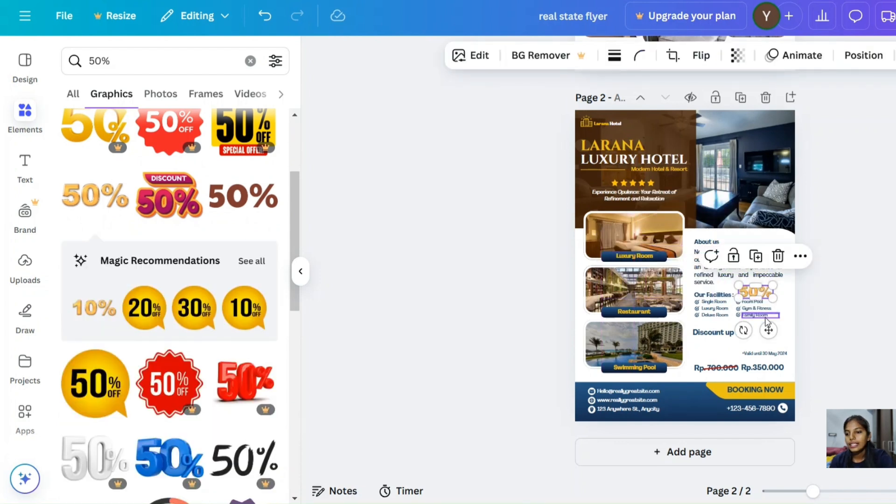
{"action": "left_click_drag", "start_coordinate": [768, 330], "coordinate": [727, 386]}
{"action": "left_click_drag", "start_coordinate": [732, 342], "coordinate": [695, 356]}
{"action": "left_click", "coordinate": [827, 316]}
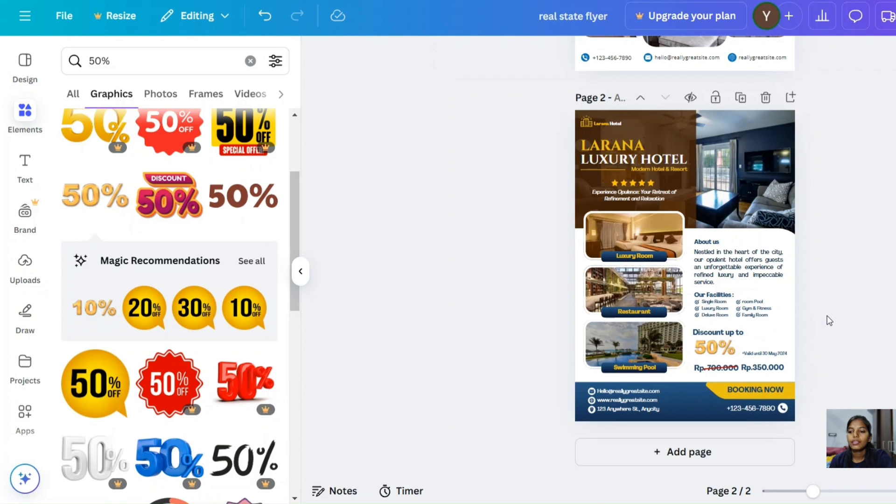
- Recolour the blue footer band behind the contact details with the document's dark brown #482308
{"action": "left_click", "coordinate": [638, 120]}
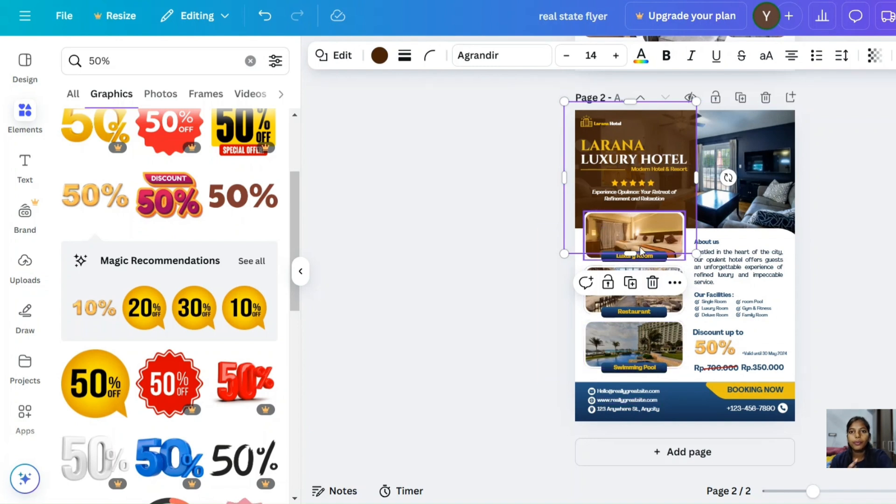
{"action": "left_click", "coordinate": [689, 405]}
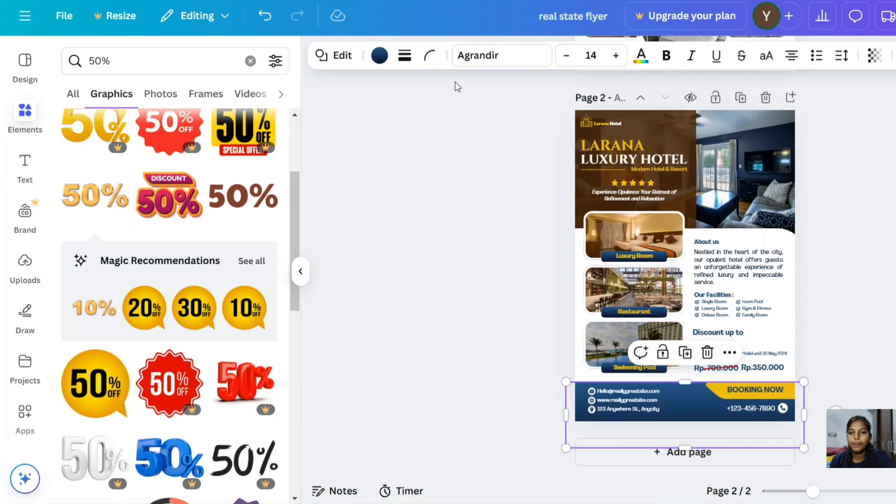
{"action": "left_click", "coordinate": [379, 57]}
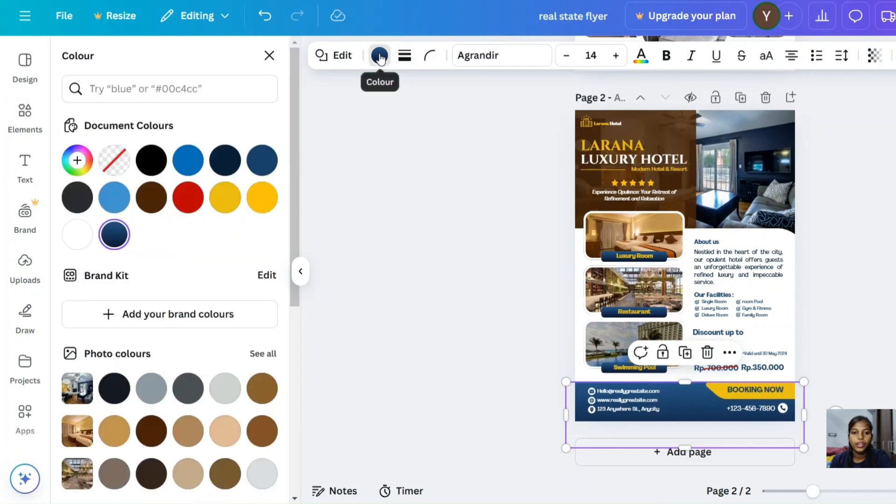
{"action": "left_click", "coordinate": [151, 198]}
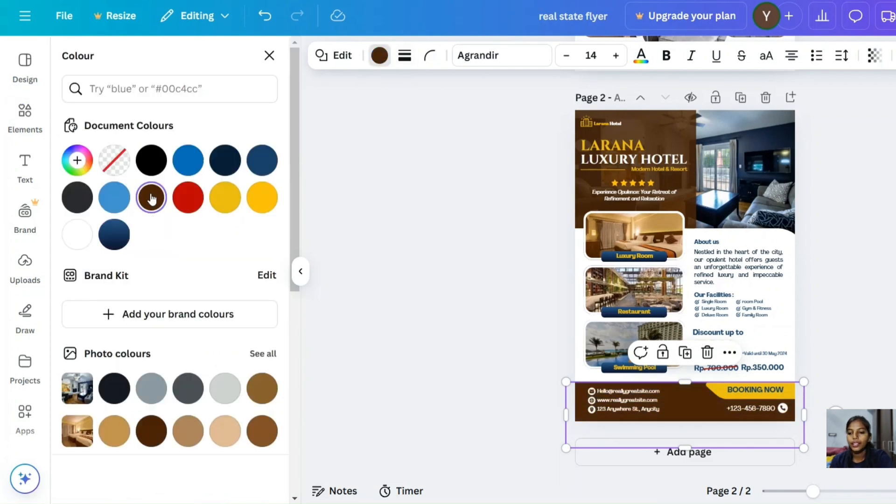
- Recolour the label shapes behind "Restaurant", "Luxury Room" and "Swimming Pool" with the dark brown #482308
{"action": "left_click", "coordinate": [602, 314]}
{"action": "left_click", "coordinate": [148, 200]}
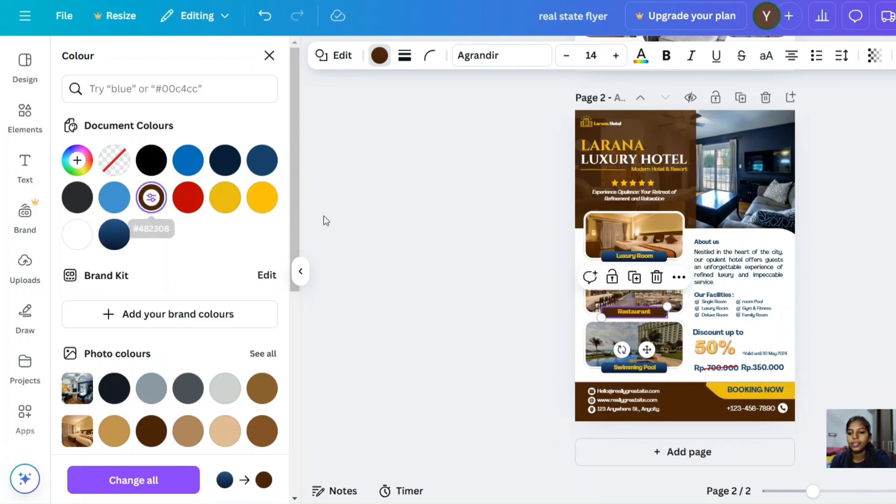
{"action": "left_click", "coordinate": [603, 256]}
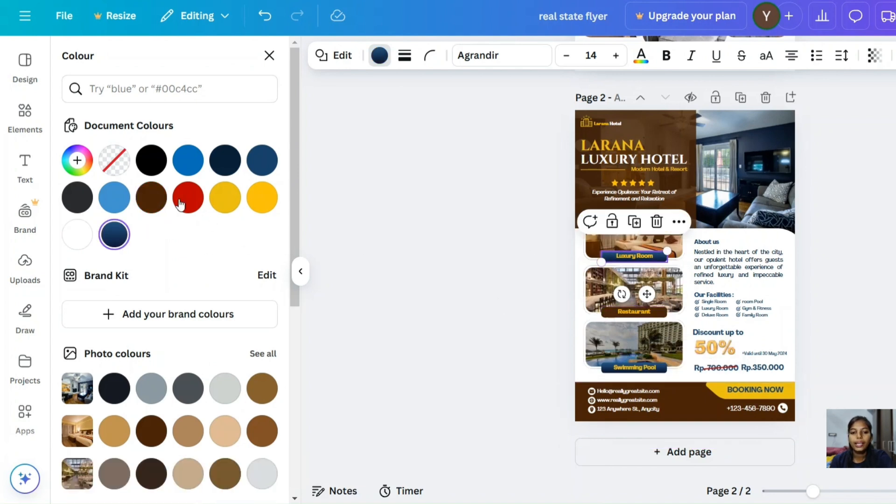
{"action": "left_click", "coordinate": [150, 197]}
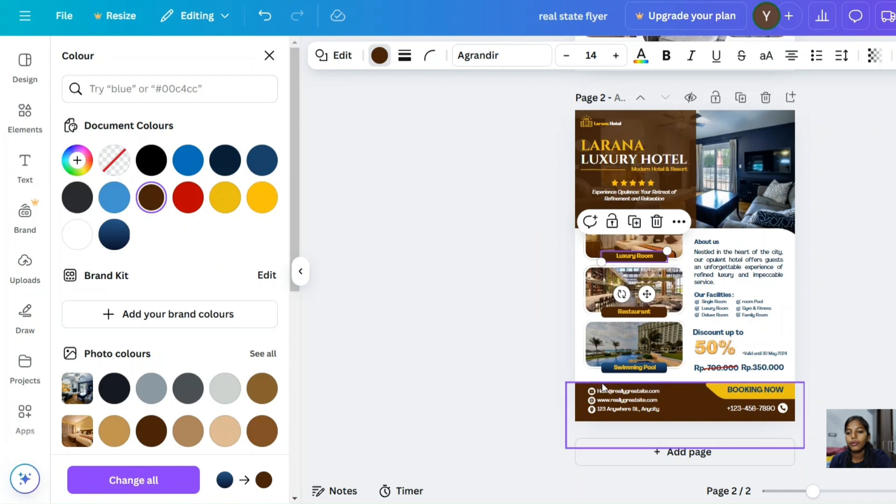
{"action": "left_click", "coordinate": [607, 370]}
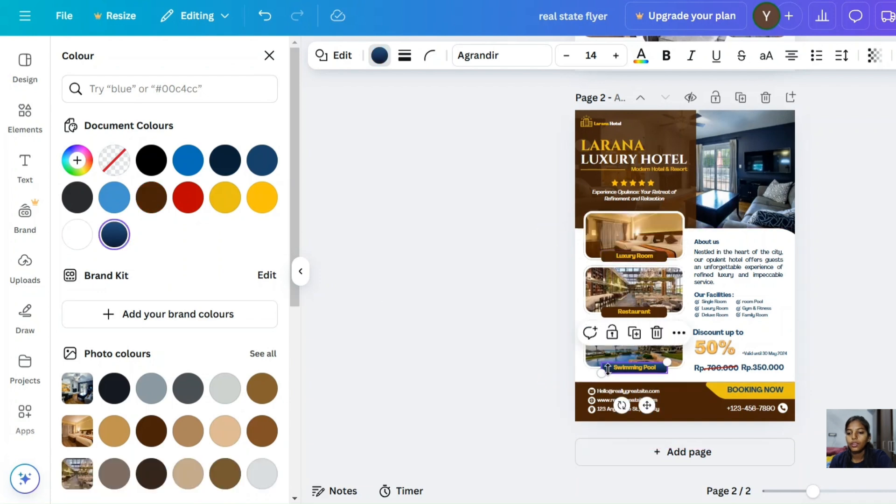
{"action": "left_click", "coordinate": [153, 209]}
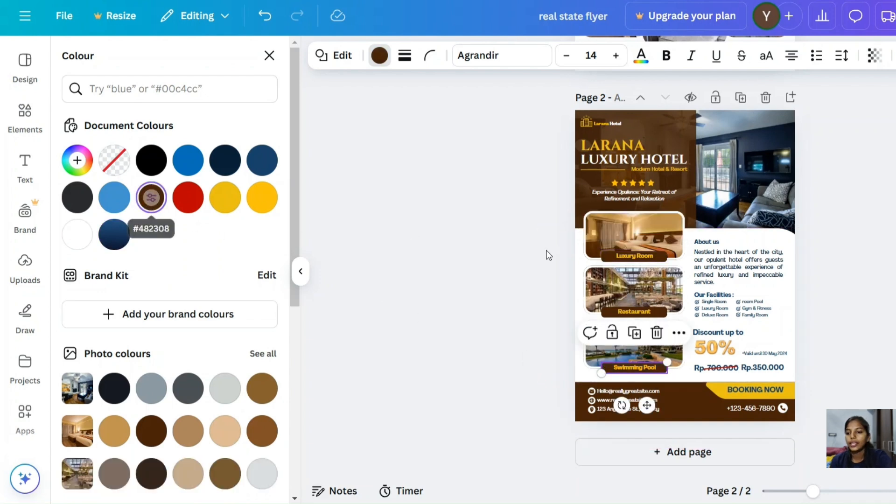
{"action": "left_click", "coordinate": [833, 271]}
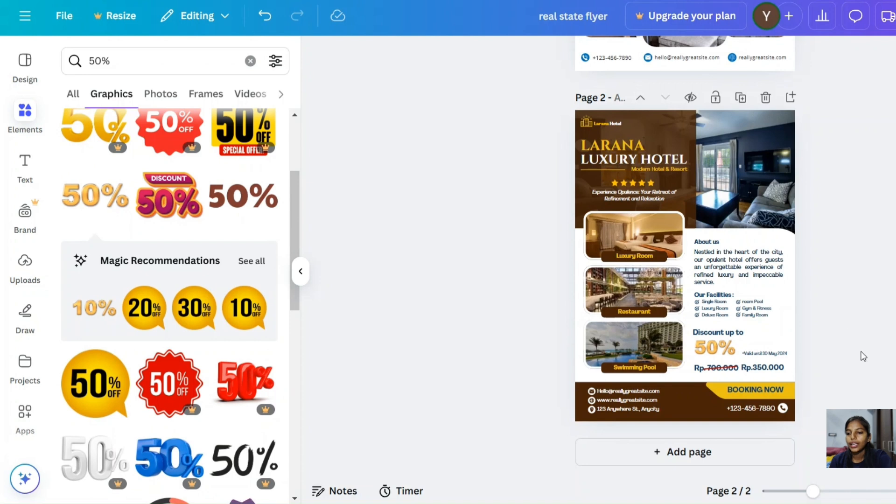
- Select the about, facilities and discount block together and set its text colour to dark brown #482308
{"action": "left_click_drag", "start_coordinate": [829, 374], "coordinate": [695, 243]}
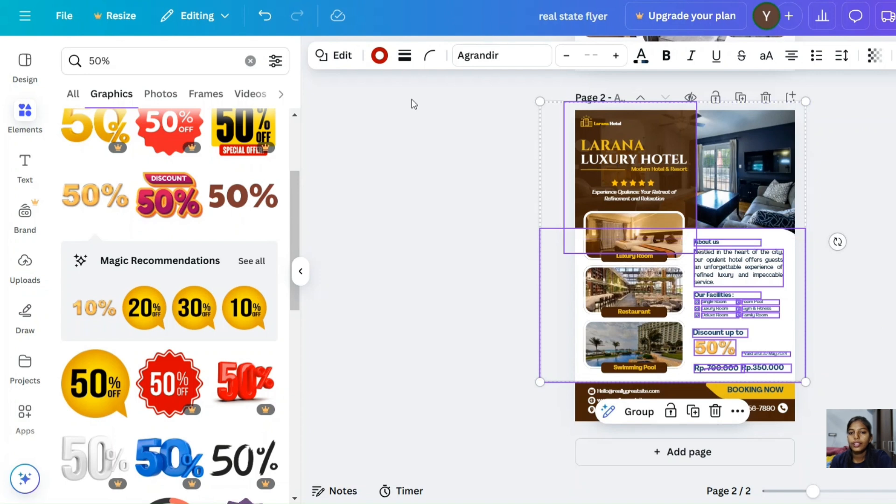
{"action": "left_click", "coordinate": [642, 57]}
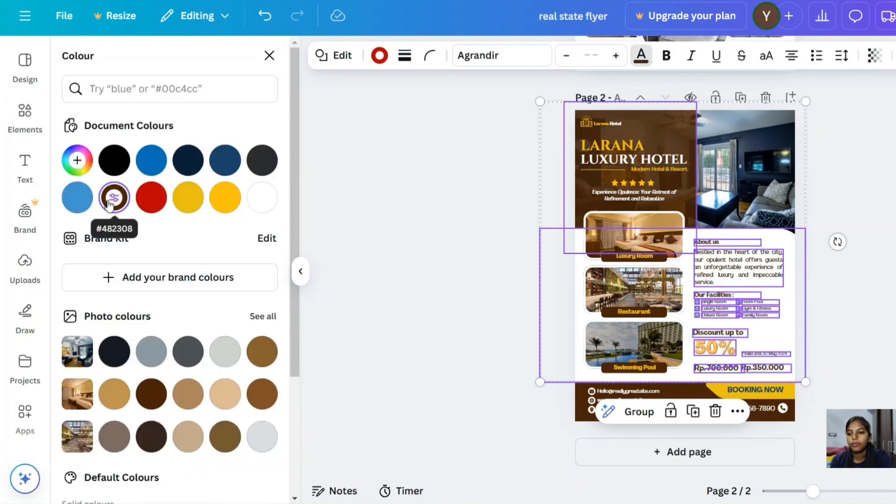
- Set the "BOOKING NOW" text colour in the footer to the document's dark brown #482308
{"action": "left_click", "coordinate": [824, 282]}
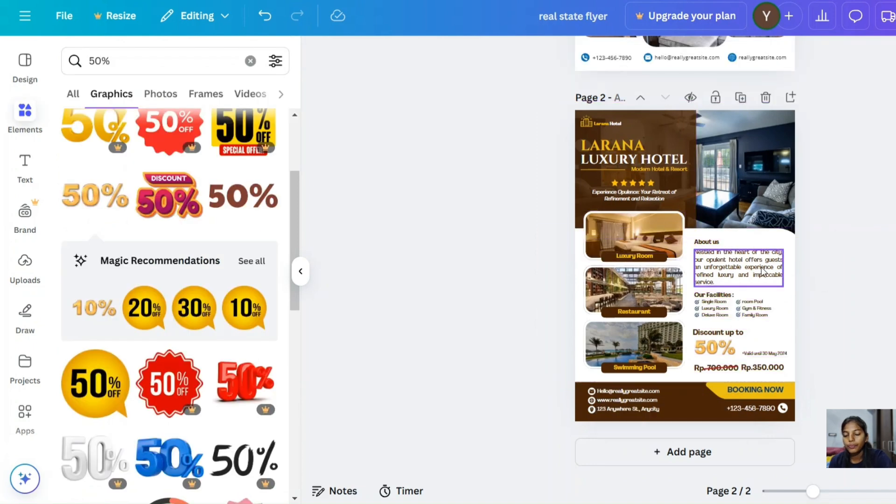
{"action": "scroll", "coordinate": [773, 316], "scroll_direction": "up", "scroll_amount": 5}
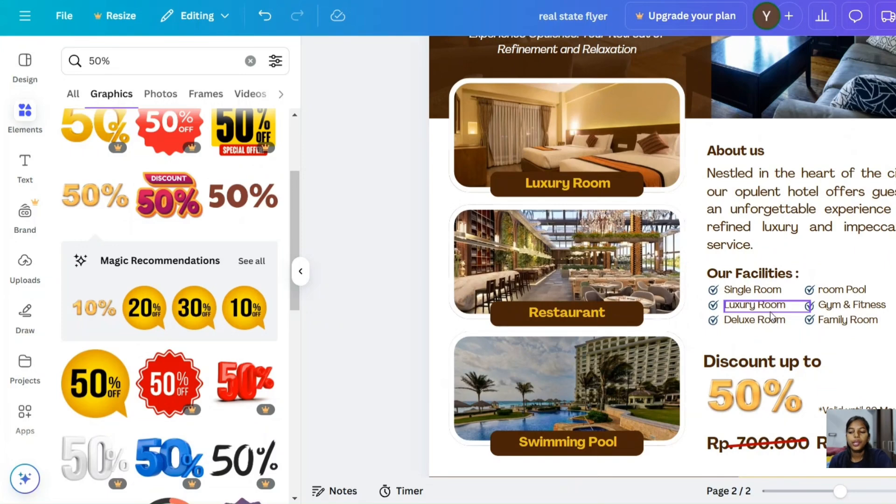
{"action": "scroll", "coordinate": [770, 312], "scroll_direction": "down", "scroll_amount": 5}
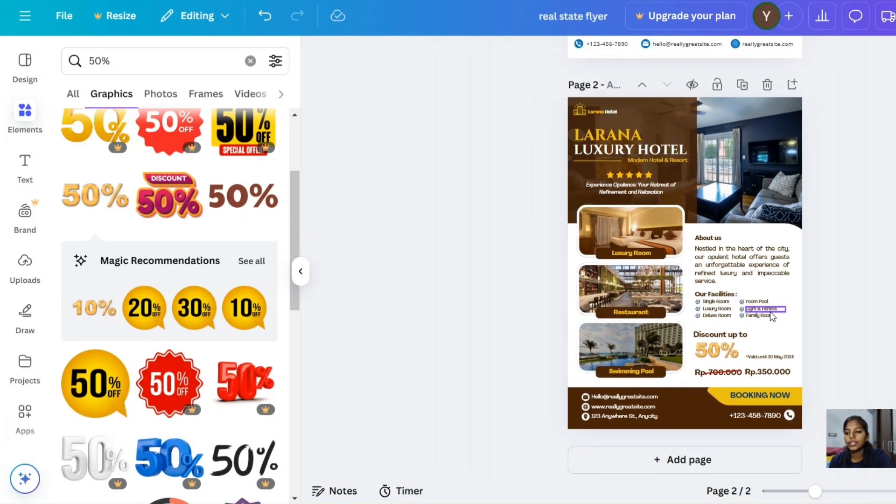
{"action": "left_click", "coordinate": [772, 397]}
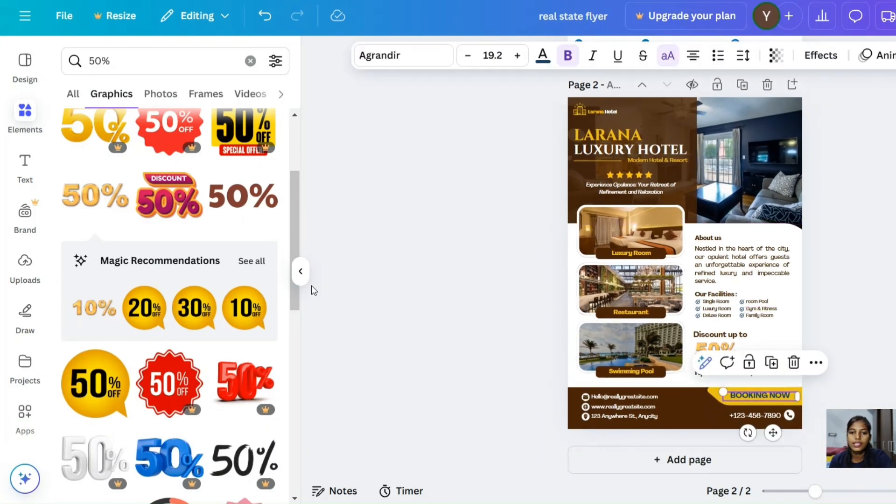
{"action": "left_click", "coordinate": [543, 56]}
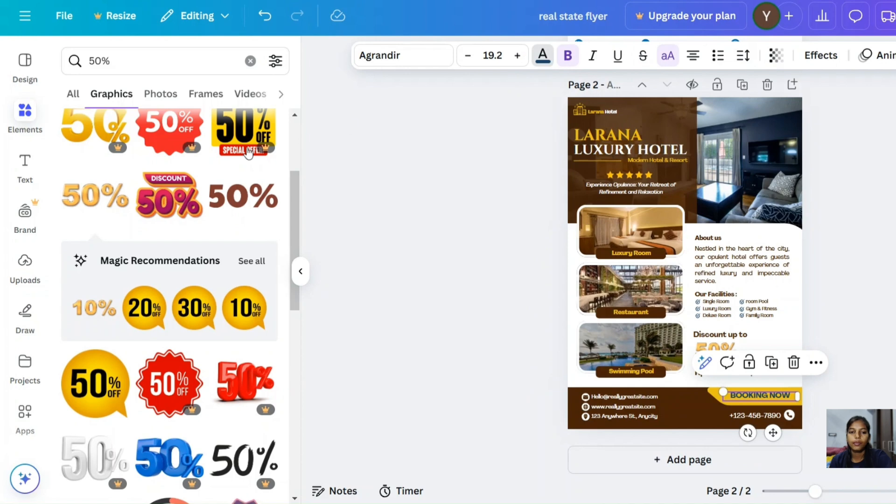
{"action": "left_click", "coordinate": [262, 160]}
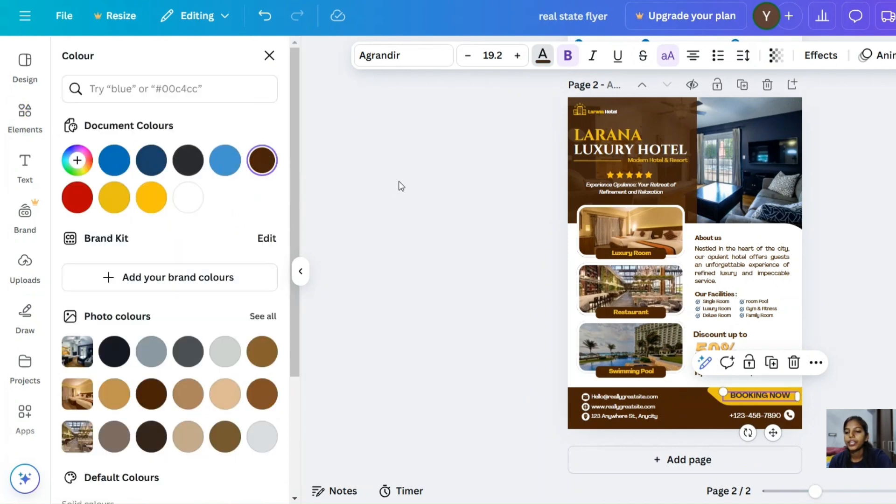
- Check the transparency setting of the living-room photo behind the page 2 header
{"action": "left_click", "coordinate": [804, 179]}
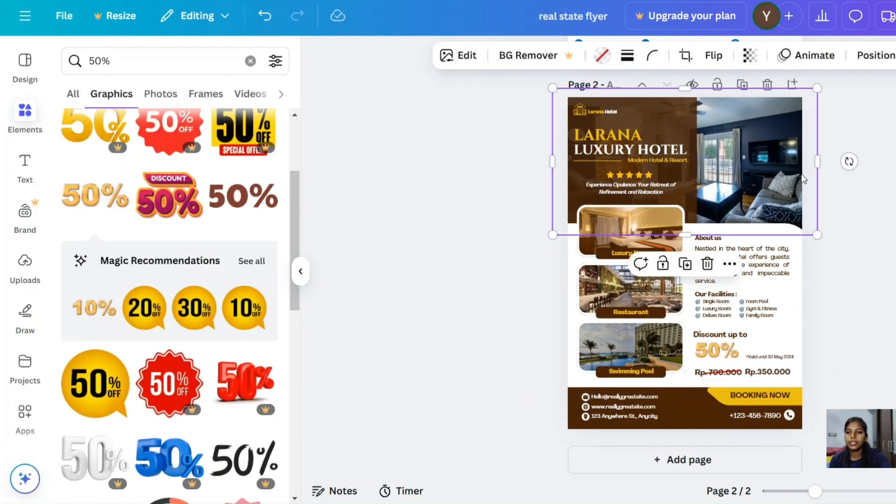
{"action": "left_click", "coordinate": [751, 64]}
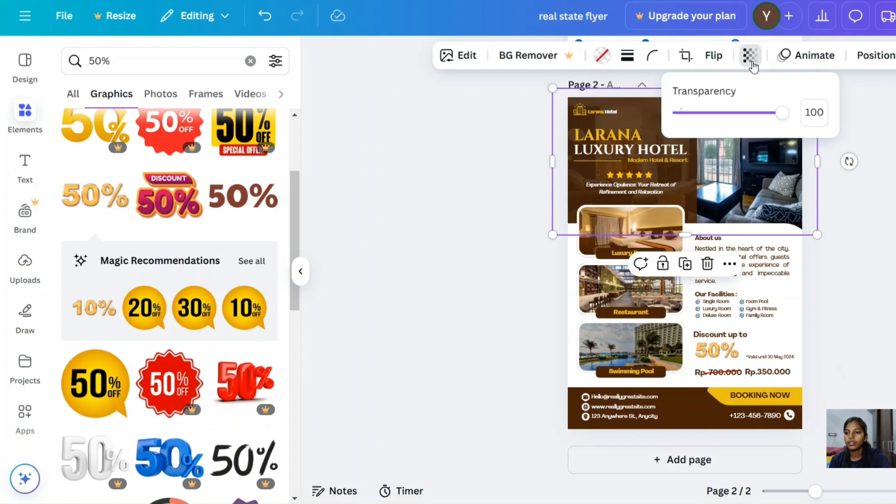
{"action": "left_click", "coordinate": [891, 206]}
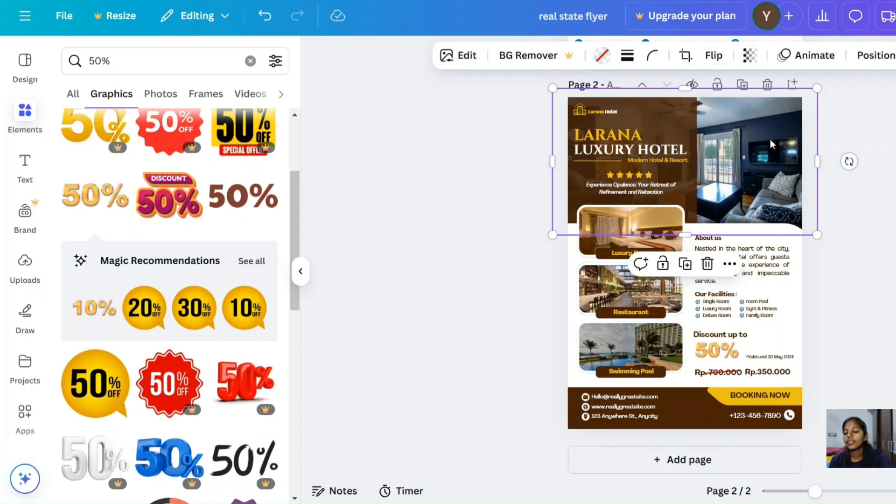
{"action": "left_click", "coordinate": [859, 165]}
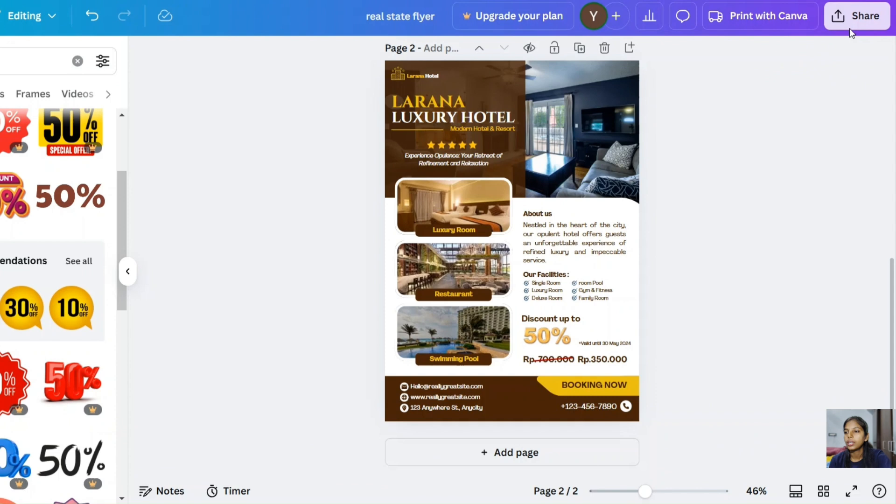
- Set up a PNG download of the design limited to the current page (Page 2)
{"action": "left_click", "coordinate": [854, 18]}
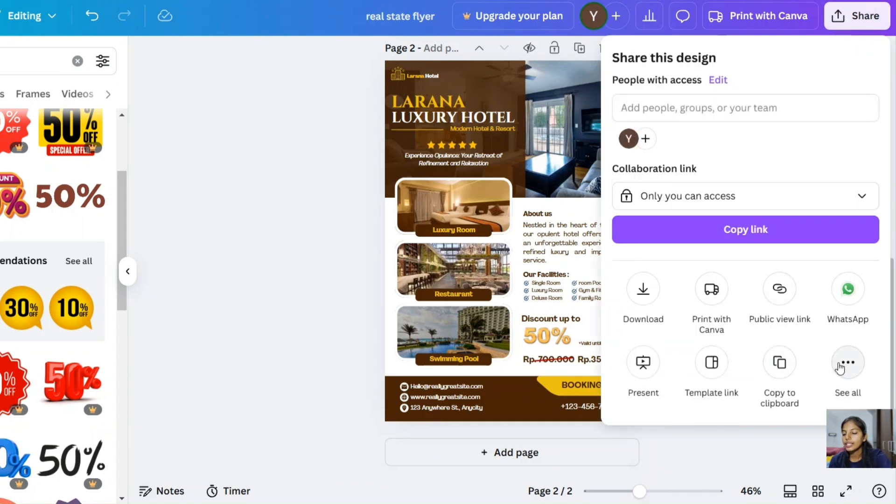
{"action": "left_click", "coordinate": [643, 292]}
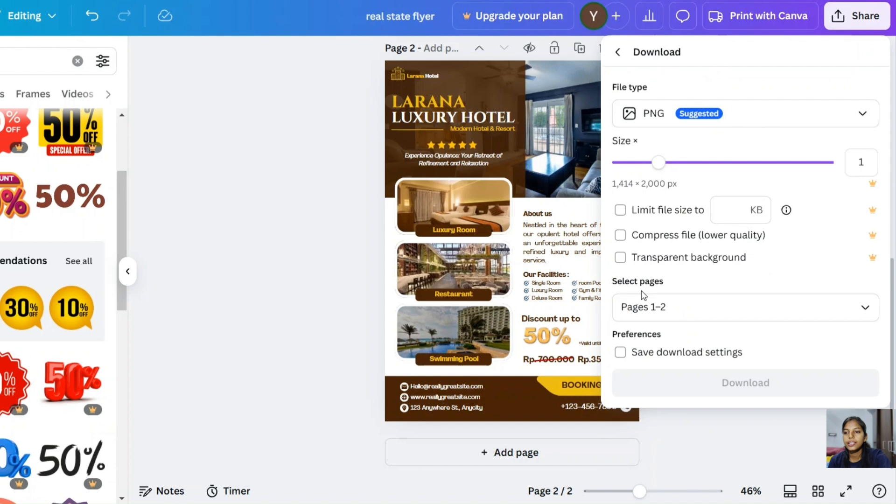
{"action": "left_click", "coordinate": [732, 119]}
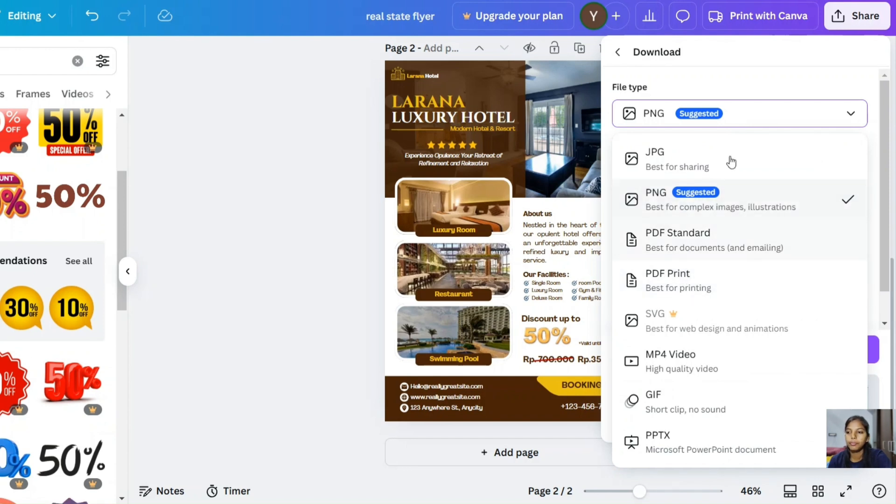
{"action": "left_click", "coordinate": [736, 120]}
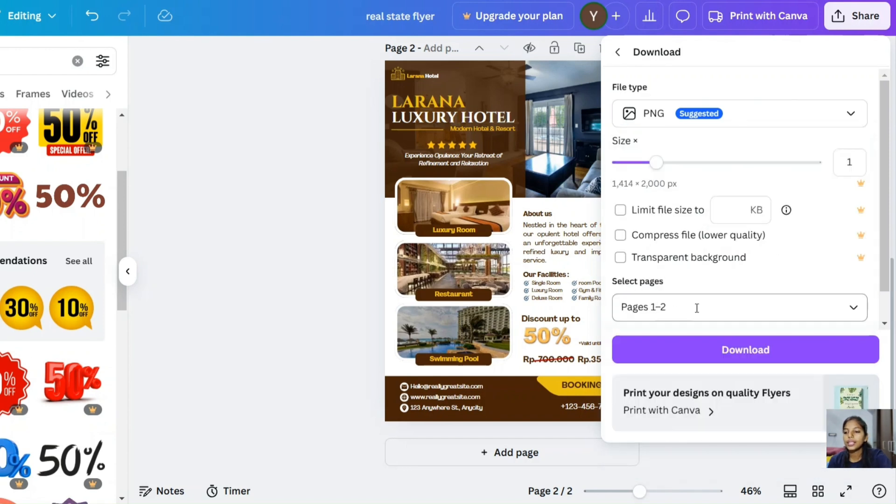
{"action": "left_click", "coordinate": [745, 311]}
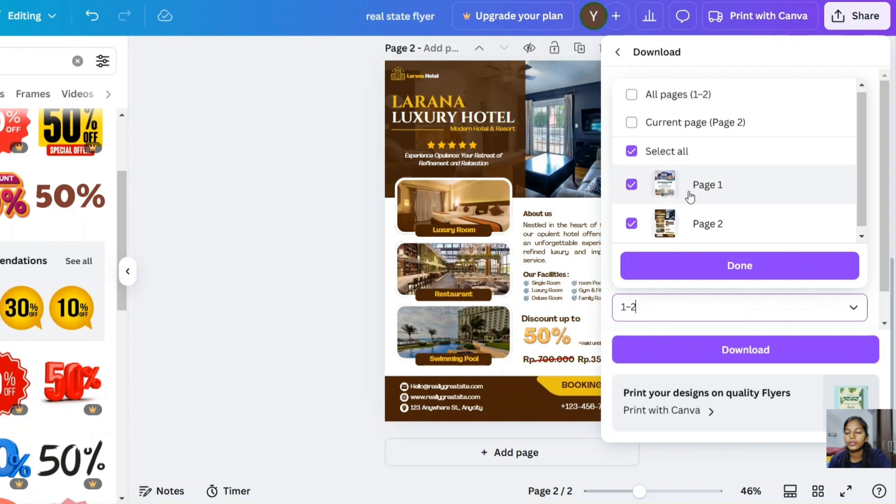
{"action": "left_click", "coordinate": [632, 124]}
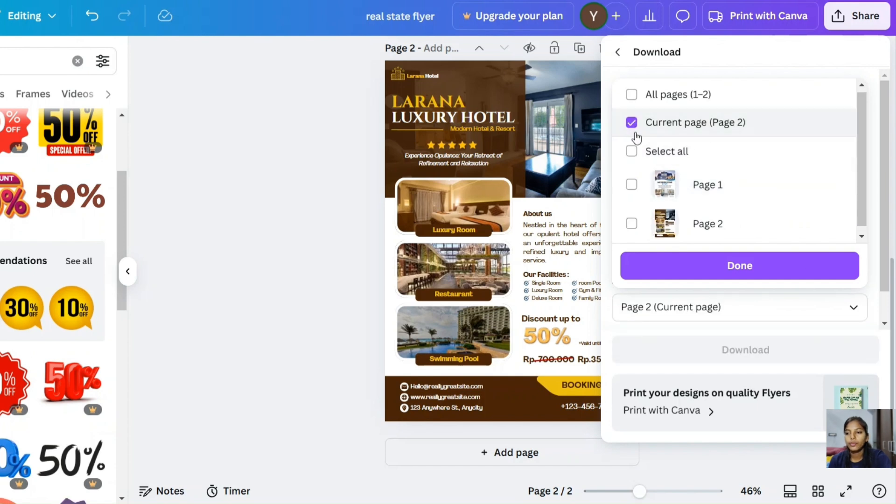
{"action": "left_click", "coordinate": [730, 264]}
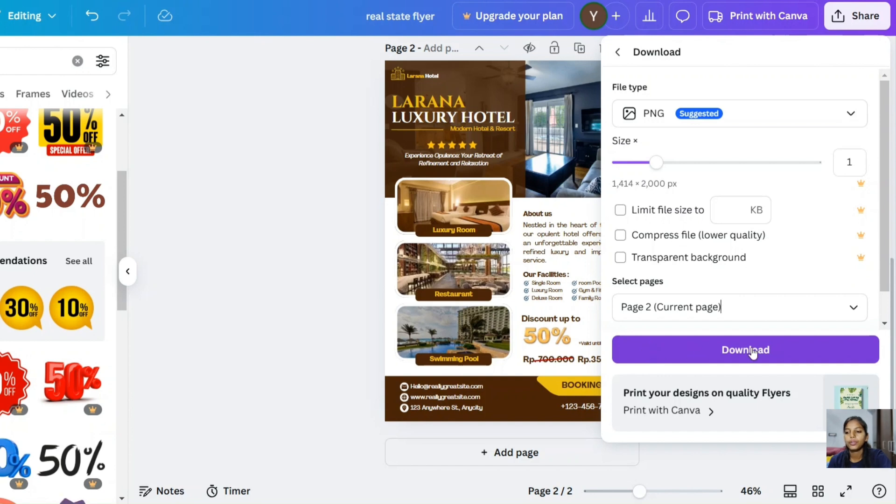
- Choose Flyers (Portrait) from the print product catalogue and decline opening the resized copy in the Canva app
{"action": "left_click", "coordinate": [696, 419]}
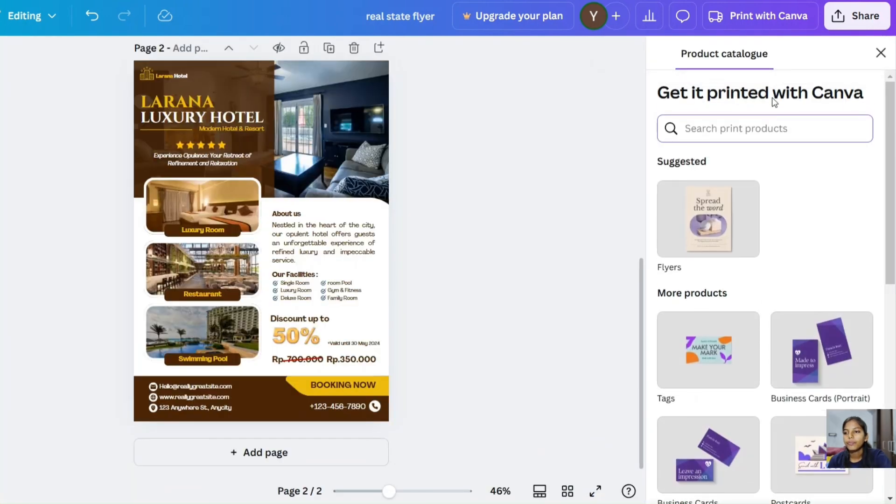
{"action": "scroll", "coordinate": [760, 219], "scroll_direction": "down", "scroll_amount": 5}
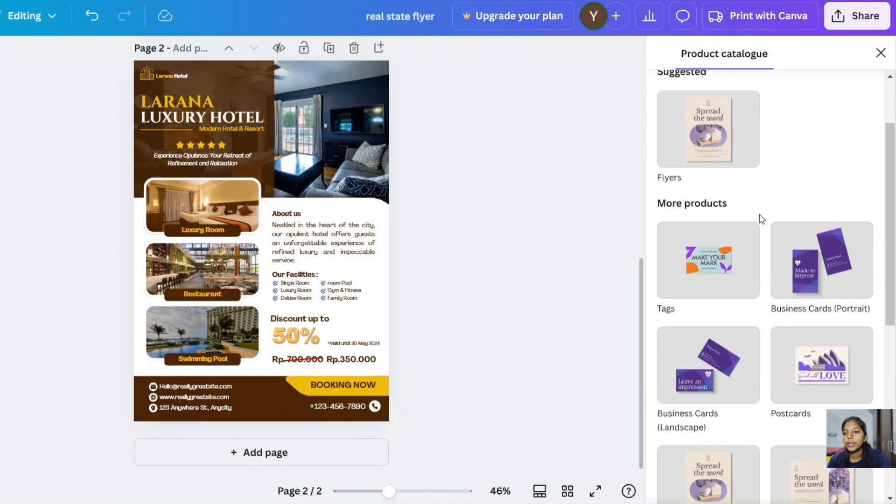
{"action": "scroll", "coordinate": [761, 219], "scroll_direction": "down", "scroll_amount": 5}
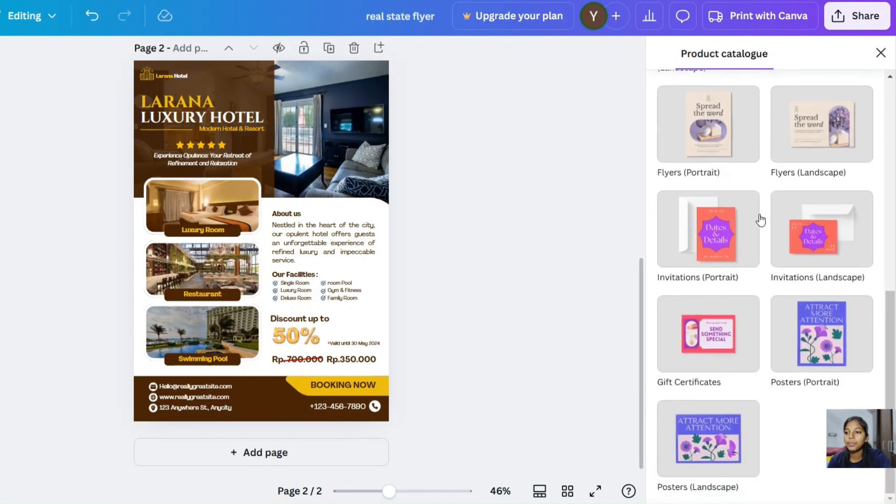
{"action": "scroll", "coordinate": [745, 120], "scroll_direction": "up", "scroll_amount": 1}
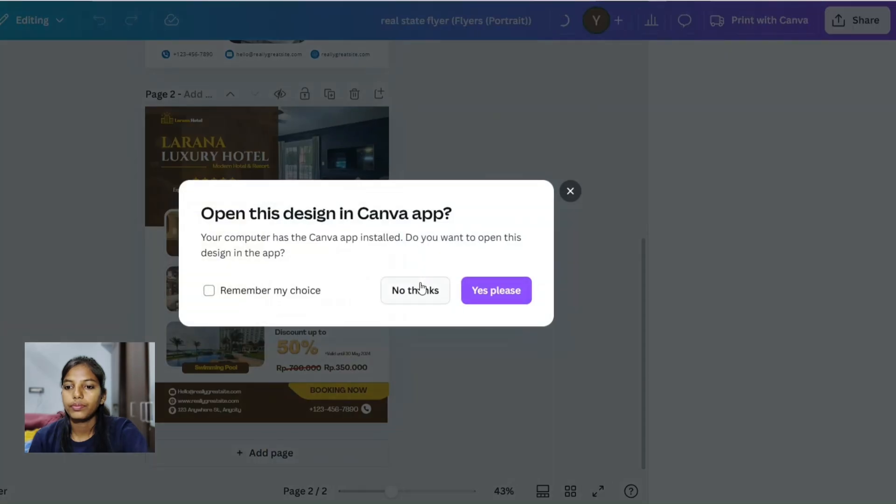
{"action": "left_click", "coordinate": [422, 288]}
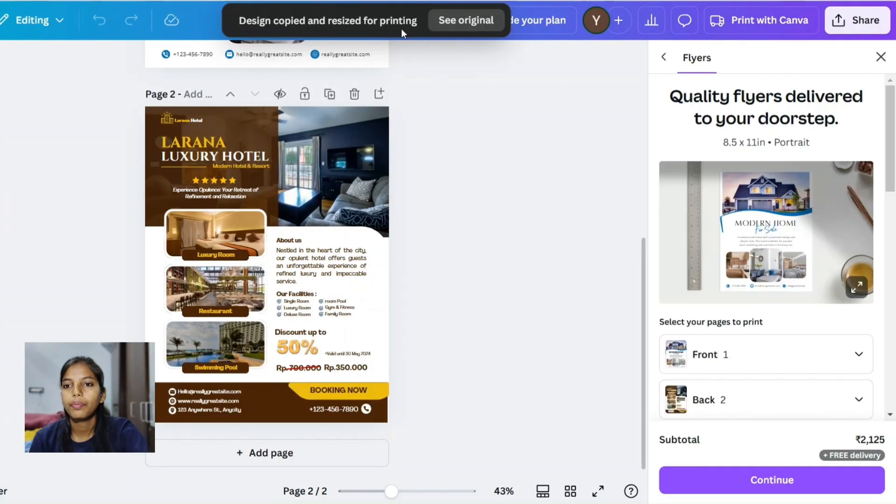
- Review the flyer print options for front and back pages, paper type, paper finish and quantity
{"action": "scroll", "coordinate": [738, 289], "scroll_direction": "down", "scroll_amount": 5}
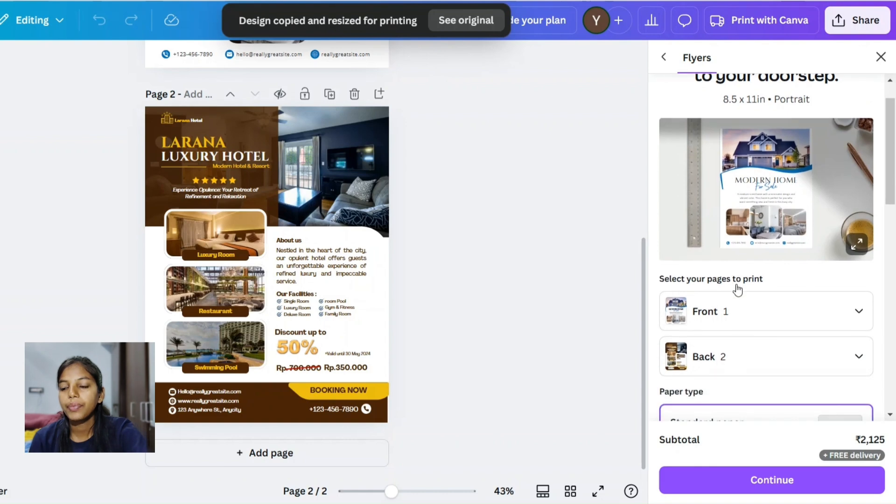
{"action": "scroll", "coordinate": [736, 287], "scroll_direction": "down", "scroll_amount": 2}
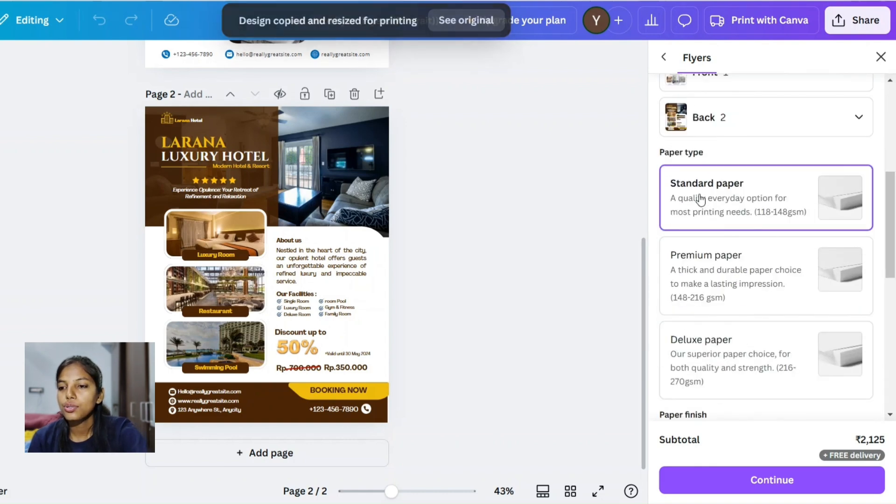
{"action": "scroll", "coordinate": [756, 243], "scroll_direction": "down", "scroll_amount": 2}
{"action": "scroll", "coordinate": [756, 242], "scroll_direction": "down", "scroll_amount": 1}
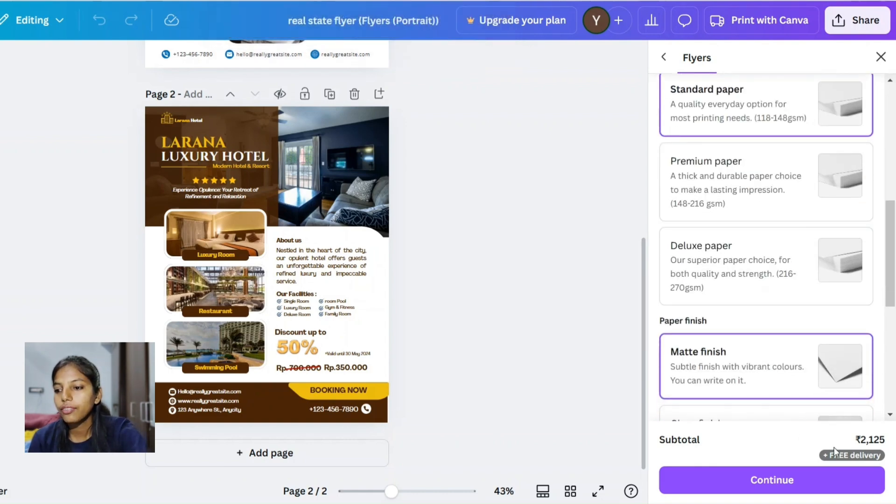
{"action": "scroll", "coordinate": [787, 402], "scroll_direction": "down", "scroll_amount": 4}
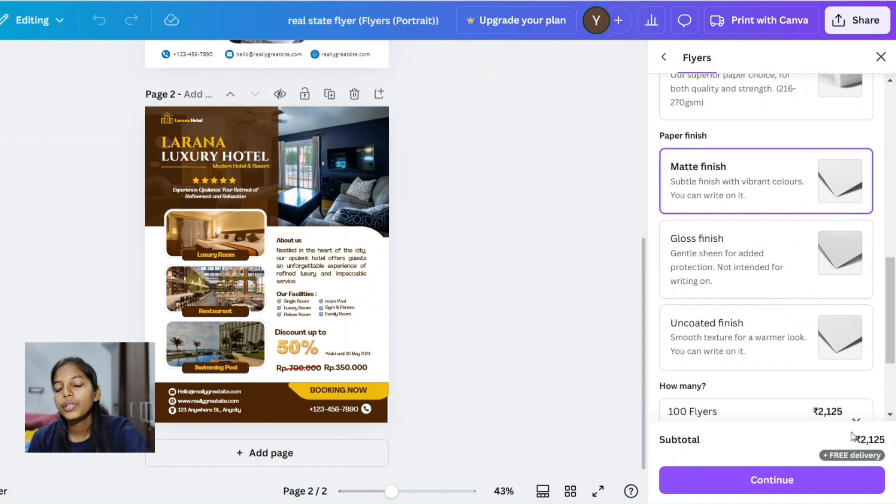
{"action": "scroll", "coordinate": [778, 386], "scroll_direction": "down", "scroll_amount": 2}
{"action": "scroll", "coordinate": [778, 387], "scroll_direction": "down", "scroll_amount": 2}
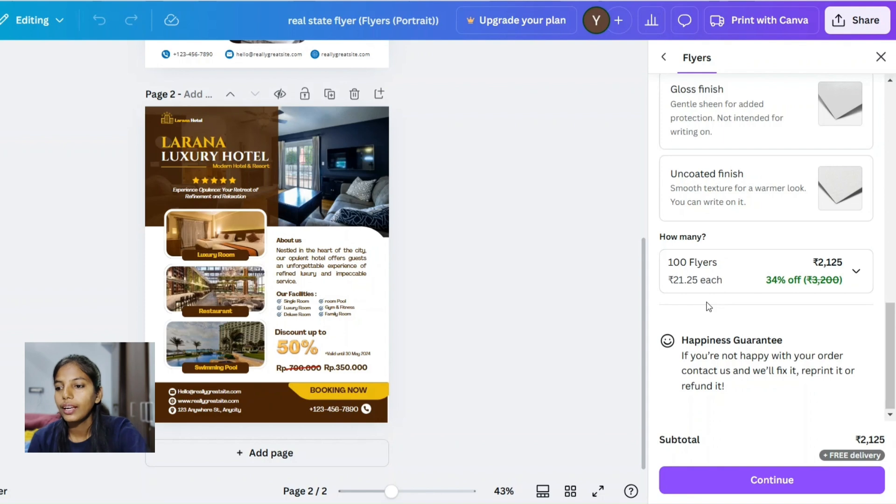
{"action": "scroll", "coordinate": [709, 226], "scroll_direction": "up", "scroll_amount": 10}
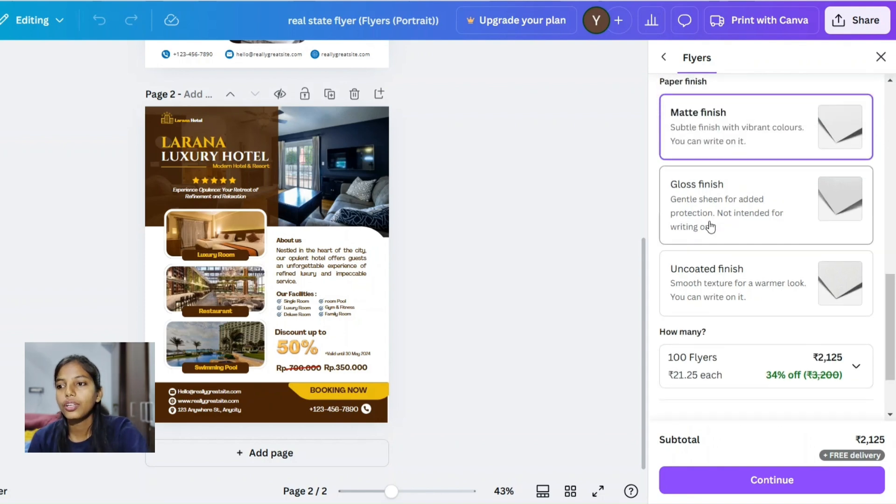
{"action": "scroll", "coordinate": [710, 226], "scroll_direction": "down", "scroll_amount": 1}
{"action": "scroll", "coordinate": [710, 226], "scroll_direction": "up", "scroll_amount": 5}
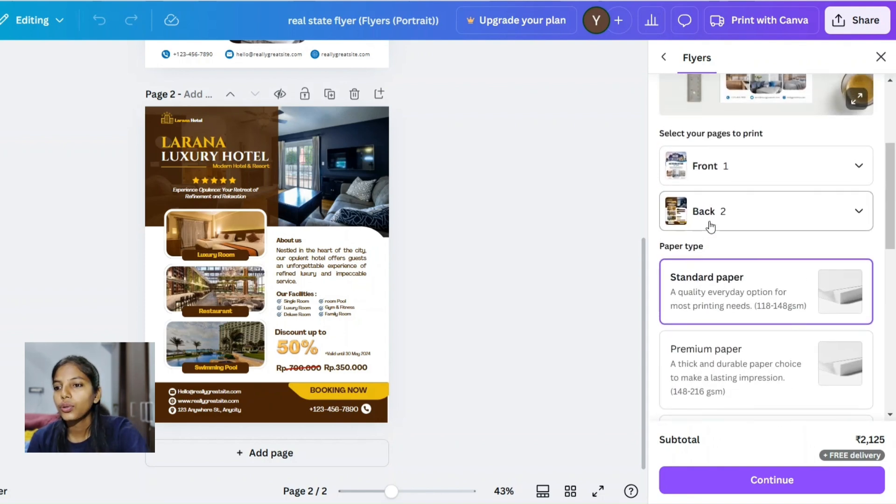
{"action": "scroll", "coordinate": [787, 165], "scroll_direction": "down", "scroll_amount": 10}
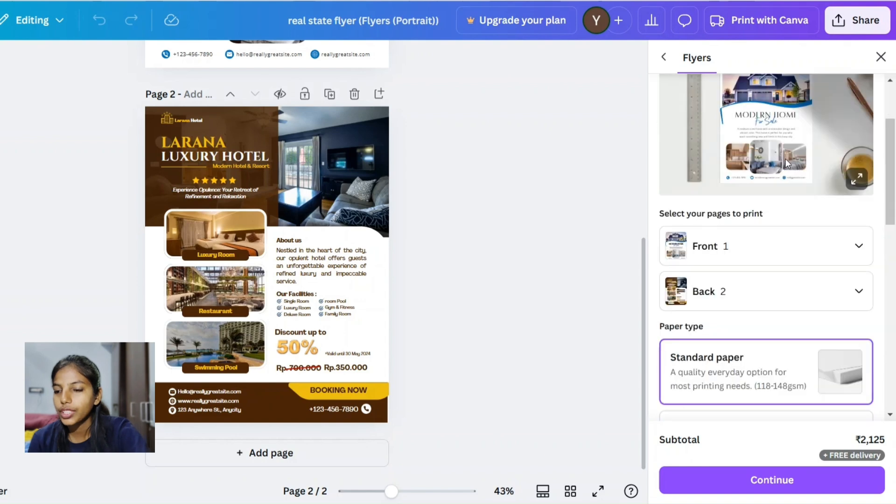
{"action": "scroll", "coordinate": [786, 165], "scroll_direction": "down", "scroll_amount": 4}
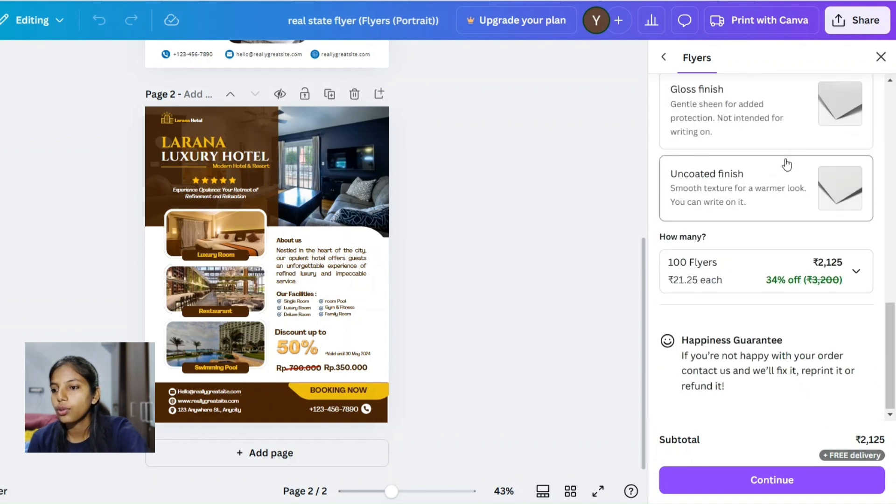
- Look through the available print quantities, keep 100 Flyers and continue to the print preparation
{"action": "left_click", "coordinate": [857, 270]}
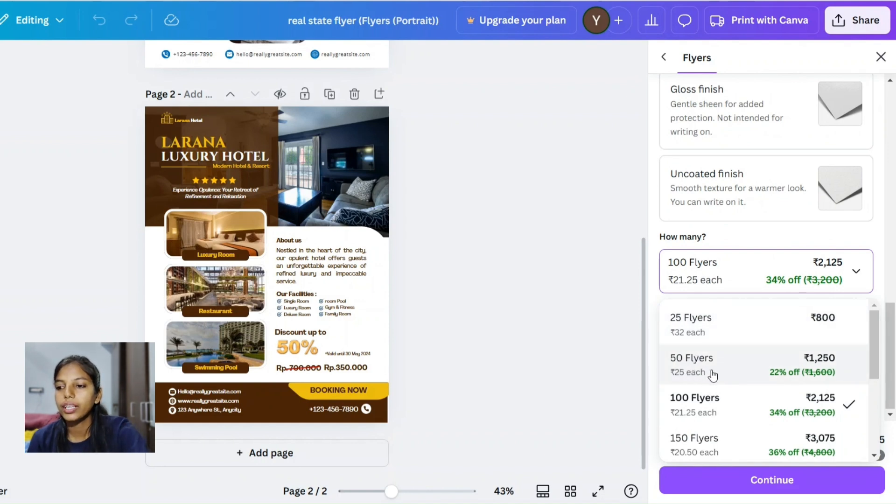
{"action": "scroll", "coordinate": [711, 373], "scroll_direction": "down", "scroll_amount": 3}
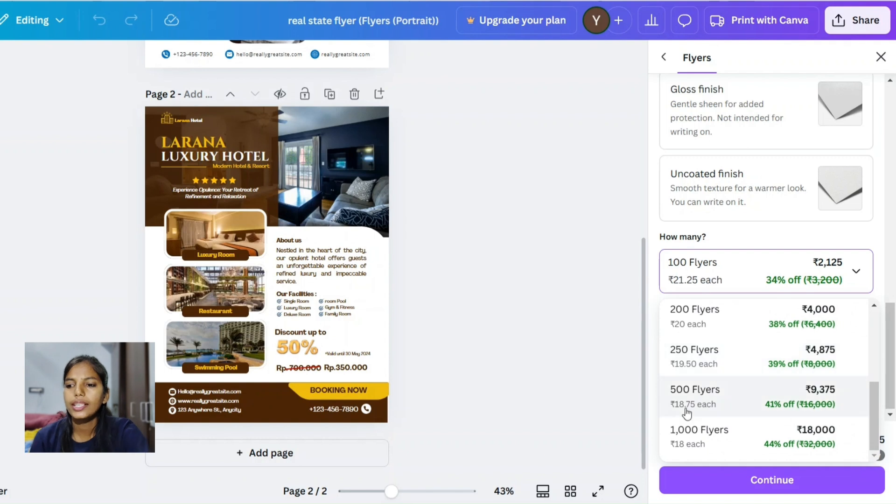
{"action": "left_click", "coordinate": [593, 300]}
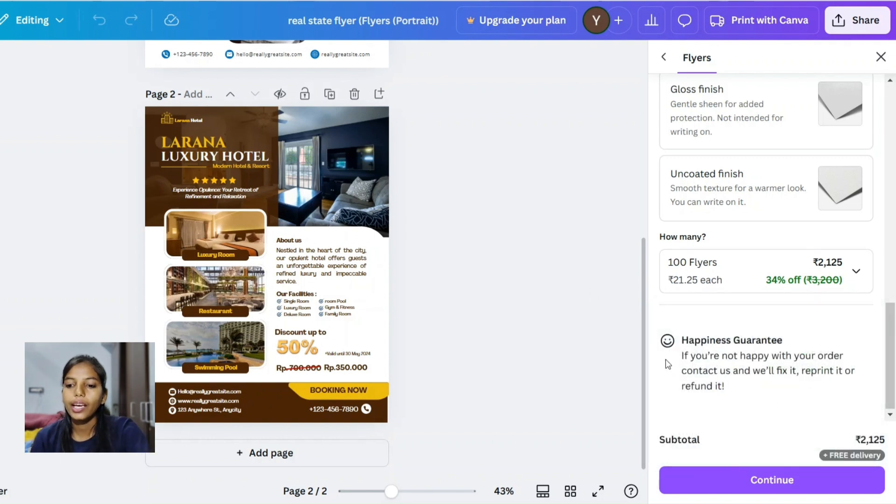
{"action": "left_click", "coordinate": [742, 482]}
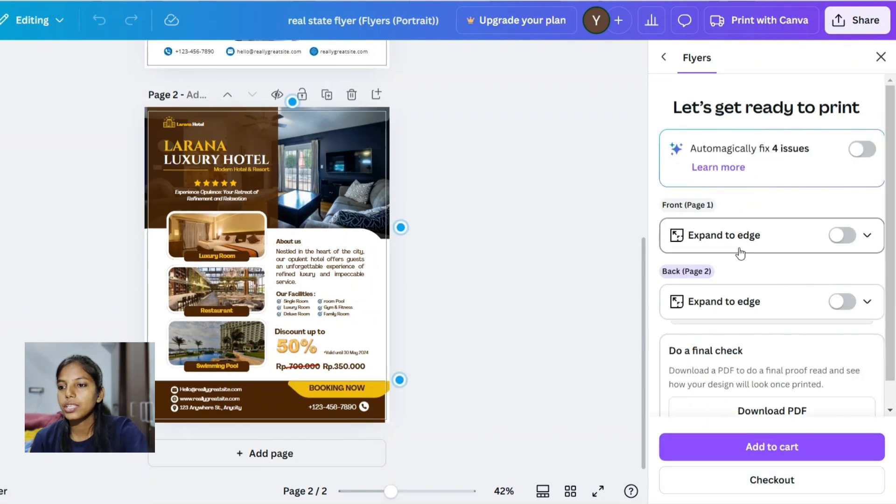
- Check the print preparation options, close the flyer print panel without ordering, and view the page 2 hotel flyer
{"action": "scroll", "coordinate": [657, 318], "scroll_direction": "down", "scroll_amount": 1}
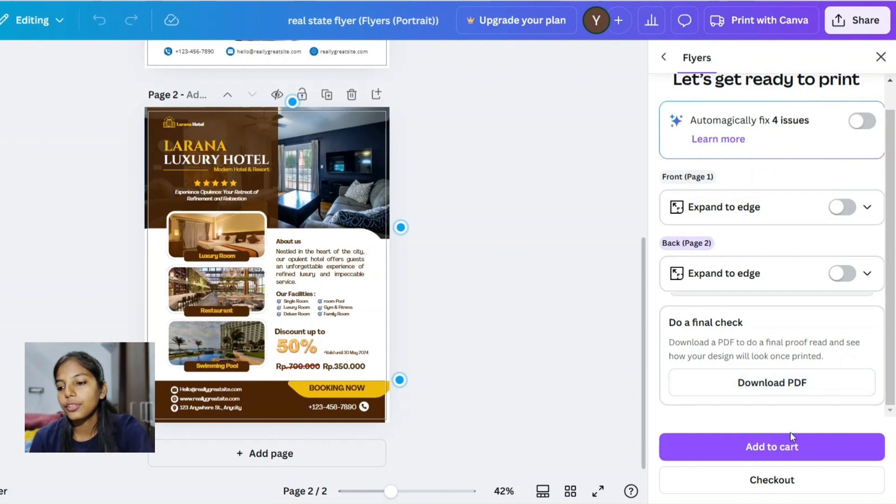
{"action": "left_click", "coordinate": [881, 57]}
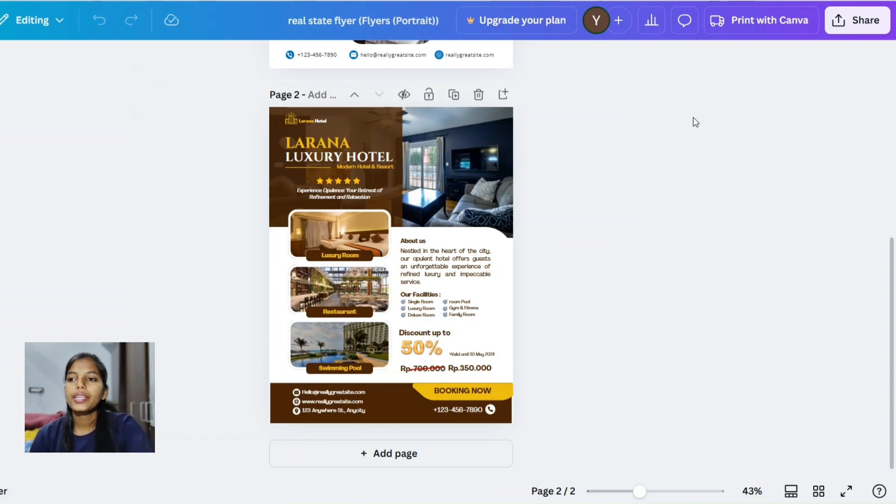
{"action": "scroll", "coordinate": [625, 151], "scroll_direction": "down", "scroll_amount": 1}
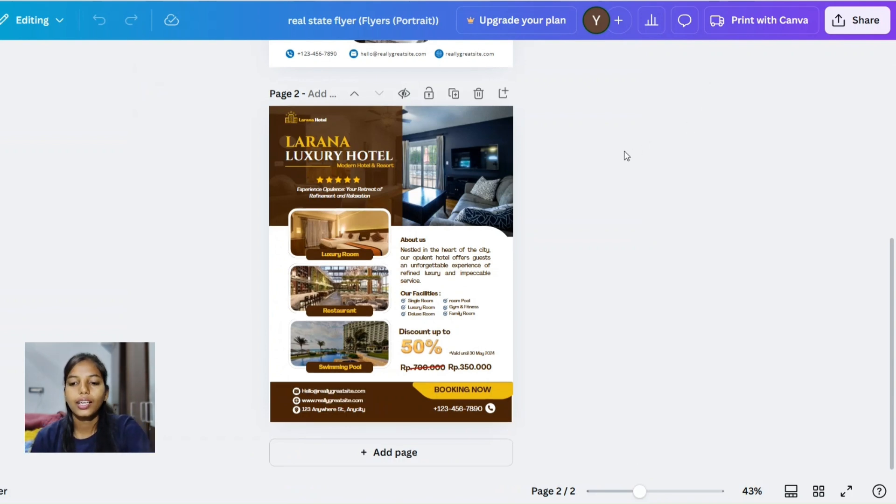
{"action": "scroll", "coordinate": [597, 171], "scroll_direction": "up", "scroll_amount": 3}
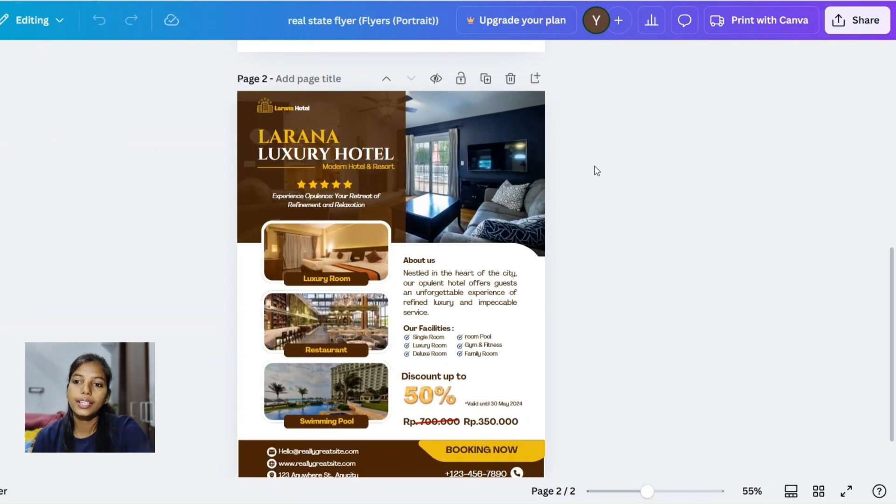
{"action": "scroll", "coordinate": [596, 171], "scroll_direction": "down", "scroll_amount": 1}
{"action": "scroll", "coordinate": [596, 171], "scroll_direction": "down", "scroll_amount": 1}
{"action": "scroll", "coordinate": [596, 171], "scroll_direction": "down", "scroll_amount": 1}
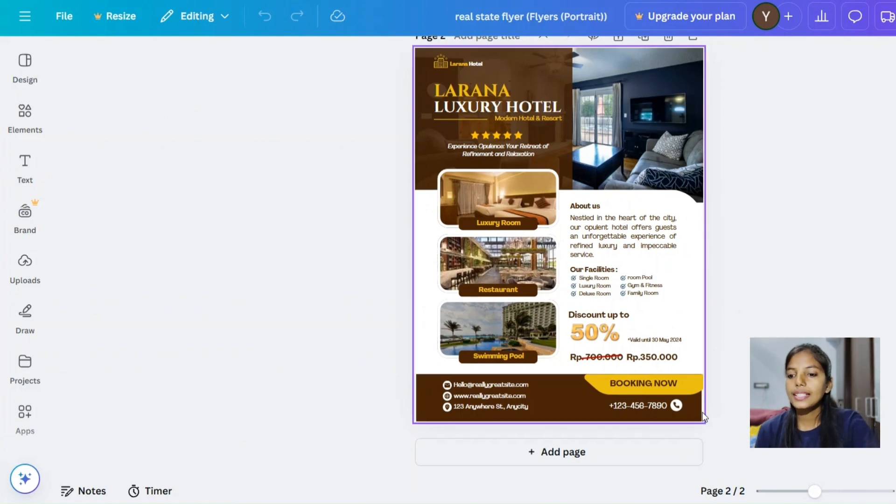
- Add a blank third page and look through the colour palettes available for its background
{"action": "left_click", "coordinate": [695, 459]}
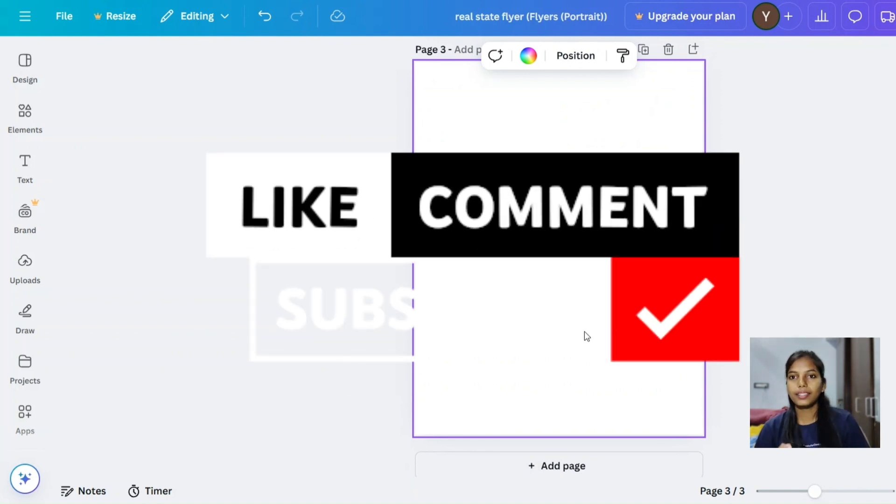
{"action": "left_click", "coordinate": [14, 117]}
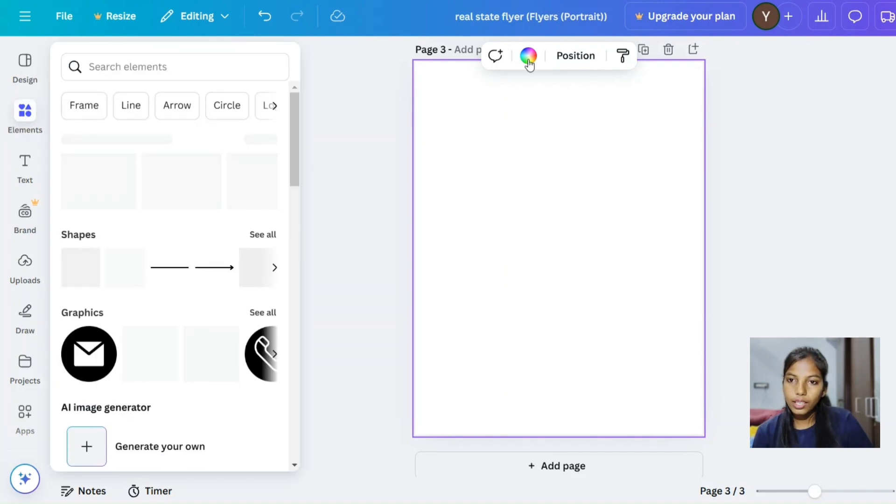
{"action": "left_click", "coordinate": [529, 56]}
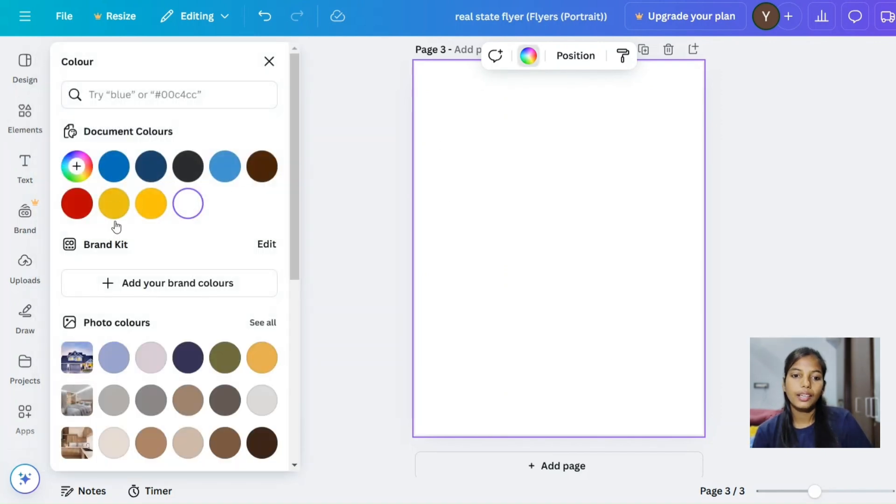
{"action": "scroll", "coordinate": [194, 361], "scroll_direction": "down", "scroll_amount": 2}
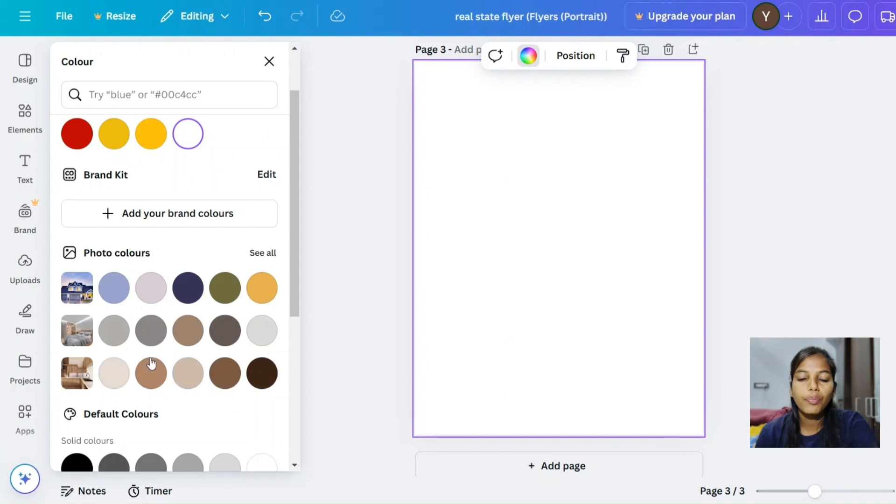
{"action": "scroll", "coordinate": [120, 159], "scroll_direction": "up", "scroll_amount": 2}
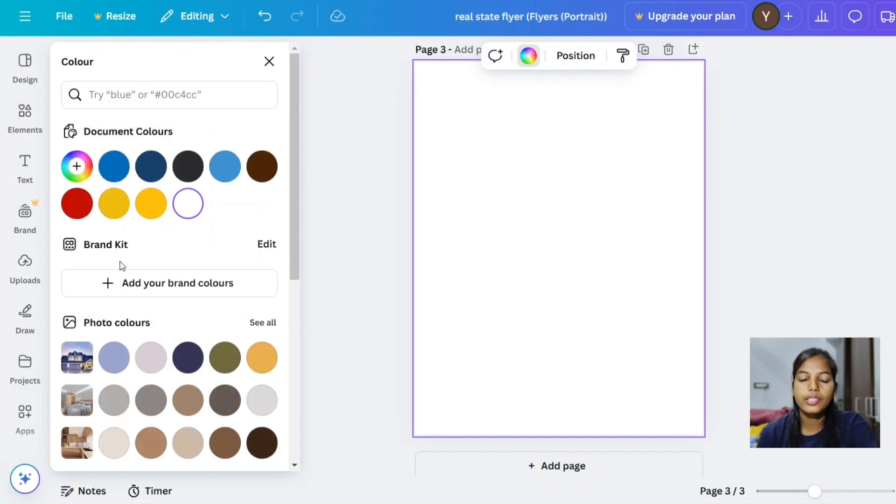
{"action": "scroll", "coordinate": [136, 260], "scroll_direction": "down", "scroll_amount": 3}
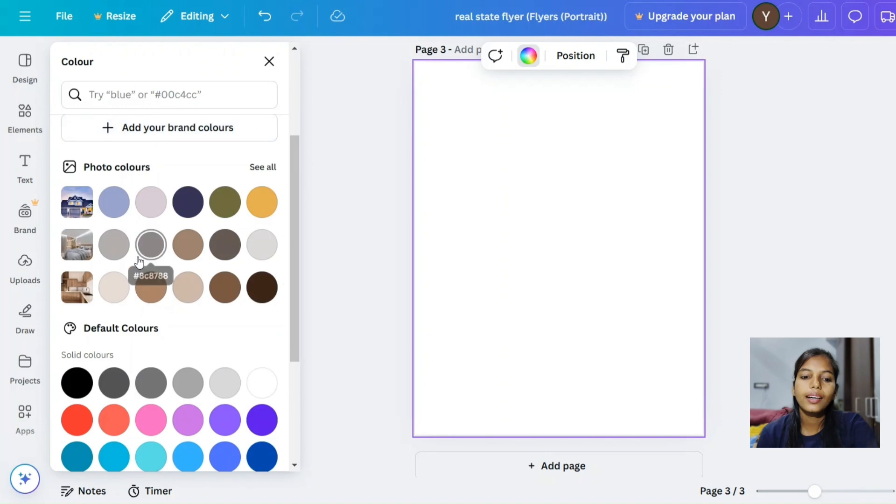
{"action": "scroll", "coordinate": [139, 262], "scroll_direction": "up", "scroll_amount": 3}
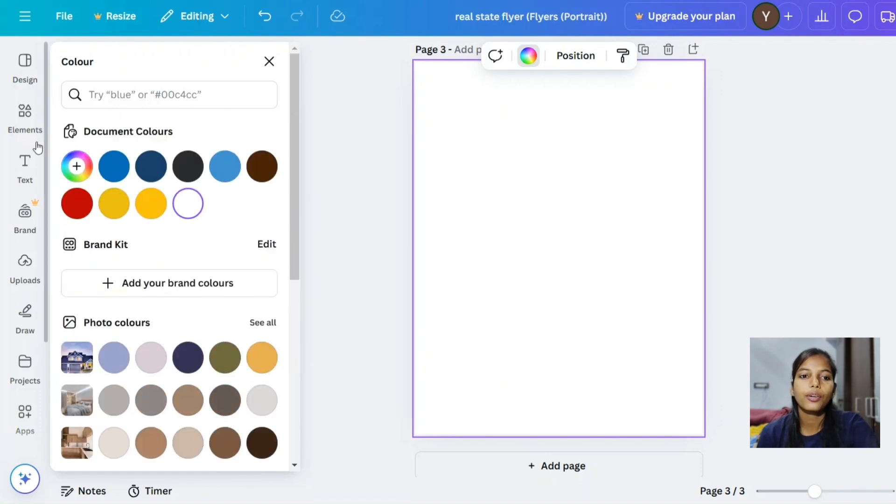
- Insert a square shape on page 3 and place it in the page's upper-left area
{"action": "left_click", "coordinate": [21, 127]}
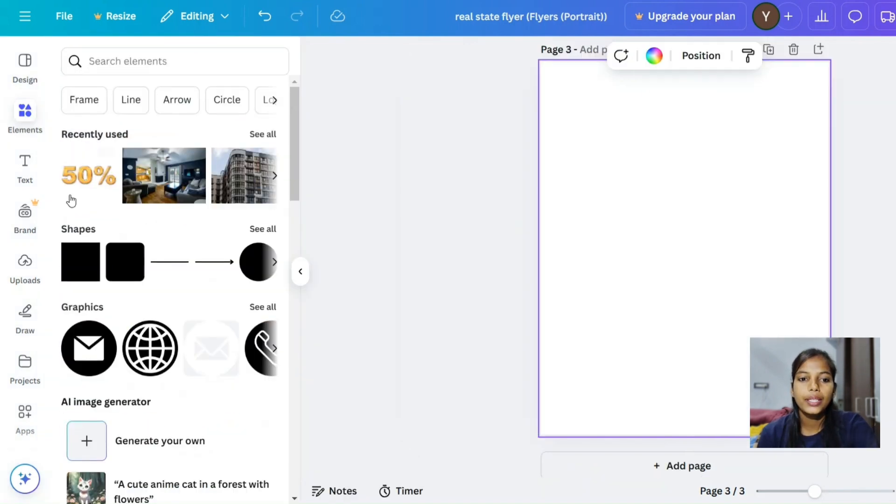
{"action": "left_click", "coordinate": [75, 271]}
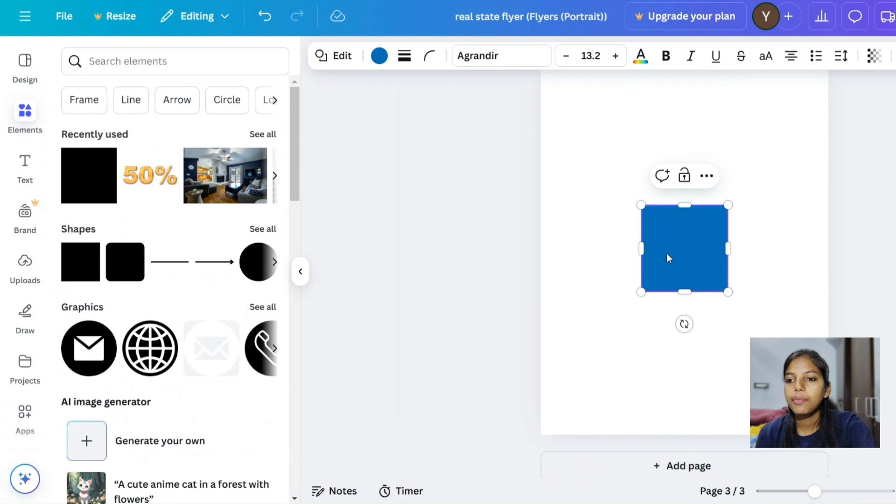
{"action": "left_click", "coordinate": [762, 292]}
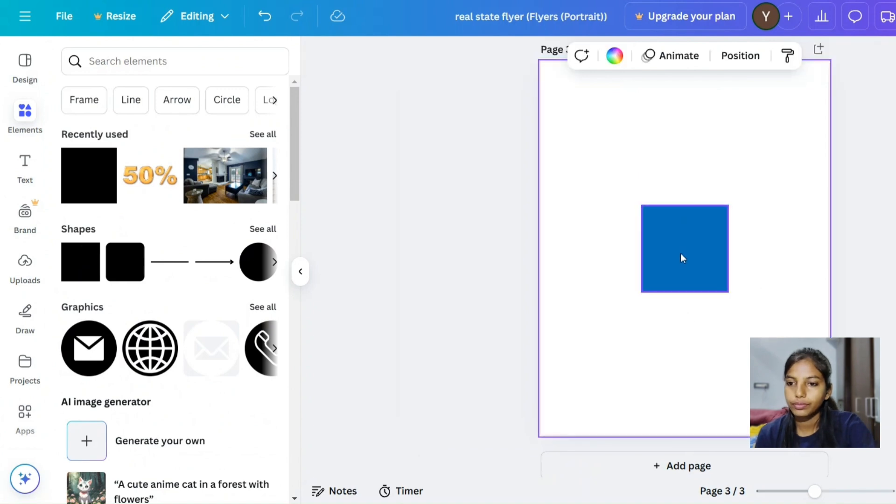
{"action": "left_click_drag", "start_coordinate": [680, 256], "coordinate": [608, 136]}
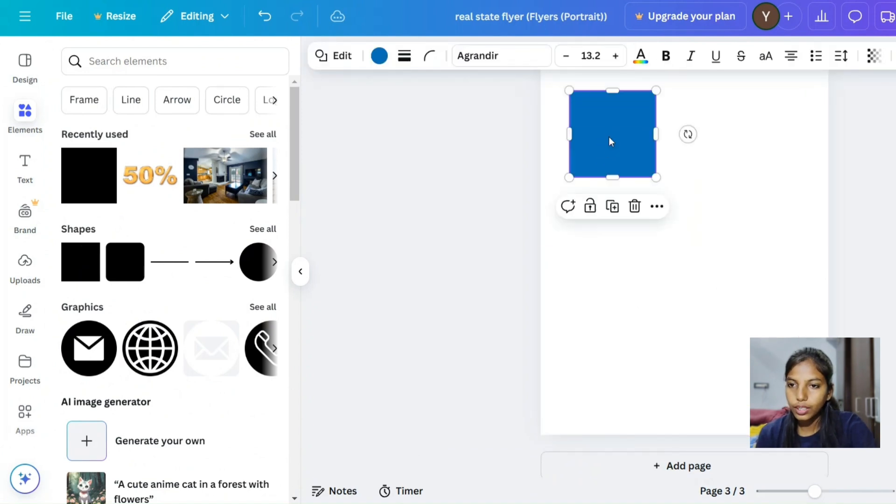
- Duplicate the blue square and arrange the copies with it in a widely spaced two-by-two grid
{"action": "left_click", "coordinate": [613, 206]}
{"action": "left_click_drag", "start_coordinate": [619, 137], "coordinate": [757, 133]}
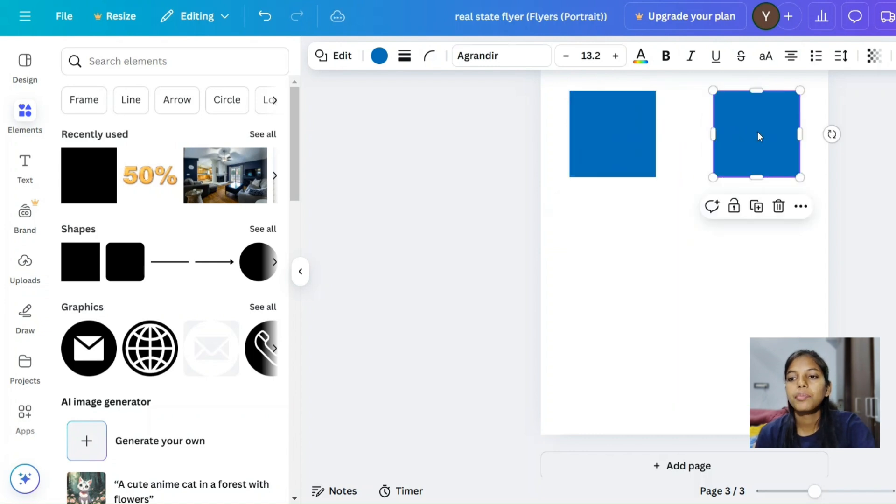
{"action": "left_click", "coordinate": [756, 206]}
{"action": "left_click_drag", "start_coordinate": [765, 146], "coordinate": [743, 229]}
{"action": "left_click", "coordinate": [611, 176]}
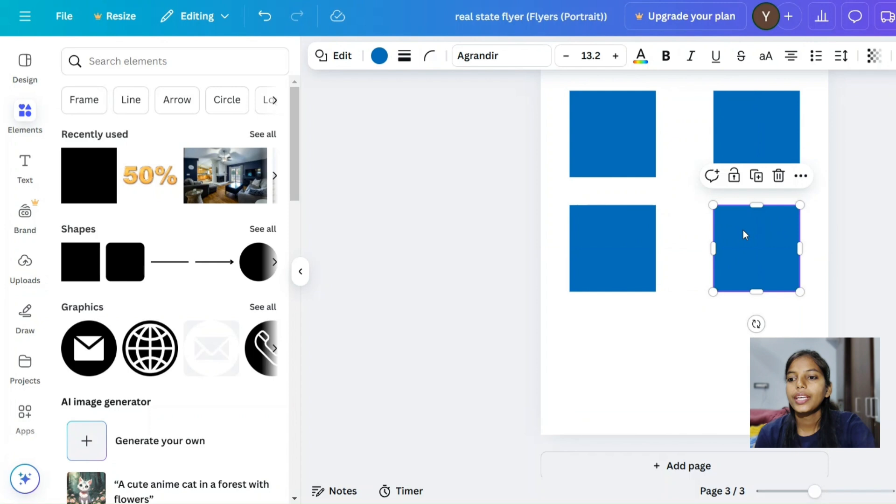
{"action": "left_click", "coordinate": [862, 254]}
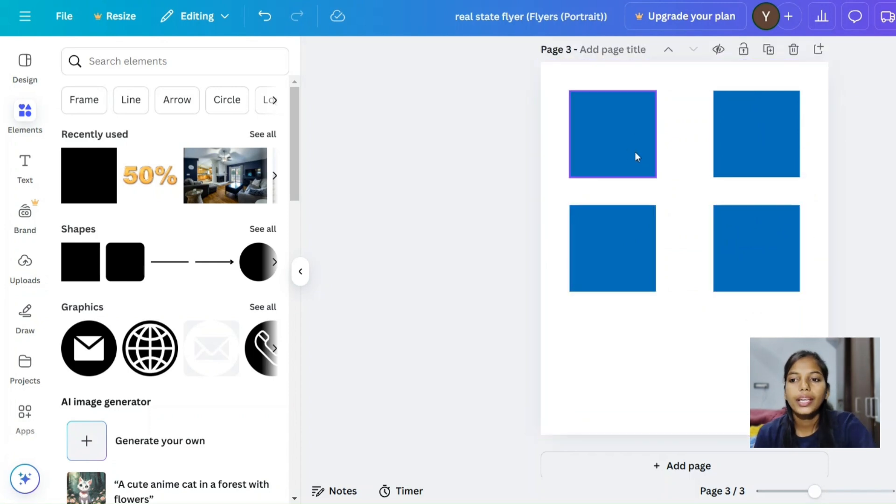
- Move the four squares closer together into a compact grid and open the upper-left square's fill colour options
{"action": "left_click_drag", "start_coordinate": [645, 154], "coordinate": [668, 155]}
{"action": "left_click", "coordinate": [751, 151]}
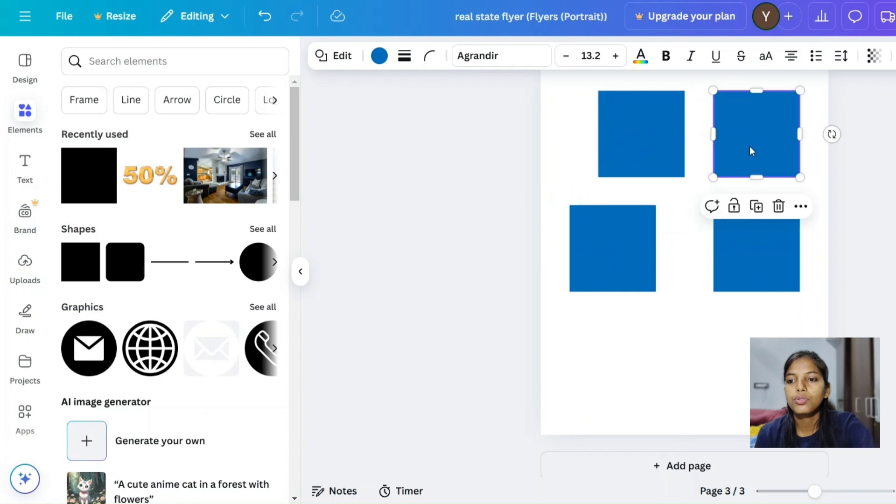
{"action": "left_click_drag", "start_coordinate": [749, 147], "coordinate": [728, 146]}
{"action": "left_click_drag", "start_coordinate": [614, 245], "coordinate": [644, 231]}
{"action": "left_click_drag", "start_coordinate": [730, 243], "coordinate": [715, 233]}
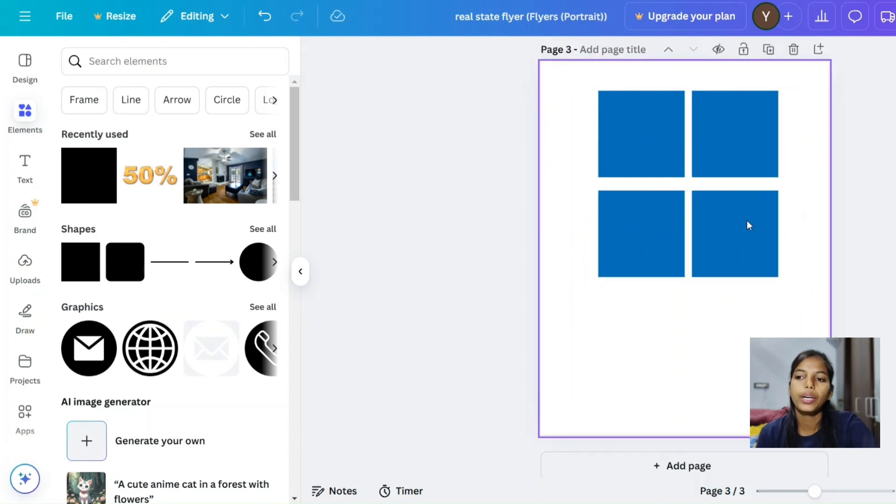
{"action": "left_click", "coordinate": [653, 170]}
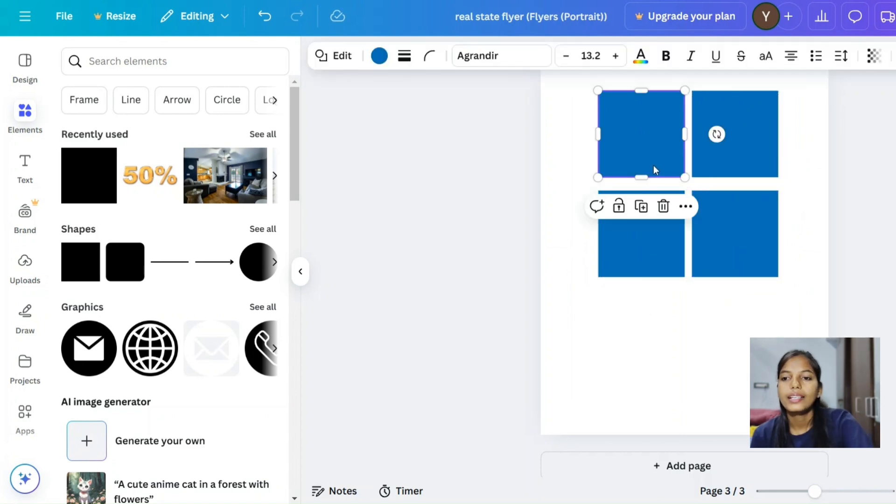
{"action": "left_click", "coordinate": [380, 57]}
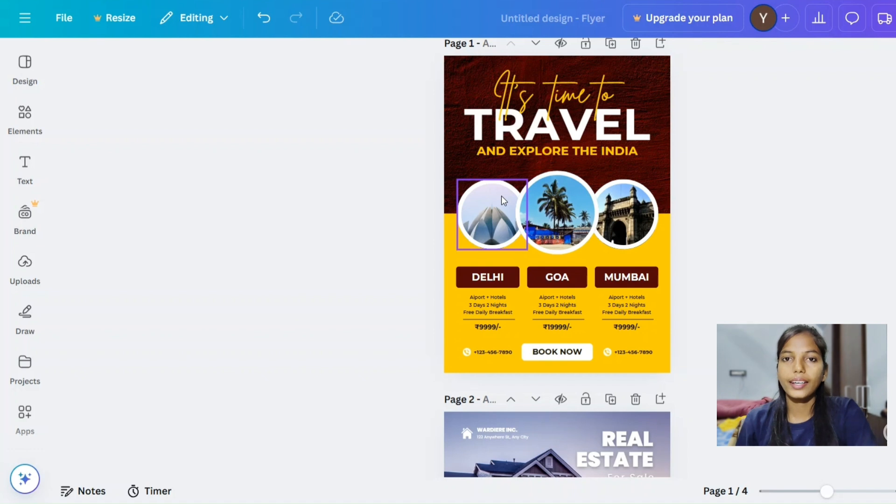
- Examine the travel flyer on page 1, including its headline, subtitle and circular destination photos
{"action": "scroll", "coordinate": [502, 195], "scroll_direction": "up", "scroll_amount": 1}
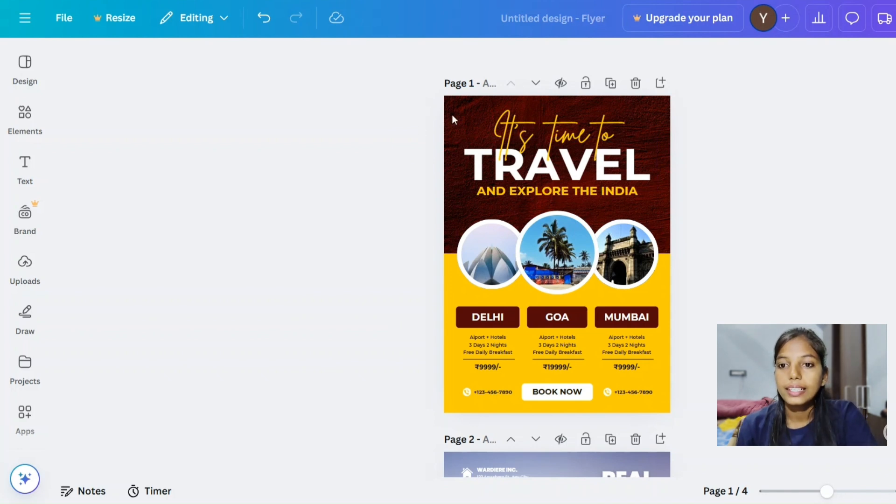
{"action": "left_click", "coordinate": [474, 180]}
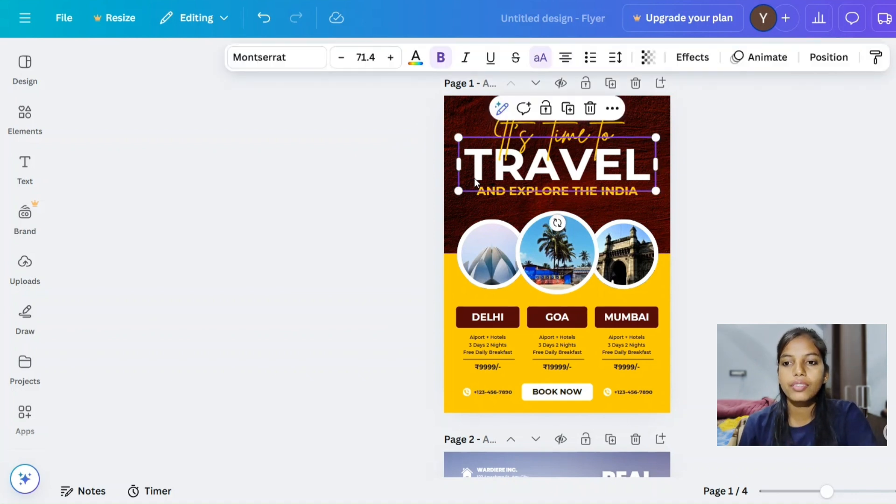
{"action": "left_click", "coordinate": [489, 195]}
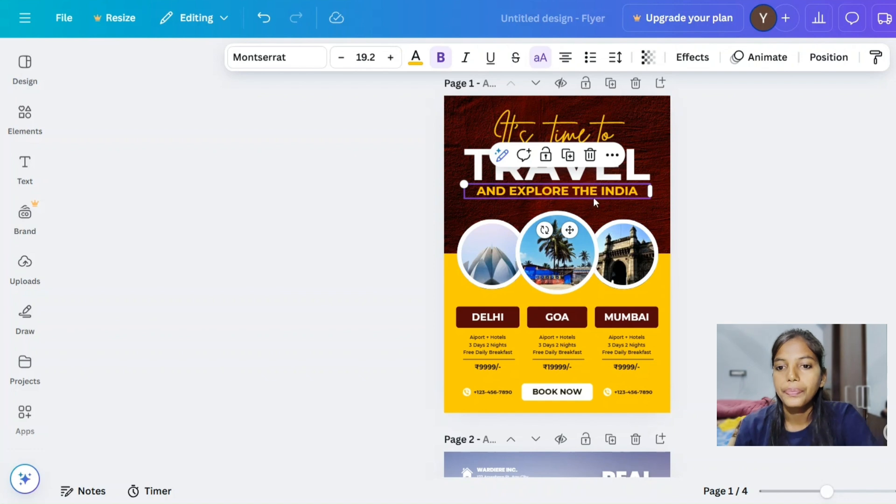
{"action": "left_click_drag", "start_coordinate": [401, 242], "coordinate": [633, 282]}
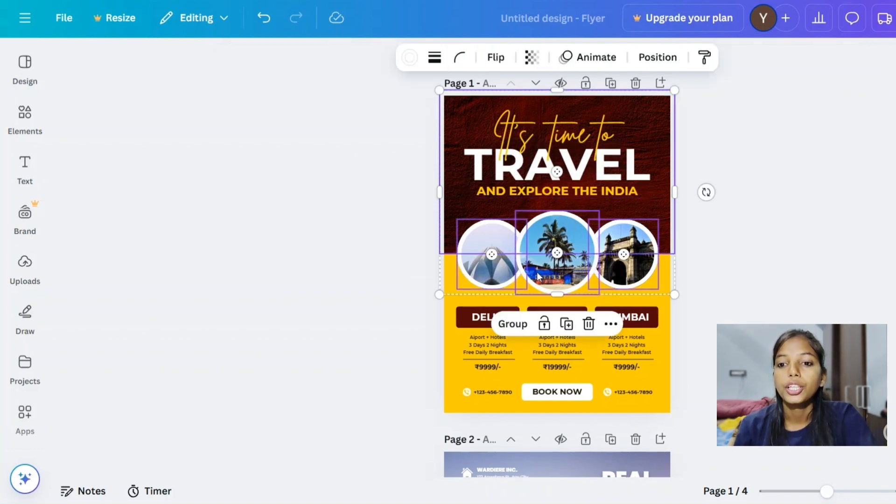
{"action": "left_click", "coordinate": [372, 263]}
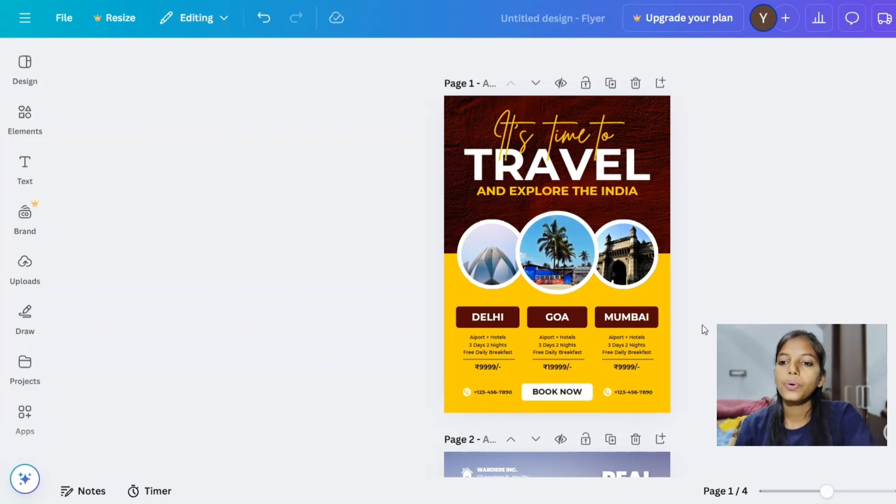
- Examine the real estate flyer on page 2, including its house photo, "REAL ESTATE" headline and "For Sale" text
{"action": "scroll", "coordinate": [704, 330], "scroll_direction": "up", "scroll_amount": 2}
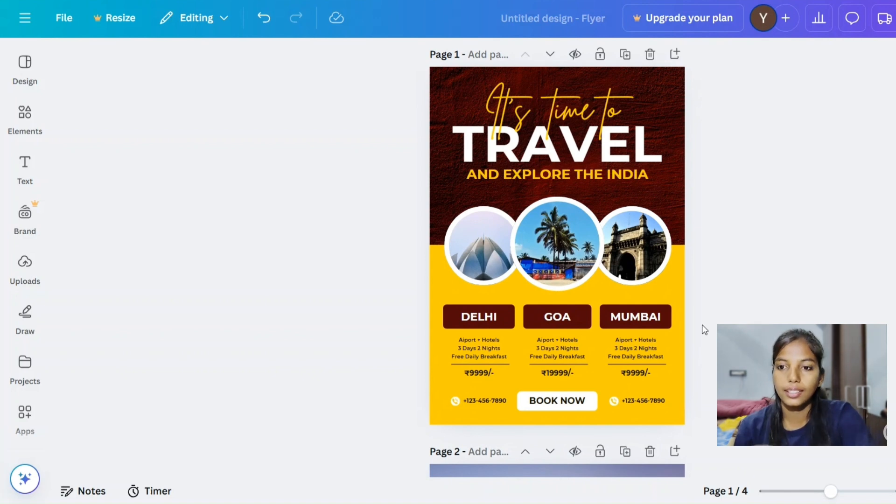
{"action": "scroll", "coordinate": [704, 329], "scroll_direction": "down", "scroll_amount": 3}
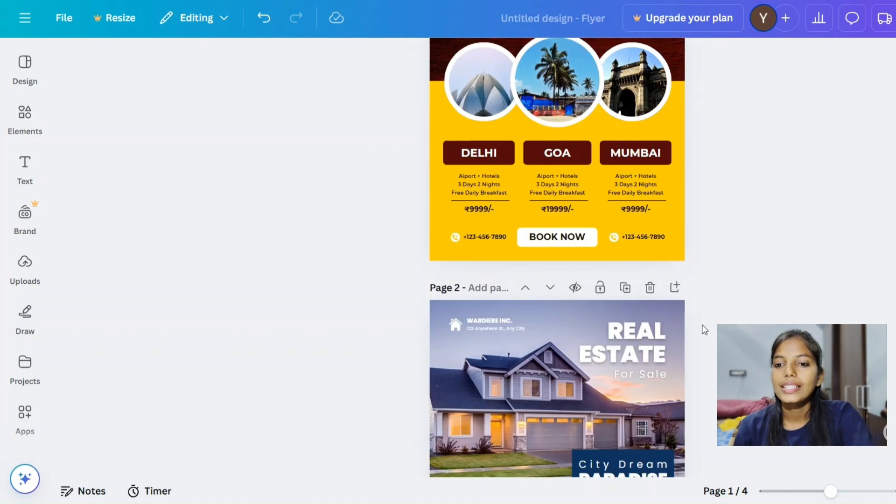
{"action": "scroll", "coordinate": [702, 326], "scroll_direction": "down", "scroll_amount": 5}
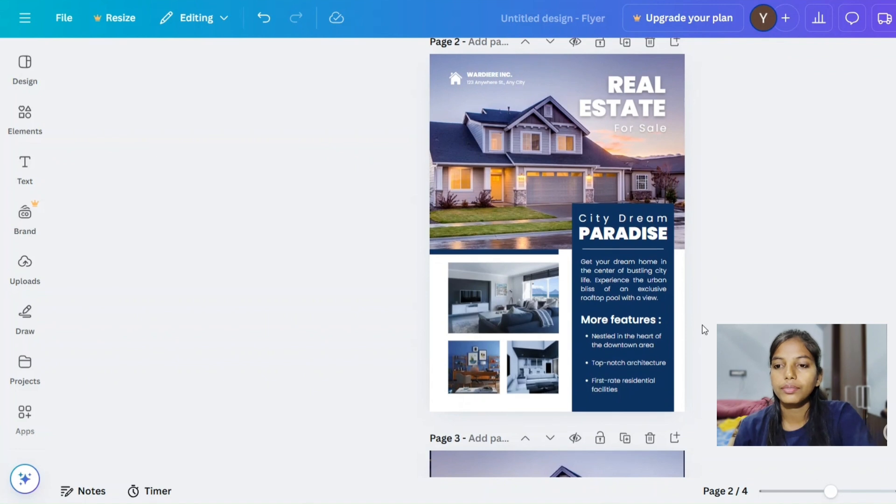
{"action": "scroll", "coordinate": [702, 324], "scroll_direction": "up", "scroll_amount": 1}
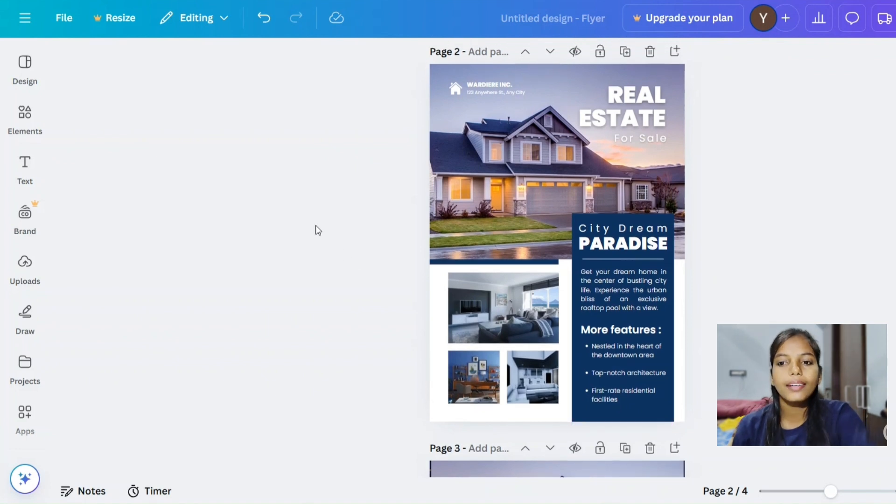
{"action": "left_click_drag", "start_coordinate": [359, 120], "coordinate": [456, 161]}
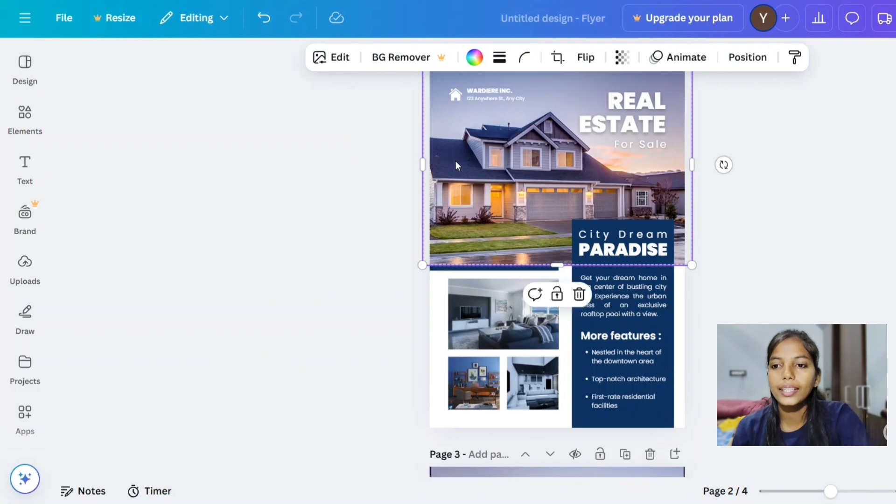
{"action": "left_click", "coordinate": [625, 108]}
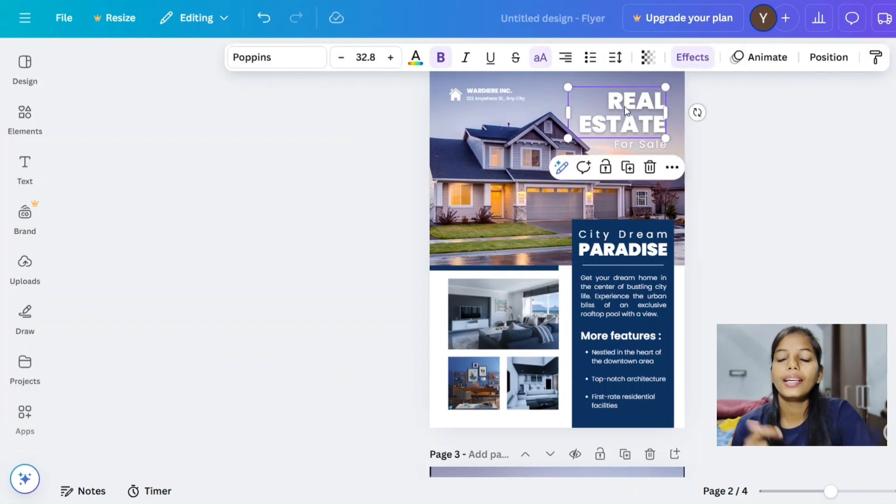
{"action": "left_click", "coordinate": [624, 145]}
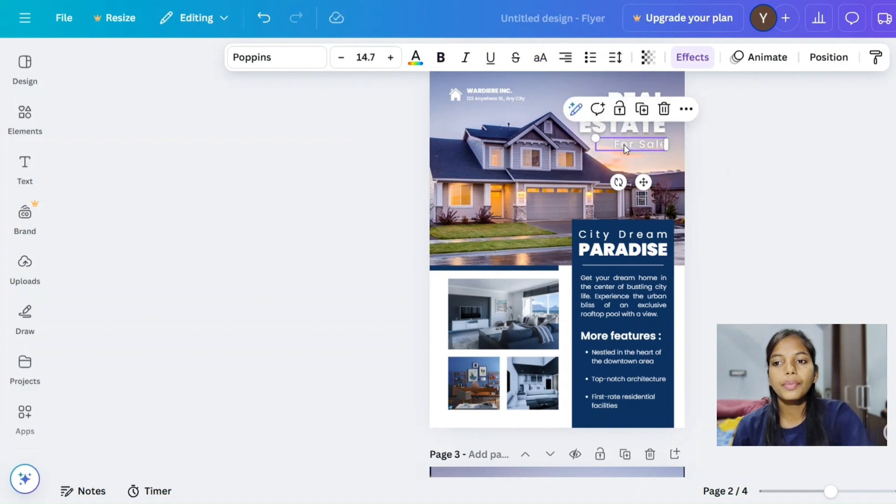
- Examine the real estate flyer on page 2, including its house photo, "City Dream PARADISE" heading, room photos and "More features" list
{"action": "left_click", "coordinate": [491, 96]}
{"action": "left_click", "coordinate": [788, 215]}
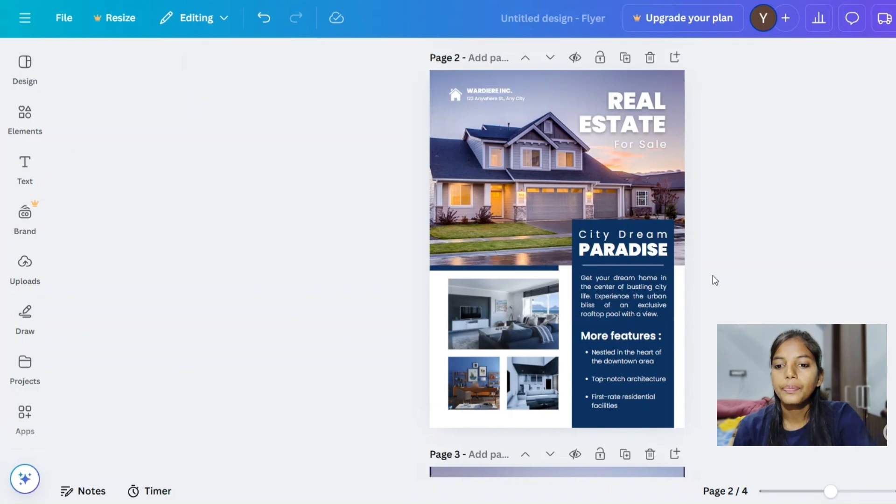
{"action": "scroll", "coordinate": [713, 275], "scroll_direction": "down", "scroll_amount": 2}
{"action": "scroll", "coordinate": [462, 232], "scroll_direction": "up", "scroll_amount": 1}
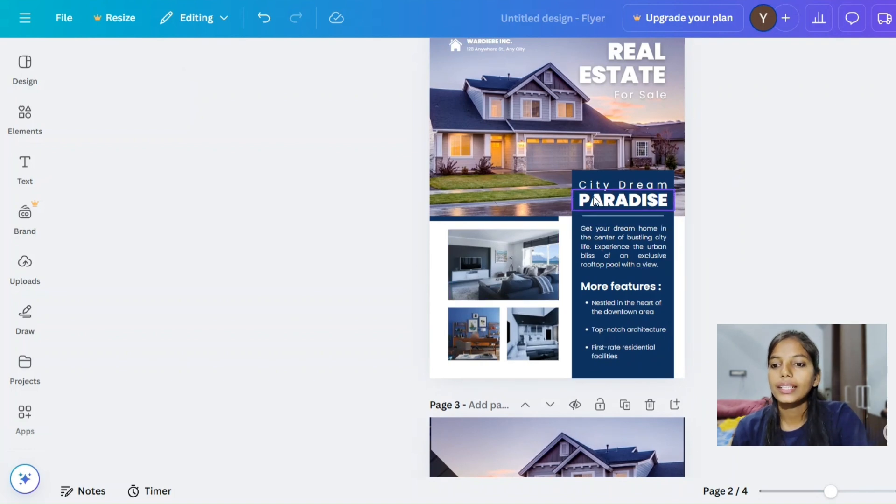
{"action": "scroll", "coordinate": [689, 277], "scroll_direction": "up", "scroll_amount": 3}
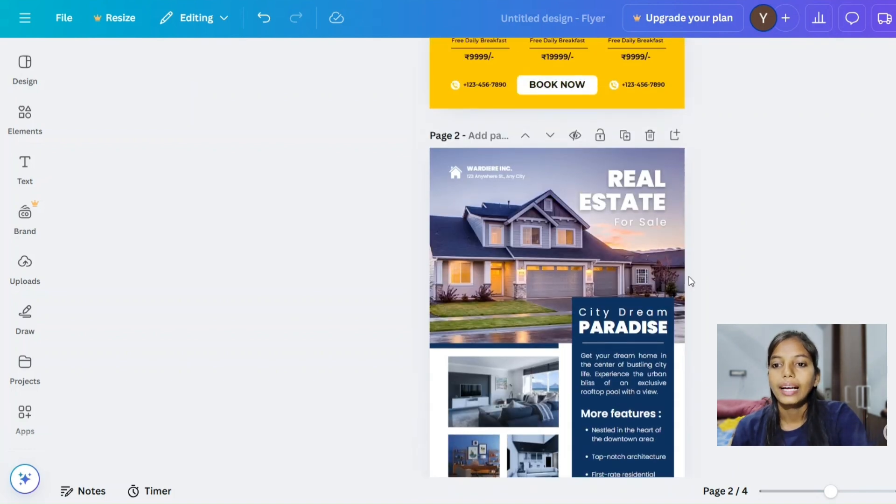
{"action": "scroll", "coordinate": [689, 276], "scroll_direction": "down", "scroll_amount": 1, "text": "ctrl"}
{"action": "scroll", "coordinate": [689, 276], "scroll_direction": "down", "scroll_amount": 3}
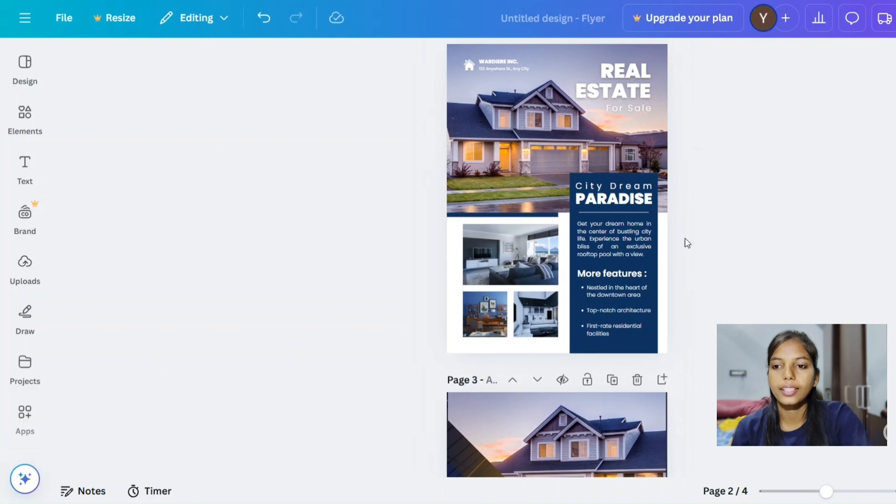
{"action": "scroll", "coordinate": [628, 262], "scroll_direction": "up", "scroll_amount": 2, "text": "ctrl"}
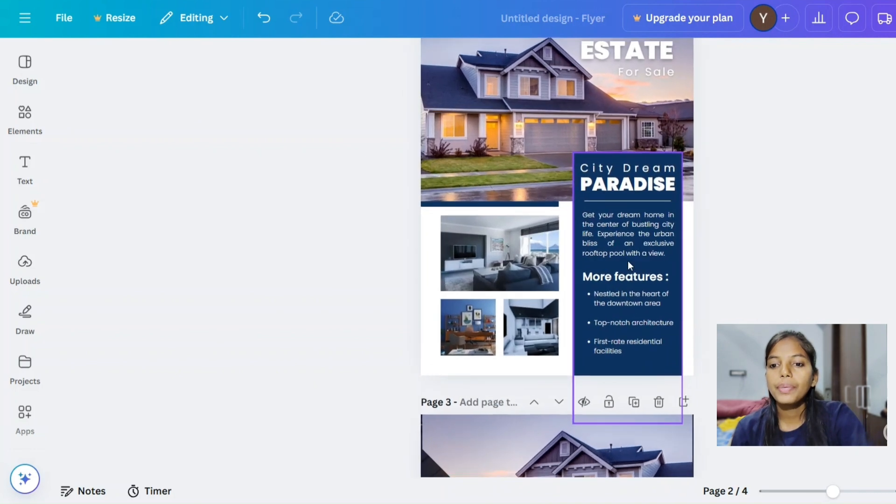
{"action": "scroll", "coordinate": [628, 262], "scroll_direction": "up", "scroll_amount": 1}
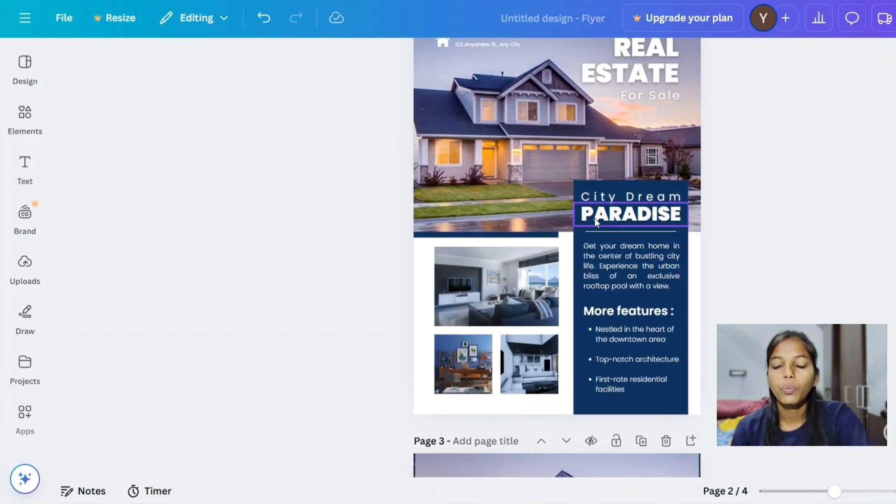
{"action": "scroll", "coordinate": [563, 282], "scroll_direction": "up", "scroll_amount": 1}
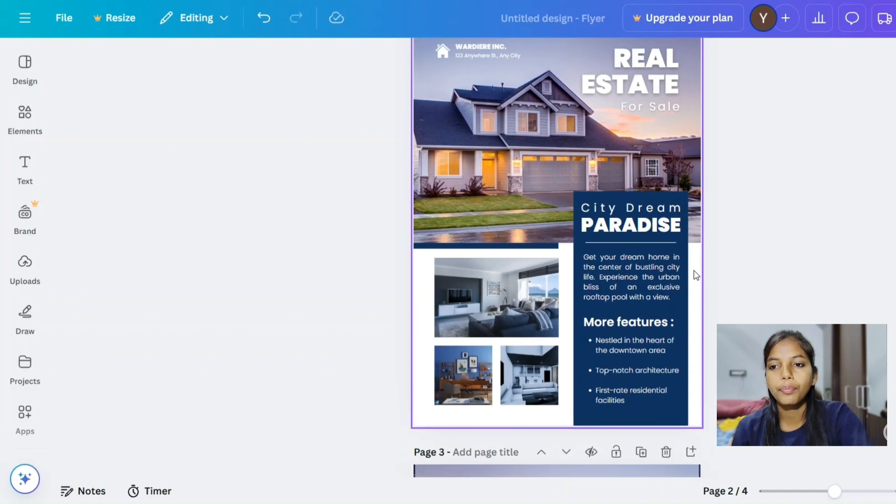
- Examine the "HOUSE FOR SALE." flyer on page 3 and shift its gold corner shape slightly down
{"action": "scroll", "coordinate": [551, 300], "scroll_direction": "down", "scroll_amount": 8}
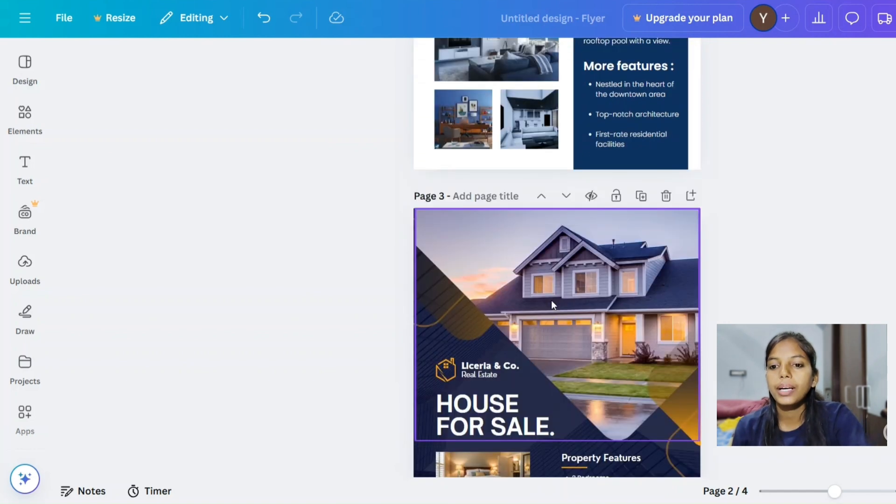
{"action": "scroll", "coordinate": [551, 301], "scroll_direction": "down", "scroll_amount": 1}
{"action": "scroll", "coordinate": [551, 300], "scroll_direction": "down", "scroll_amount": 1}
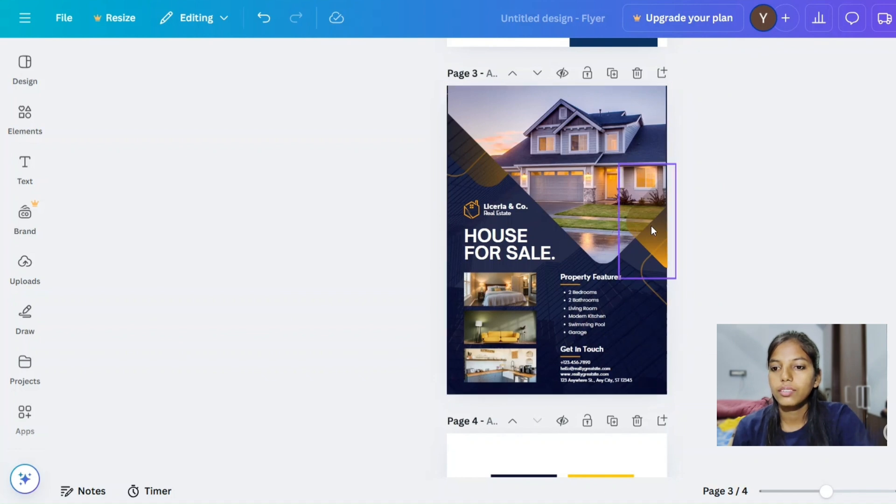
{"action": "mouse_move", "coordinate": [648, 226]}
{"action": "left_mouse_down"}
{"action": "mouse_move", "coordinate": [655, 343]}
{"action": "mouse_move", "coordinate": [656, 216]}
{"action": "mouse_move", "coordinate": [651, 231]}
{"action": "left_mouse_up"}
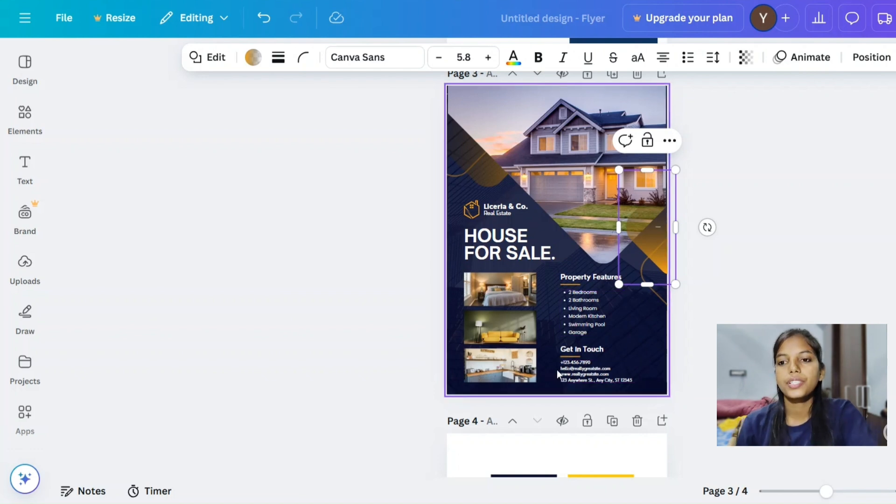
{"action": "left_click", "coordinate": [712, 371]}
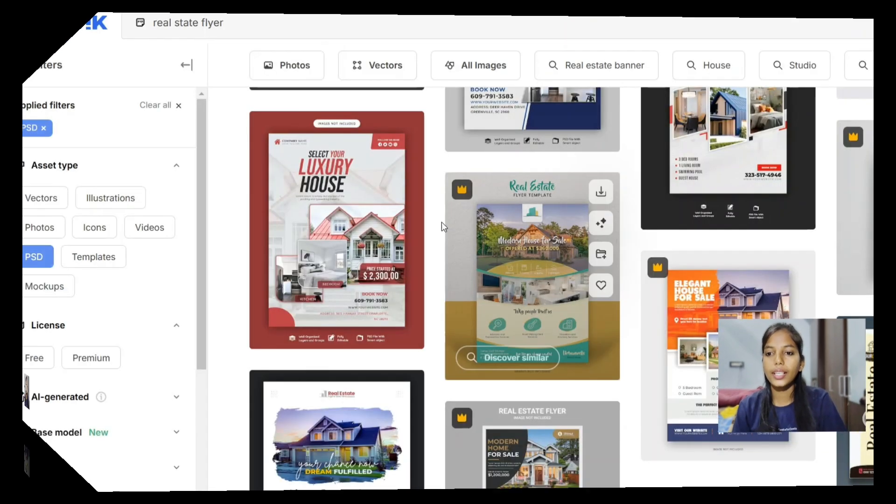
- In the Freepik real estate flyer results, open the purple "Modern Home for Sale" design, examine its layout and close the preview
{"action": "scroll", "coordinate": [441, 222], "scroll_direction": "up", "scroll_amount": 15}
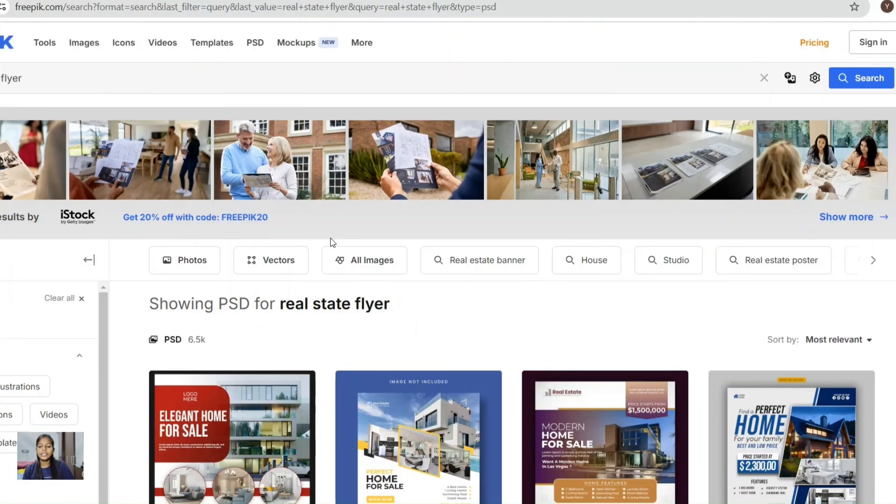
{"action": "scroll", "coordinate": [332, 242], "scroll_direction": "down", "scroll_amount": 5}
{"action": "scroll", "coordinate": [232, 284], "scroll_direction": "up", "scroll_amount": 1}
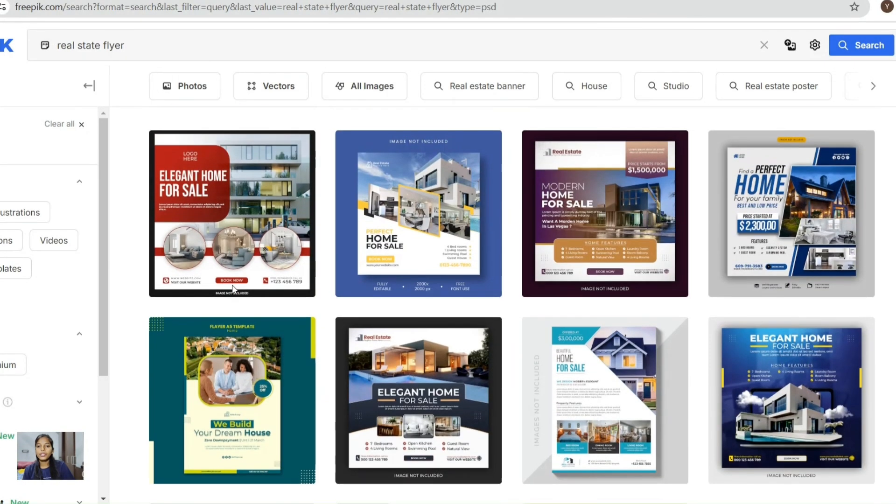
{"action": "scroll", "coordinate": [233, 289], "scroll_direction": "down", "scroll_amount": 1}
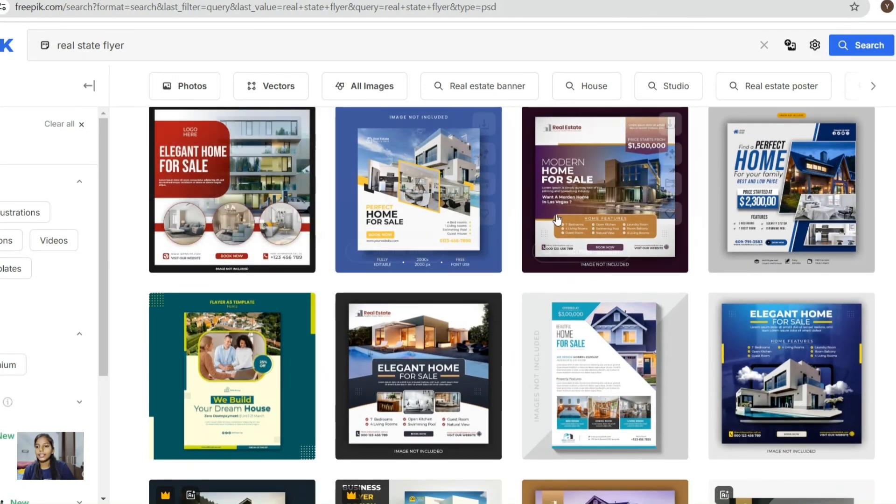
{"action": "left_click", "coordinate": [601, 223]}
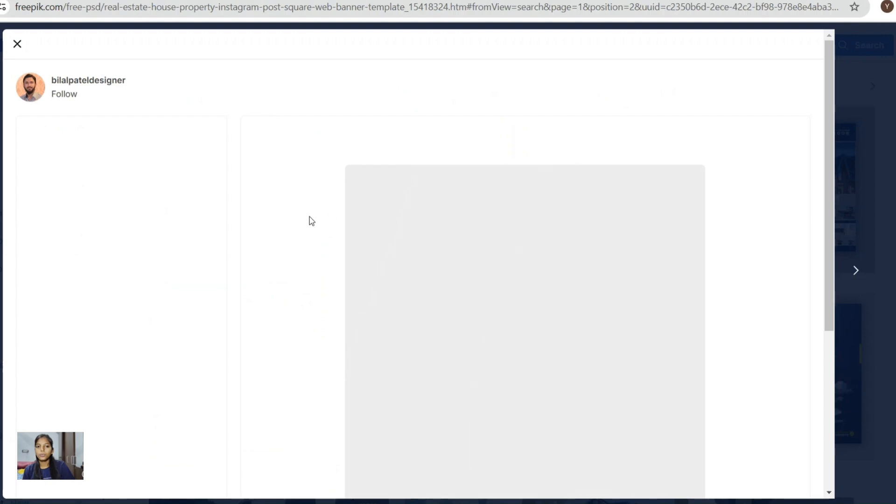
{"action": "scroll", "coordinate": [448, 249], "scroll_direction": "down", "scroll_amount": 2}
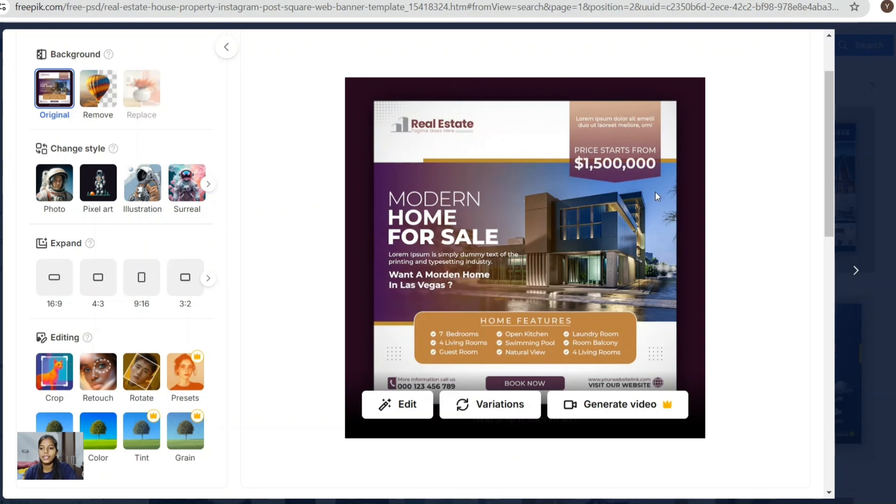
{"action": "scroll", "coordinate": [558, 305], "scroll_direction": "down", "scroll_amount": 1}
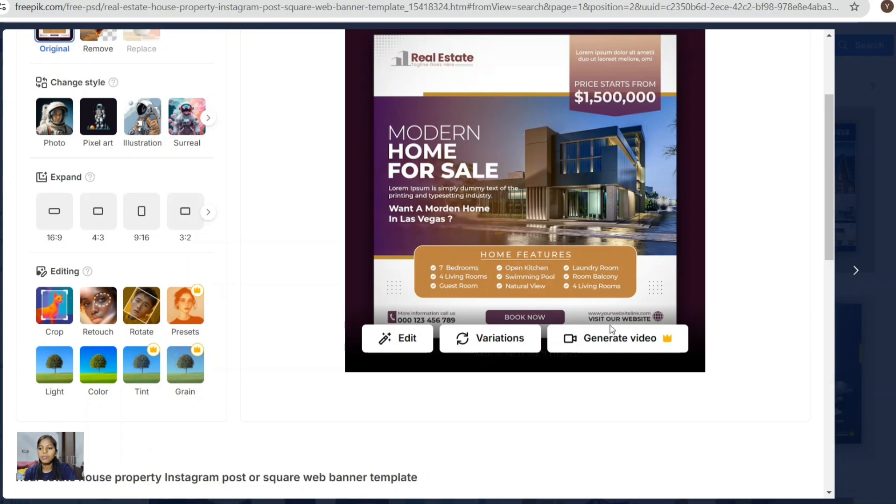
{"action": "scroll", "coordinate": [629, 278], "scroll_direction": "down", "scroll_amount": 4}
{"action": "scroll", "coordinate": [628, 278], "scroll_direction": "up", "scroll_amount": 7}
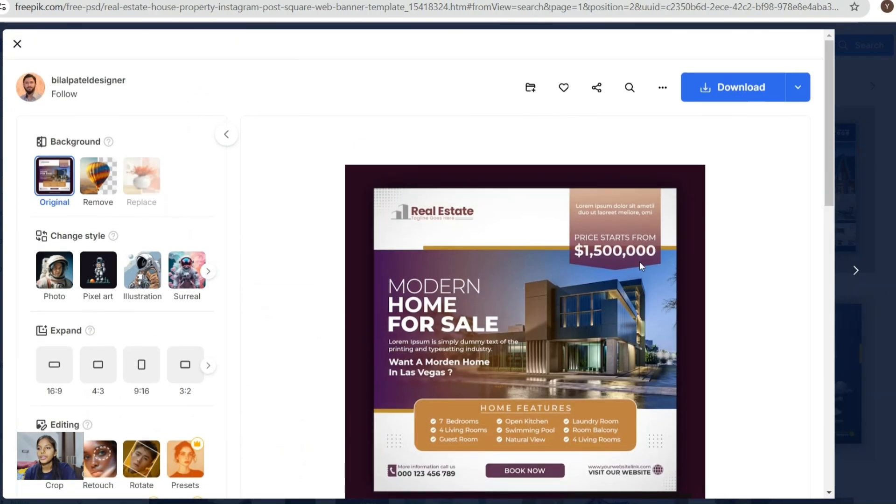
{"action": "left_click", "coordinate": [895, 110]}
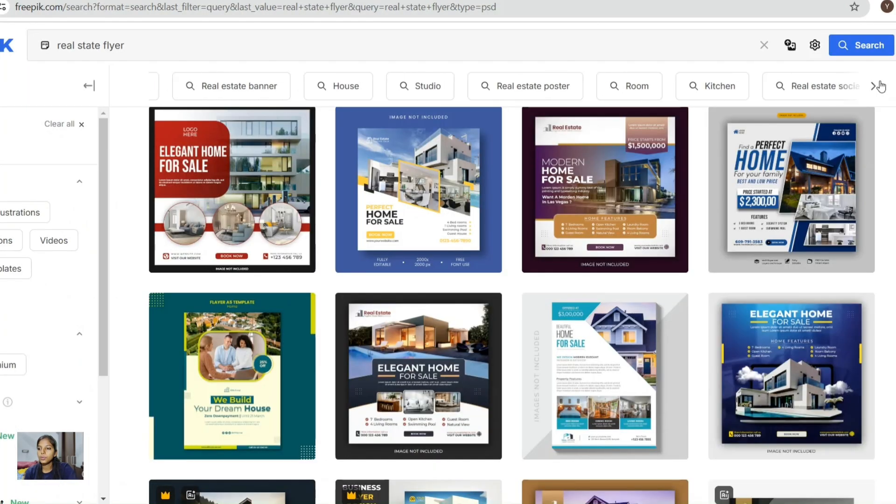
- Open the dark "STNIENET" house flyer with gold text, examine its photo and text layout, and return to the results
{"action": "scroll", "coordinate": [618, 250], "scroll_direction": "down", "scroll_amount": 8}
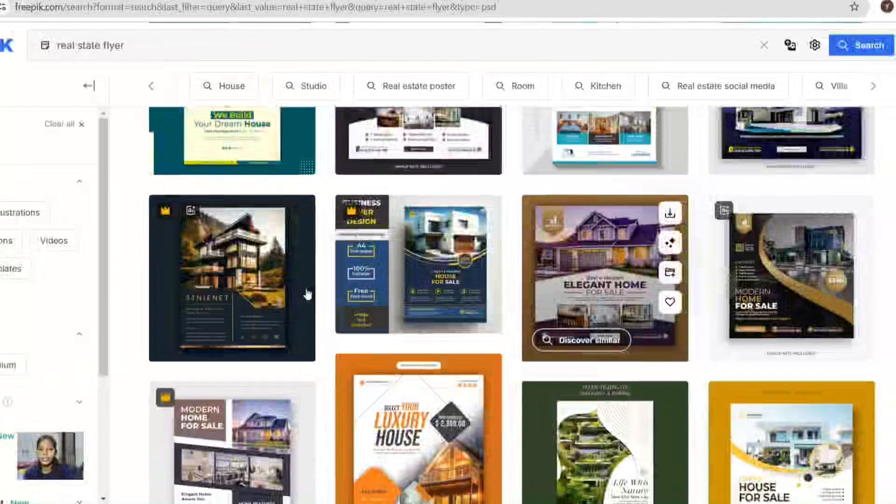
{"action": "left_click", "coordinate": [231, 280]}
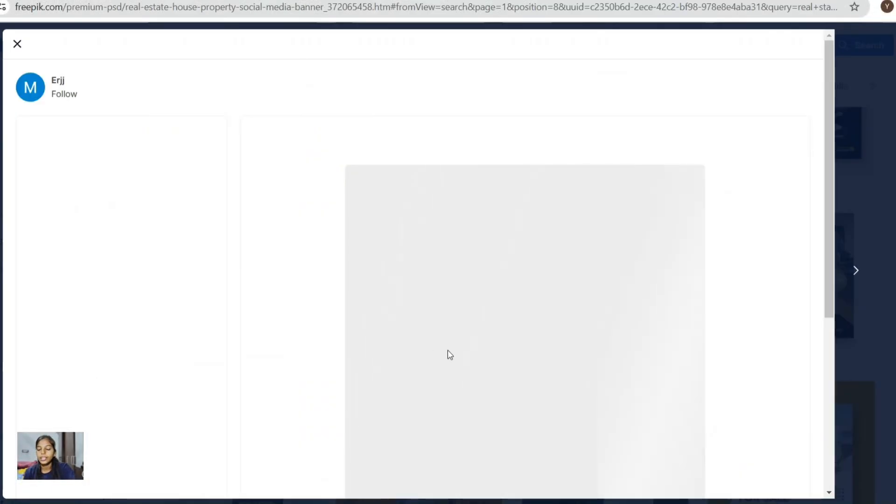
{"action": "scroll", "coordinate": [451, 351], "scroll_direction": "down", "scroll_amount": 1}
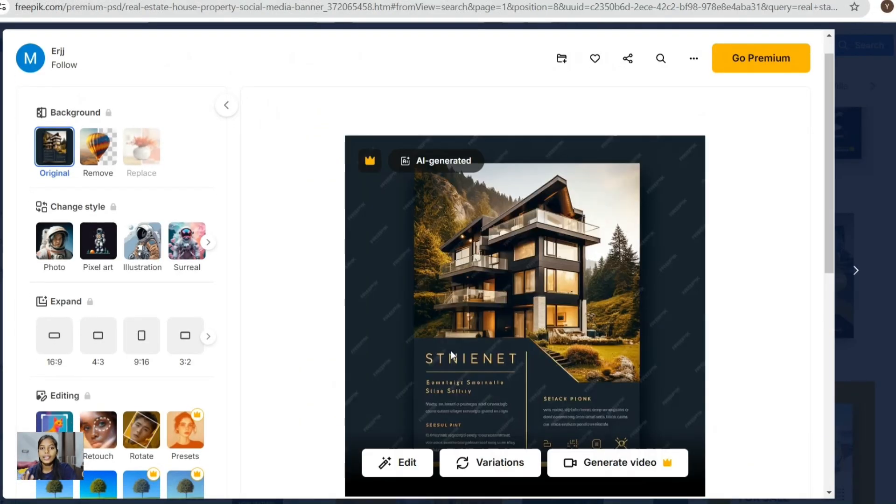
{"action": "scroll", "coordinate": [451, 354], "scroll_direction": "down", "scroll_amount": 2}
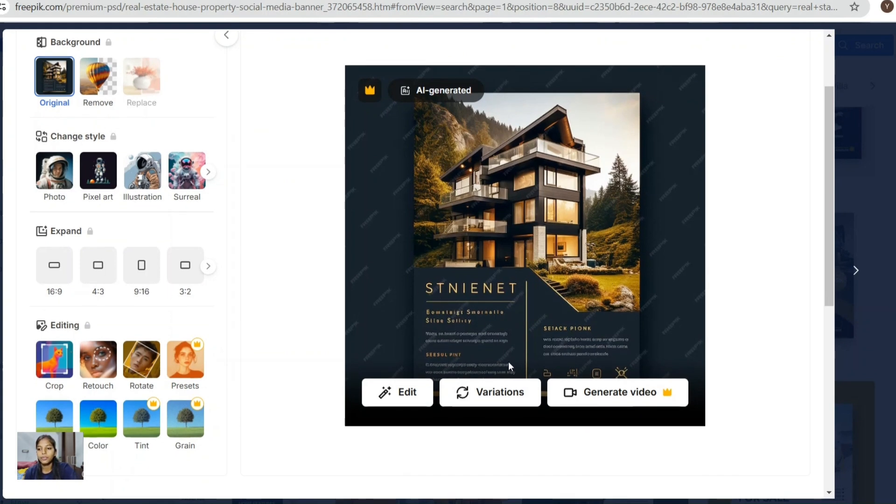
{"action": "scroll", "coordinate": [509, 363], "scroll_direction": "down", "scroll_amount": 1}
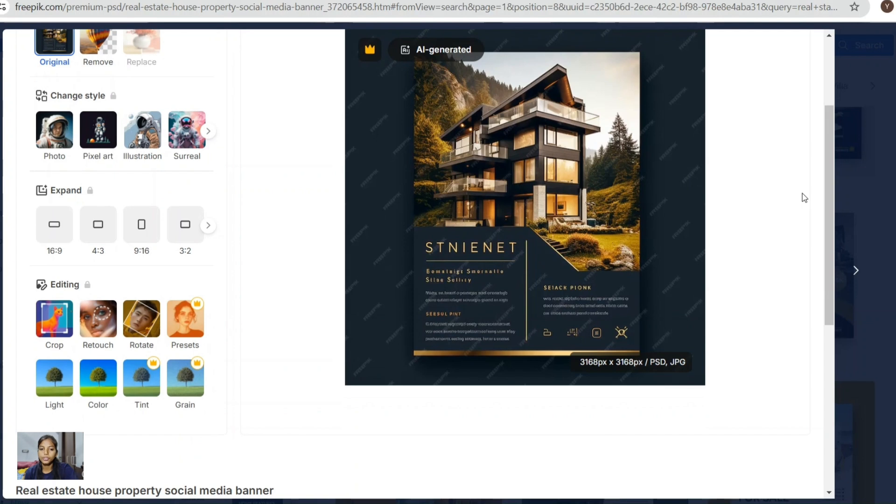
{"action": "left_click", "coordinate": [875, 158]}
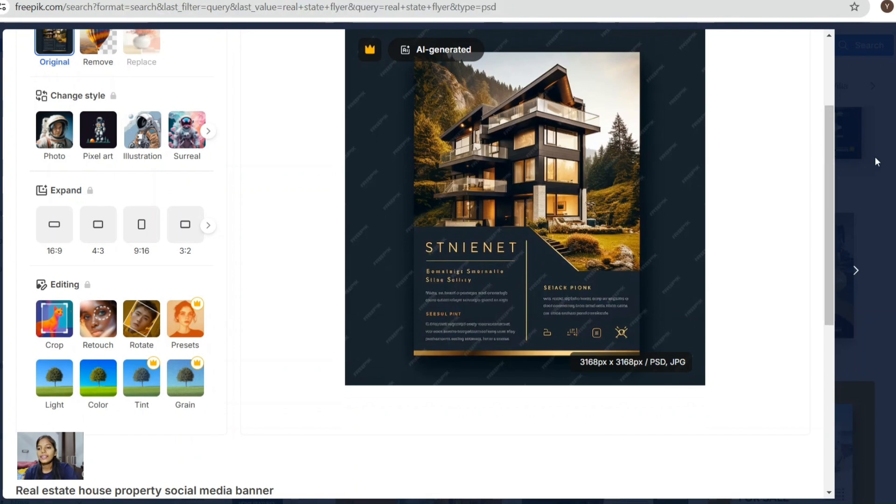
{"action": "left_click", "coordinate": [873, 158]}
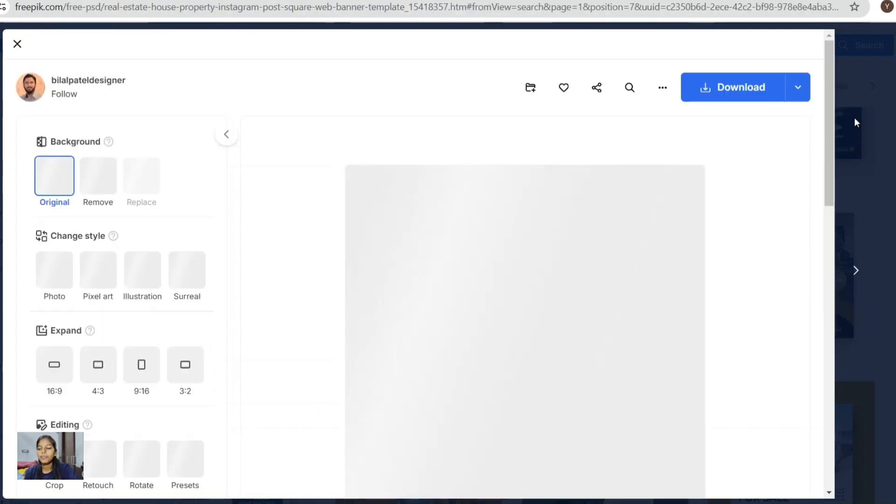
{"action": "left_click", "coordinate": [855, 118]}
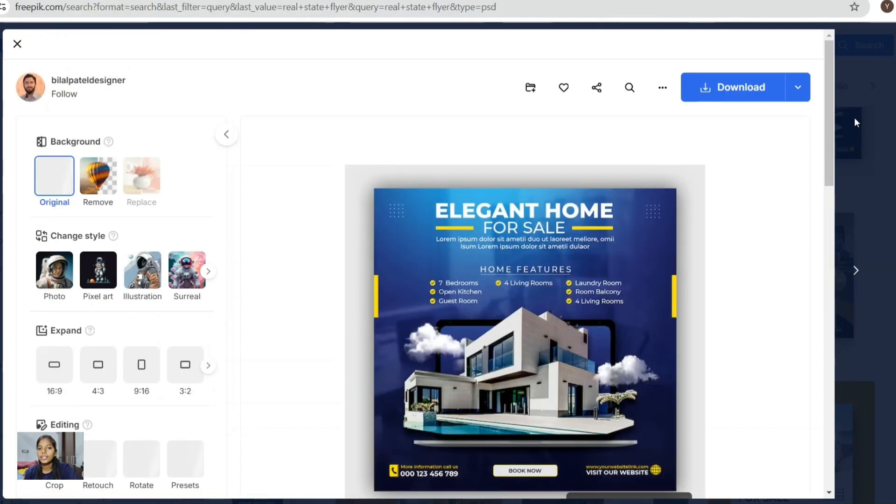
{"action": "left_click", "coordinate": [16, 47]}
- Browse further down the Freepik real estate flyer results to compare their layouts and colour schemes
{"action": "scroll", "coordinate": [288, 192], "scroll_direction": "down", "scroll_amount": 5}
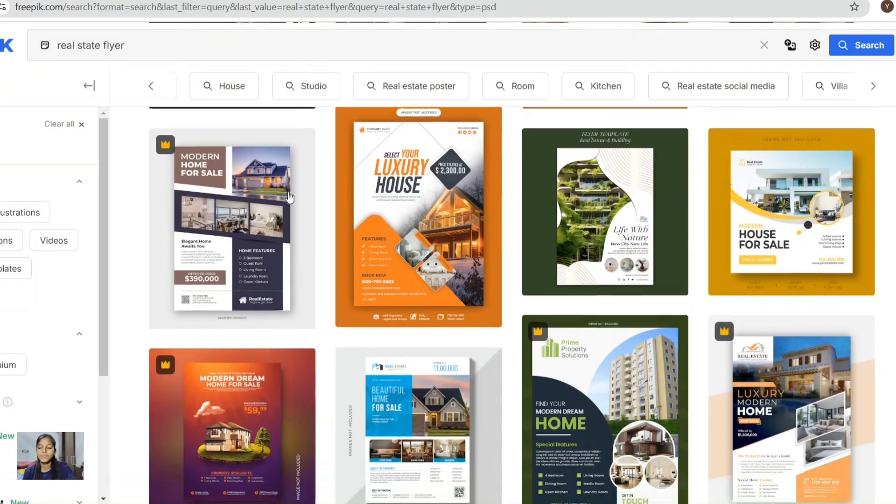
{"action": "scroll", "coordinate": [289, 198], "scroll_direction": "down", "scroll_amount": 2}
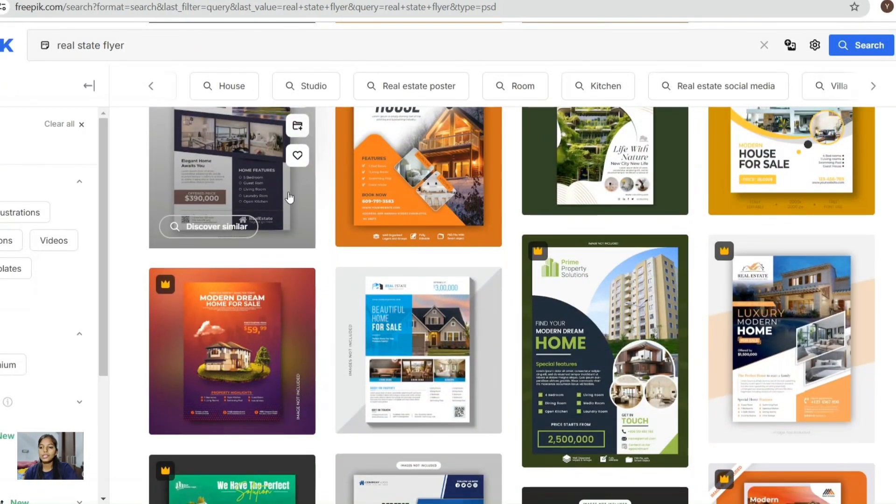
{"action": "scroll", "coordinate": [289, 198], "scroll_direction": "down", "scroll_amount": 5}
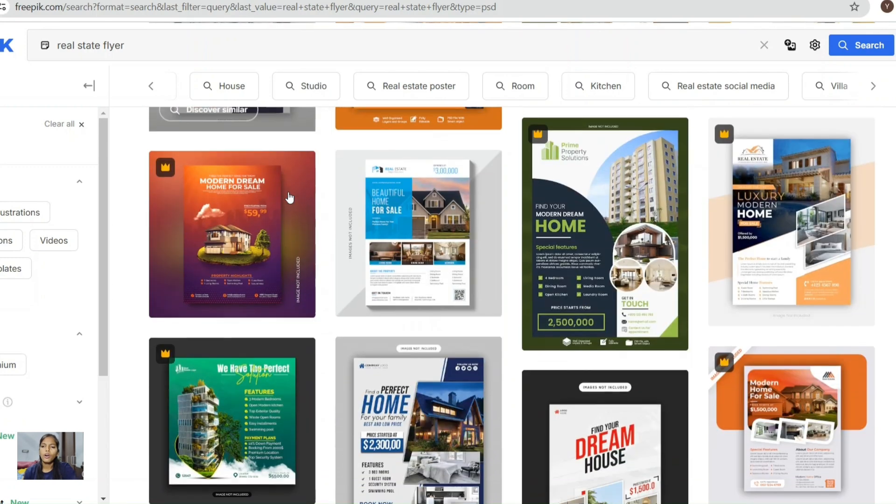
{"action": "scroll", "coordinate": [289, 197], "scroll_direction": "down", "scroll_amount": 2}
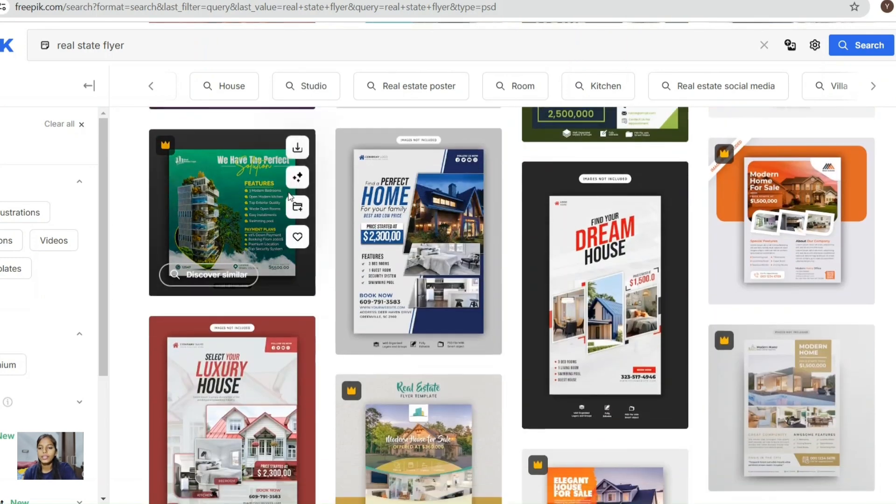
{"action": "scroll", "coordinate": [290, 196], "scroll_direction": "down", "scroll_amount": 3}
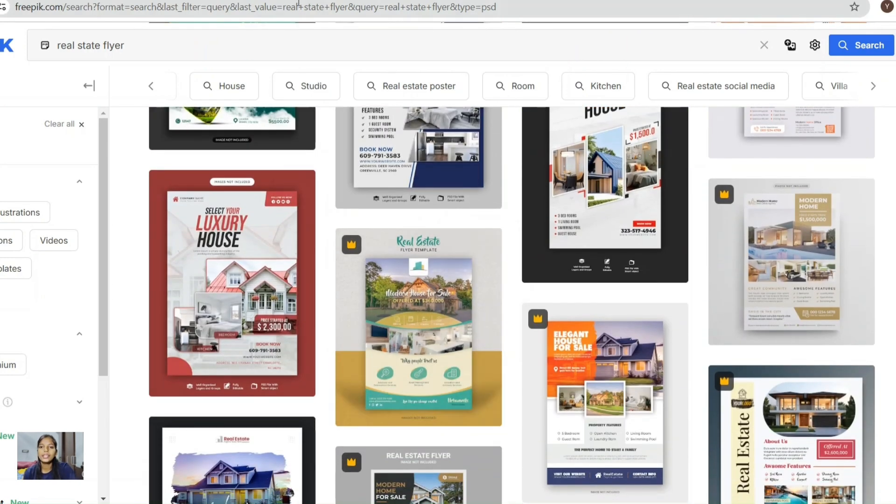
- Switch back to the Canva flyer design and examine the four colour squares on page 4 and the flyer on page 3
{"action": "left_click", "coordinate": [331, 0]}
{"action": "scroll", "coordinate": [341, 192], "scroll_direction": "down", "scroll_amount": 6}
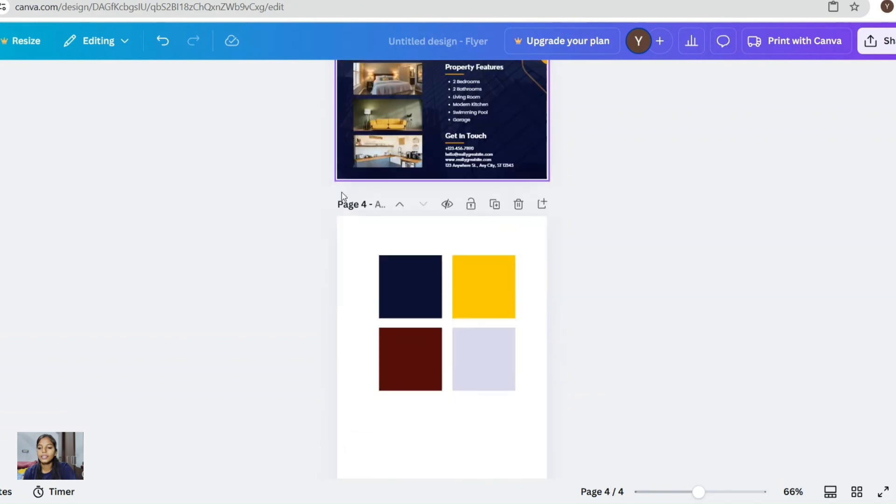
{"action": "left_click_drag", "start_coordinate": [170, 158], "coordinate": [479, 293]}
{"action": "left_click", "coordinate": [629, 307]}
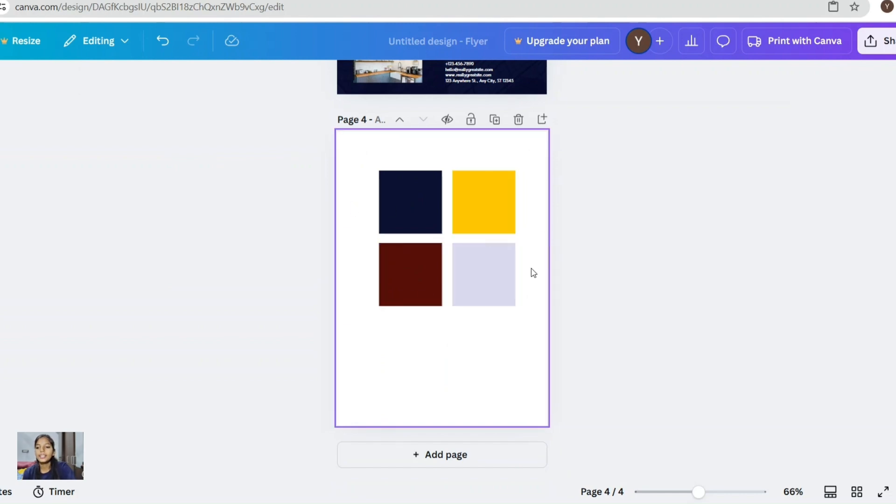
{"action": "scroll", "coordinate": [553, 194], "scroll_direction": "up", "scroll_amount": 8}
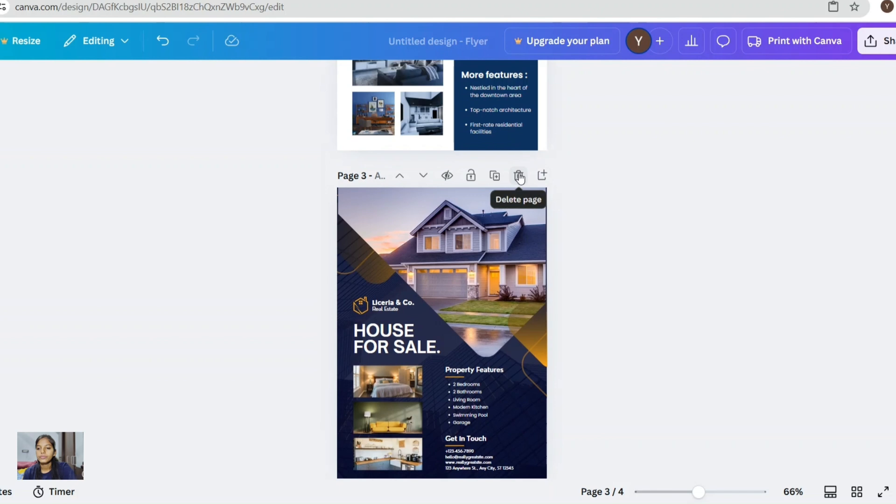
- Add a new blank page after page 4 with the four colour squares
{"action": "scroll", "coordinate": [520, 177], "scroll_direction": "down", "scroll_amount": 8}
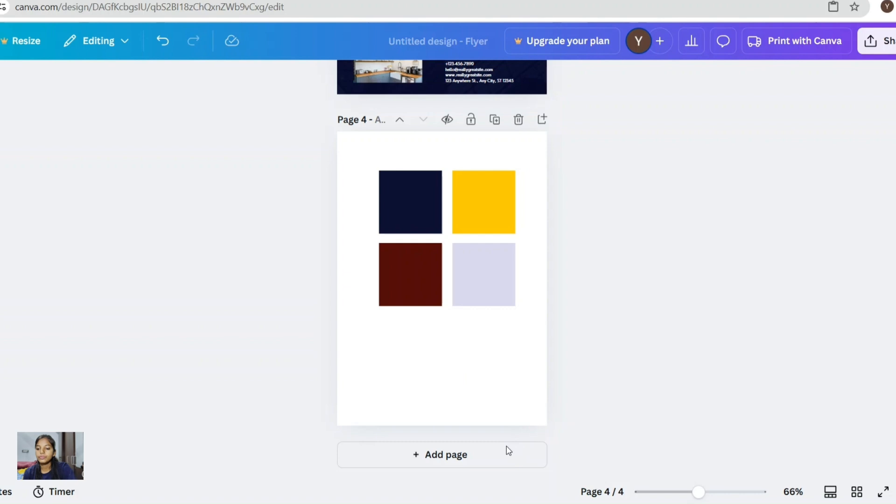
{"action": "left_click", "coordinate": [543, 120]}
{"action": "scroll", "coordinate": [397, 180], "scroll_direction": "up", "scroll_amount": 3}
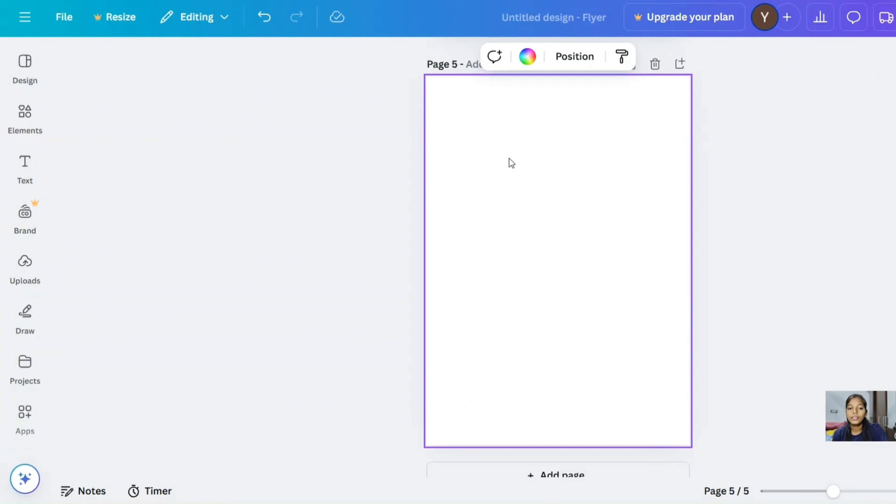
{"action": "left_click", "coordinate": [382, 146]}
- Search the elements library for "flat"
{"action": "left_click", "coordinate": [25, 115]}
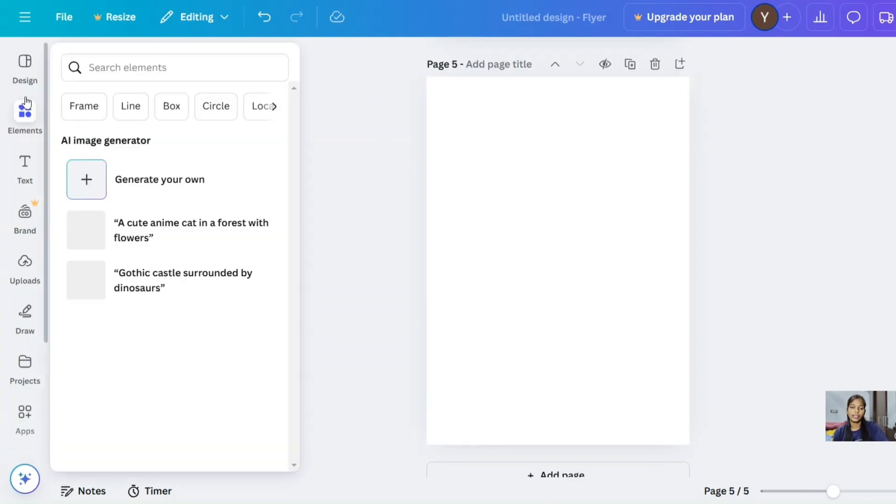
{"action": "left_click", "coordinate": [25, 63]}
{"action": "left_click", "coordinate": [24, 117]}
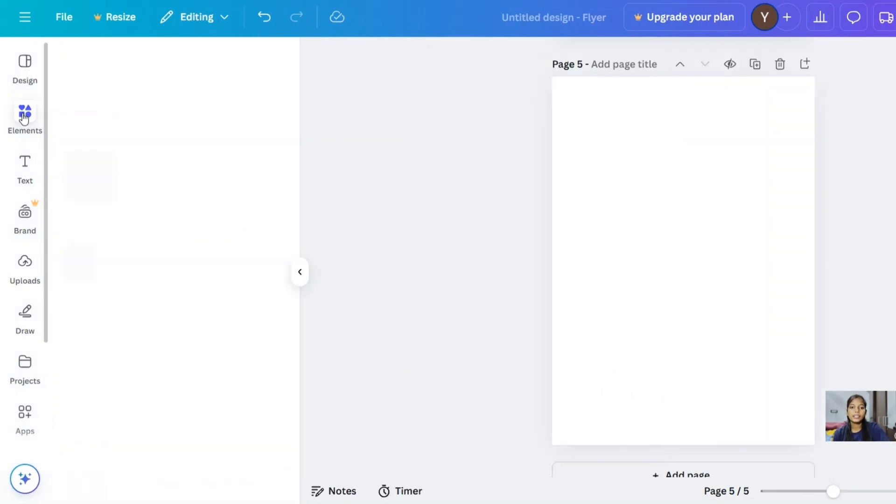
{"action": "left_click", "coordinate": [130, 62]}
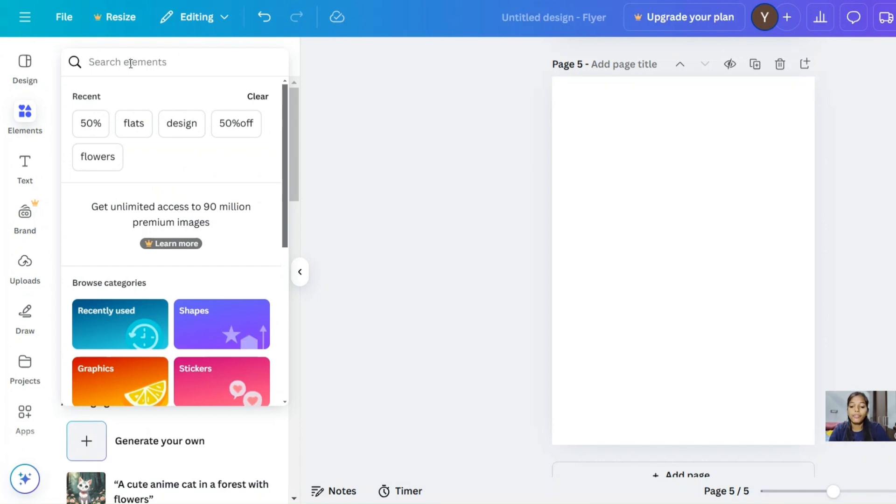
{"action": "type", "text": "flay"}
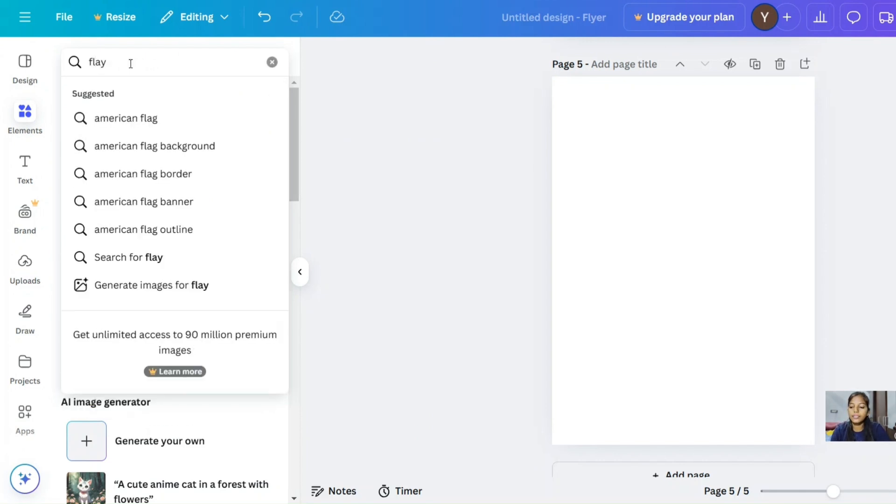
{"action": "key", "text": "BackSpace"}
{"action": "type", "text": "t"}
{"action": "key", "text": "Return"}
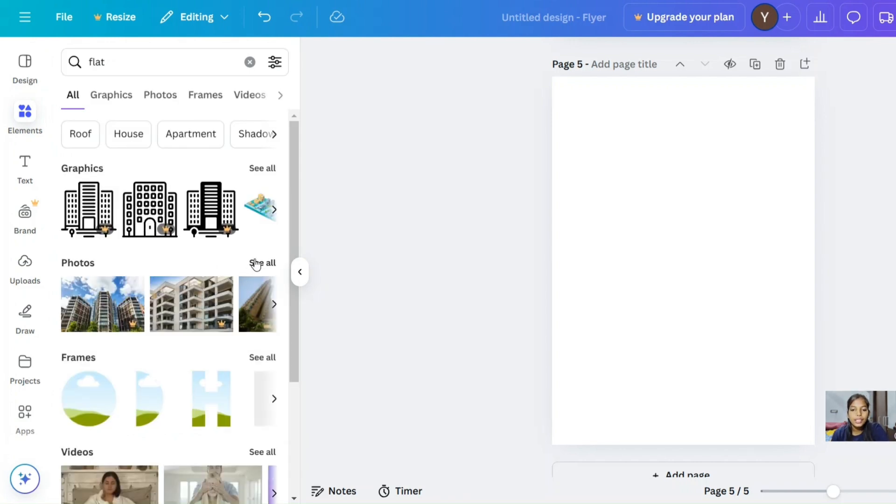
- Show all photo results for "flat" and browse the building and interior pictures
{"action": "left_click", "coordinate": [256, 264]}
{"action": "scroll", "coordinate": [189, 312], "scroll_direction": "down", "scroll_amount": 3}
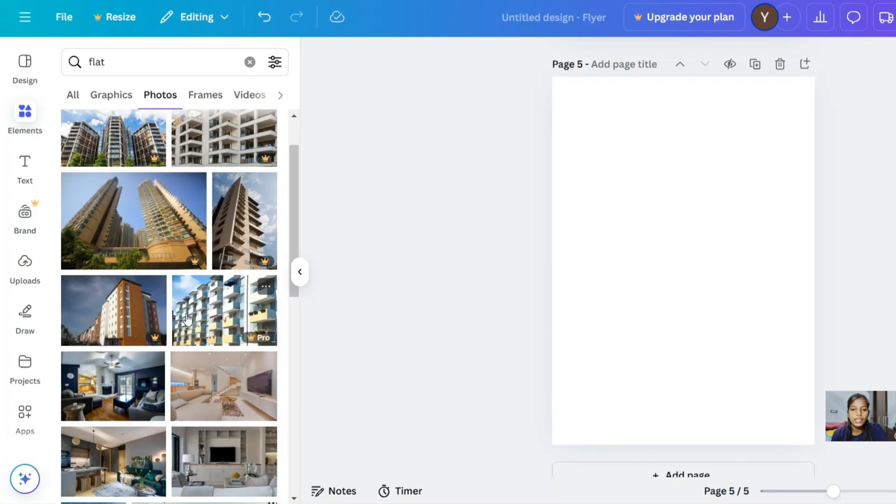
{"action": "scroll", "coordinate": [159, 308], "scroll_direction": "down", "scroll_amount": 3}
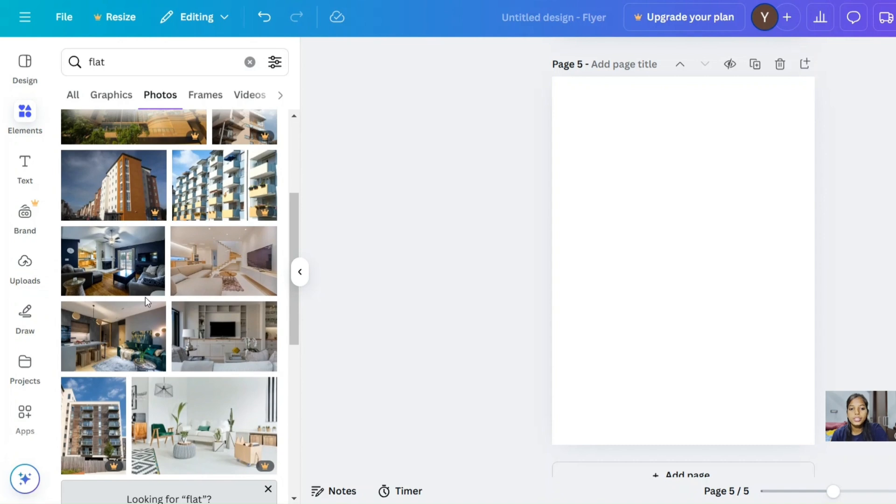
{"action": "scroll", "coordinate": [149, 327], "scroll_direction": "down", "scroll_amount": 6}
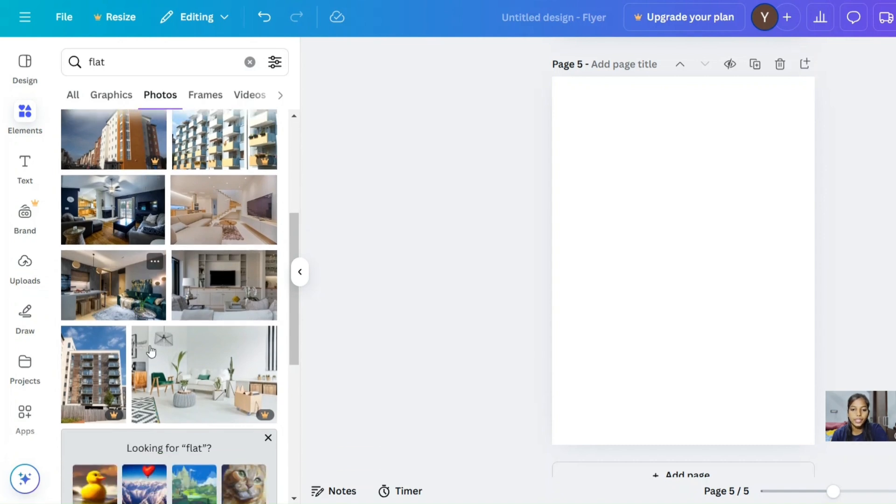
{"action": "scroll", "coordinate": [155, 308], "scroll_direction": "down", "scroll_amount": 8}
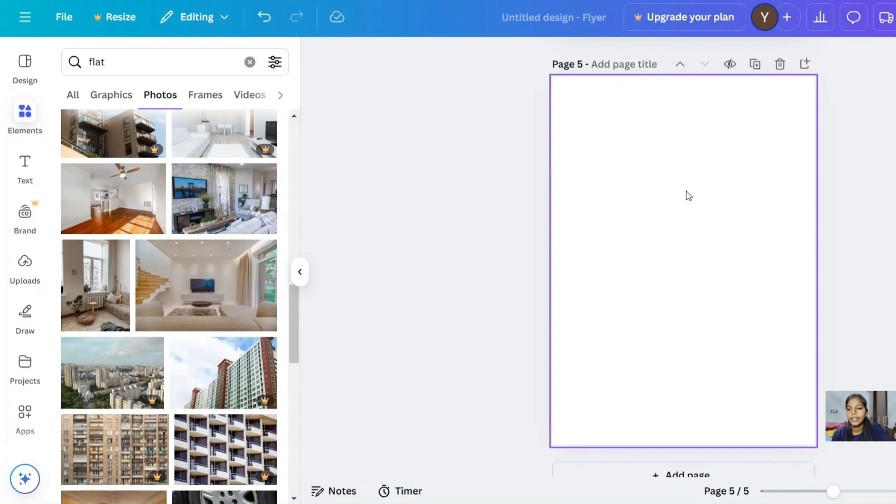
- Copy the framed house photo from the page 3 flyer and paste it onto blank page 5
{"action": "scroll", "coordinate": [686, 193], "scroll_direction": "up", "scroll_amount": 10}
{"action": "scroll", "coordinate": [686, 193], "scroll_direction": "up", "scroll_amount": 8}
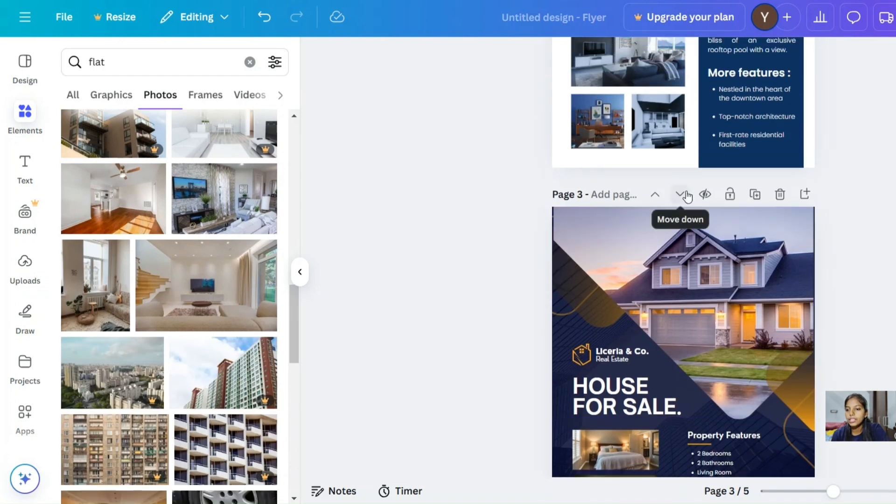
{"action": "left_click", "coordinate": [706, 247]}
{"action": "right_click", "coordinate": [705, 247]}
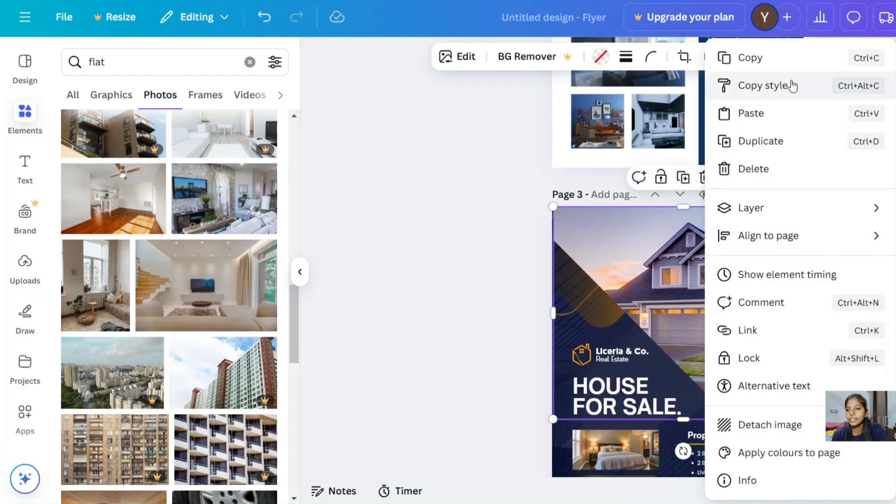
{"action": "left_click", "coordinate": [770, 68]}
{"action": "scroll", "coordinate": [691, 324], "scroll_direction": "down", "scroll_amount": 15}
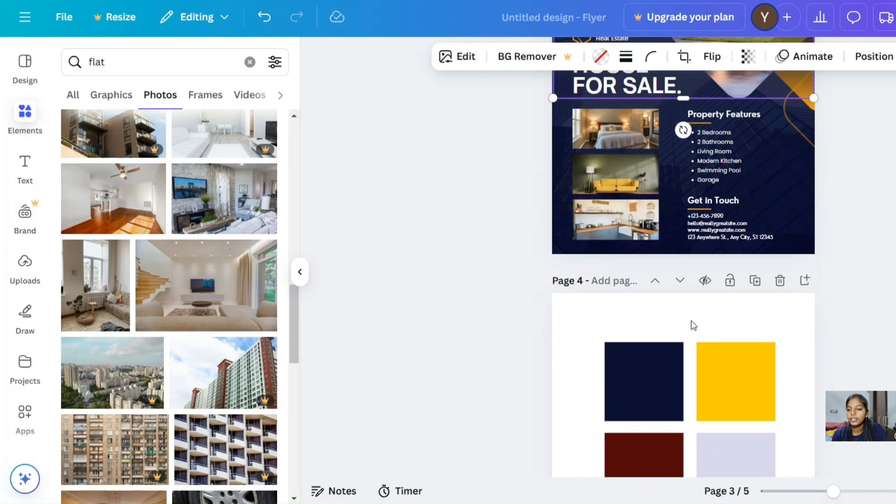
{"action": "right_click", "coordinate": [620, 219]}
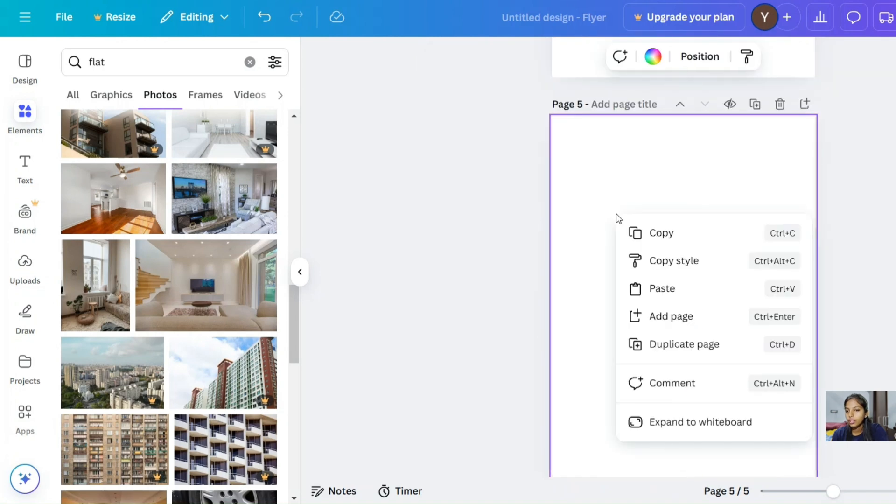
{"action": "left_click", "coordinate": [662, 288]}
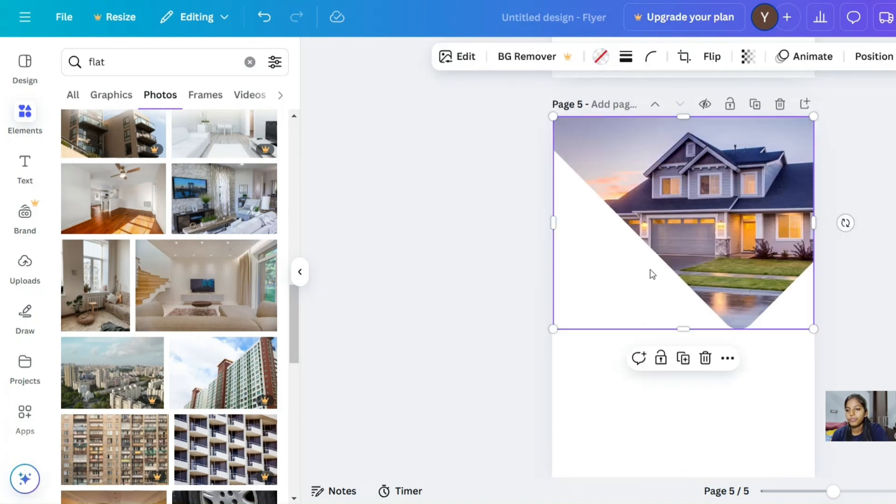
- Reduce the height of the pasted house photo on page 5 and delete it together with its frame
{"action": "left_click_drag", "start_coordinate": [650, 268], "coordinate": [650, 265]}
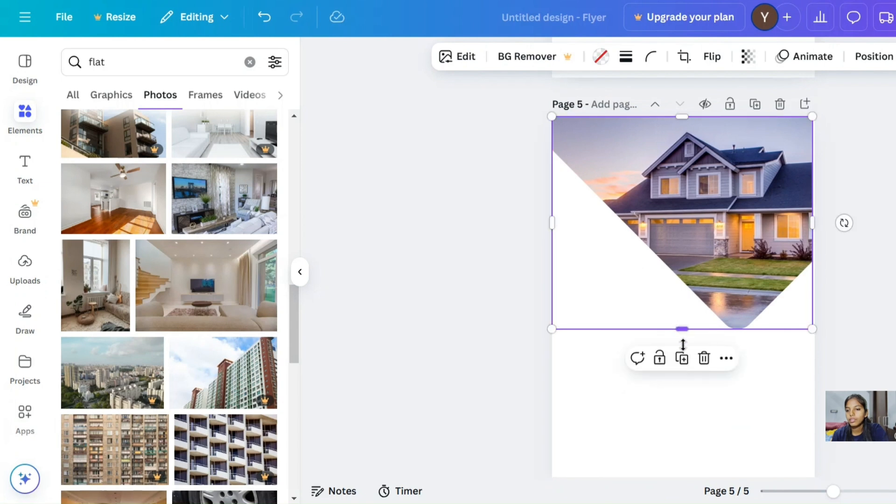
{"action": "left_click_drag", "start_coordinate": [682, 345], "coordinate": [676, 292]}
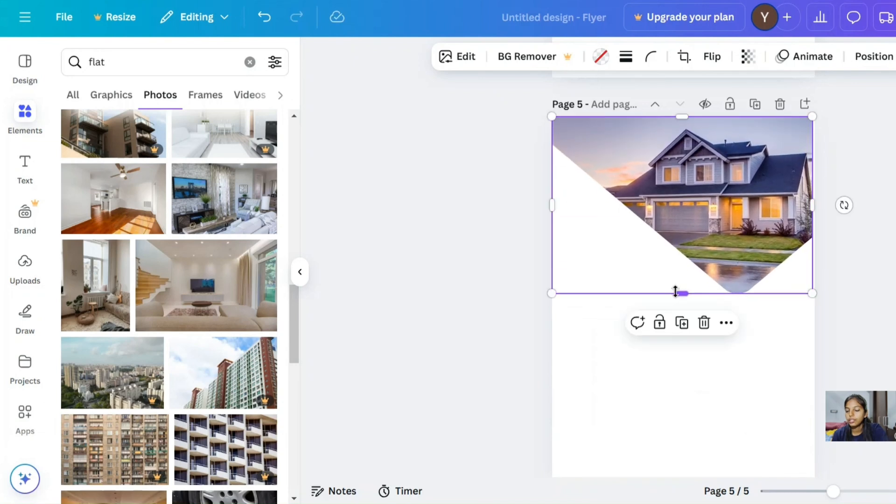
{"action": "left_click", "coordinate": [828, 275]}
{"action": "left_click", "coordinate": [751, 248]}
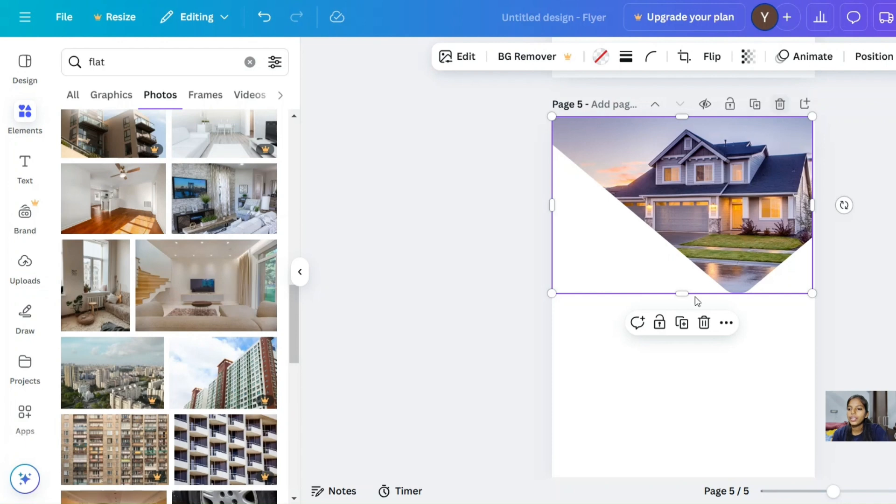
{"action": "left_click", "coordinate": [705, 323]}
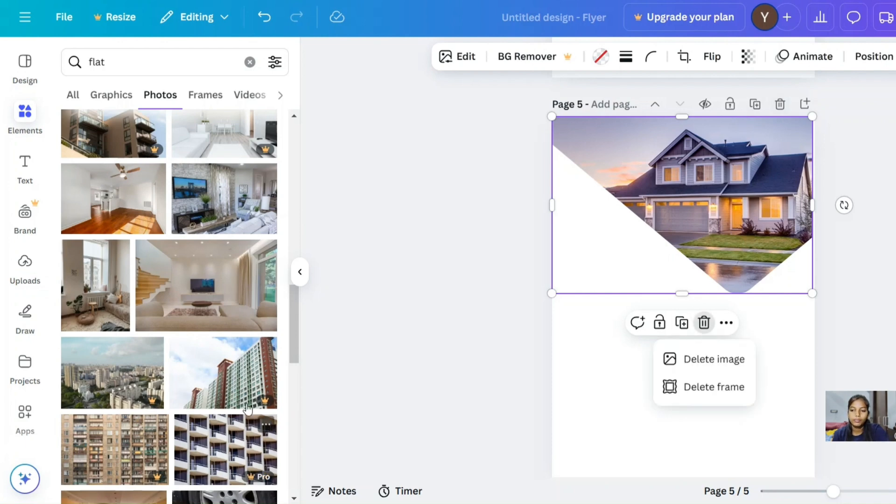
{"action": "left_click", "coordinate": [715, 387]}
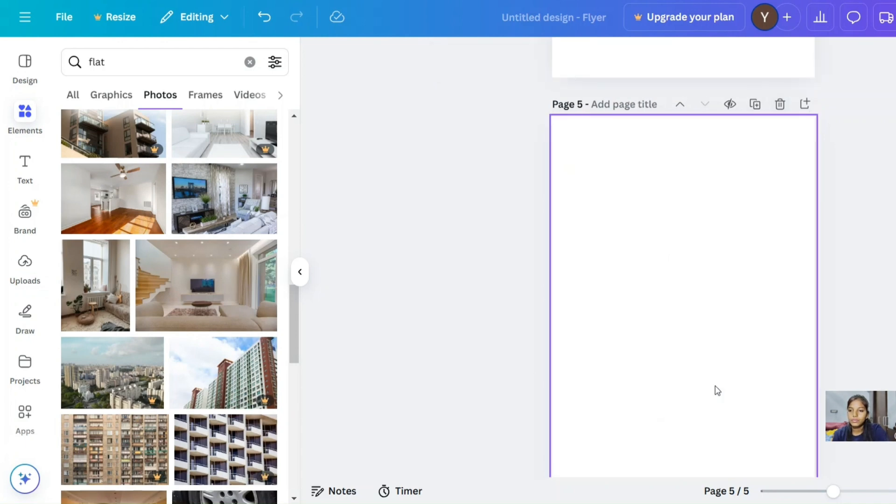
- Add the free photo of the wedge-shaped tower against a blue sky to page 5 and set it as the background
{"action": "scroll", "coordinate": [200, 364], "scroll_direction": "down", "scroll_amount": 5}
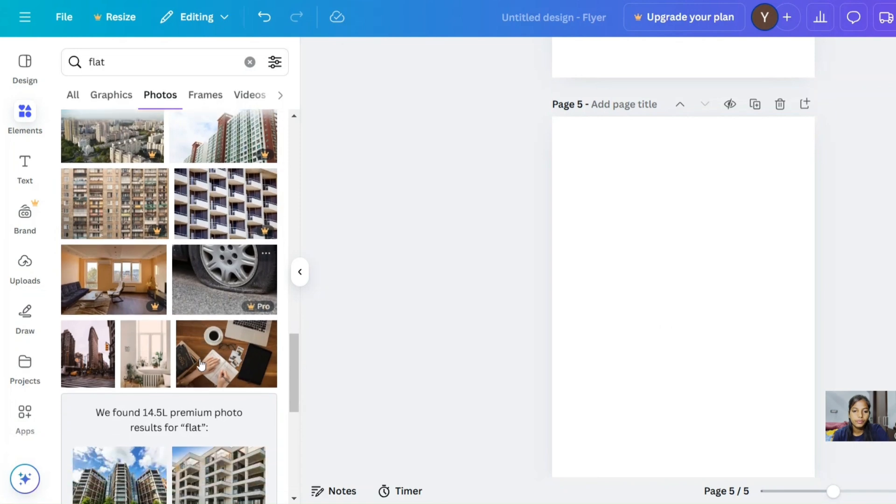
{"action": "scroll", "coordinate": [201, 364], "scroll_direction": "down", "scroll_amount": 8}
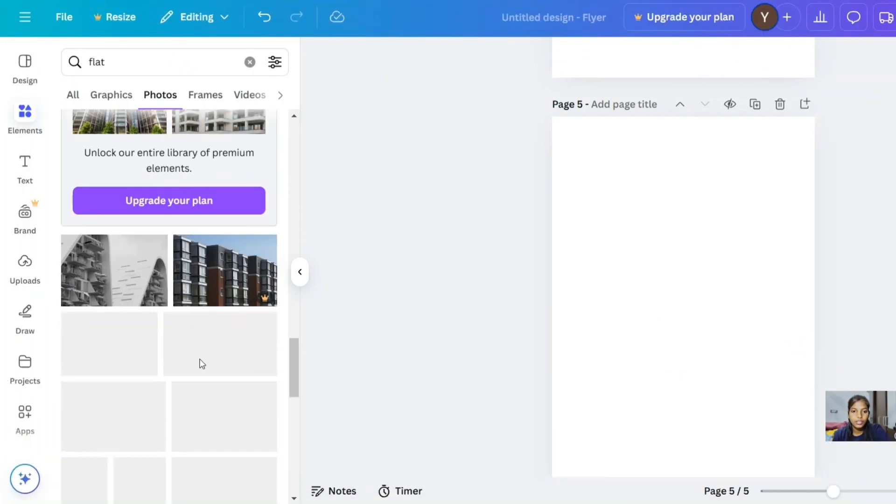
{"action": "scroll", "coordinate": [202, 363], "scroll_direction": "down", "scroll_amount": 7}
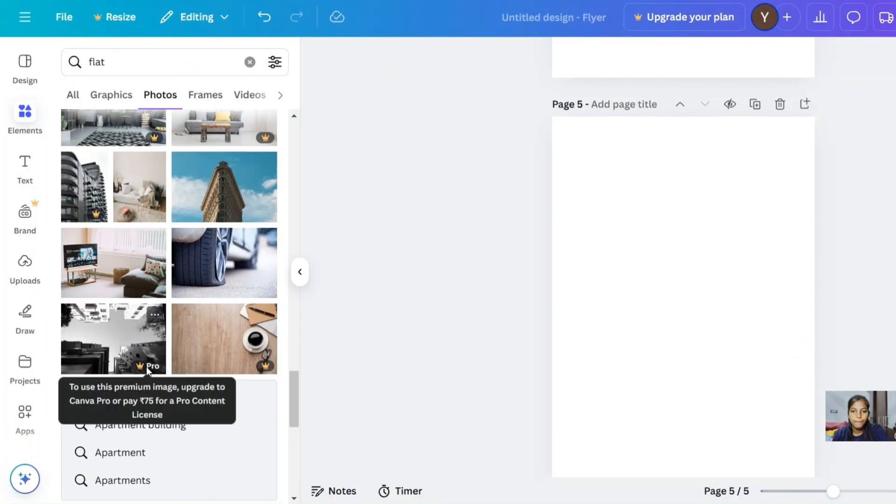
{"action": "left_click", "coordinate": [204, 201]}
{"action": "right_click", "coordinate": [686, 301]}
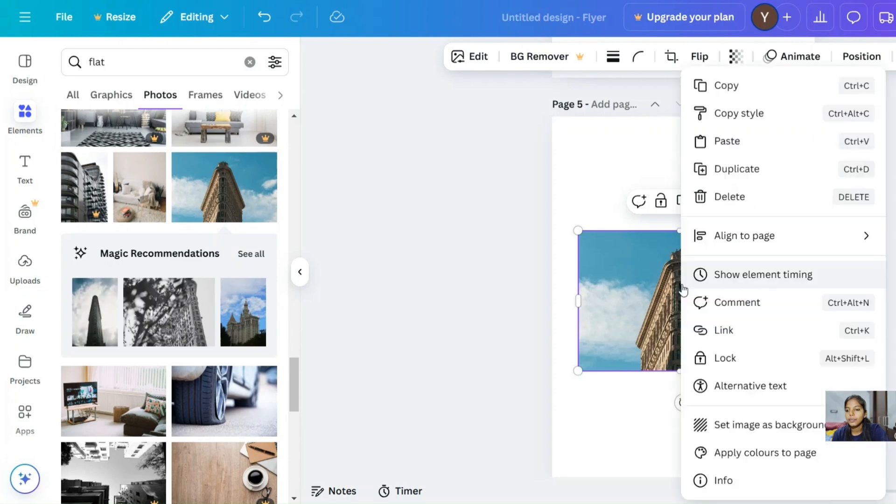
{"action": "left_click", "coordinate": [739, 427]}
{"action": "scroll", "coordinate": [687, 359], "scroll_direction": "down", "scroll_amount": 1}
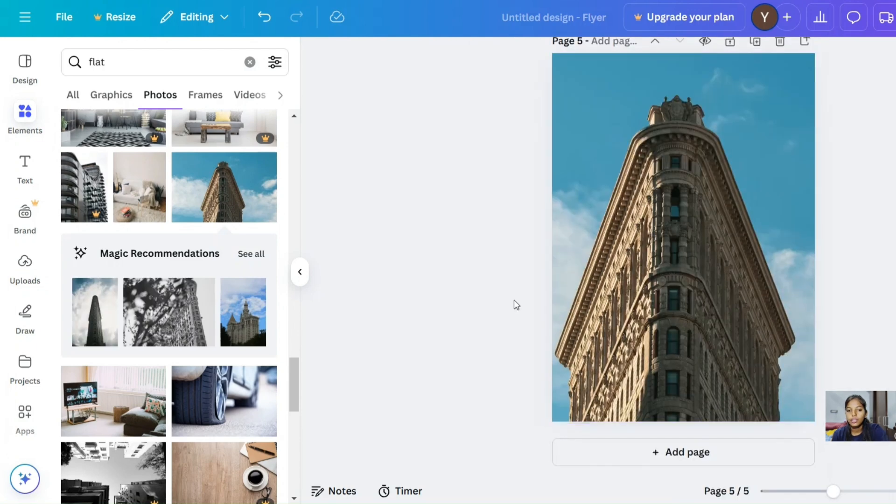
{"action": "left_click", "coordinate": [651, 287]}
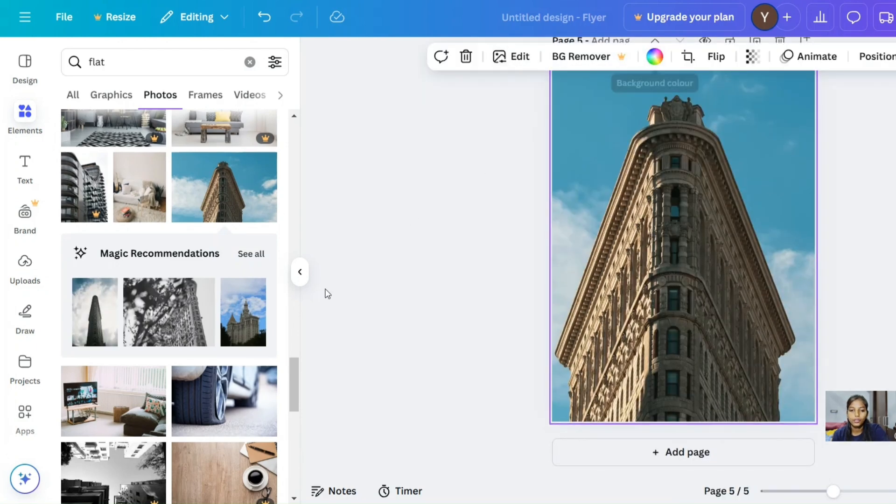
- Browse further down the "flat" photo results for another picture for page 5
{"action": "scroll", "coordinate": [204, 364], "scroll_direction": "down", "scroll_amount": 5}
{"action": "scroll", "coordinate": [203, 370], "scroll_direction": "down", "scroll_amount": 5}
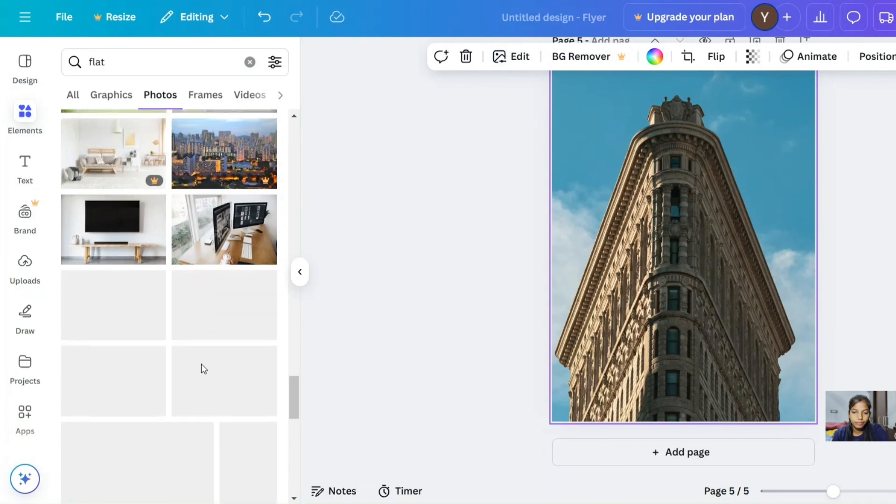
{"action": "scroll", "coordinate": [202, 370], "scroll_direction": "down", "scroll_amount": 4}
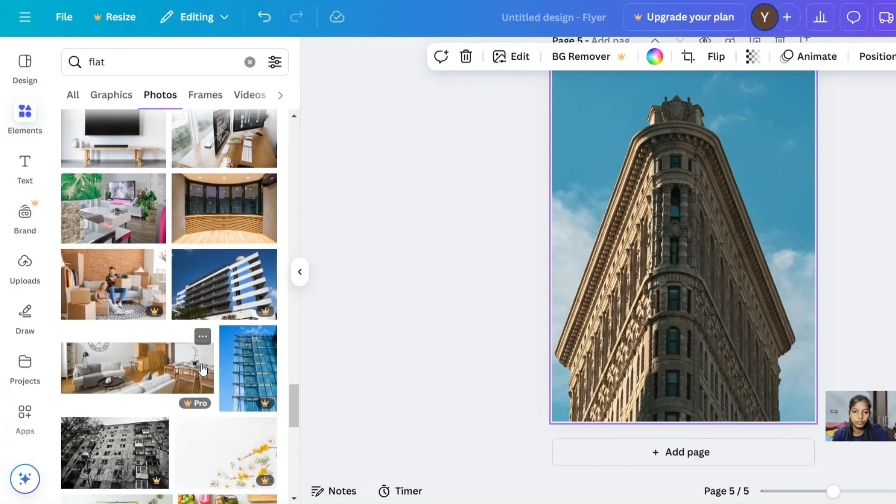
{"action": "scroll", "coordinate": [202, 369], "scroll_direction": "down", "scroll_amount": 8}
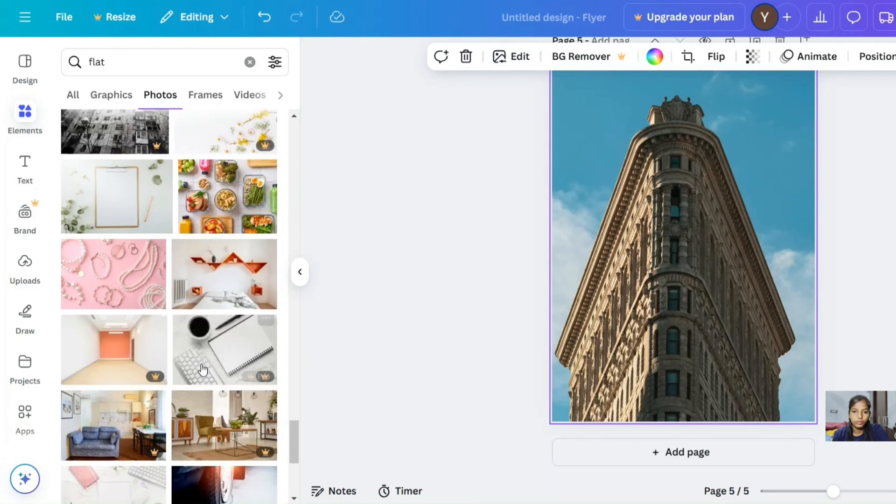
{"action": "scroll", "coordinate": [202, 370], "scroll_direction": "down", "scroll_amount": 7}
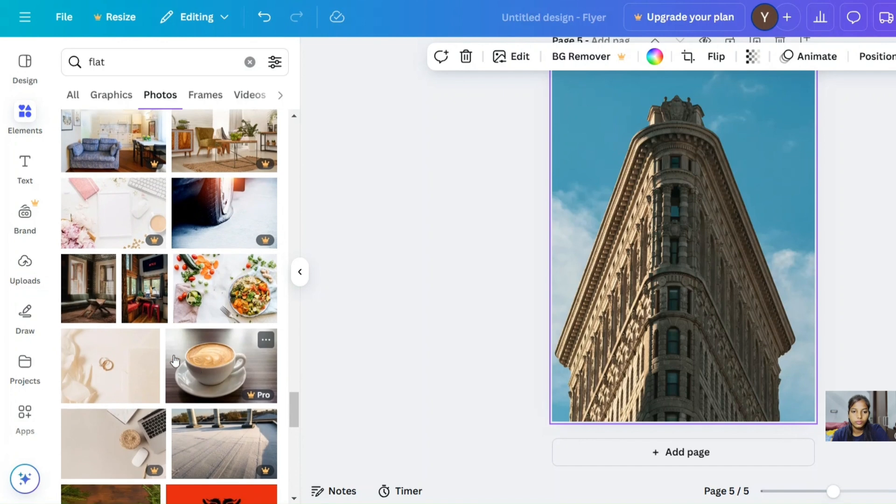
{"action": "scroll", "coordinate": [111, 349], "scroll_direction": "down", "scroll_amount": 4}
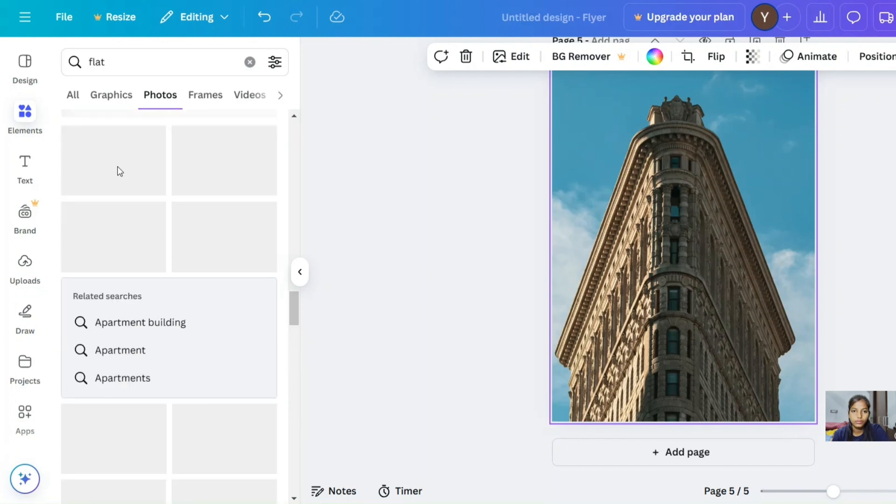
- Search the photos for "flat home" and add the interior picture with the green sofa and kitchen bar to page 5
{"action": "left_click", "coordinate": [119, 62]}
{"action": "type", "text": "home"}
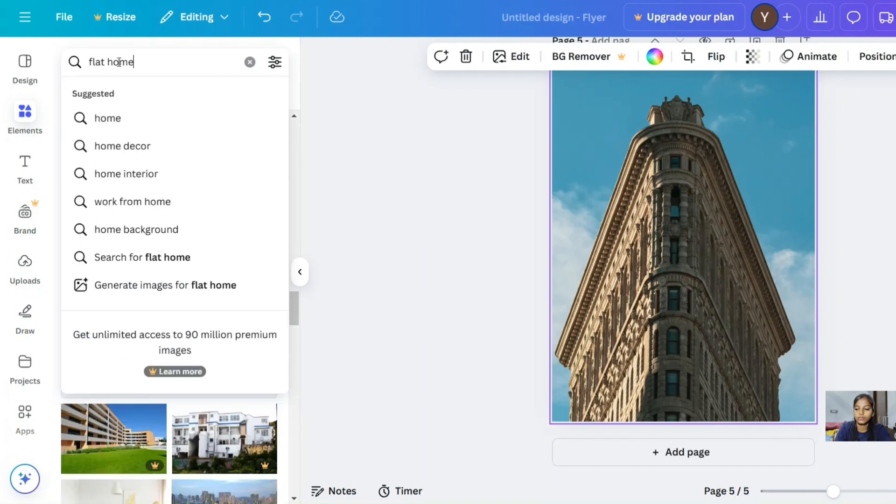
{"action": "key", "text": "Return"}
{"action": "scroll", "coordinate": [157, 304], "scroll_direction": "down", "scroll_amount": 3}
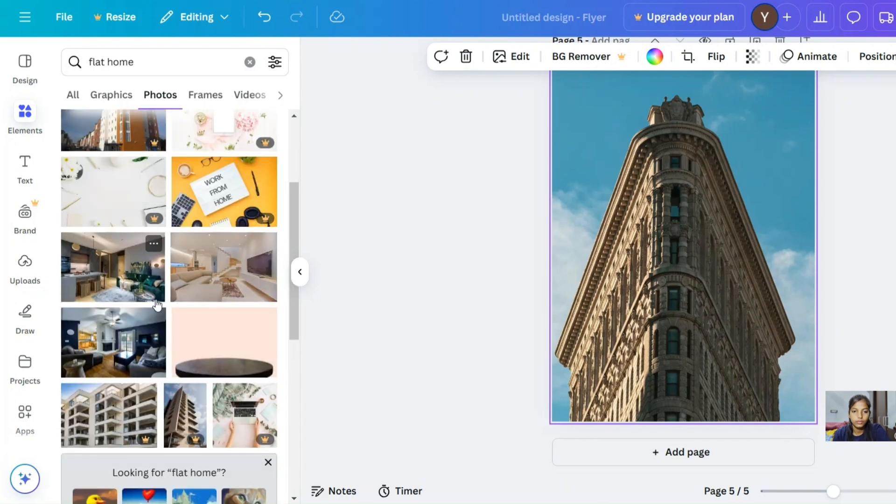
{"action": "left_click", "coordinate": [109, 279]}
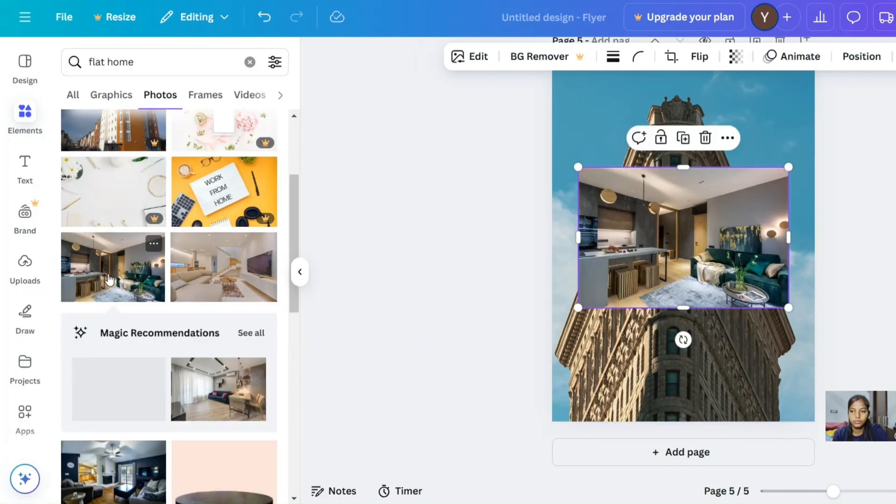
- Replace the green sofa picture on page 5 with the navy living room photo with the ceiling fan, and set it as the background
{"action": "left_click", "coordinate": [705, 137]}
{"action": "scroll", "coordinate": [186, 399], "scroll_direction": "down", "scroll_amount": 2}
{"action": "left_click", "coordinate": [104, 358]}
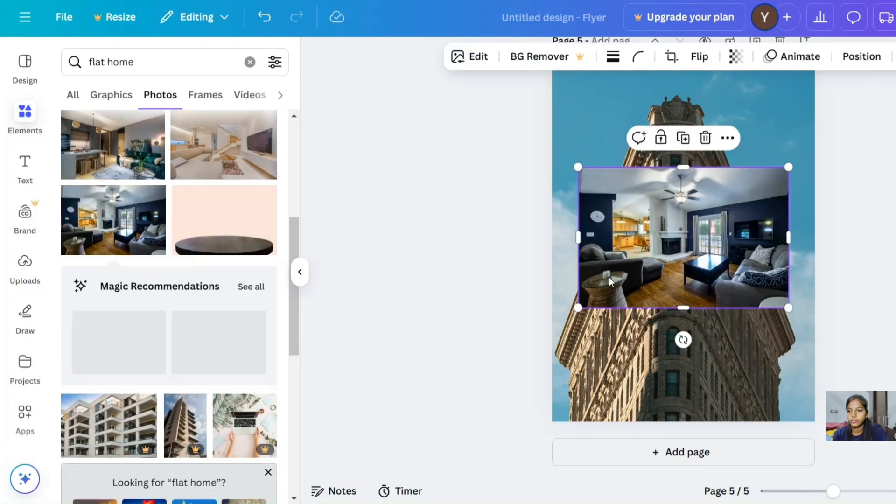
{"action": "right_click", "coordinate": [625, 249]}
{"action": "left_click", "coordinate": [684, 426]}
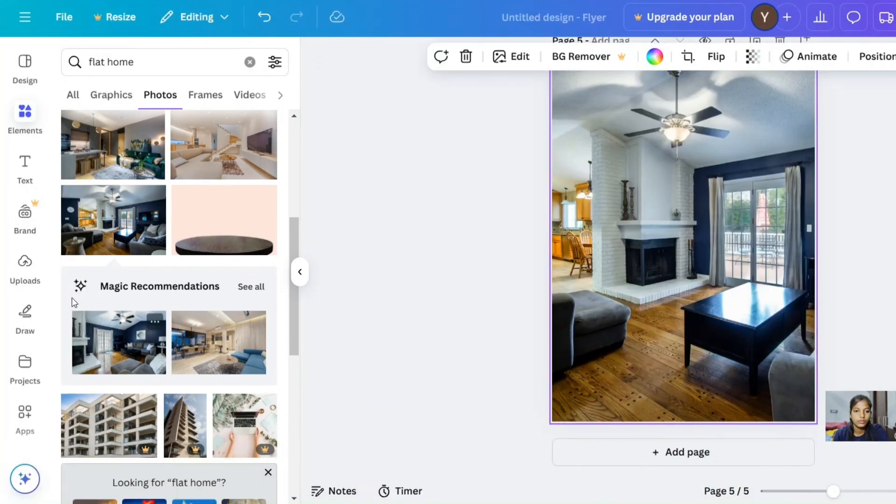
- Search the apps for "frame maker" and open the Frame Maker app
{"action": "left_click", "coordinate": [25, 420]}
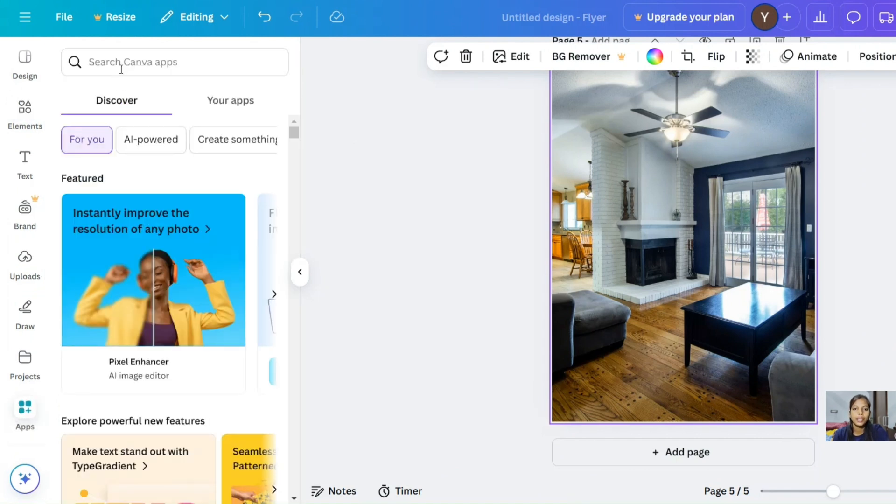
{"action": "left_click", "coordinate": [120, 65]}
{"action": "type", "text": "fra"}
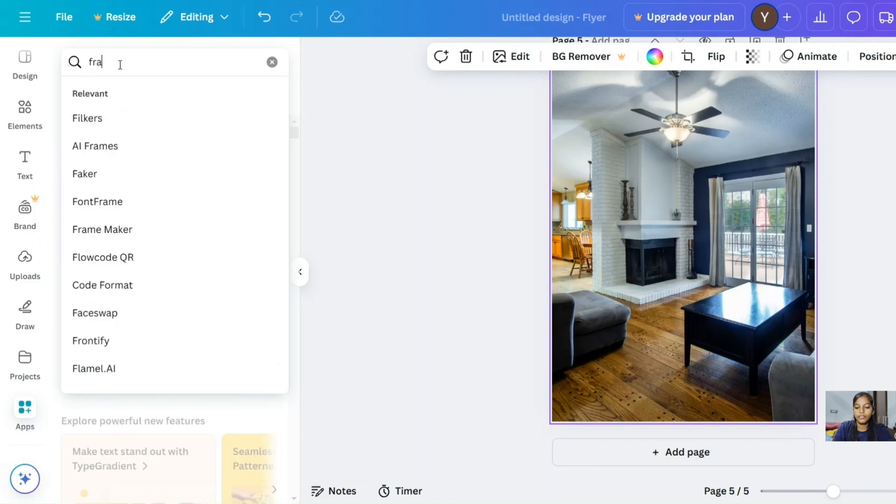
{"action": "type", "text": "me maker"}
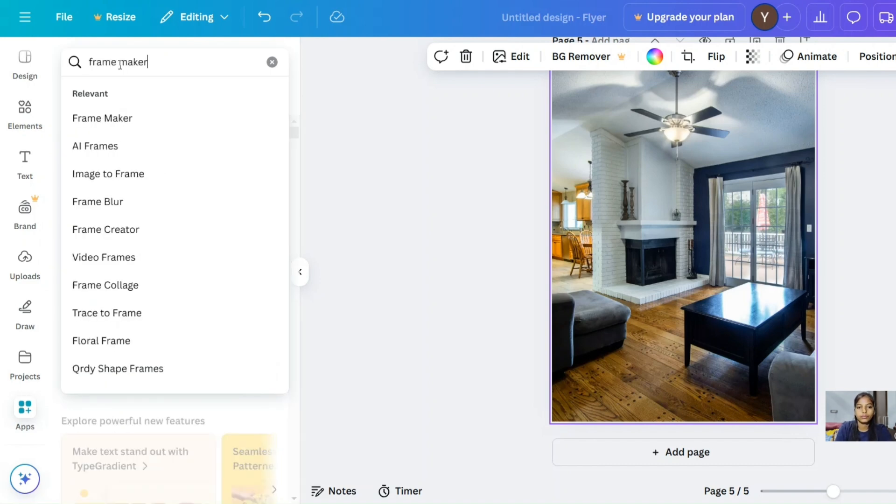
{"action": "key", "text": "Return"}
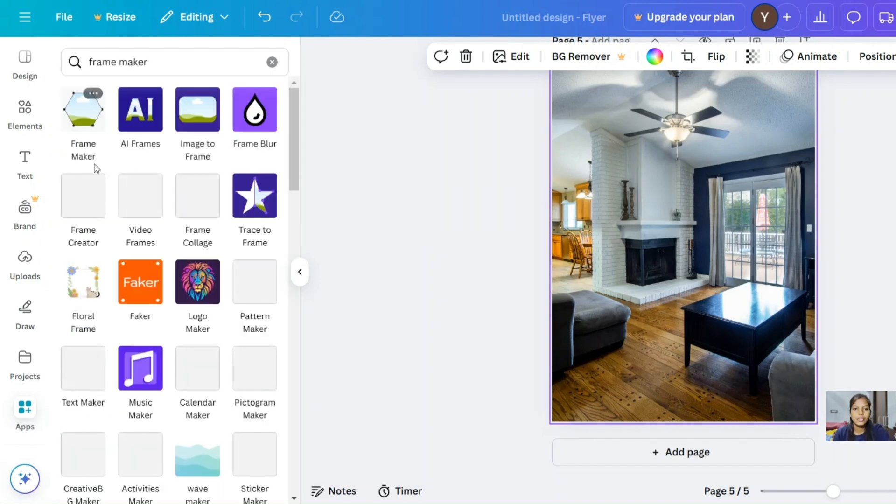
{"action": "left_click", "coordinate": [80, 128]}
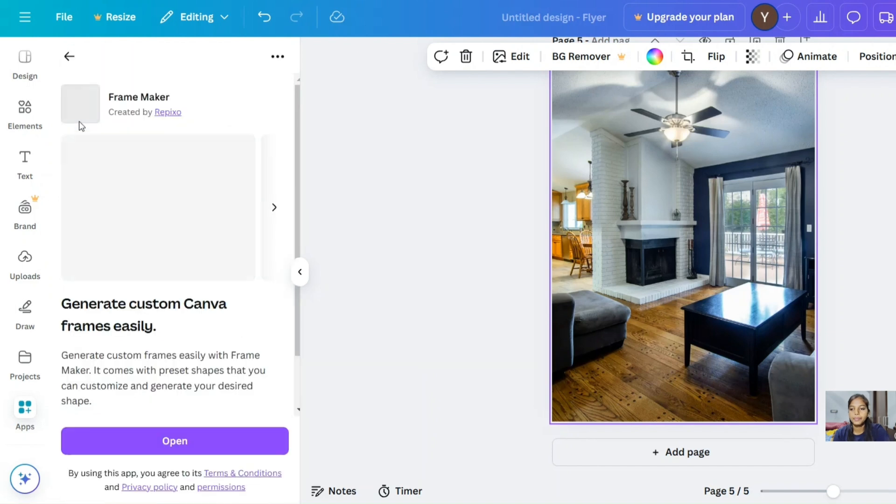
{"action": "left_click", "coordinate": [155, 440]}
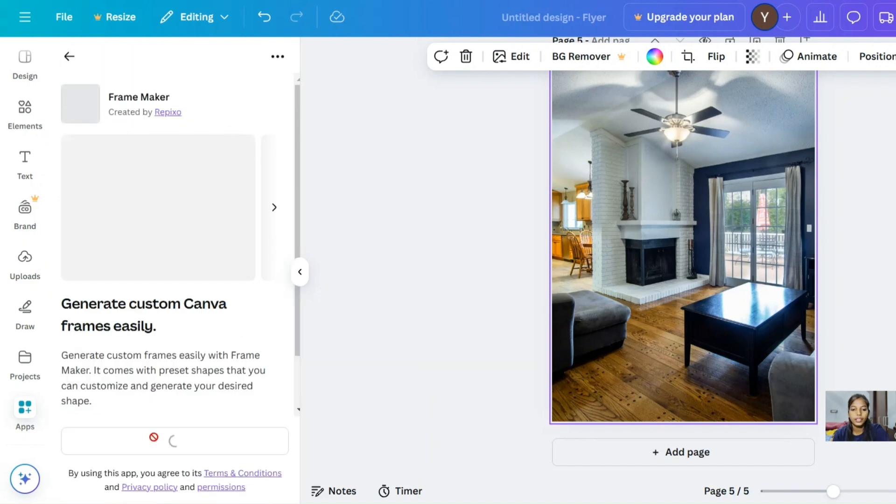
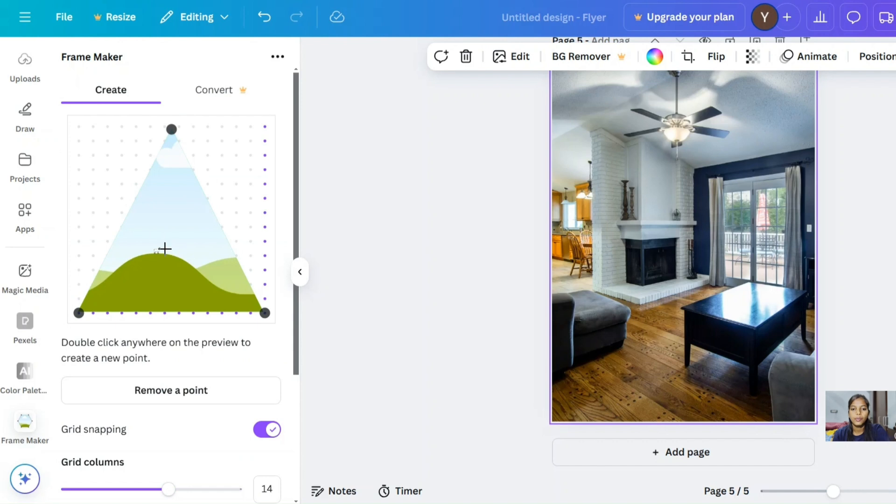
- Look through the preset frame shapes and try raising the triangle's lower-left corner point
{"action": "scroll", "coordinate": [168, 314], "scroll_direction": "down", "scroll_amount": 4}
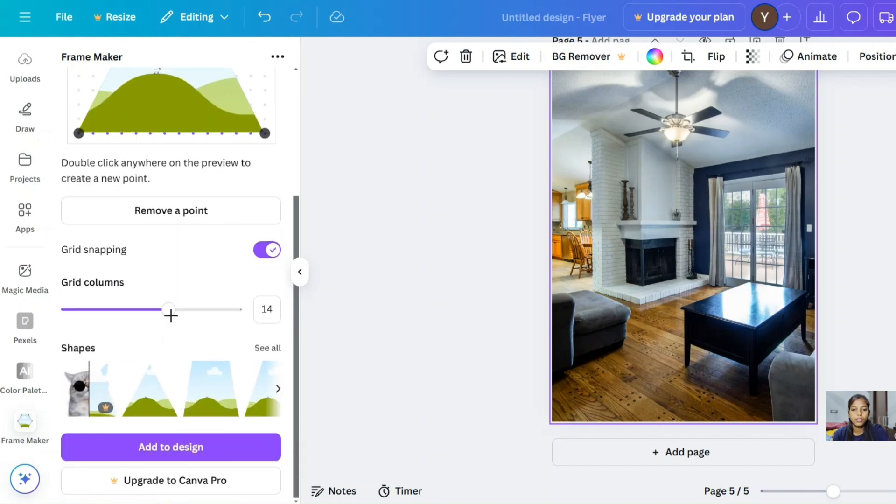
{"action": "scroll", "coordinate": [177, 383], "scroll_direction": "right", "scroll_amount": 5}
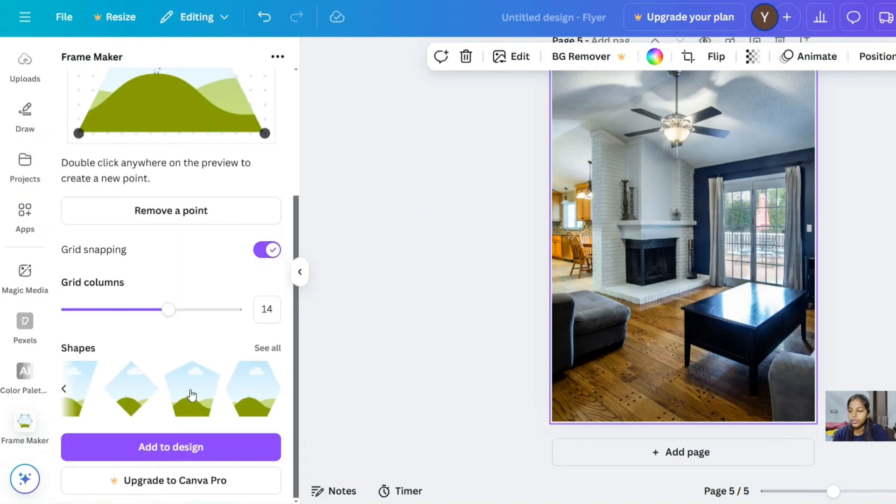
{"action": "scroll", "coordinate": [191, 395], "scroll_direction": "left", "scroll_amount": 5}
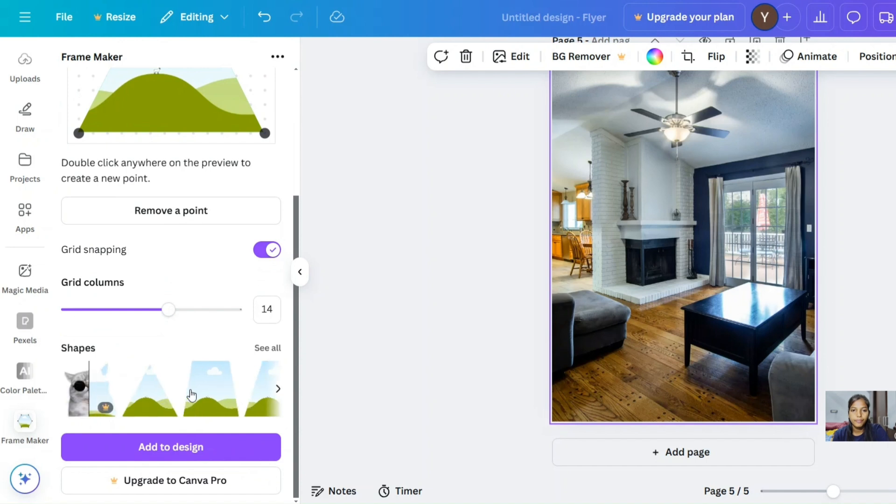
{"action": "scroll", "coordinate": [117, 243], "scroll_direction": "up", "scroll_amount": 2}
{"action": "scroll", "coordinate": [117, 242], "scroll_direction": "up", "scroll_amount": 3}
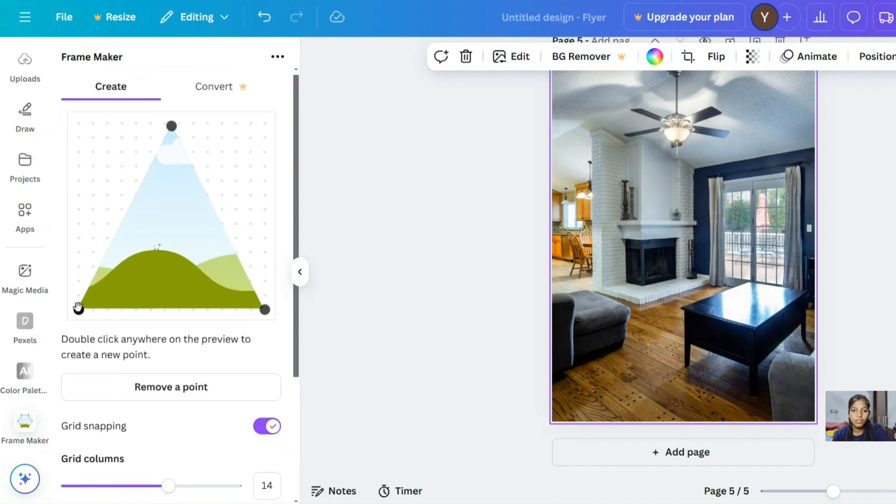
{"action": "left_click_drag", "start_coordinate": [78, 308], "coordinate": [93, 209]}
- Choose the pentagon preset as the frame shape and set the grid columns to 20
{"action": "scroll", "coordinate": [86, 280], "scroll_direction": "down", "scroll_amount": 4}
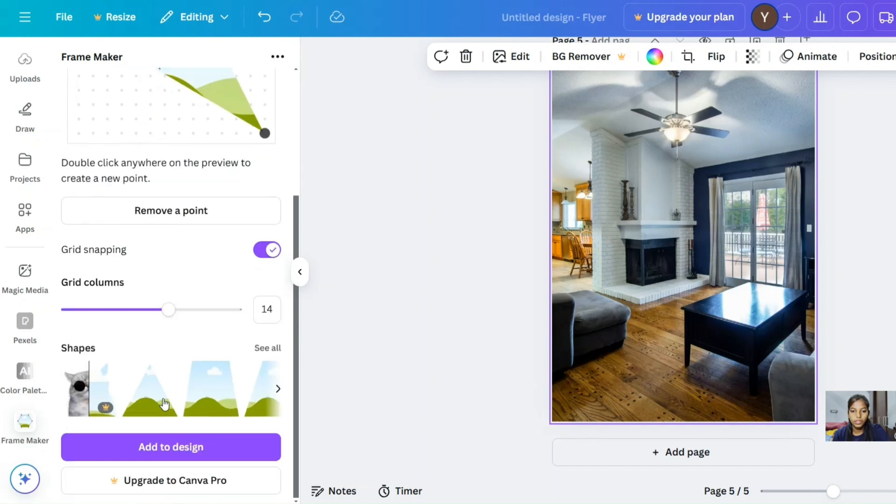
{"action": "scroll", "coordinate": [163, 399], "scroll_direction": "right", "scroll_amount": 3}
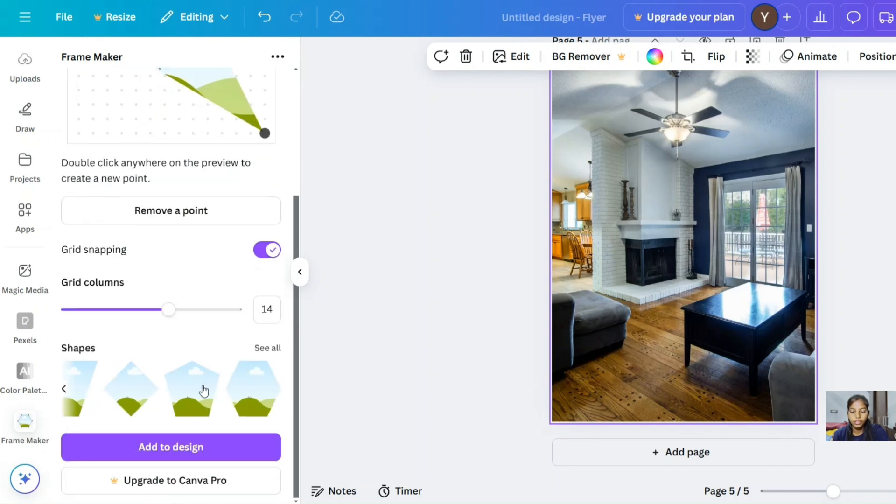
{"action": "left_click", "coordinate": [204, 391]}
{"action": "left_click_drag", "start_coordinate": [165, 310], "coordinate": [235, 312]}
- Reshape the pentagon with a straight vertical right edge, its left corner pulled inward as a notch, and its lower-left corner moved slightly inward
{"action": "scroll", "coordinate": [211, 182], "scroll_direction": "up", "scroll_amount": 3}
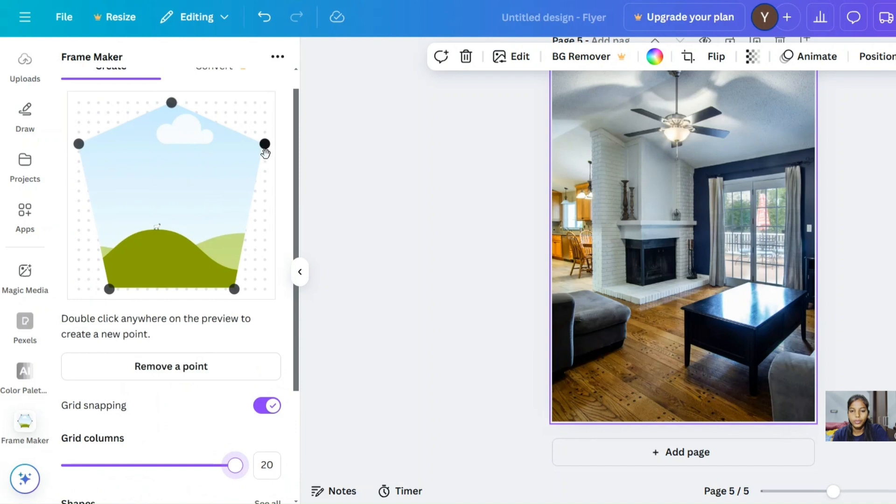
{"action": "left_click_drag", "start_coordinate": [265, 144], "coordinate": [254, 102]}
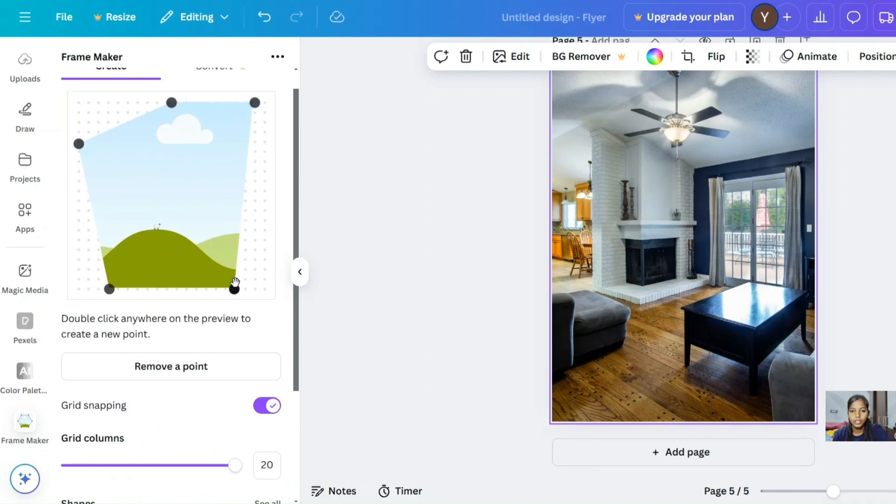
{"action": "left_click_drag", "start_coordinate": [235, 289], "coordinate": [254, 289]}
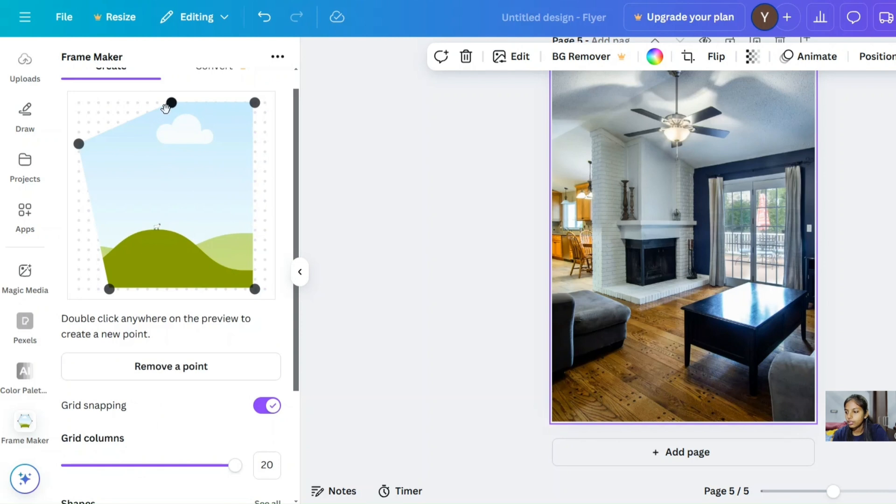
{"action": "left_click_drag", "start_coordinate": [78, 146], "coordinate": [206, 191]}
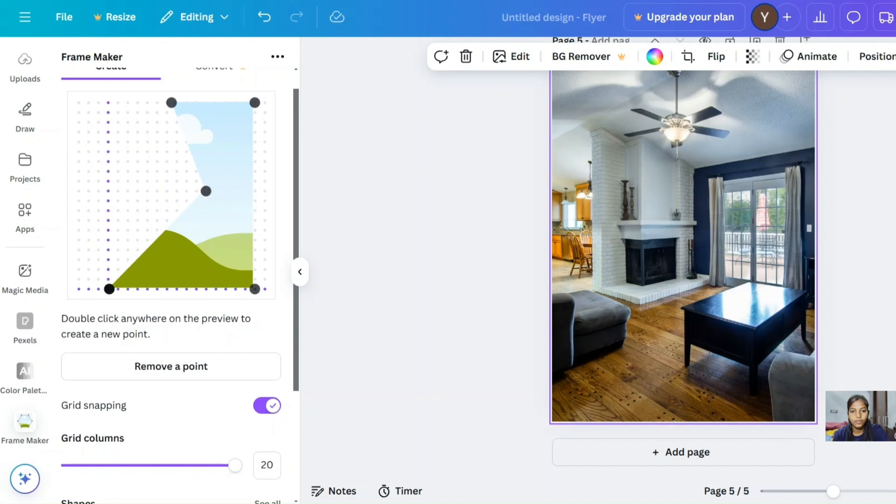
{"action": "left_click_drag", "start_coordinate": [108, 289], "coordinate": [127, 289]}
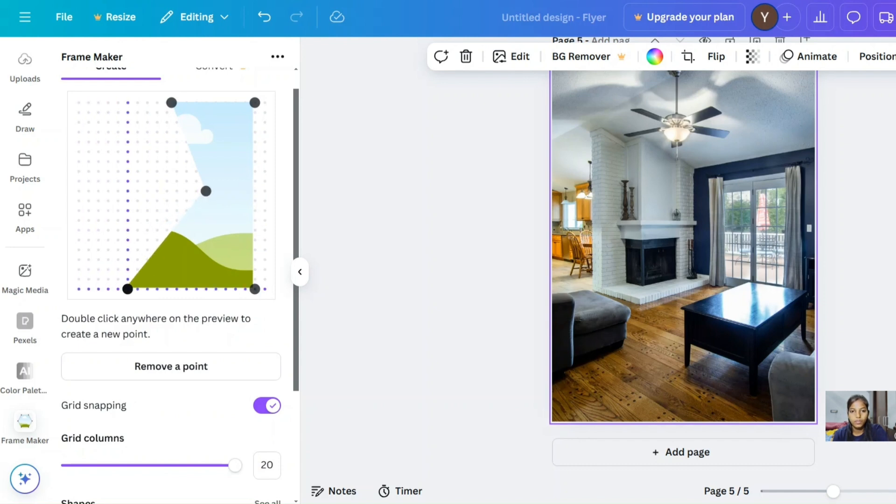
- Move the custom frame's upper-left corner point farther left along the top edge of the shape
{"action": "left_click_drag", "start_coordinate": [172, 102], "coordinate": [147, 102]}
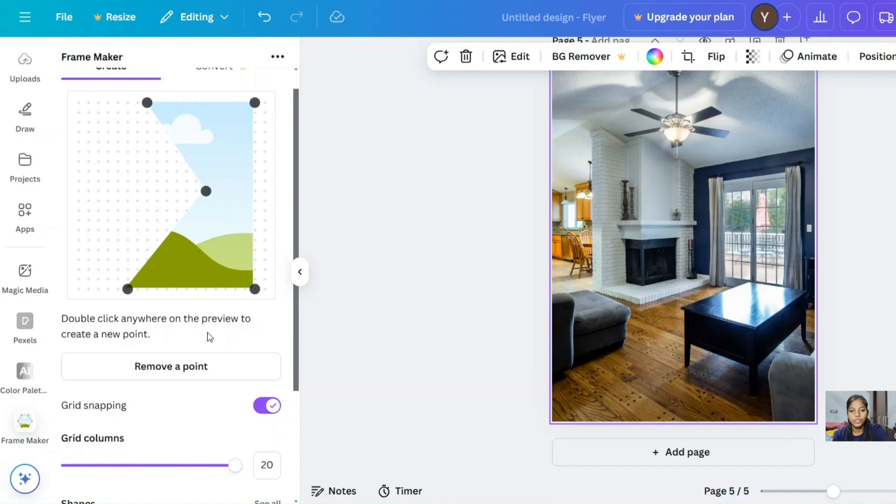
{"action": "scroll", "coordinate": [207, 332], "scroll_direction": "down", "scroll_amount": 3}
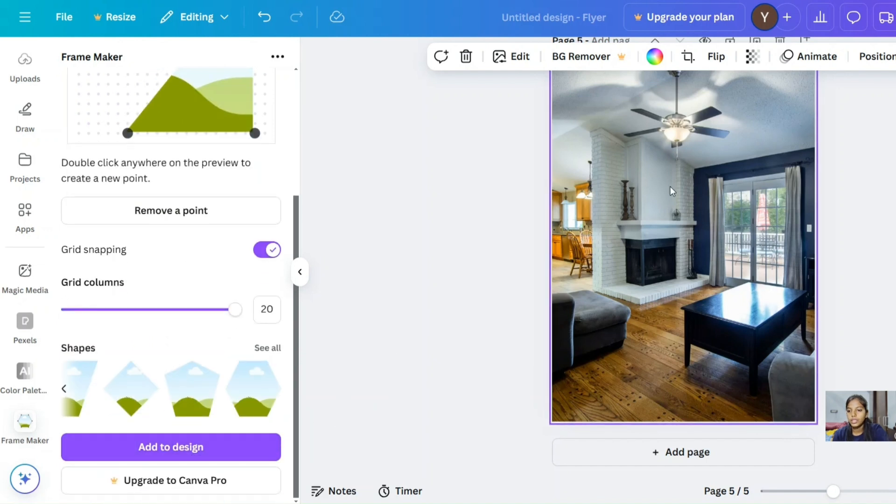
- Replace page 5 with a new blank page and add the custom frame shape to it
{"action": "scroll", "coordinate": [712, 291], "scroll_direction": "up", "scroll_amount": 2}
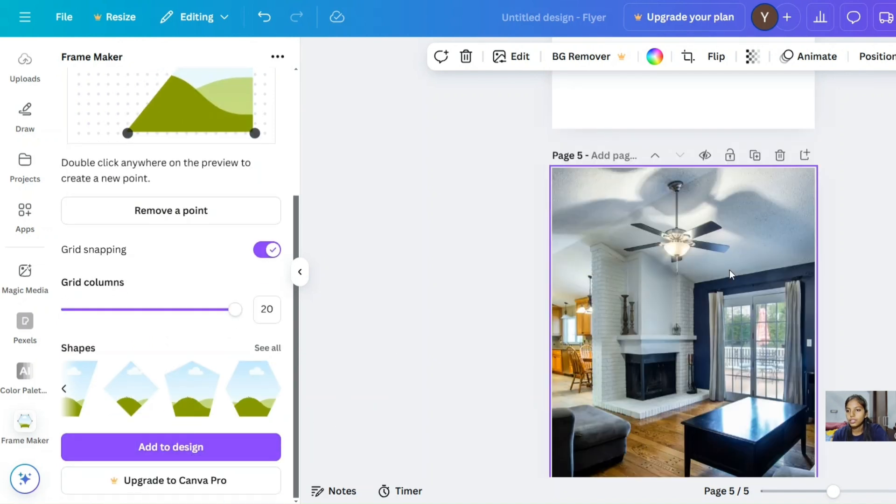
{"action": "left_click", "coordinate": [779, 154]}
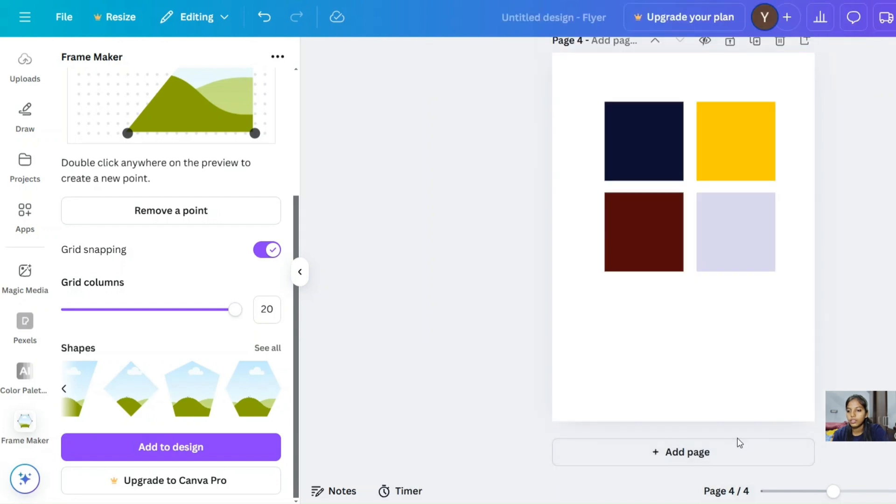
{"action": "left_click", "coordinate": [734, 455]}
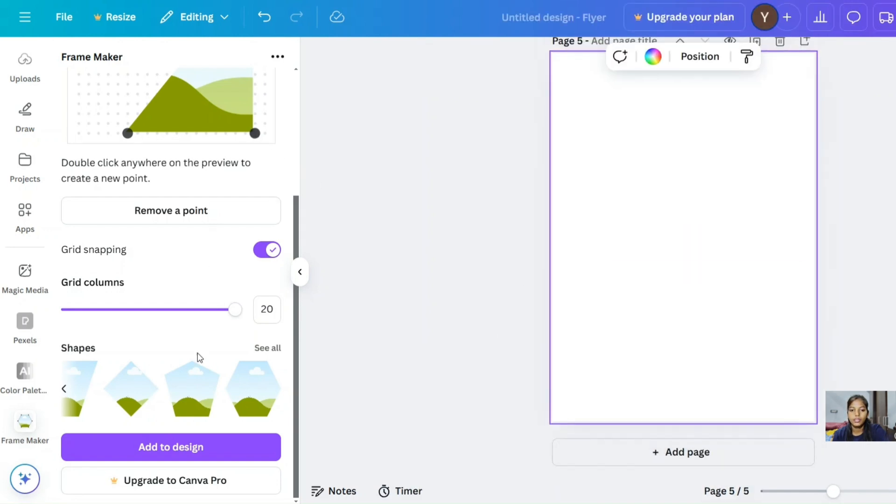
{"action": "left_click", "coordinate": [178, 449]}
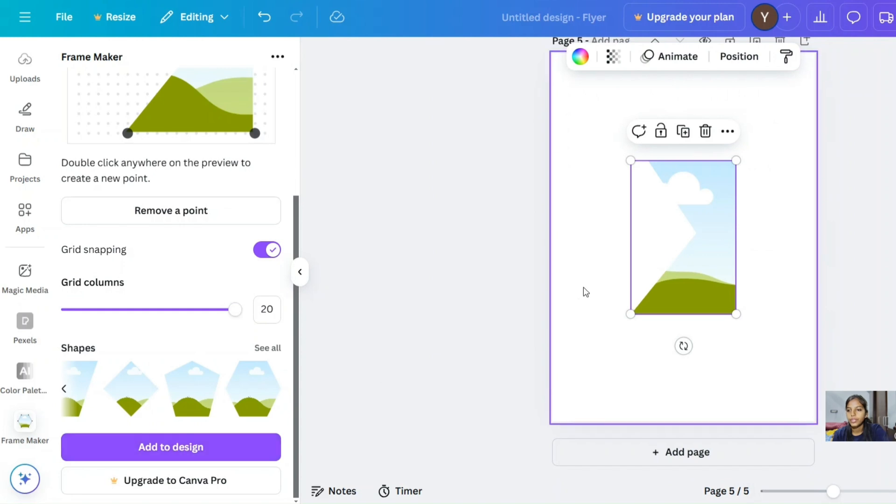
- Enlarge the frame to nearly the full page height and shift it right so it overhangs the page's right edge
{"action": "left_click_drag", "start_coordinate": [687, 270], "coordinate": [730, 156]}
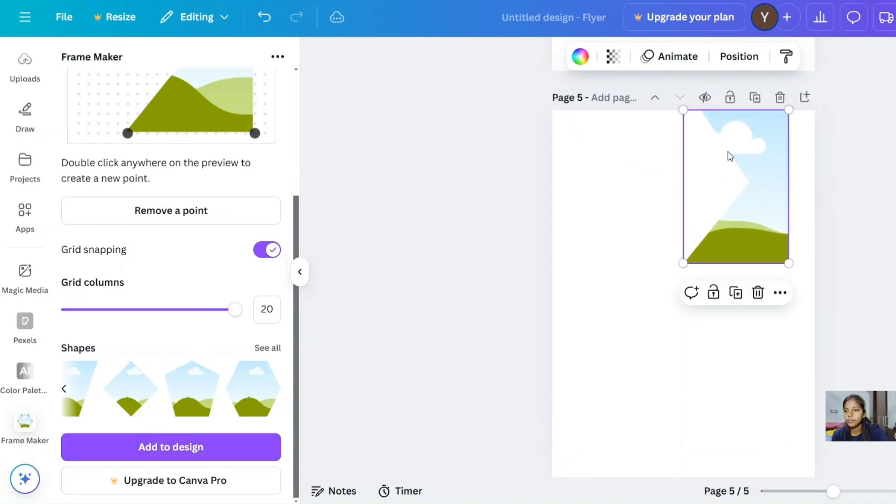
{"action": "left_click_drag", "start_coordinate": [683, 264], "coordinate": [584, 425]}
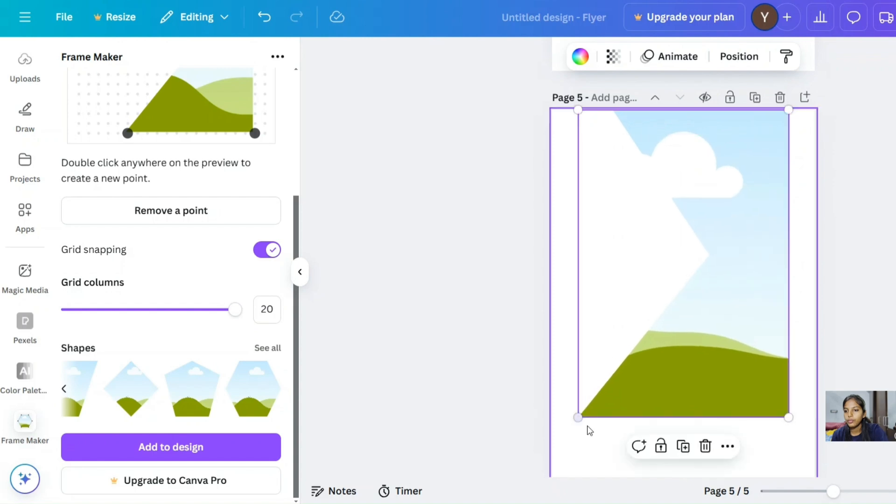
{"action": "left_click_drag", "start_coordinate": [682, 344], "coordinate": [707, 344]}
{"action": "scroll", "coordinate": [706, 344], "scroll_direction": "down", "scroll_amount": 2}
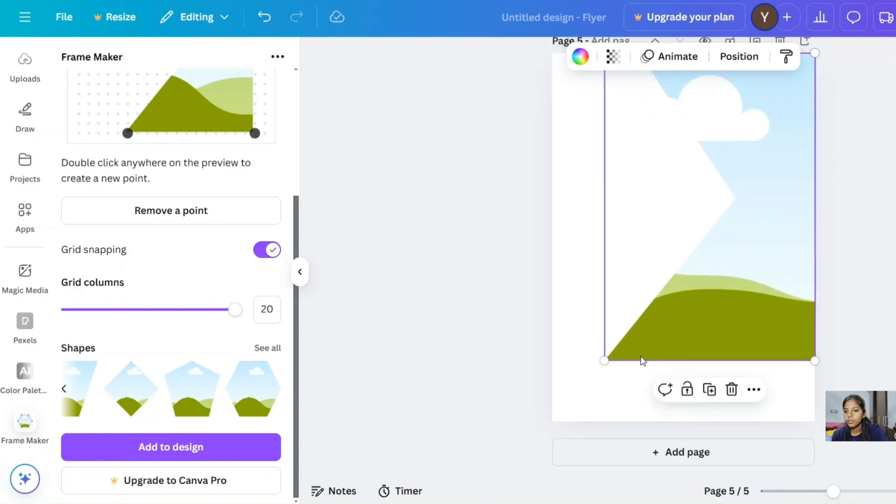
{"action": "left_click_drag", "start_coordinate": [604, 361], "coordinate": [564, 418]}
{"action": "left_click_drag", "start_coordinate": [679, 363], "coordinate": [716, 366]}
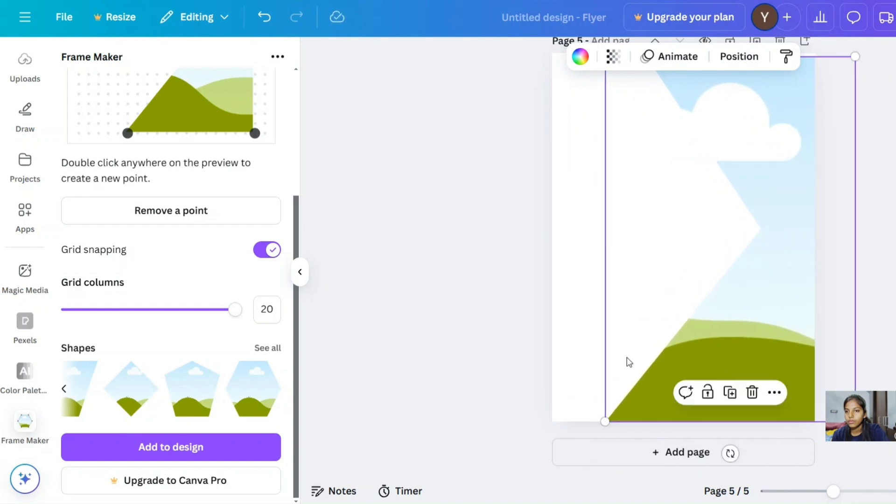
- Enlarge the frame slightly to cover the full page height and nudge it farther right
{"action": "scroll", "coordinate": [482, 332], "scroll_direction": "up", "scroll_amount": 2}
{"action": "scroll", "coordinate": [482, 332], "scroll_direction": "down", "scroll_amount": 1}
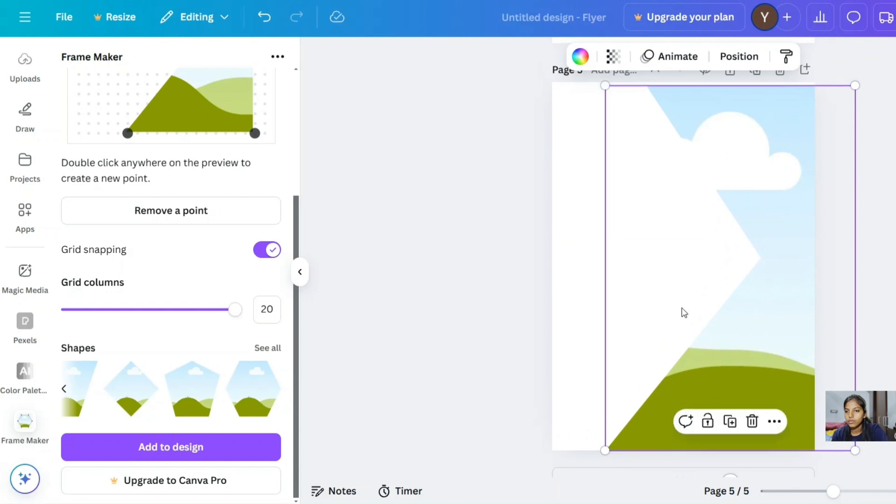
{"action": "left_click_drag", "start_coordinate": [605, 86], "coordinate": [600, 78]}
{"action": "left_click_drag", "start_coordinate": [705, 226], "coordinate": [714, 230]}
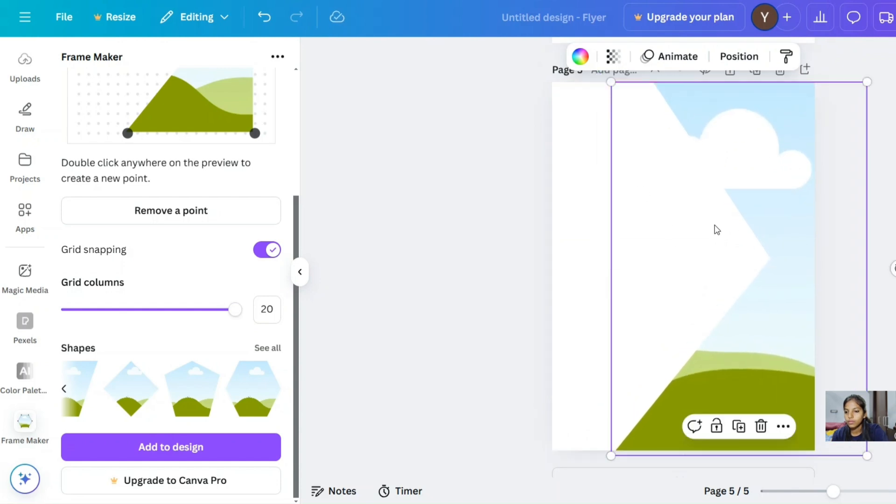
{"action": "scroll", "coordinate": [714, 230], "scroll_direction": "down", "scroll_amount": 1}
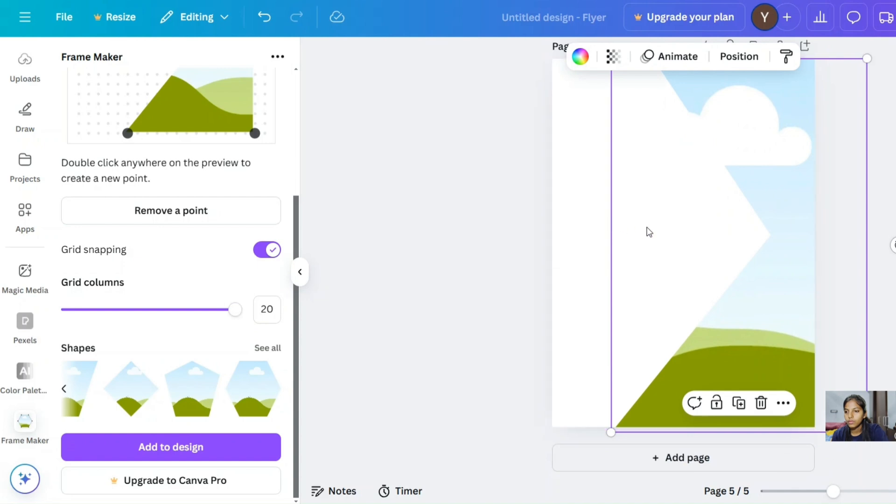
{"action": "mouse_move", "coordinate": [646, 232]}
{"action": "left_mouse_down"}
{"action": "mouse_move", "coordinate": [658, 226]}
{"action": "mouse_move", "coordinate": [649, 228]}
{"action": "left_mouse_up"}
{"action": "left_click", "coordinate": [477, 228]}
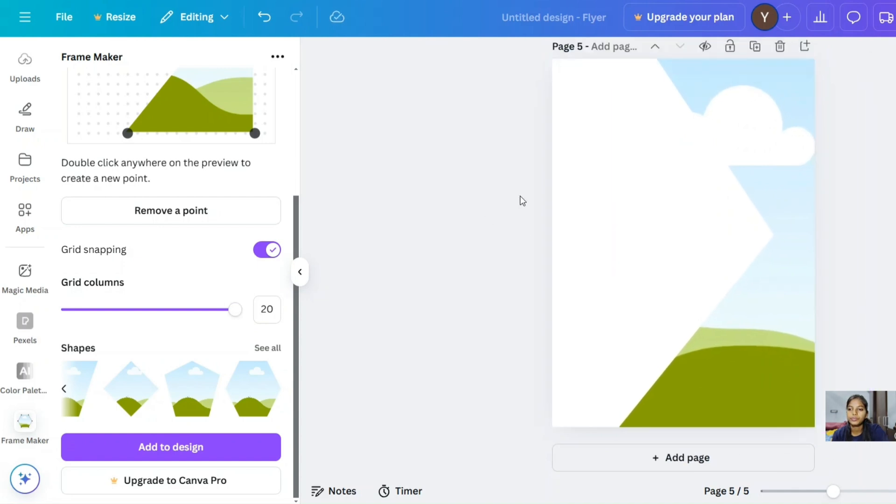
- Search the photo elements for "building"
{"action": "scroll", "coordinate": [25, 112], "scroll_direction": "up", "scroll_amount": 4}
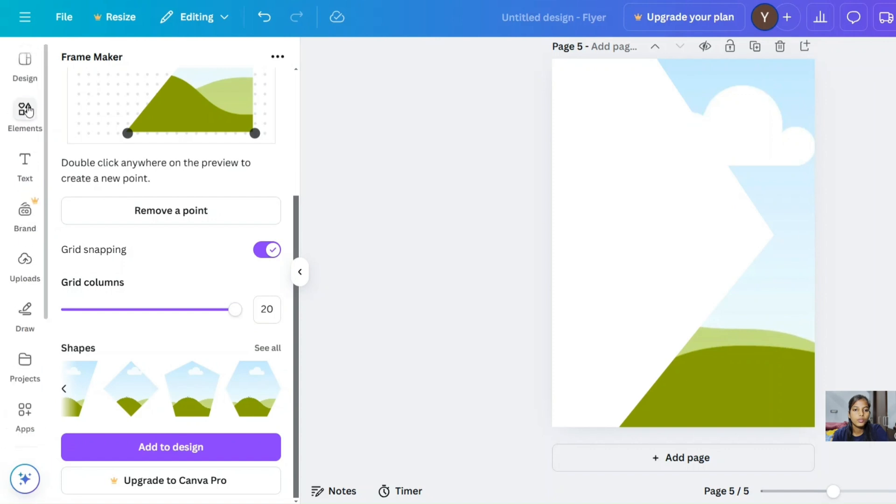
{"action": "left_click", "coordinate": [28, 107]}
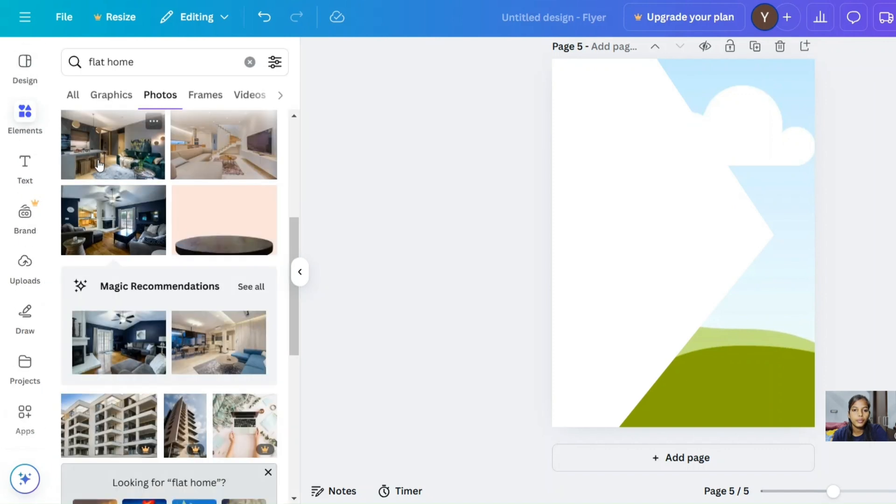
{"action": "scroll", "coordinate": [142, 197], "scroll_direction": "down", "scroll_amount": 5}
{"action": "scroll", "coordinate": [142, 198], "scroll_direction": "down", "scroll_amount": 4}
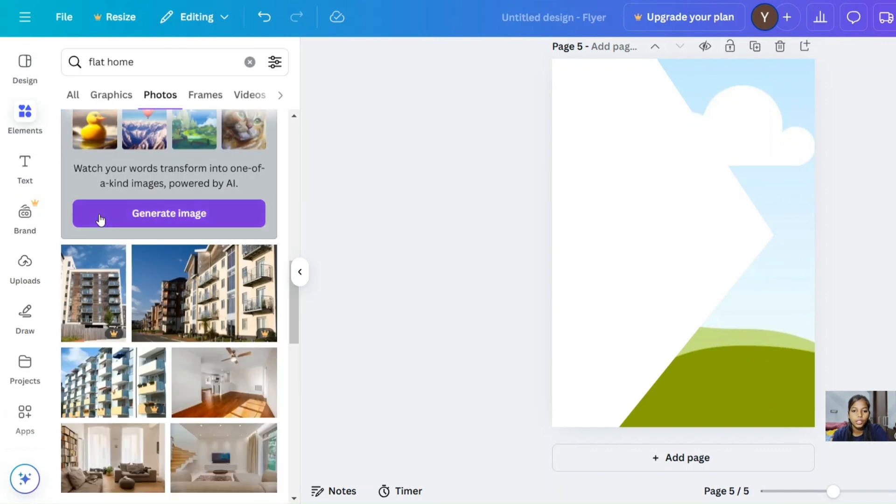
{"action": "left_click", "coordinate": [155, 51]}
{"action": "key", "text": "ctrl+a"}
{"action": "type", "text": "bu"}
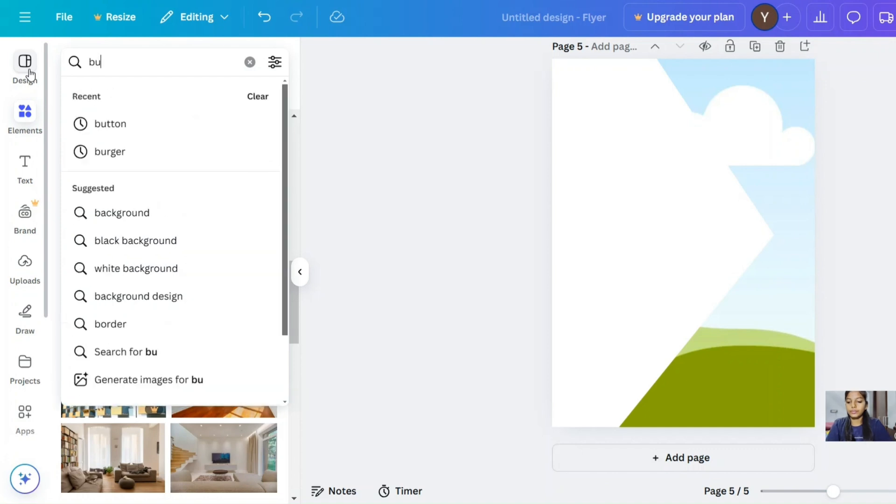
{"action": "type", "text": "ilding"}
{"action": "key", "text": "Return"}
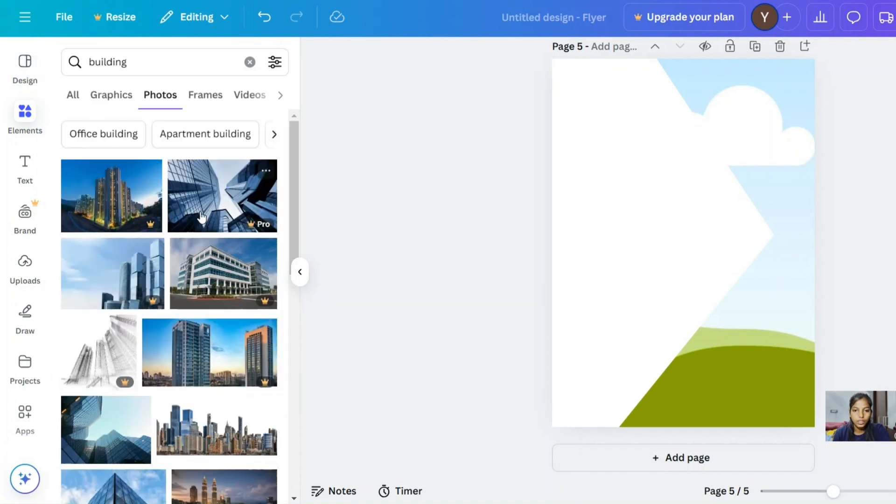
- Fill the frame with the pointed glass building photo against a cloudy sky and open all its magic recommendations
{"action": "scroll", "coordinate": [181, 217], "scroll_direction": "down", "scroll_amount": 5}
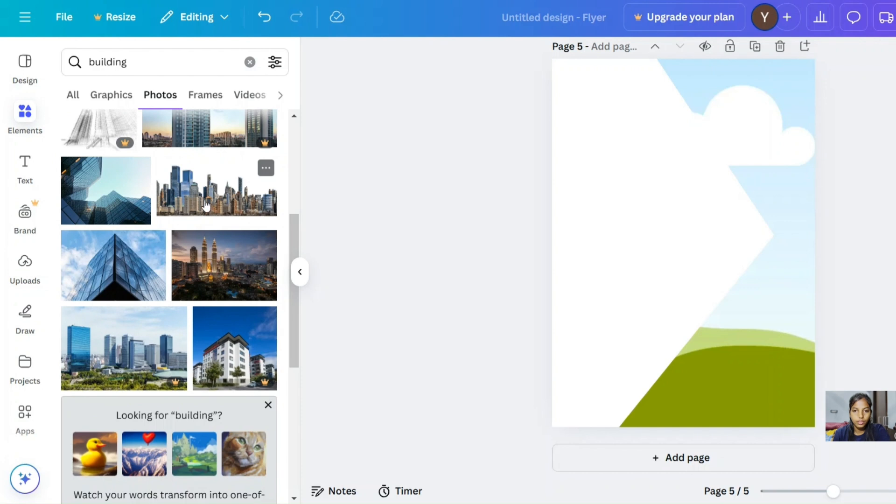
{"action": "left_click", "coordinate": [135, 285]}
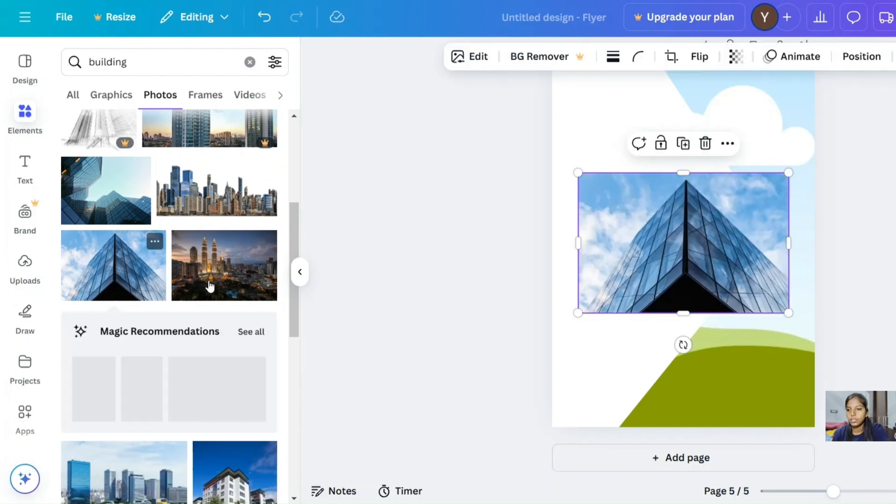
{"action": "left_click_drag", "start_coordinate": [632, 223], "coordinate": [763, 126]}
{"action": "scroll", "coordinate": [106, 321], "scroll_direction": "down", "scroll_amount": 3}
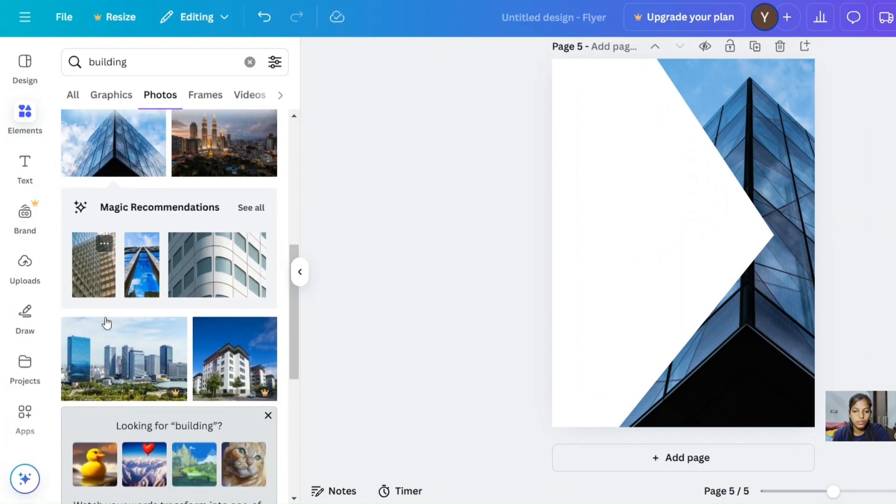
{"action": "left_click", "coordinate": [251, 207]}
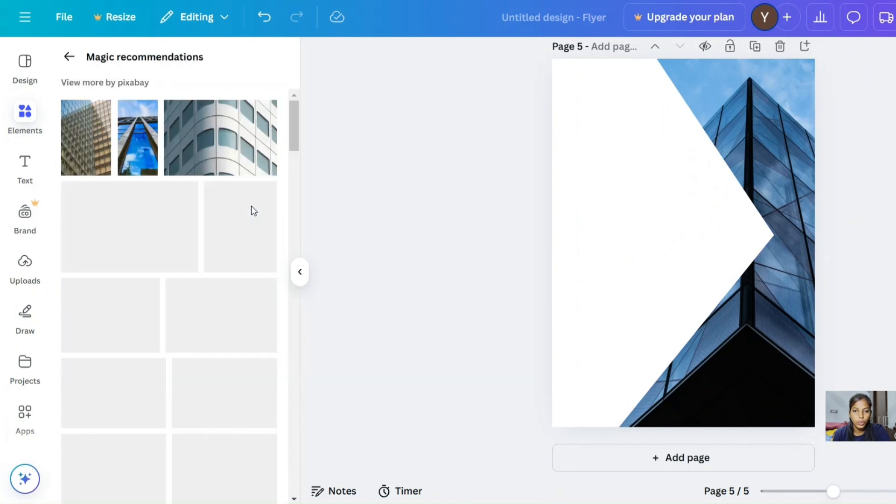
- Try the upward-view photo of the bright blue glass building in the frame
{"action": "left_click", "coordinate": [152, 136]}
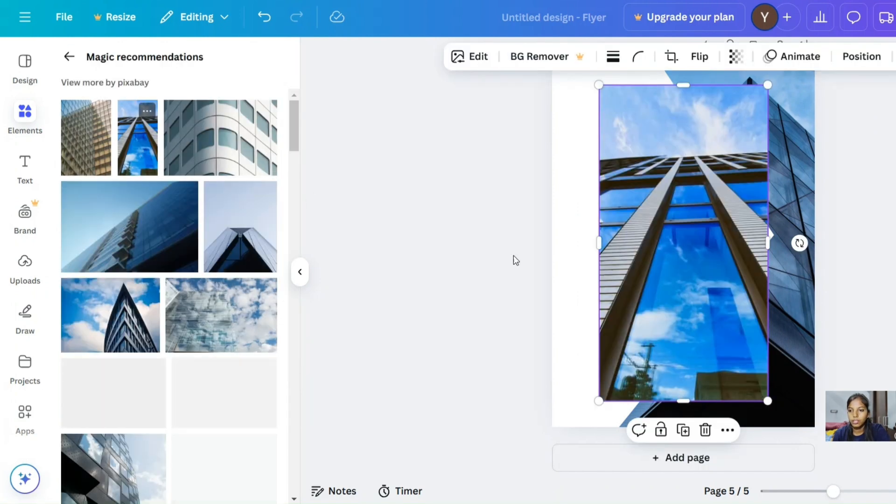
{"action": "left_click_drag", "start_coordinate": [731, 231], "coordinate": [781, 227]}
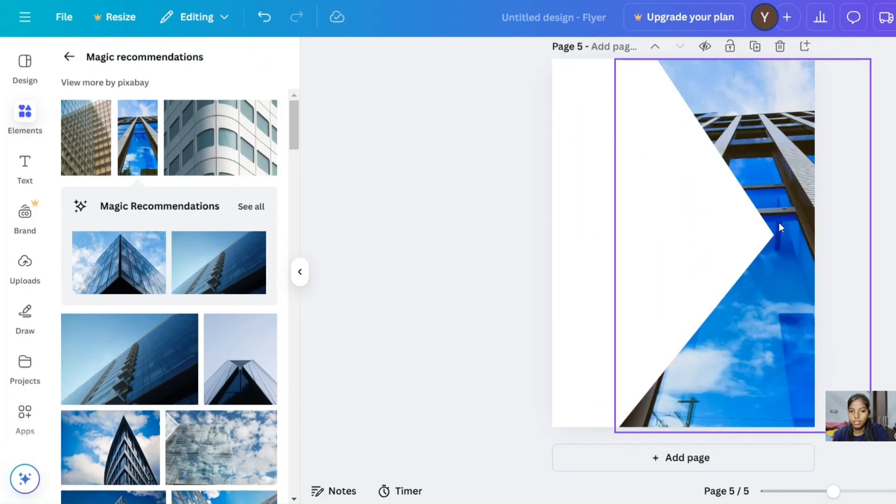
- Fill the frame with the recommended street-level photo of the curved blue glass tower
{"action": "scroll", "coordinate": [150, 392], "scroll_direction": "down", "scroll_amount": 10}
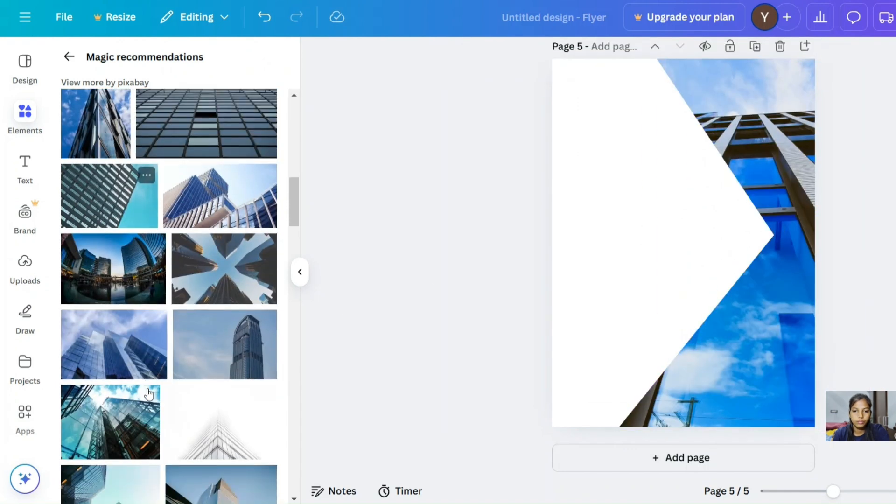
{"action": "scroll", "coordinate": [149, 393], "scroll_direction": "down", "scroll_amount": 10}
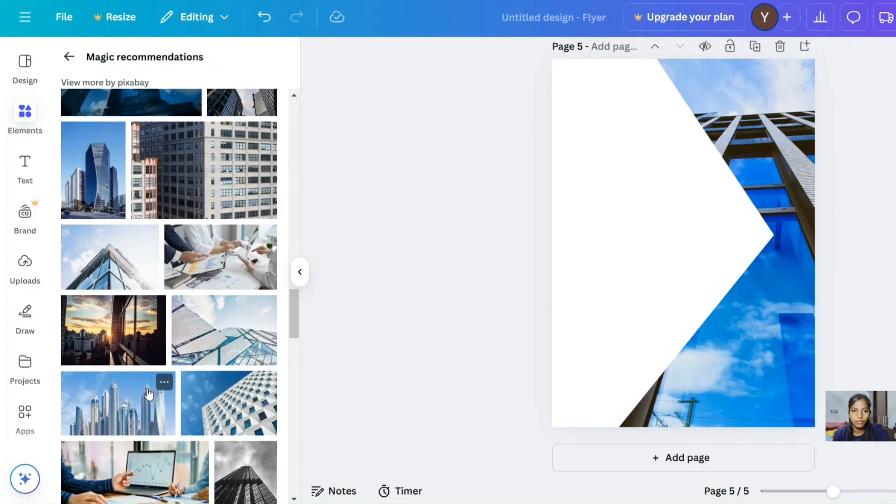
{"action": "left_click", "coordinate": [92, 196]}
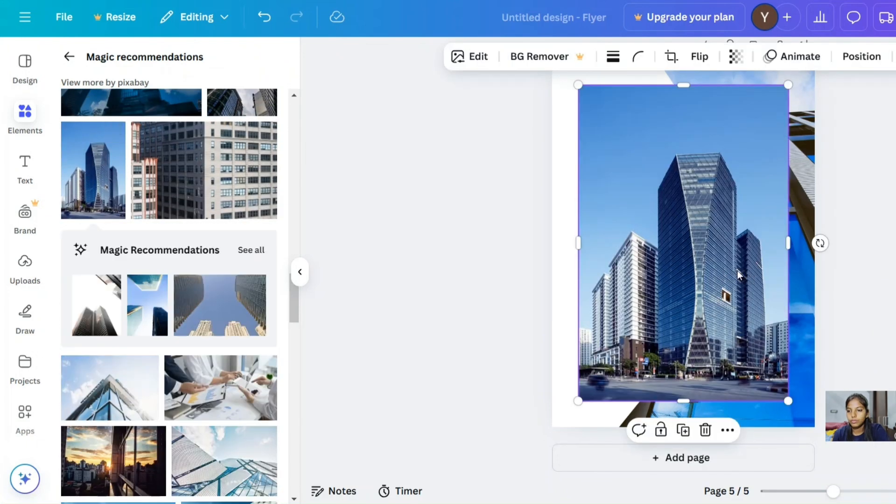
{"action": "left_click_drag", "start_coordinate": [705, 281], "coordinate": [783, 275]}
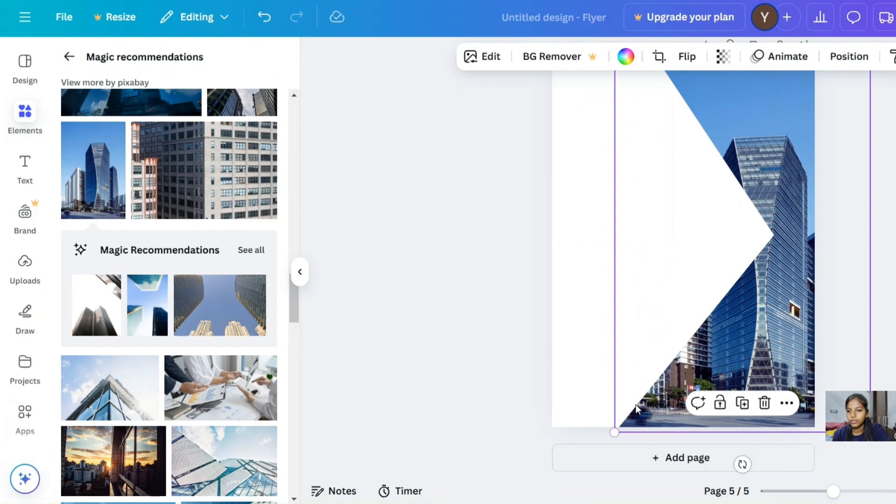
- Crop the tower photo by enlarging it inside the frame and shifting it so the tower fills the right side
{"action": "double_click", "coordinate": [766, 282]}
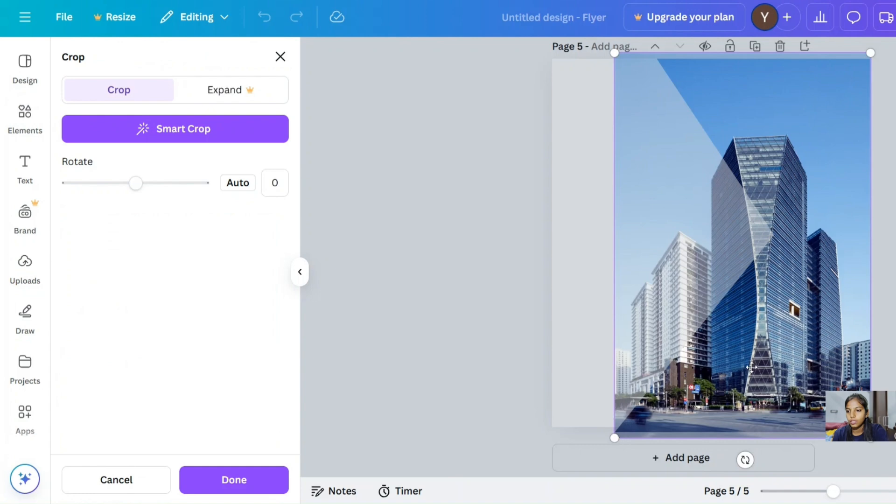
{"action": "left_click_drag", "start_coordinate": [776, 362], "coordinate": [781, 351]}
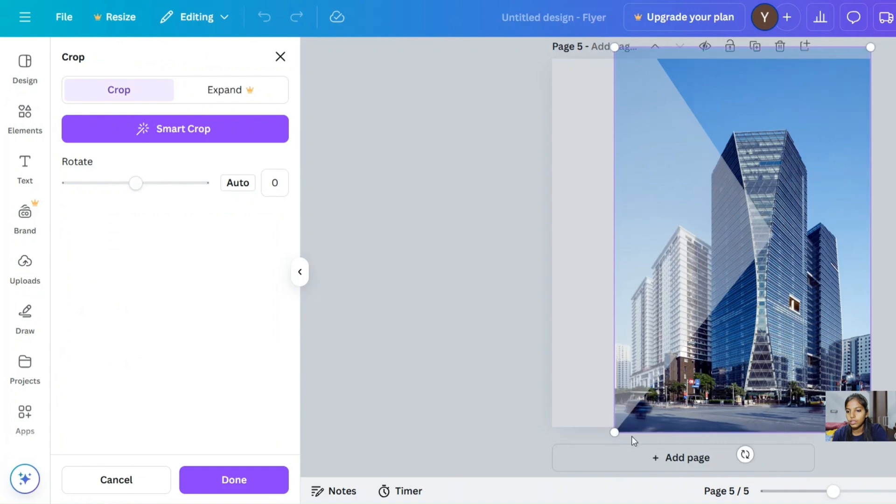
{"action": "left_click_drag", "start_coordinate": [526, 493], "coordinate": [514, 503]}
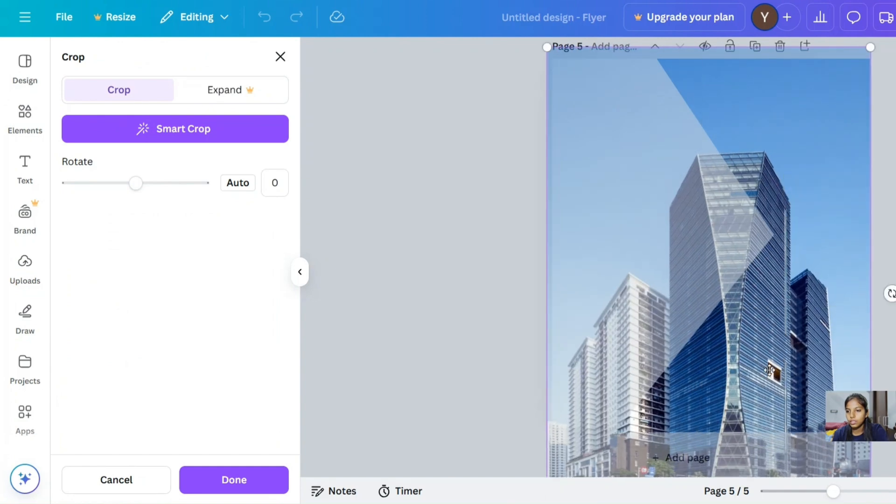
{"action": "left_click_drag", "start_coordinate": [769, 370], "coordinate": [843, 294]}
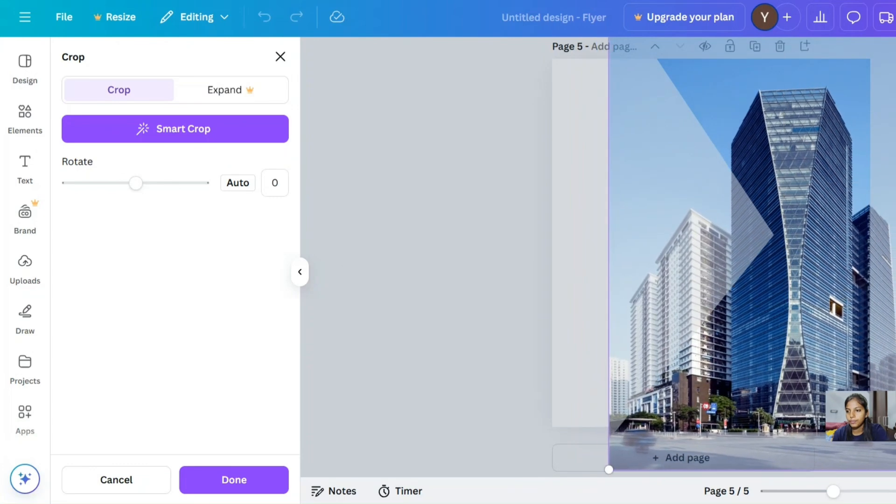
{"action": "left_click", "coordinate": [892, 299]}
{"action": "left_click", "coordinate": [892, 299]}
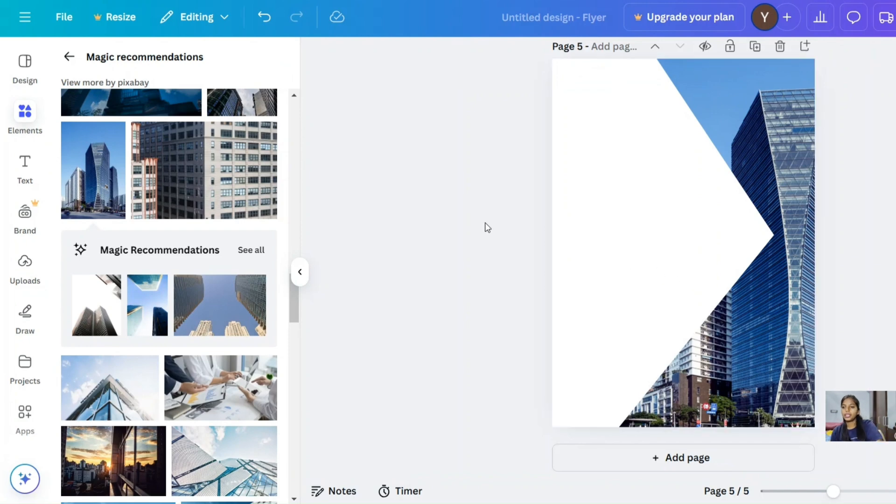
{"action": "scroll", "coordinate": [484, 226], "scroll_direction": "up", "scroll_amount": 2}
{"action": "scroll", "coordinate": [473, 220], "scroll_direction": "down", "scroll_amount": 1}
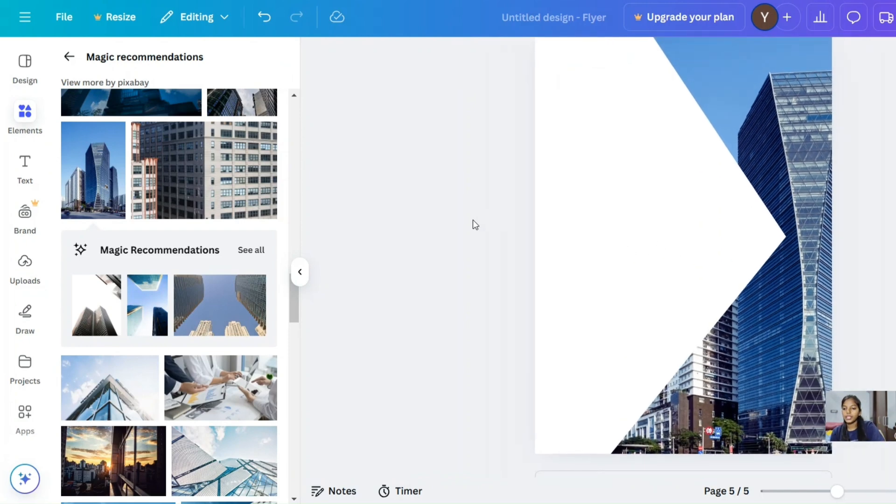
- Add an uppercase heading "BUY" in the upper-left area of page 5 and shrink it to size 31.8
{"action": "left_click", "coordinate": [537, 218]}
{"action": "scroll", "coordinate": [537, 219], "scroll_direction": "up", "scroll_amount": 1}
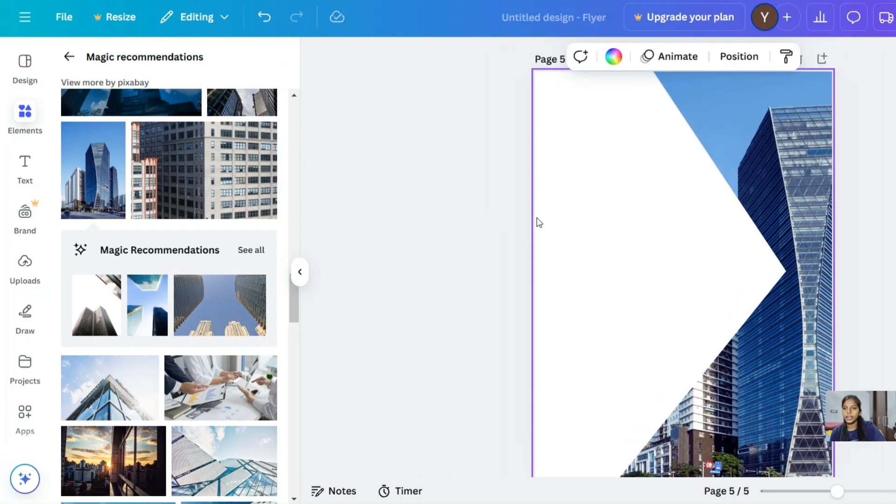
{"action": "left_click", "coordinate": [450, 208]}
{"action": "left_click", "coordinate": [18, 169]}
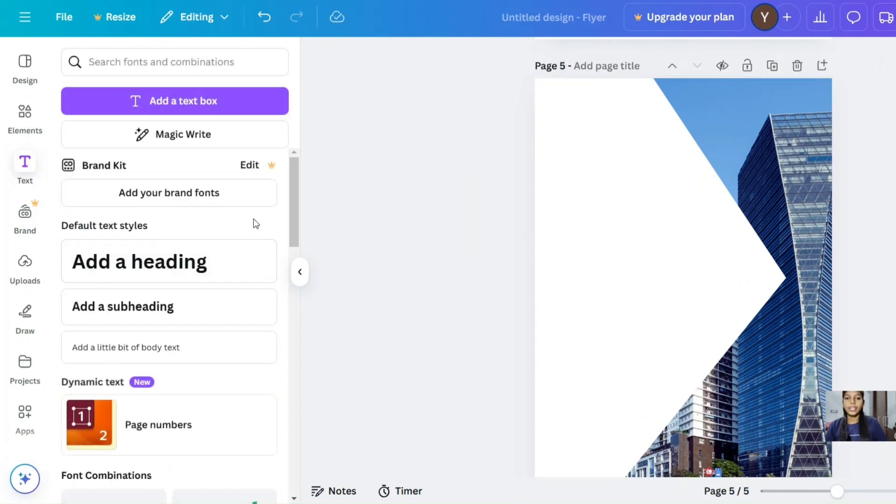
{"action": "left_click", "coordinate": [131, 271]}
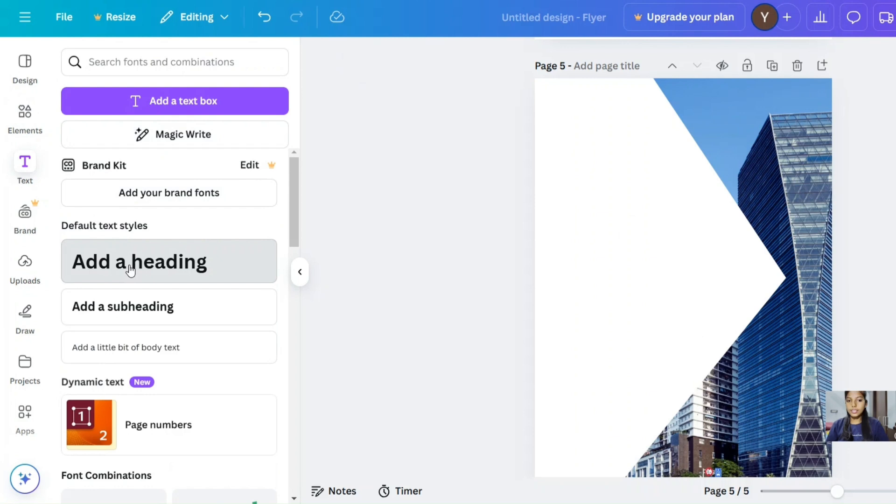
{"action": "type", "text": "buy"}
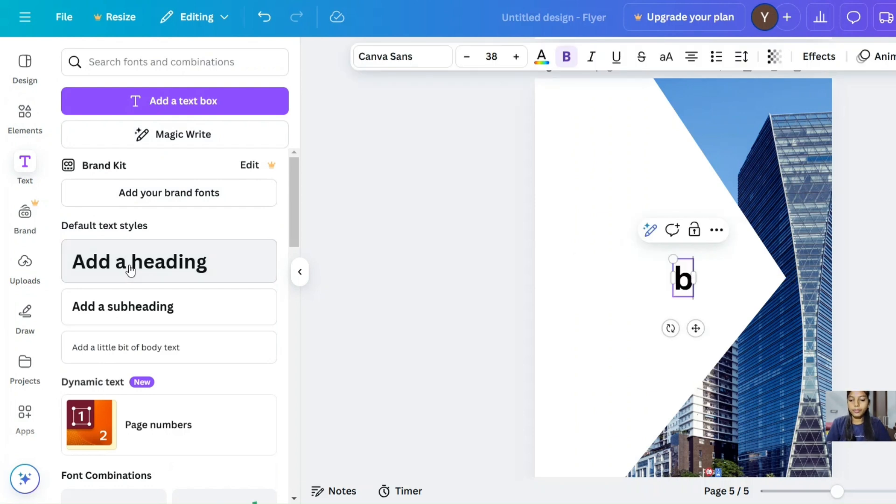
{"action": "left_click", "coordinate": [666, 56]}
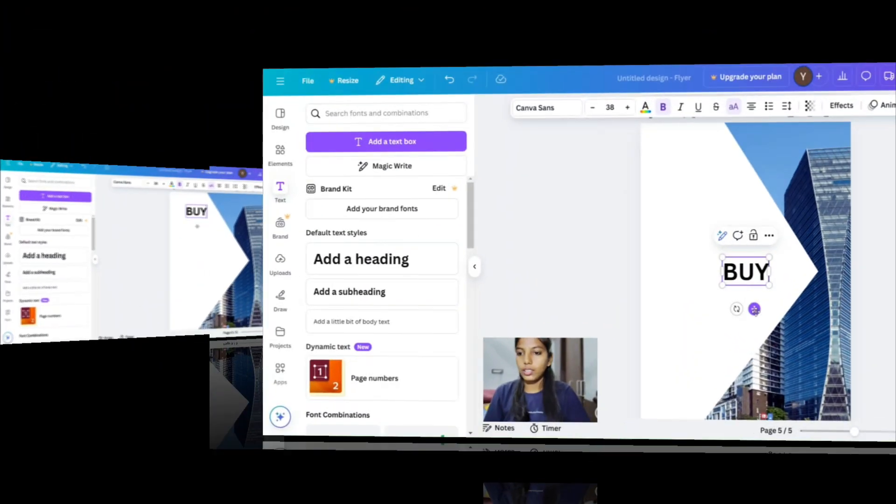
{"action": "left_click_drag", "start_coordinate": [695, 328], "coordinate": [594, 171]}
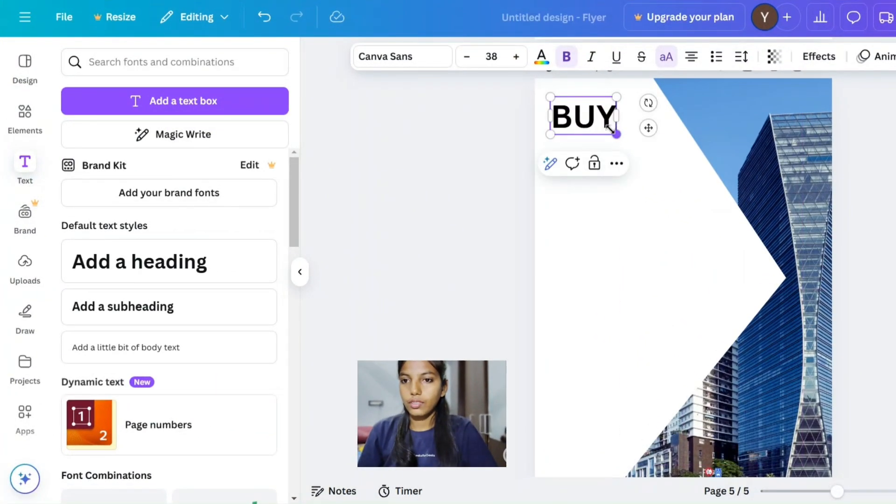
{"action": "left_click_drag", "start_coordinate": [609, 128], "coordinate": [584, 179]}
- Duplicate the "BUY" heading, place the copy directly below it, and change its text to "YOUR"
{"action": "left_click", "coordinate": [616, 165]}
{"action": "double_click", "coordinate": [592, 150]}
{"action": "type", "text": "YOUR"}
{"action": "left_click", "coordinate": [501, 255]}
- Duplicate a headline word as "IDEAL", place it below "YOUR", and enlarge it to about size 40.1
{"action": "left_click", "coordinate": [609, 103]}
{"action": "double_click", "coordinate": [585, 179]}
{"action": "type", "text": "IDEAL"}
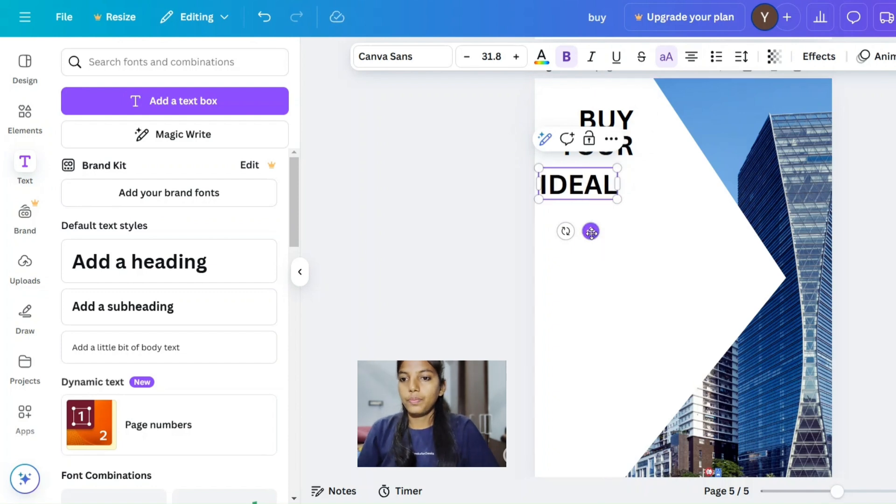
{"action": "left_click_drag", "start_coordinate": [590, 231], "coordinate": [607, 224]}
{"action": "left_click_drag", "start_coordinate": [555, 191], "coordinate": [536, 197]}
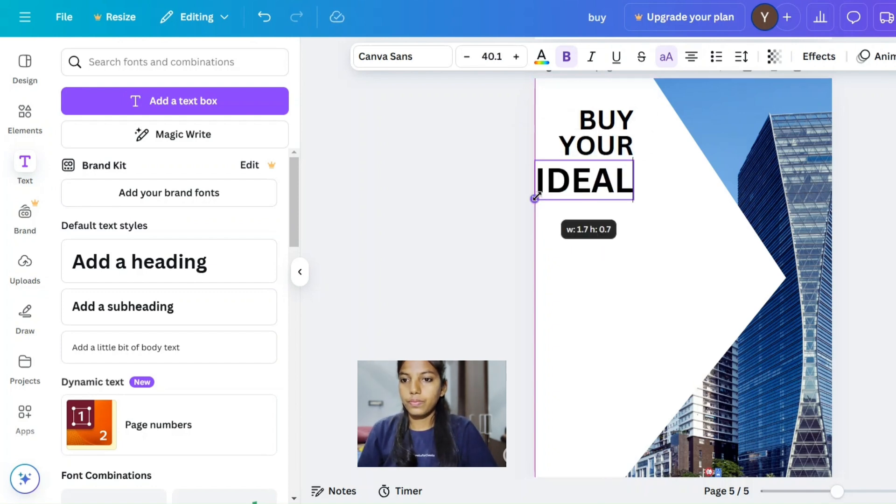
- Duplicate the "YOUR" heading, place the copy below "IDEAL", and change its text to "HOUSE"
{"action": "left_click", "coordinate": [599, 147]}
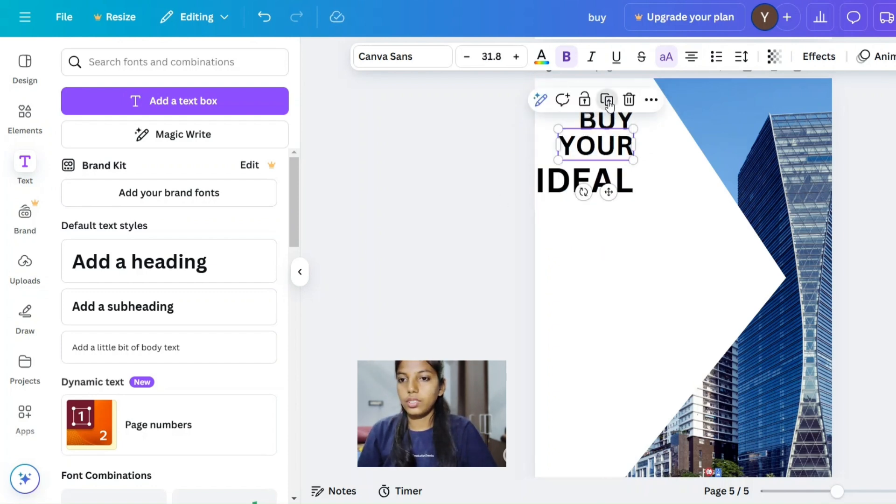
{"action": "left_click", "coordinate": [608, 99]}
{"action": "left_click_drag", "start_coordinate": [603, 152], "coordinate": [559, 214]}
{"action": "double_click", "coordinate": [593, 218]}
{"action": "type", "text": "HOUSE"}
{"action": "left_click", "coordinate": [640, 280]}
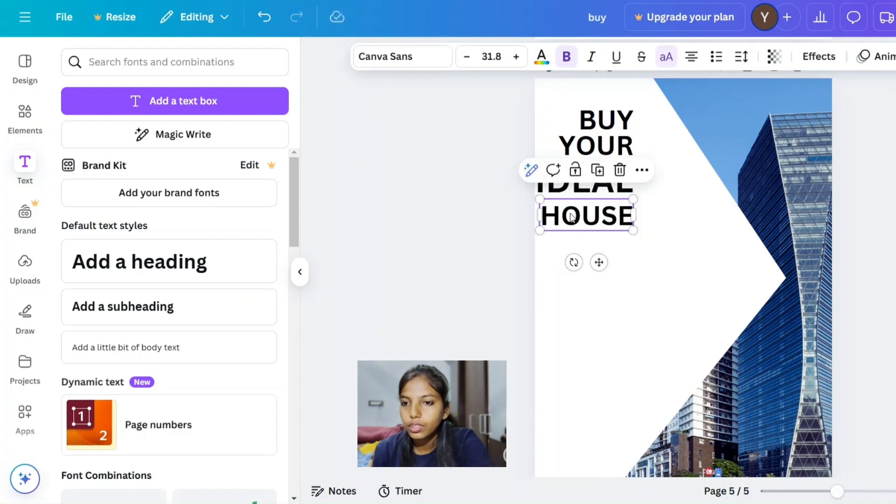
- Move "BUY" near the page's left margin and shift "YOUR", "IDEAL" and "HOUSE" sideways beneath it
{"action": "left_click", "coordinate": [494, 224]}
{"action": "left_click_drag", "start_coordinate": [599, 117], "coordinate": [561, 108]}
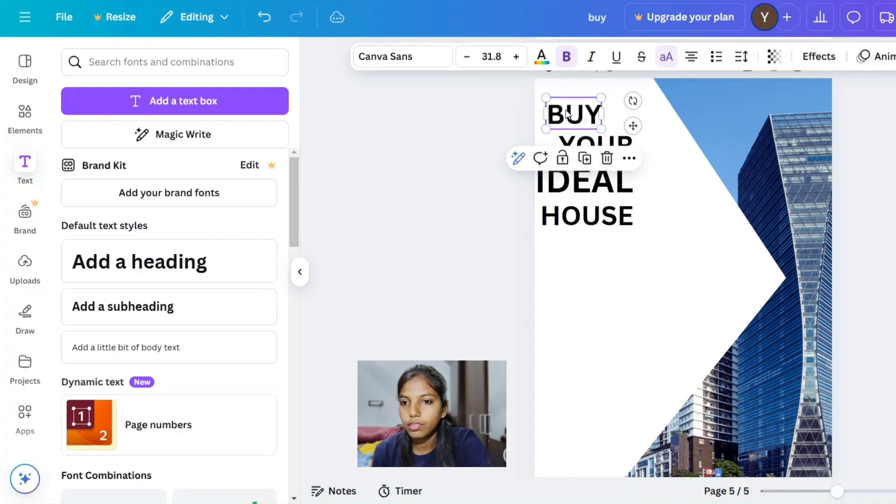
{"action": "left_click_drag", "start_coordinate": [586, 141], "coordinate": [578, 140]}
{"action": "left_click_drag", "start_coordinate": [545, 181], "coordinate": [566, 181]}
{"action": "left_click_drag", "start_coordinate": [550, 217], "coordinate": [571, 217]}
{"action": "left_click_drag", "start_coordinate": [506, 206], "coordinate": [607, 100]}
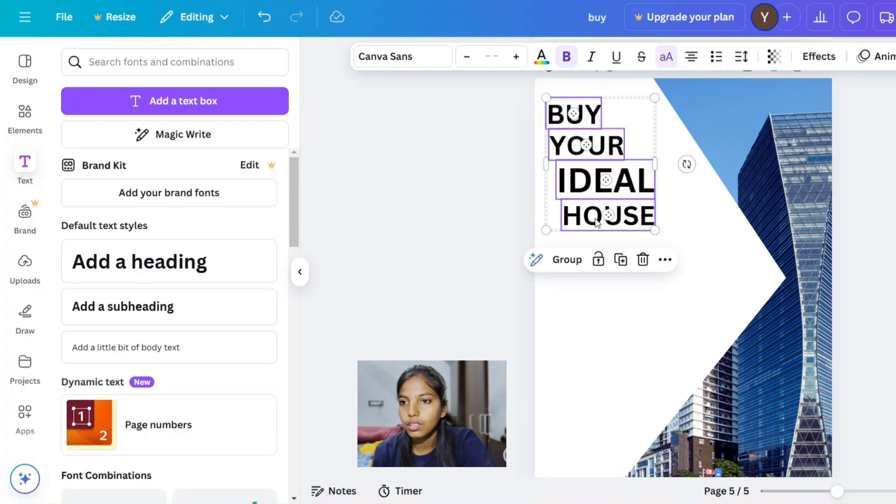
{"action": "left_click", "coordinate": [480, 200]}
- Align the left edges of "YOUR", "IDEAL" and "HOUSE" with "BUY" and tighten the vertical gaps around "IDEAL"
{"action": "left_click_drag", "start_coordinate": [584, 145], "coordinate": [581, 144]}
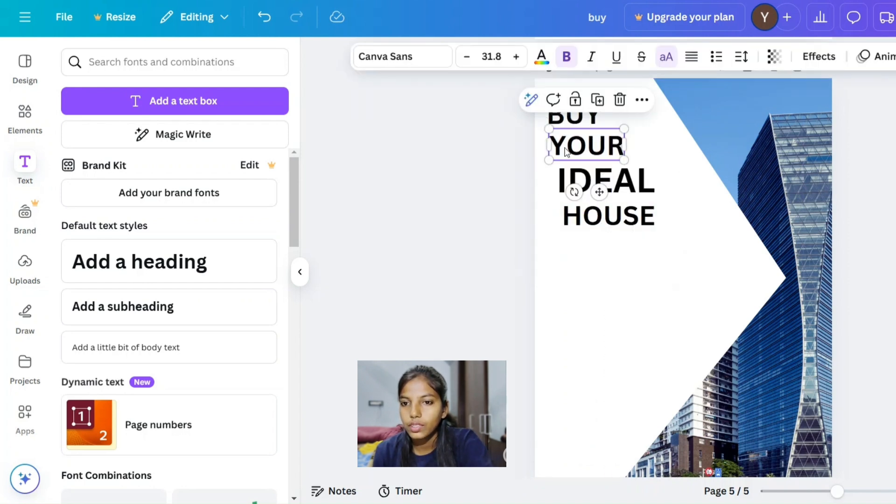
{"action": "left_click_drag", "start_coordinate": [590, 180], "coordinate": [578, 180]}
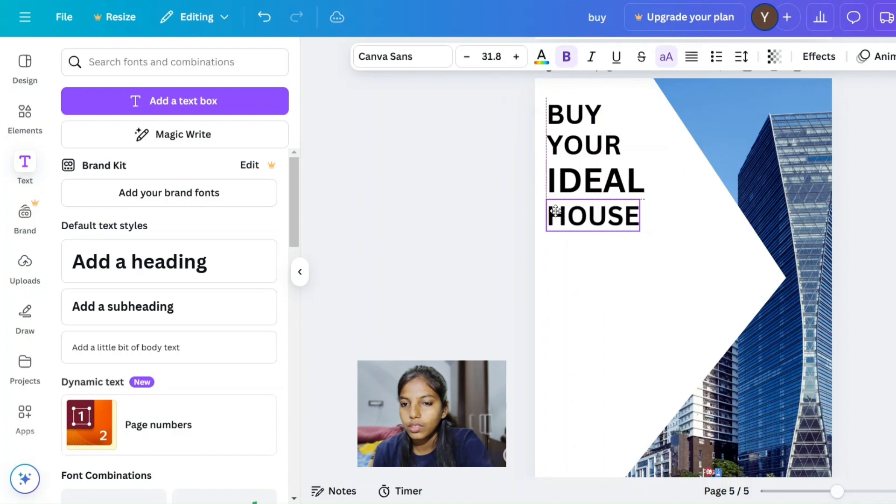
{"action": "left_click_drag", "start_coordinate": [556, 207], "coordinate": [555, 204]}
{"action": "left_click", "coordinate": [476, 127]}
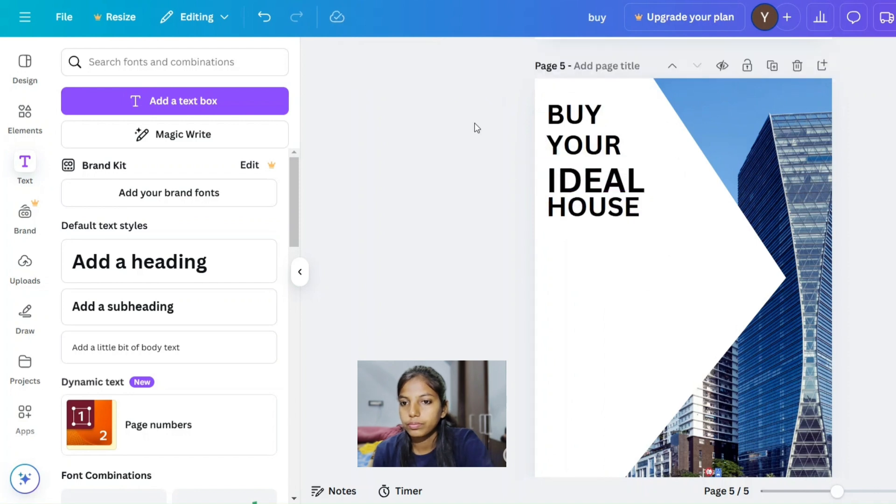
{"action": "left_click_drag", "start_coordinate": [567, 143], "coordinate": [577, 133]}
{"action": "left_click", "coordinate": [413, 213]}
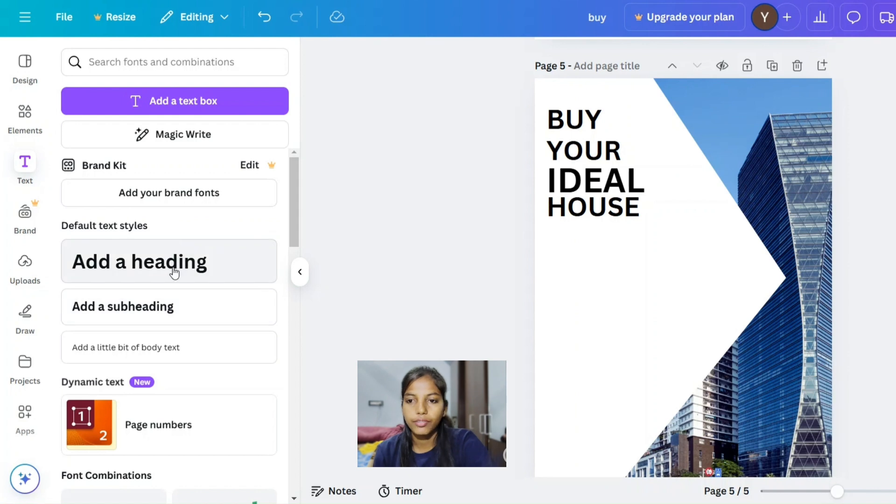
- Add a heading reading "Features of Home" below the headline and shrink it to size 15.8
{"action": "left_click", "coordinate": [196, 261]}
{"action": "type", "text": "Features of Home"}
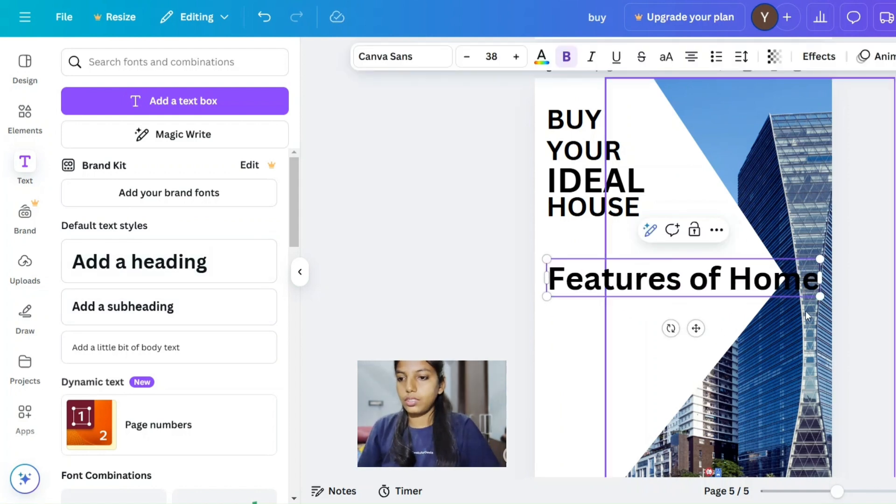
{"action": "left_click_drag", "start_coordinate": [820, 296], "coordinate": [660, 276]}
{"action": "left_click", "coordinate": [583, 283]}
- Duplicate the "Features of Home" text, change the copy to "2 Bedroom", and place it just below
{"action": "left_click", "coordinate": [600, 268]}
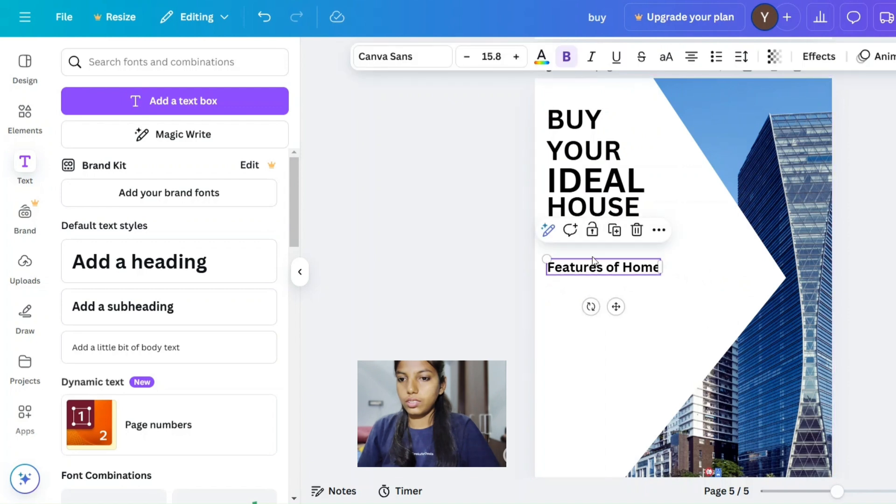
{"action": "left_click_drag", "start_coordinate": [600, 268], "coordinate": [601, 307]}
{"action": "double_click", "coordinate": [601, 307]}
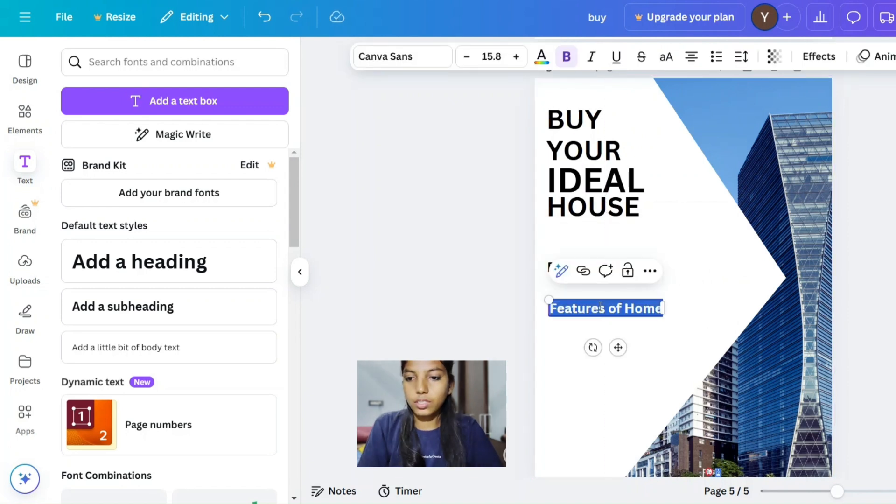
{"action": "key", "text": "BackSpace"}
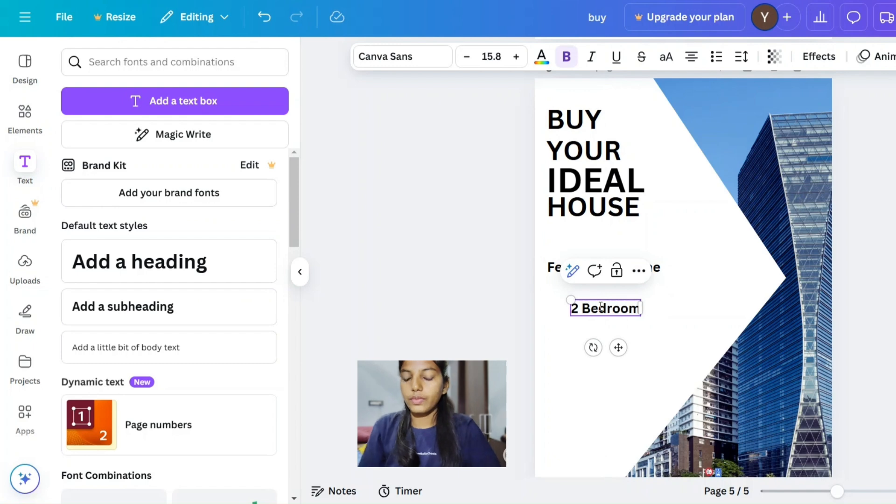
{"action": "mouse_move", "coordinate": [618, 347]}
{"action": "left_mouse_down"}
{"action": "mouse_move", "coordinate": [595, 330]}
{"action": "mouse_move", "coordinate": [608, 334]}
{"action": "left_mouse_up"}
- Search the element photos for "tick" and browse the results for a usable tick mark
{"action": "left_click", "coordinate": [28, 113]}
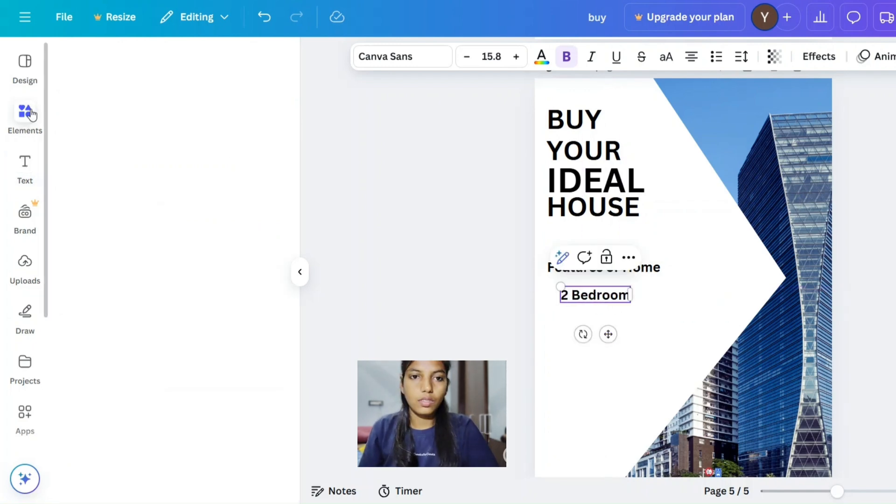
{"action": "left_click", "coordinate": [69, 56]}
{"action": "left_click_drag", "start_coordinate": [136, 69], "coordinate": [2, 71]}
{"action": "type", "text": "tick"}
{"action": "key", "text": "Return"}
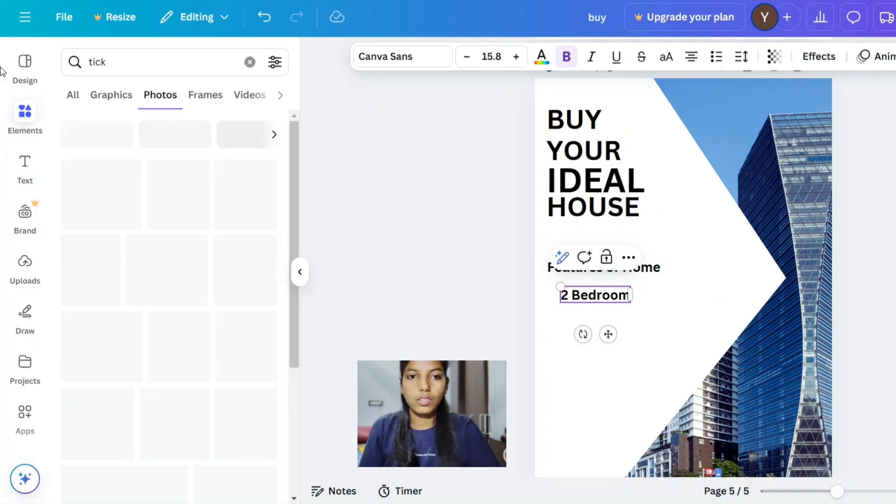
{"action": "scroll", "coordinate": [156, 289], "scroll_direction": "down", "scroll_amount": 8}
{"action": "scroll", "coordinate": [158, 288], "scroll_direction": "up", "scroll_amount": 8}
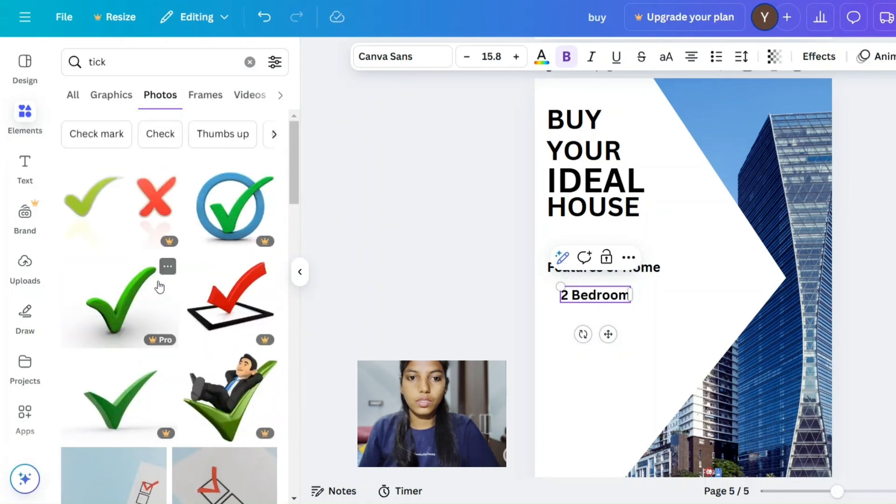
{"action": "scroll", "coordinate": [160, 287], "scroll_direction": "down", "scroll_amount": 10}
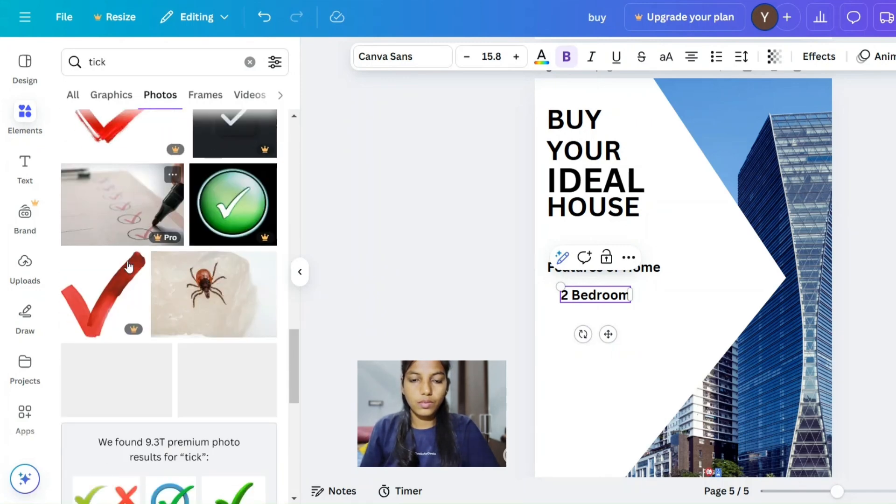
{"action": "scroll", "coordinate": [128, 264], "scroll_direction": "down", "scroll_amount": 15}
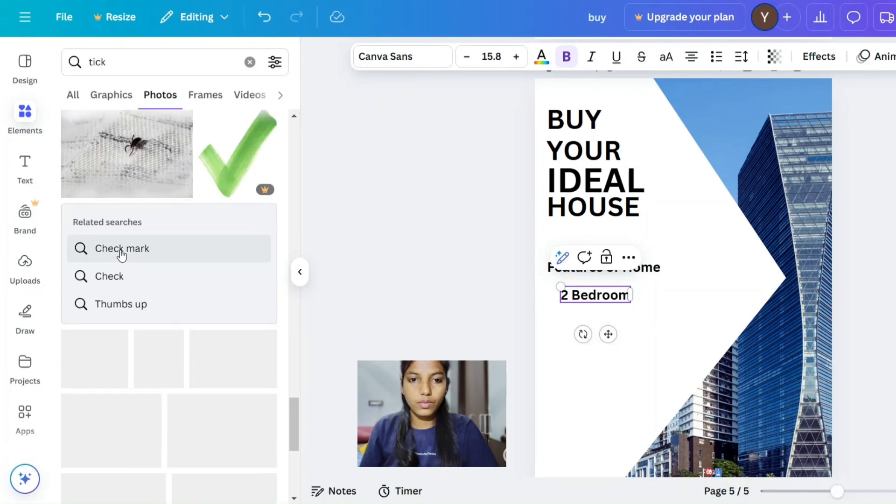
- Run the related "Check mark" search, limit it to graphics, and look through the check mark designs
{"action": "left_click", "coordinate": [122, 254]}
{"action": "scroll", "coordinate": [160, 299], "scroll_direction": "down", "scroll_amount": 15}
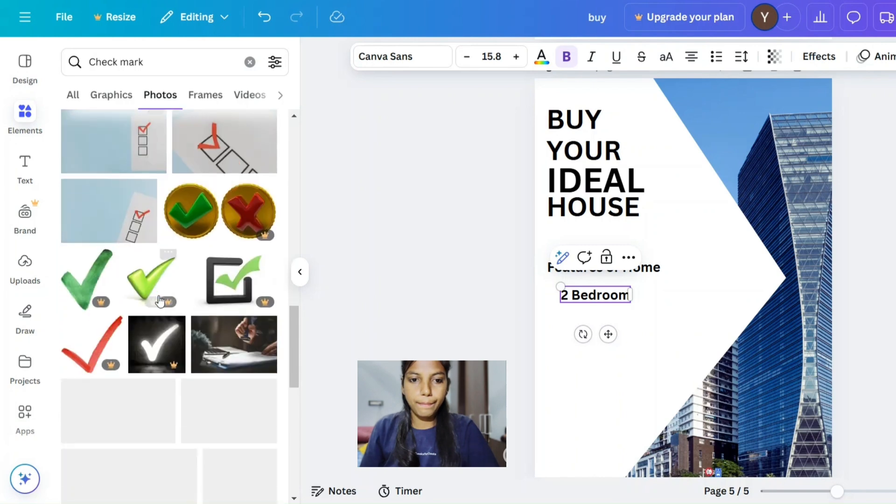
{"action": "scroll", "coordinate": [157, 280], "scroll_direction": "up", "scroll_amount": 15}
{"action": "left_click", "coordinate": [105, 95]}
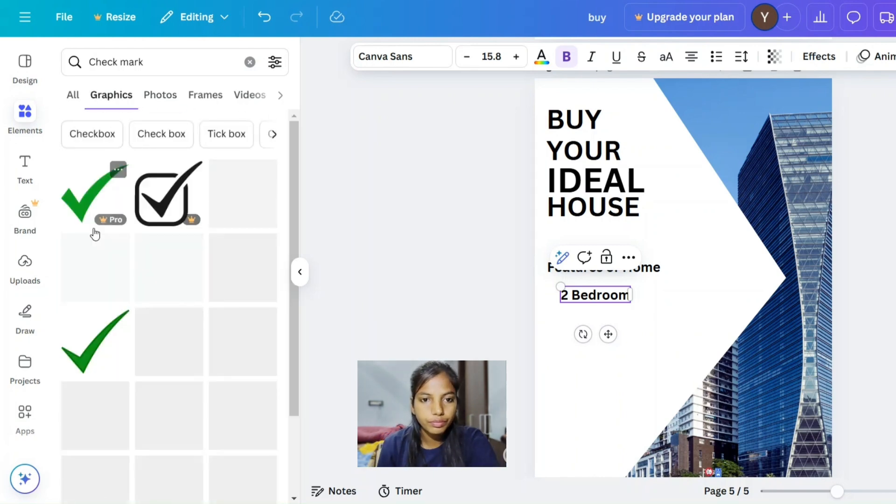
{"action": "scroll", "coordinate": [146, 287], "scroll_direction": "down", "scroll_amount": 5}
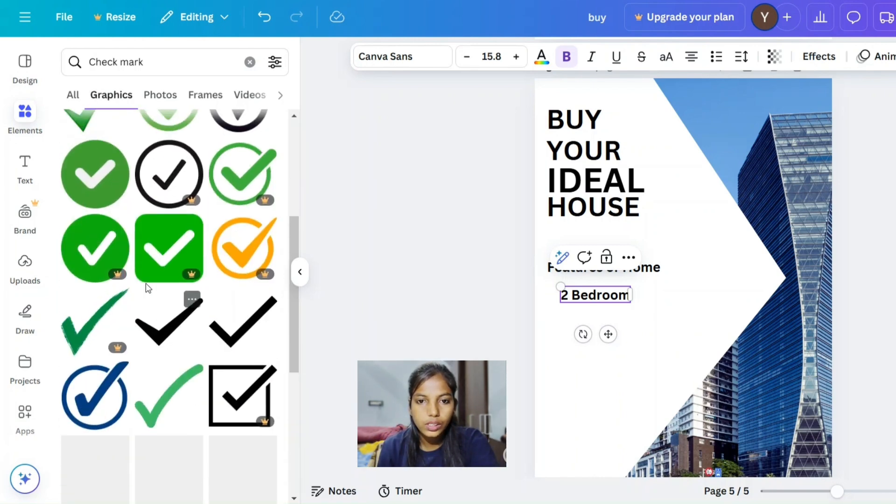
{"action": "scroll", "coordinate": [145, 282], "scroll_direction": "down", "scroll_amount": 15}
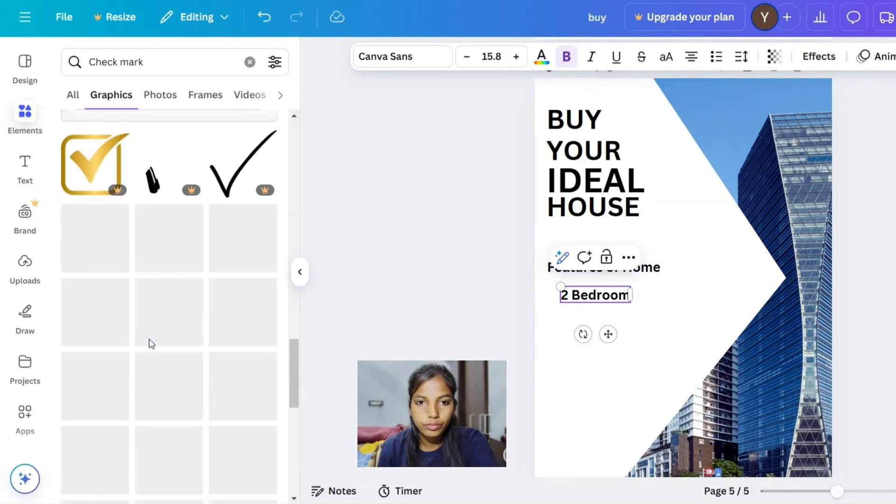
- Insert the plain green check mark, shrink it to text height, and position it and "2 Bedroom" side by side
{"action": "left_click", "coordinate": [182, 212]}
{"action": "left_click_drag", "start_coordinate": [742, 340], "coordinate": [635, 280]}
{"action": "left_click_drag", "start_coordinate": [642, 249], "coordinate": [563, 286]}
{"action": "left_click", "coordinate": [589, 295]}
{"action": "left_click", "coordinate": [566, 290]}
{"action": "mouse_move", "coordinate": [566, 334]}
{"action": "left_mouse_down"}
{"action": "mouse_move", "coordinate": [575, 332]}
{"action": "mouse_move", "coordinate": [567, 333]}
{"action": "left_mouse_up"}
{"action": "left_click_drag", "start_coordinate": [608, 294], "coordinate": [593, 289]}
{"action": "left_click", "coordinate": [518, 285]}
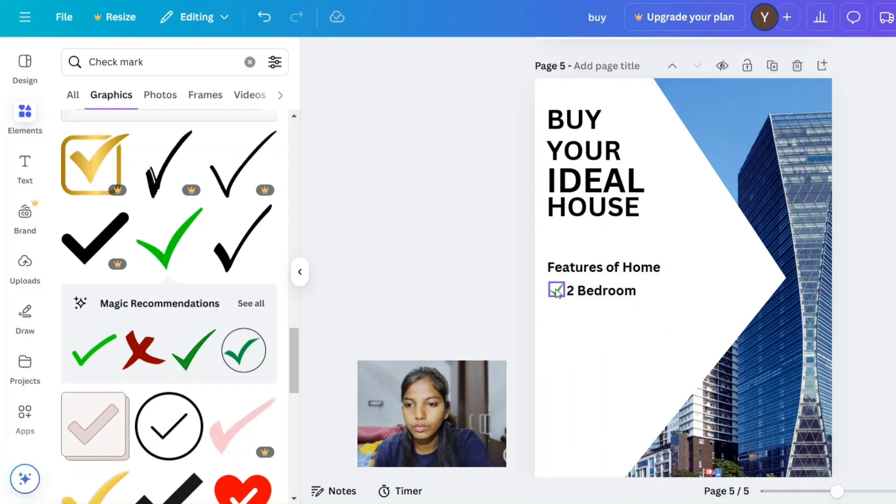
- Replace the plain check mark with the circled green one from its magic recommendations, shrunk and placed left of "2 Bedroom"
{"action": "left_click", "coordinate": [557, 290]}
{"action": "key", "text": "Delete"}
{"action": "left_click", "coordinate": [251, 304]}
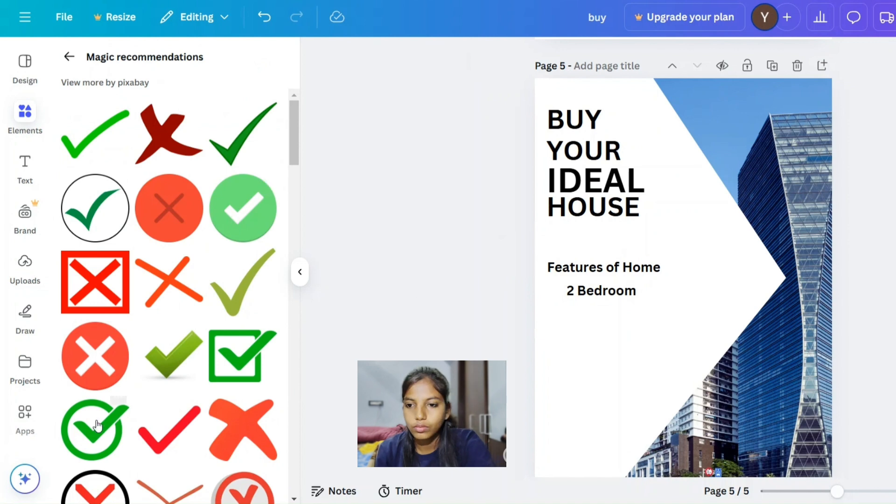
{"action": "left_click", "coordinate": [96, 426]}
{"action": "left_click_drag", "start_coordinate": [742, 336], "coordinate": [640, 248]}
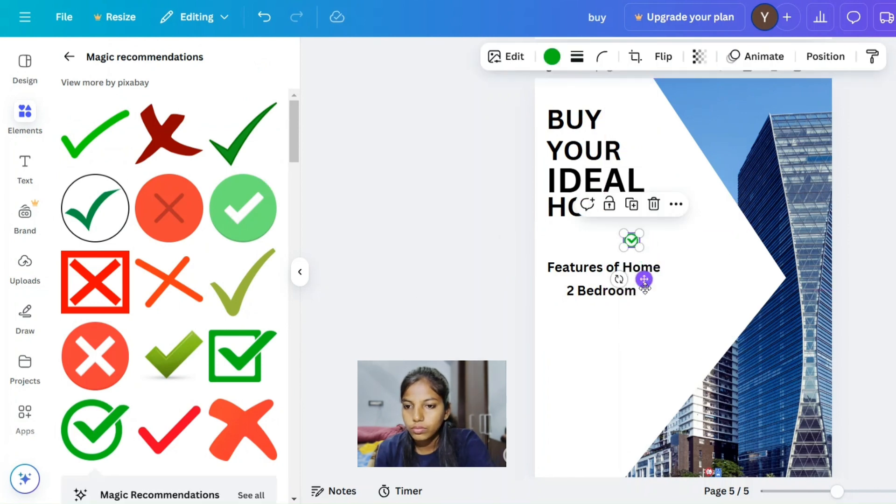
{"action": "left_click_drag", "start_coordinate": [645, 287], "coordinate": [571, 333]}
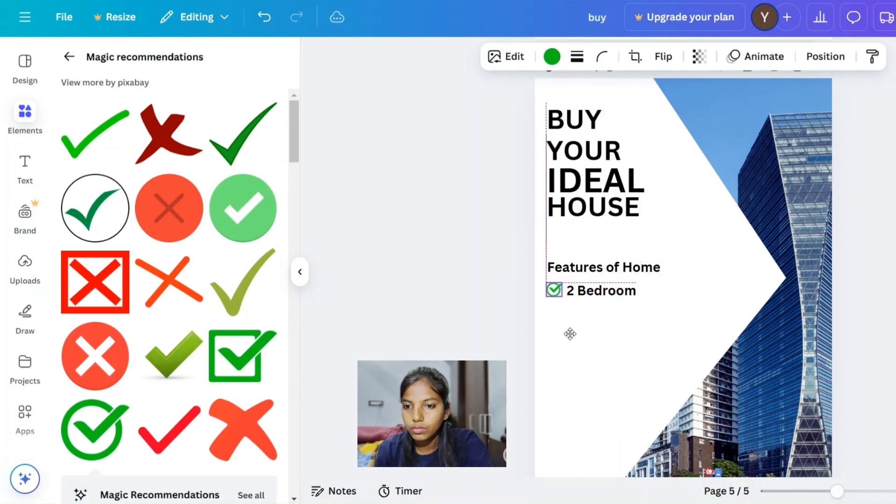
- Change the font of the "2 Bedroom" text to Montserrat
{"action": "left_click", "coordinate": [607, 291]}
{"action": "left_click", "coordinate": [411, 58]}
{"action": "left_click", "coordinate": [151, 242]}
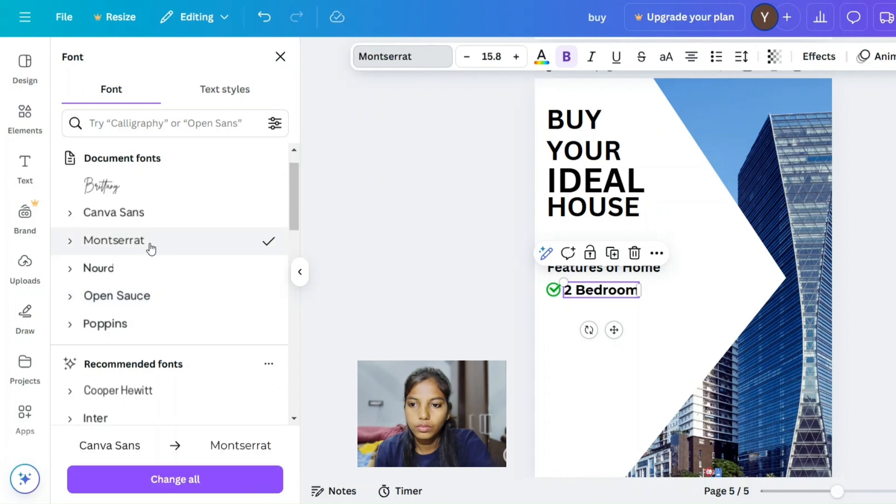
- Group the circled check mark with "2 Bedroom" and remove the bold formatting from the text
{"action": "left_click", "coordinate": [474, 319]}
{"action": "left_click_drag", "start_coordinate": [586, 297], "coordinate": [586, 298]}
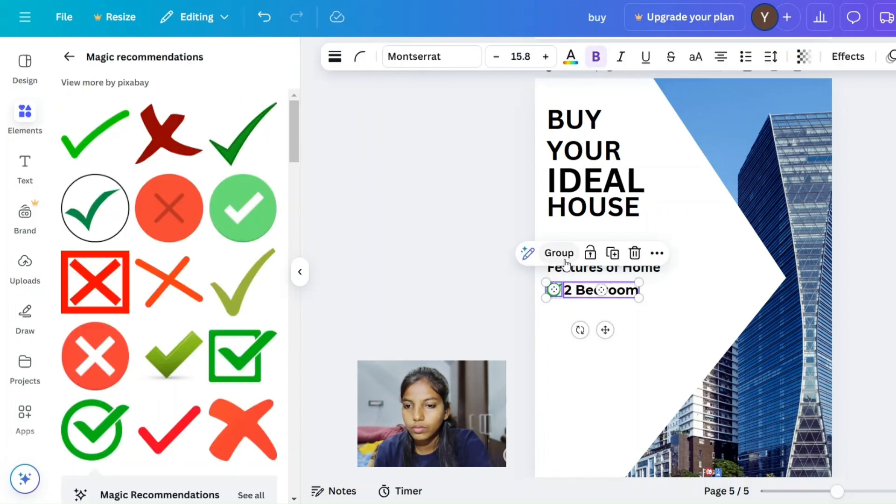
{"action": "left_click", "coordinate": [618, 253]}
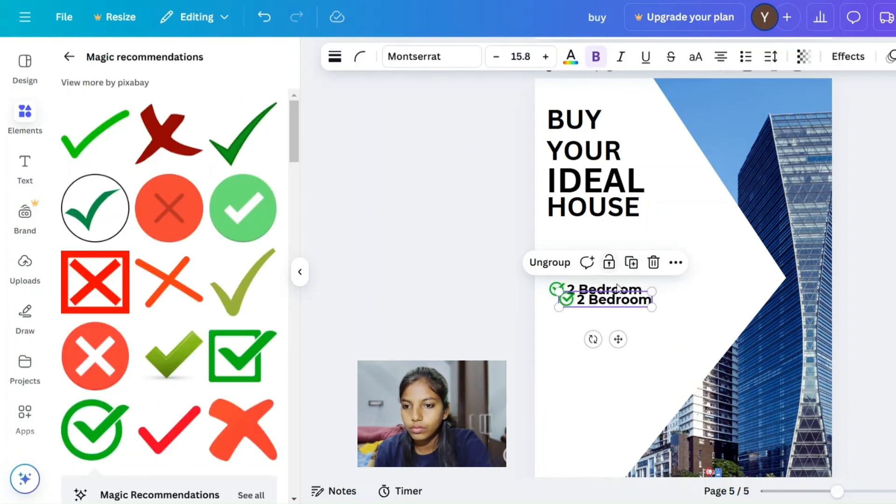
{"action": "left_click", "coordinate": [650, 264]}
{"action": "double_click", "coordinate": [614, 290]}
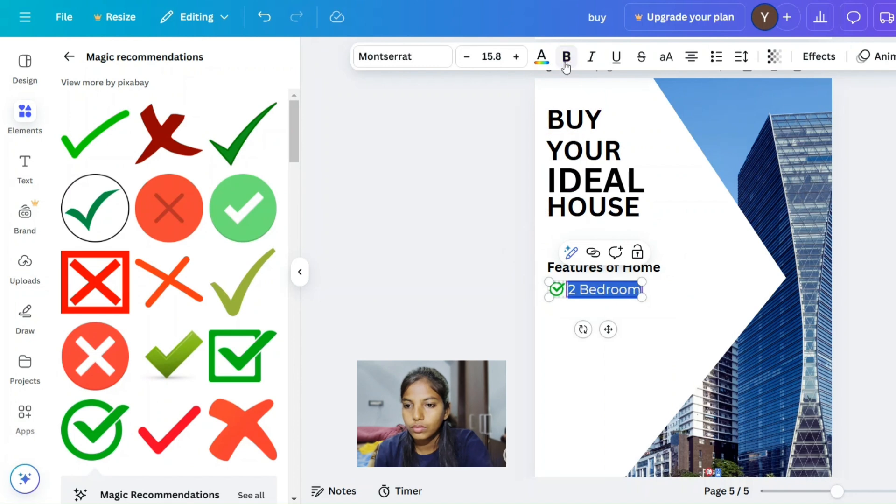
{"action": "left_click", "coordinate": [438, 309]}
- Duplicate the check-marked "2 Bedroom" row twice and stack the copies evenly beneath the original
{"action": "left_click", "coordinate": [556, 291]}
{"action": "left_click", "coordinate": [626, 257]}
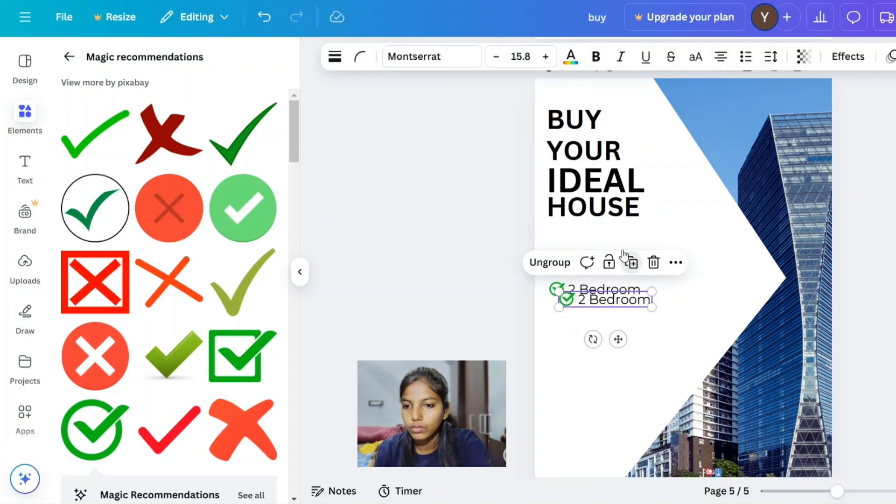
{"action": "left_click_drag", "start_coordinate": [618, 340], "coordinate": [603, 350]}
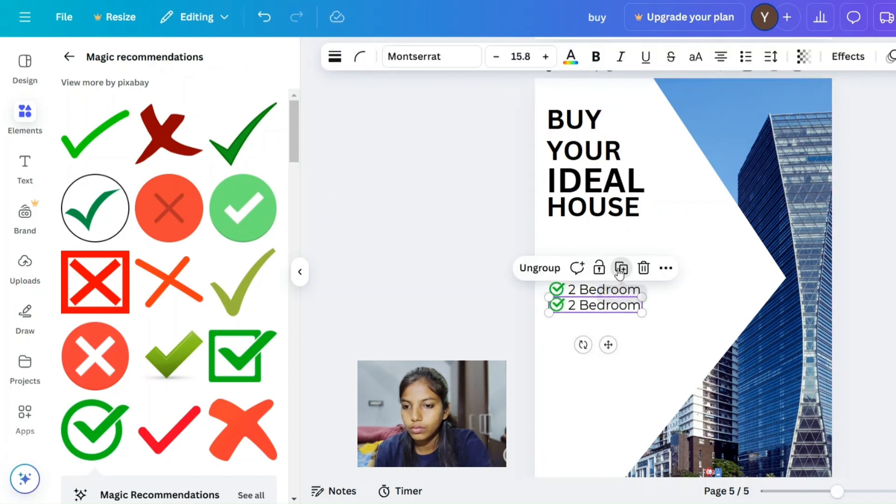
{"action": "left_click", "coordinate": [620, 269]}
{"action": "left_click", "coordinate": [601, 304]}
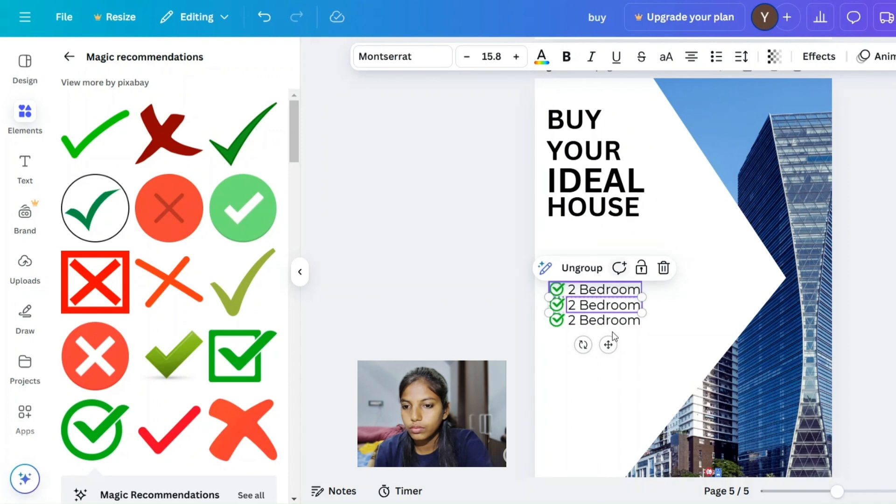
{"action": "left_click", "coordinate": [611, 332]}
{"action": "left_click", "coordinate": [572, 323]}
{"action": "left_click", "coordinate": [512, 331]}
{"action": "left_click", "coordinate": [554, 323]}
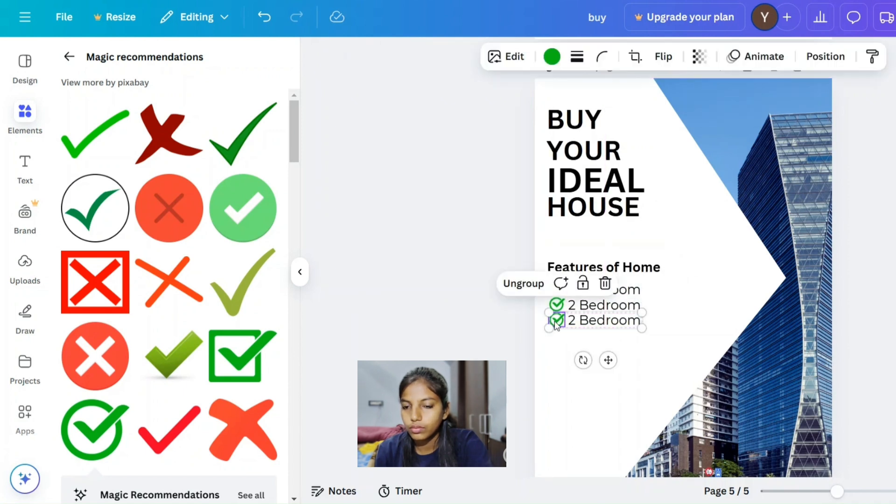
- Add four more copies of the check-marked row, continuing the even spacing for seven rows in all
{"action": "left_click_drag", "start_coordinate": [502, 330], "coordinate": [570, 324]}
{"action": "left_click", "coordinate": [617, 288]}
{"action": "left_click_drag", "start_coordinate": [617, 371], "coordinate": [603, 371]}
{"action": "left_click", "coordinate": [621, 299]}
{"action": "left_click", "coordinate": [621, 314]}
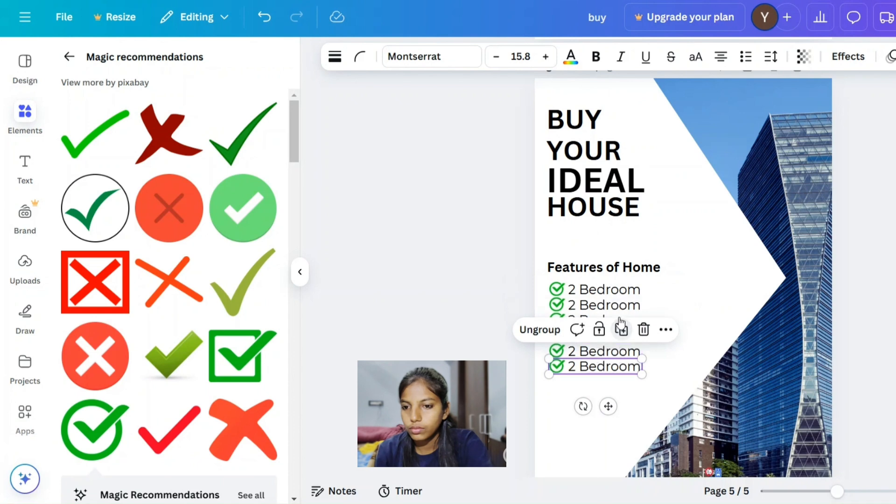
{"action": "left_click", "coordinate": [618, 335]}
- Change the second row's text to "2 Living room", ungroup it from its check mark and widen the text box to one line
{"action": "left_click", "coordinate": [602, 305]}
{"action": "left_click_drag", "start_coordinate": [567, 305], "coordinate": [640, 306]}
{"action": "type", "text": "2 Liv"}
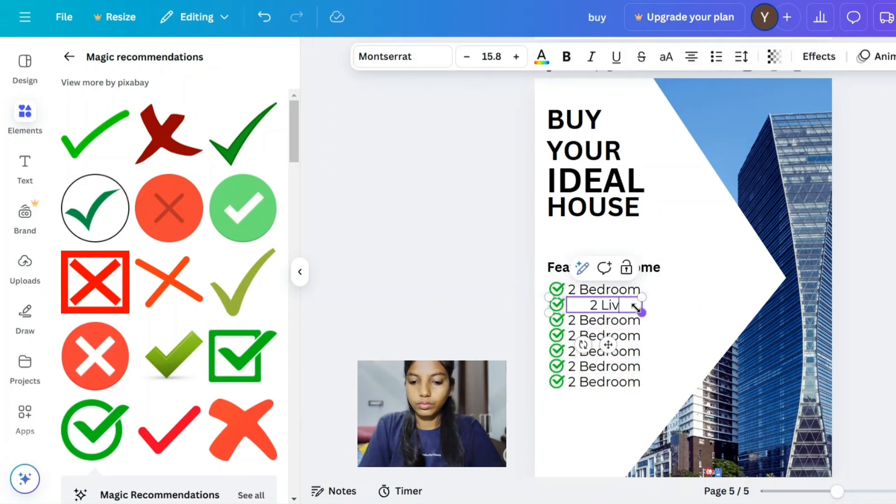
{"action": "type", "text": "ing roo,"}
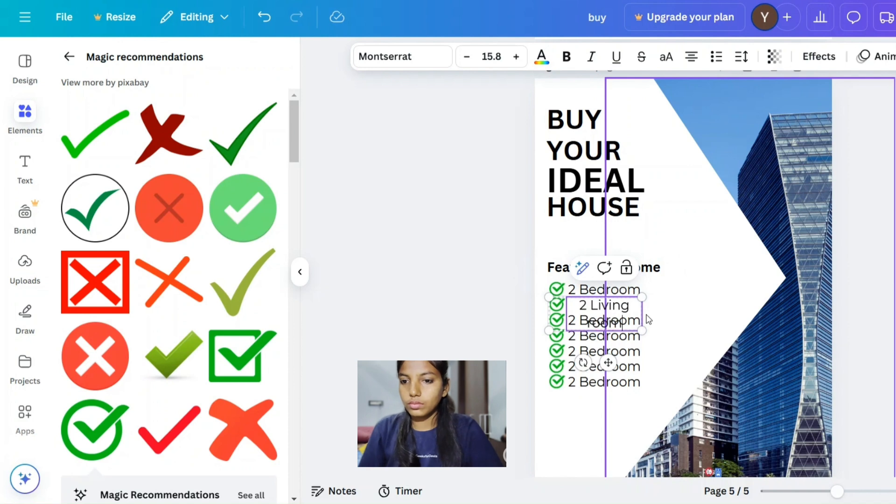
{"action": "left_click", "coordinate": [517, 299]}
{"action": "left_click", "coordinate": [589, 305]}
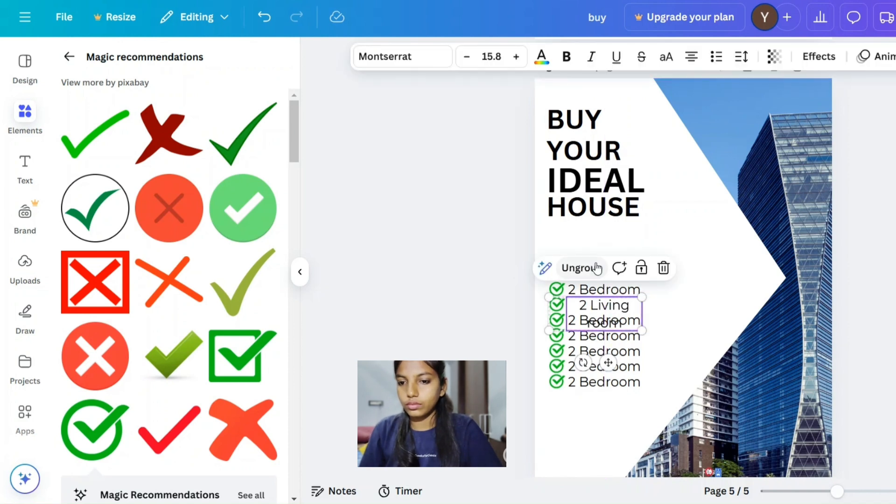
{"action": "left_click", "coordinate": [596, 268]}
{"action": "left_click", "coordinate": [488, 304]}
{"action": "left_click", "coordinate": [612, 310]}
{"action": "left_click_drag", "start_coordinate": [642, 311], "coordinate": [679, 316]}
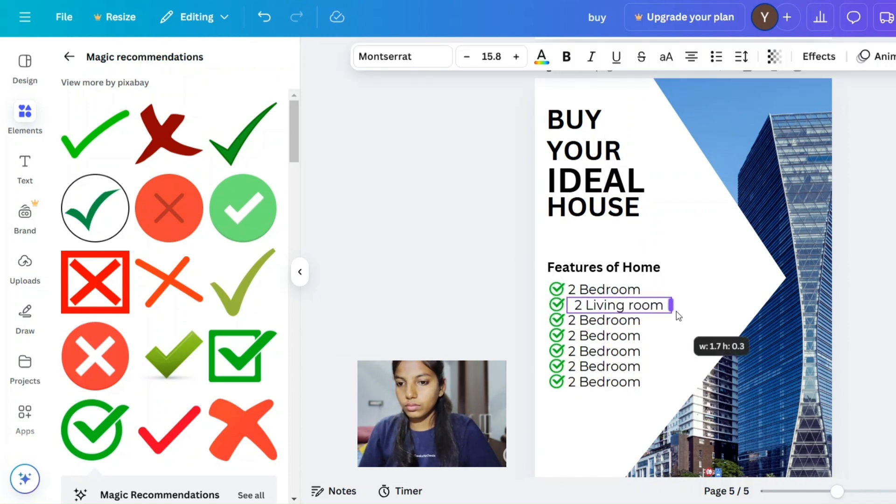
- Change the third row's text to "1 Kitchen", ungroup the row and narrow the text box to fit beside the check mark
{"action": "left_click", "coordinate": [635, 324]}
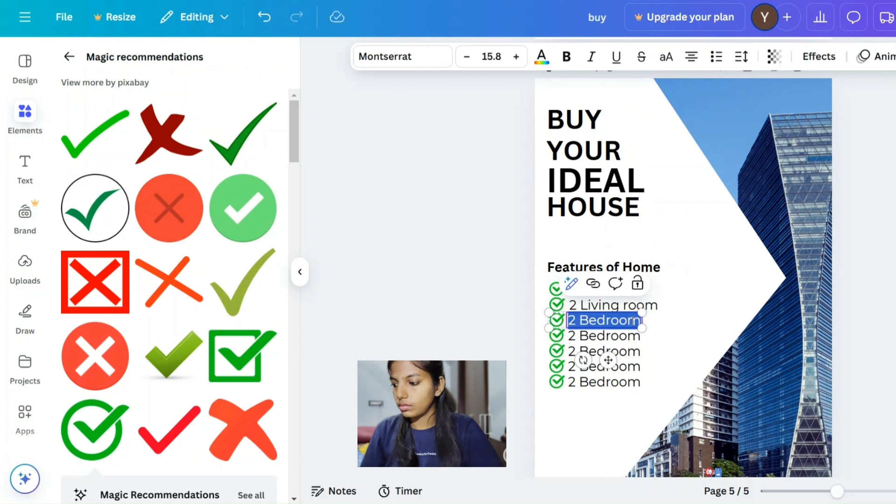
{"action": "type", "text": "1ki"}
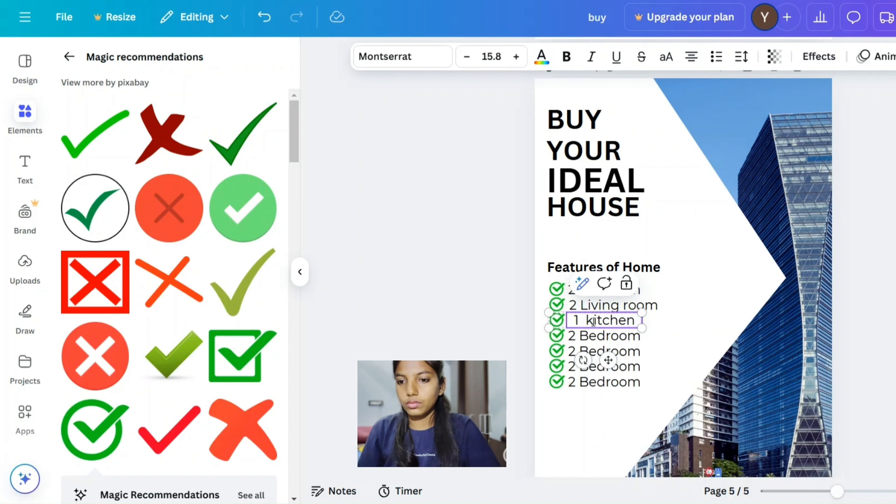
{"action": "left_click", "coordinate": [510, 341]}
{"action": "left_click", "coordinate": [598, 321]}
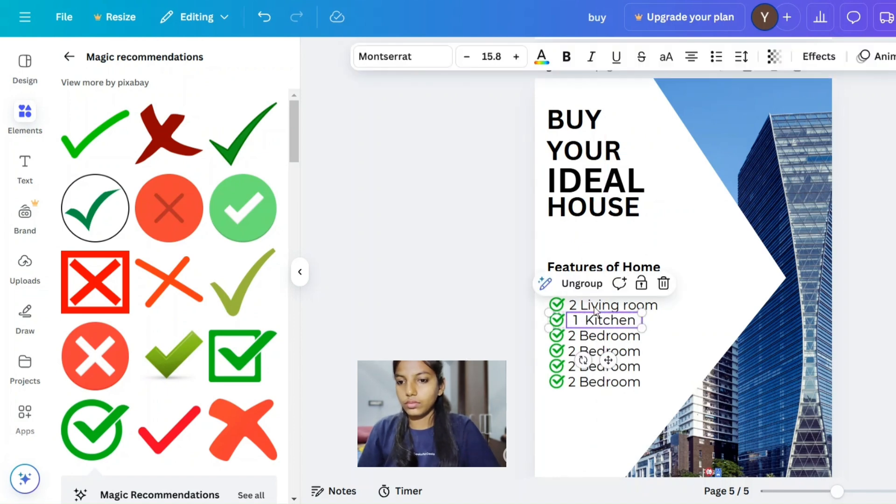
{"action": "left_click", "coordinate": [582, 284]}
{"action": "left_click", "coordinate": [513, 334]}
{"action": "left_click", "coordinate": [602, 320]}
{"action": "left_click_drag", "start_coordinate": [642, 320], "coordinate": [633, 323]}
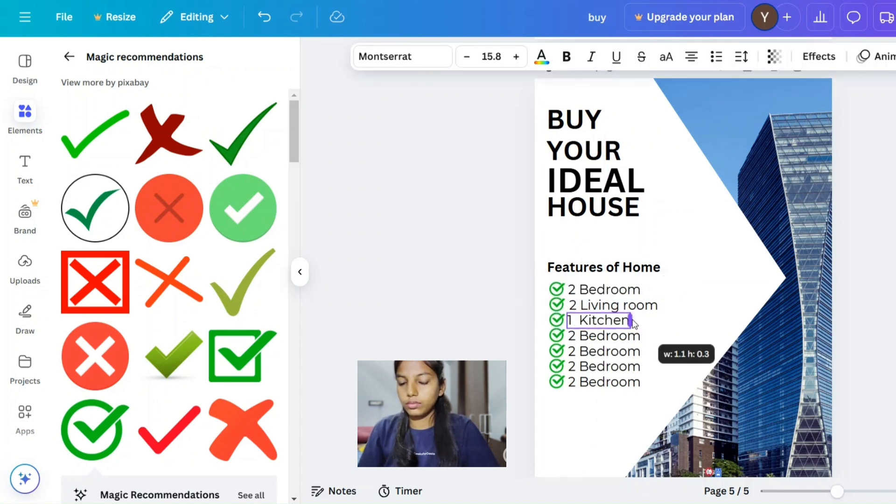
- Change the fourth row's text to "2 Bathroom", ungroup the row and resize the text box to fit on one line
{"action": "scroll", "coordinate": [636, 320], "scroll_direction": "down", "scroll_amount": 2}
{"action": "left_click", "coordinate": [587, 264]}
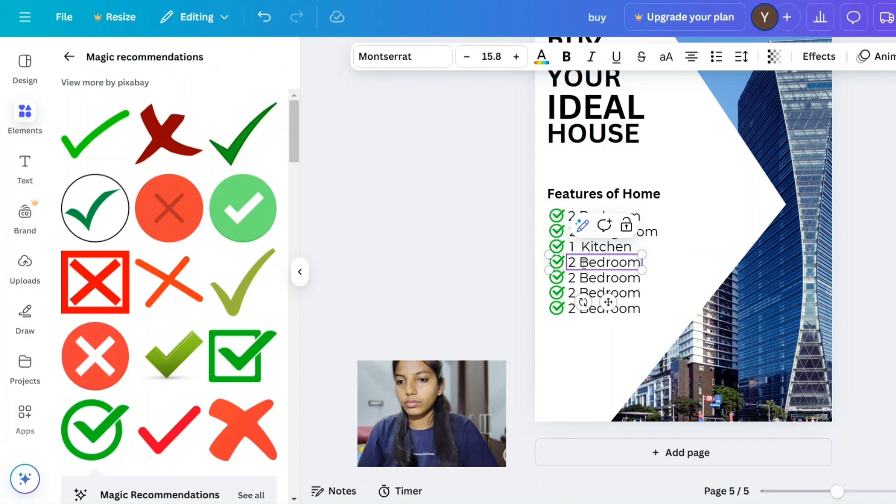
{"action": "type", "text": "Bath"}
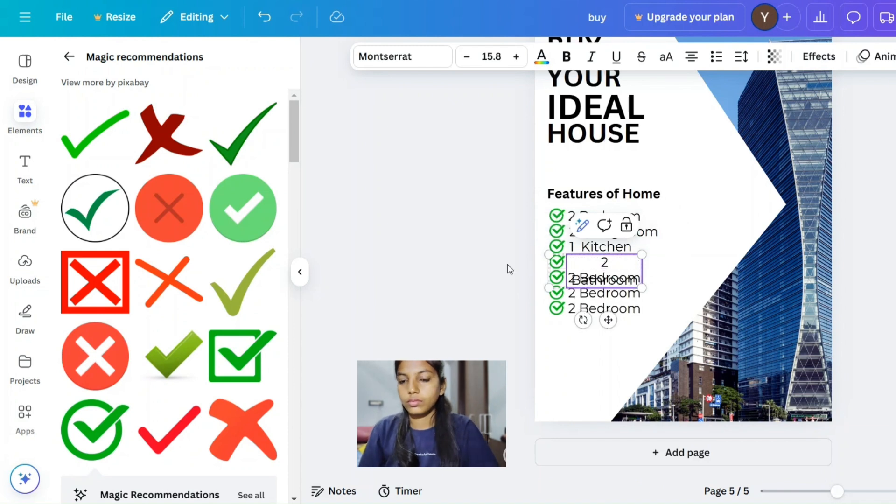
{"action": "left_click", "coordinate": [507, 266]}
{"action": "left_click", "coordinate": [587, 266]}
{"action": "left_click", "coordinate": [581, 225]}
{"action": "left_click", "coordinate": [508, 280]}
{"action": "left_click", "coordinate": [603, 267]}
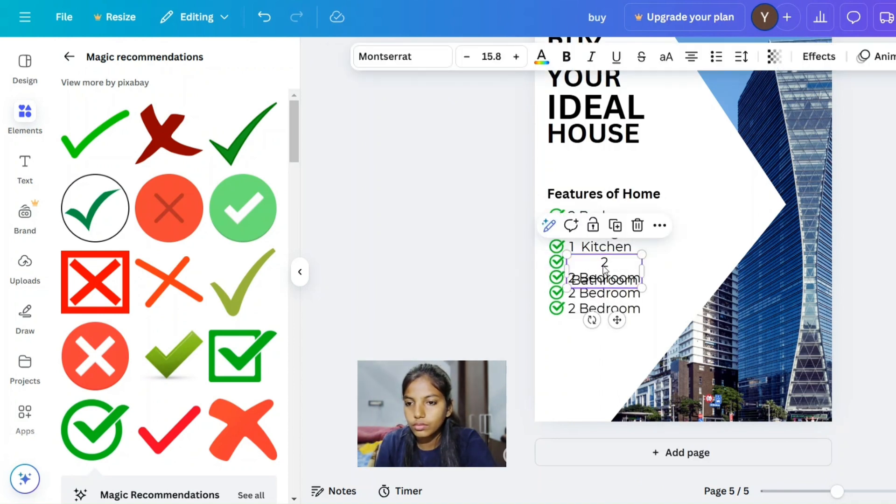
{"action": "mouse_move", "coordinate": [642, 271]}
{"action": "left_mouse_down"}
{"action": "mouse_move", "coordinate": [666, 274]}
{"action": "mouse_move", "coordinate": [602, 263]}
{"action": "mouse_move", "coordinate": [637, 279]}
{"action": "left_mouse_up"}
{"action": "left_click", "coordinate": [487, 300]}
- Change the fifth row's text to "2 Pool", ungroup the row and narrow the text box to fit the words
{"action": "double_click", "coordinate": [587, 279]}
{"action": "type", "text": "O"}
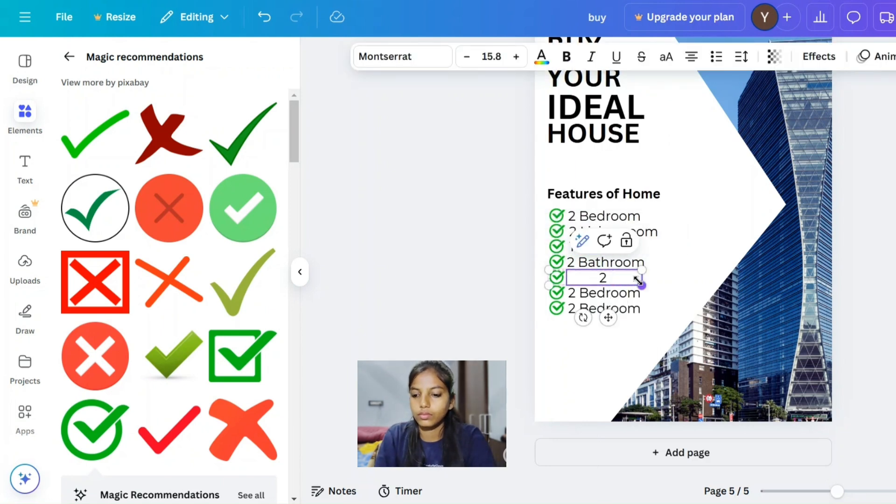
{"action": "type", "text": "ool"}
{"action": "left_click", "coordinate": [415, 307]}
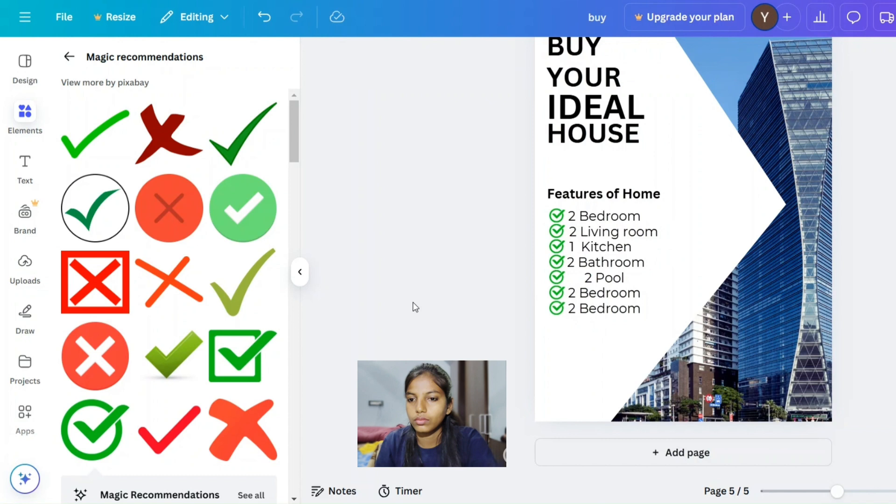
{"action": "left_click", "coordinate": [587, 280]}
{"action": "left_click", "coordinate": [582, 243]}
{"action": "left_click", "coordinate": [481, 309]}
{"action": "left_click", "coordinate": [614, 280]}
{"action": "left_click_drag", "start_coordinate": [643, 279], "coordinate": [620, 279]}
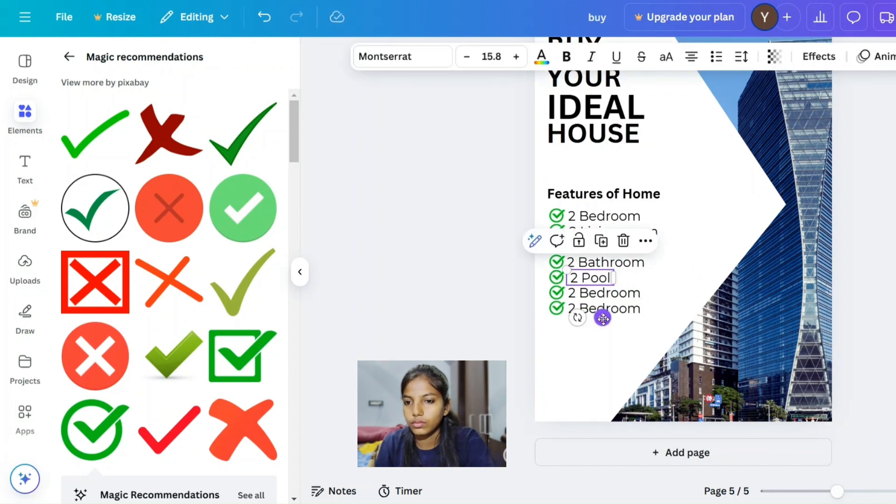
- Nudge the "2 Pool" text into line with "2 Bathroom" above it
{"action": "left_click", "coordinate": [603, 318]}
{"action": "left_click", "coordinate": [581, 264]}
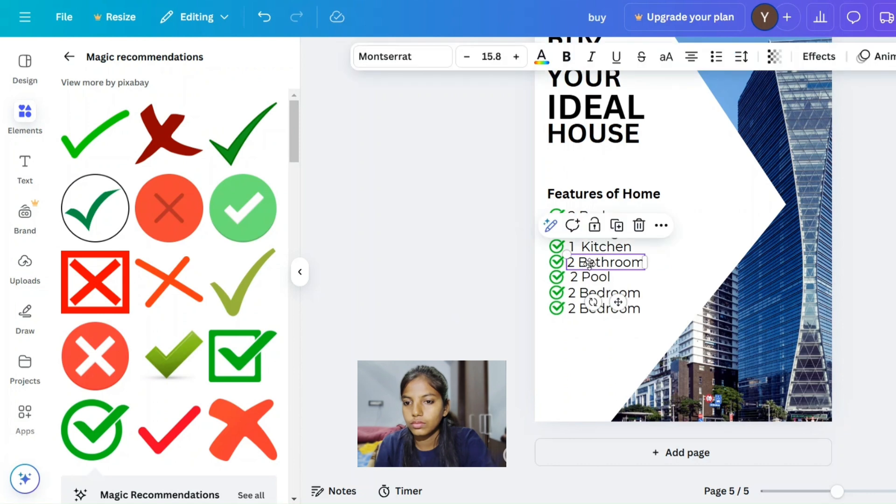
{"action": "left_click_drag", "start_coordinate": [590, 262], "coordinate": [581, 278]}
{"action": "left_click", "coordinate": [475, 281]}
{"action": "left_click", "coordinate": [427, 316]}
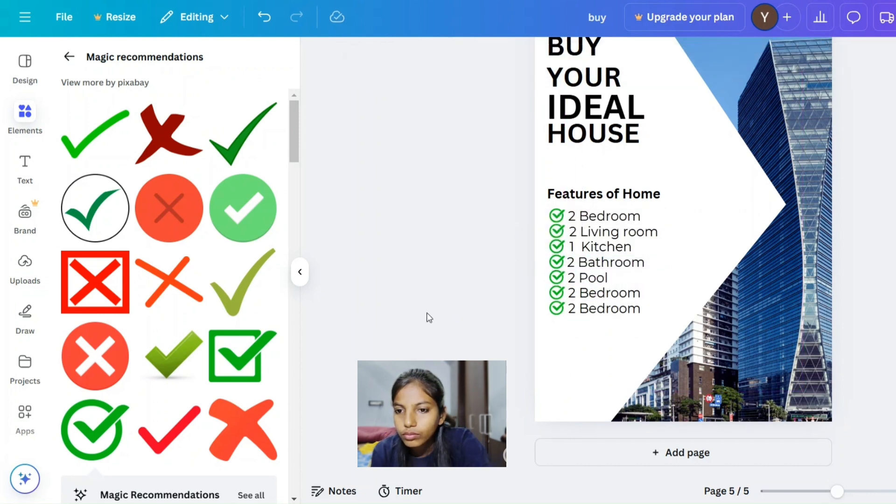
- Group all seven check-marked feature rows and scale the list down slightly beneath "Features of Home"
{"action": "left_click_drag", "start_coordinate": [435, 248], "coordinate": [612, 220]}
{"action": "left_click_drag", "start_coordinate": [517, 210], "coordinate": [584, 309]}
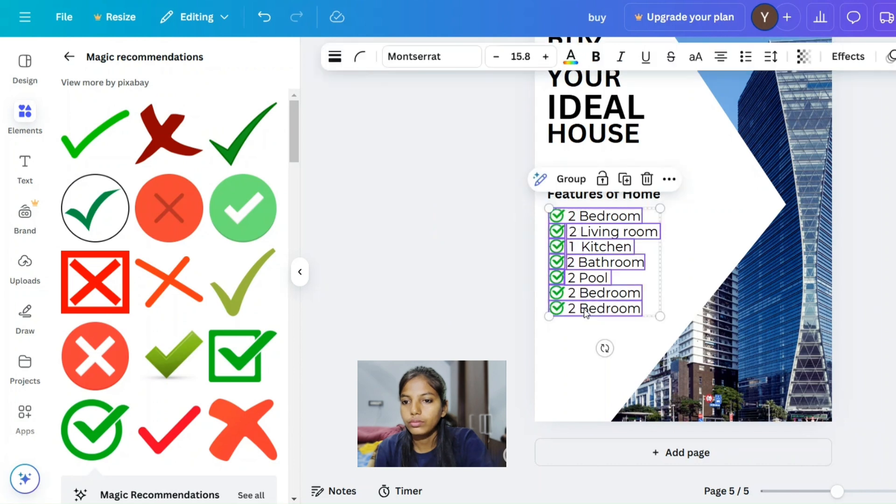
{"action": "left_click", "coordinate": [570, 178]}
{"action": "left_click_drag", "start_coordinate": [660, 314], "coordinate": [636, 289]}
{"action": "left_click", "coordinate": [461, 319]}
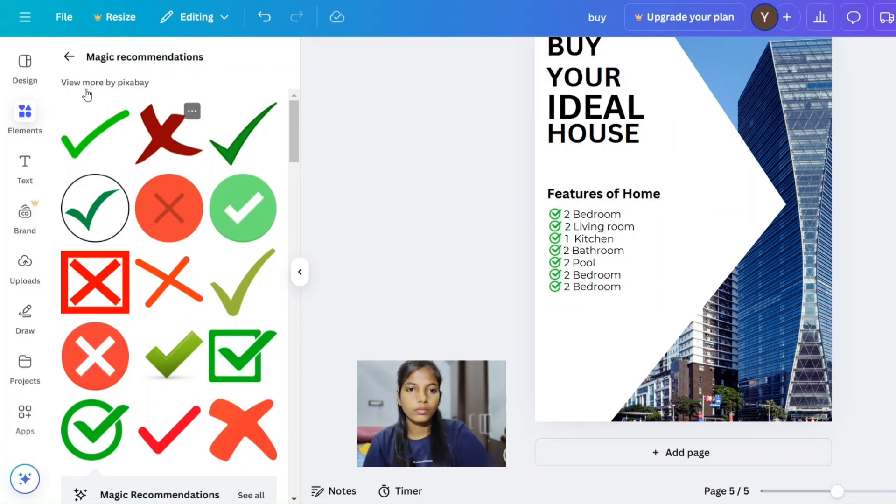
- Look through the element categories, search the elements for "shapes" and browse the full set of basic shapes
{"action": "left_click", "coordinate": [69, 56]}
{"action": "left_click", "coordinate": [248, 62]}
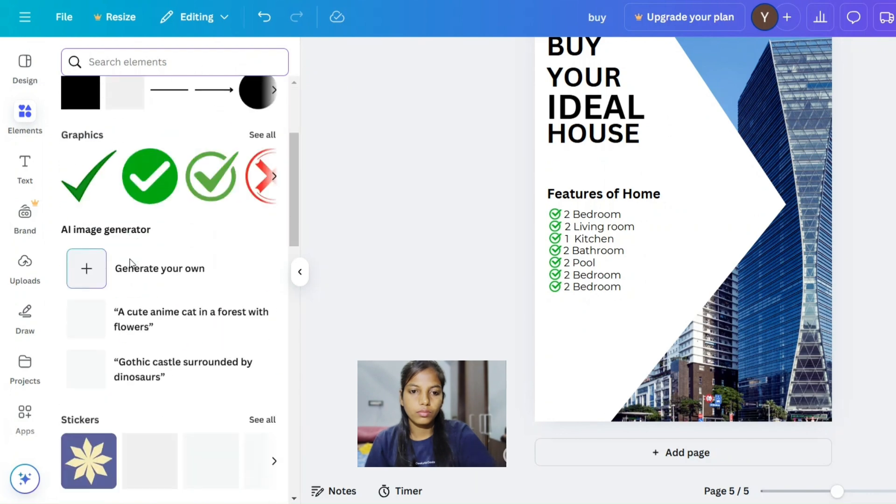
{"action": "scroll", "coordinate": [130, 262], "scroll_direction": "down", "scroll_amount": 10}
{"action": "scroll", "coordinate": [140, 224], "scroll_direction": "down", "scroll_amount": 2}
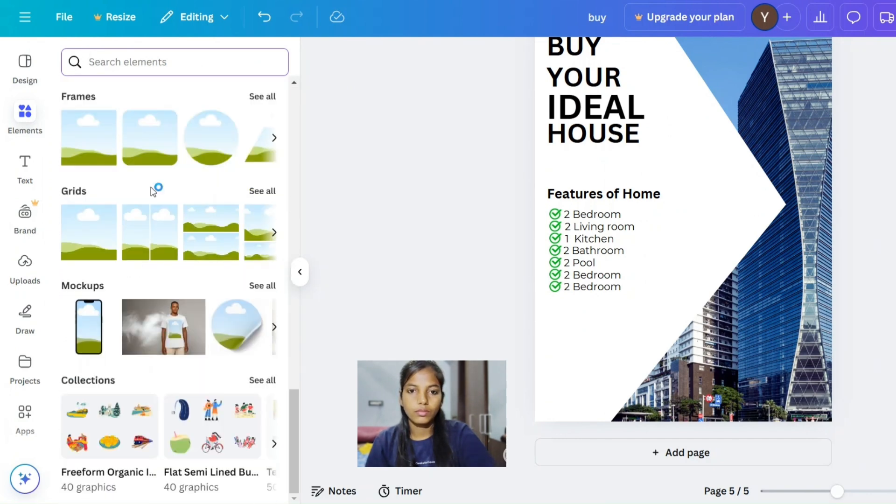
{"action": "scroll", "coordinate": [136, 189], "scroll_direction": "up", "scroll_amount": 10}
{"action": "left_click", "coordinate": [130, 70]}
{"action": "type", "text": "shape"}
{"action": "left_click", "coordinate": [125, 120]}
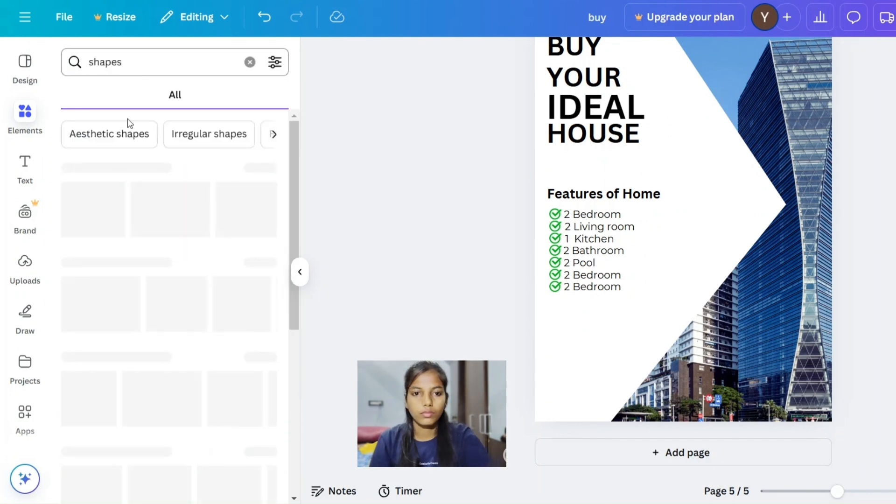
{"action": "left_click", "coordinate": [261, 169]}
{"action": "scroll", "coordinate": [161, 297], "scroll_direction": "down", "scroll_amount": 5}
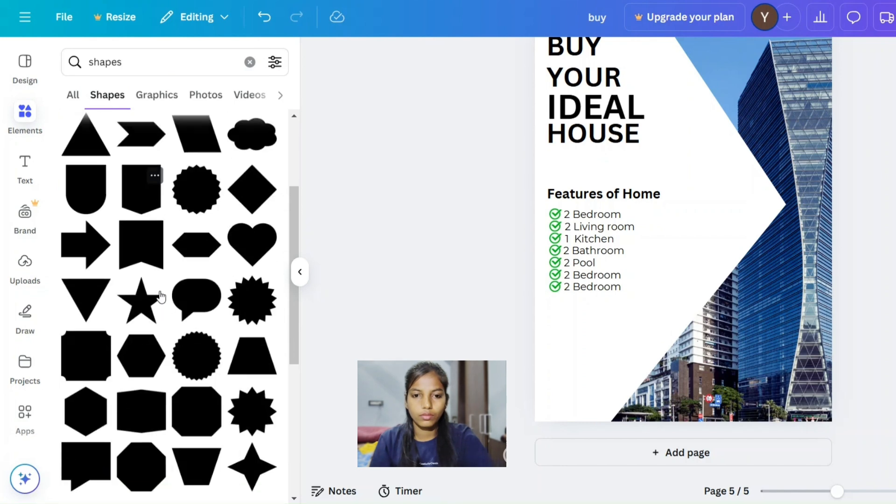
{"action": "scroll", "coordinate": [156, 233], "scroll_direction": "up", "scroll_amount": 6}
- Search the elements for "design" and look over the results
{"action": "left_click", "coordinate": [123, 64]}
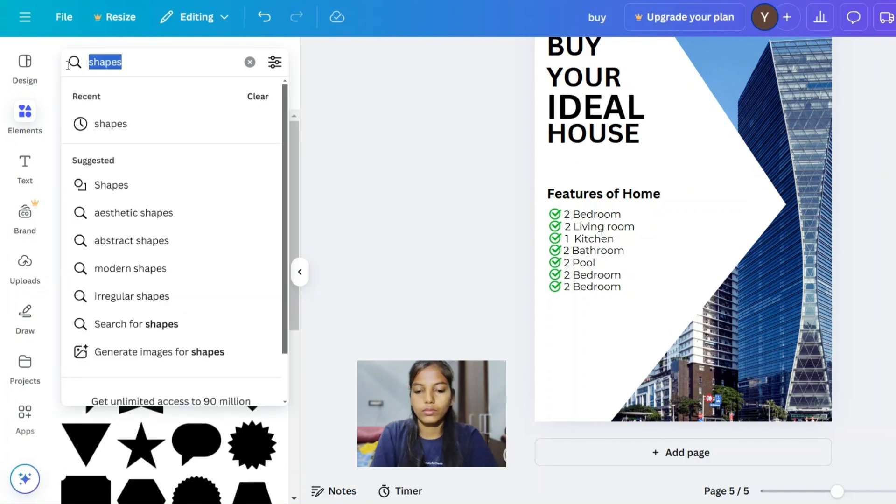
{"action": "type", "text": "design"}
{"action": "key", "text": "Return"}
{"action": "left_click", "coordinate": [75, 96]}
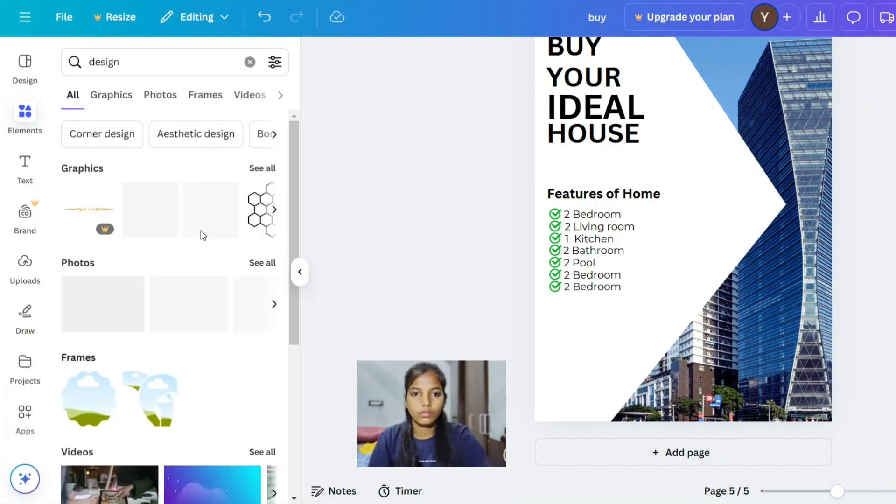
{"action": "scroll", "coordinate": [154, 210], "scroll_direction": "down", "scroll_amount": 2}
- Search the elements for "design shapes" and browse the full set of graphics
{"action": "left_click", "coordinate": [149, 62]}
{"action": "type", "text": "sha"}
{"action": "left_click", "coordinate": [127, 230]}
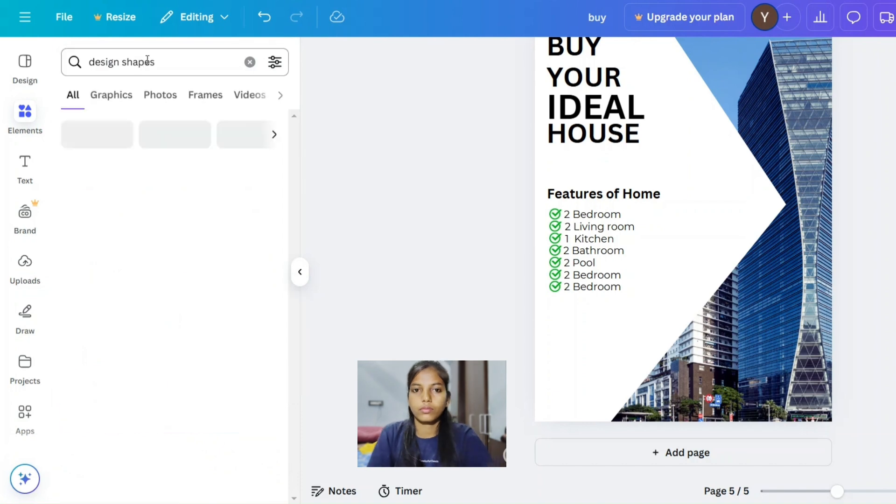
{"action": "left_click", "coordinate": [260, 168]}
{"action": "scroll", "coordinate": [183, 336], "scroll_direction": "down", "scroll_amount": 10}
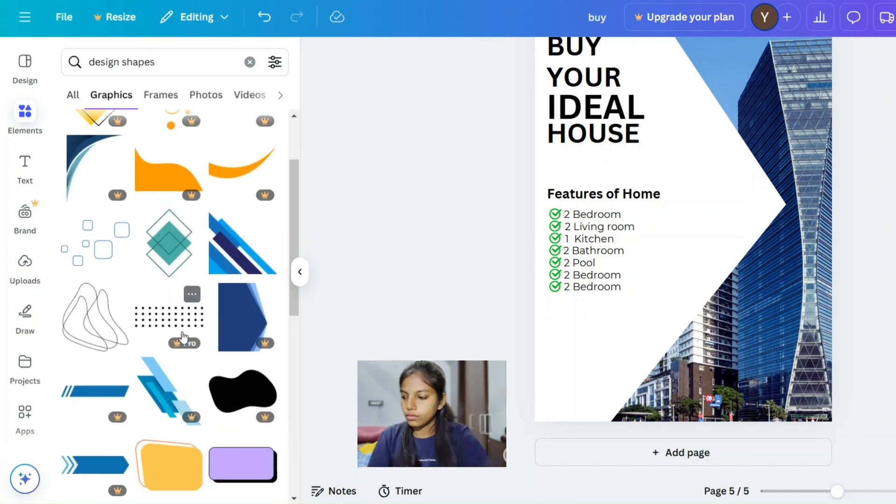
{"action": "scroll", "coordinate": [183, 337], "scroll_direction": "down", "scroll_amount": 15}
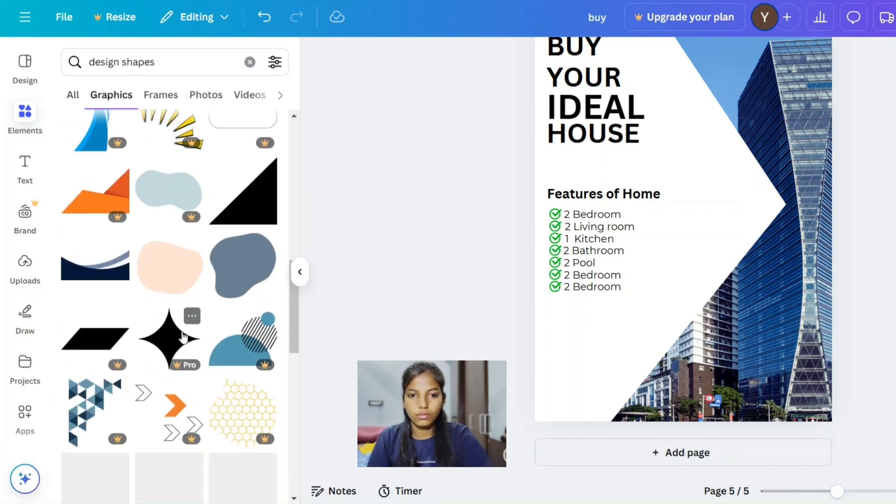
{"action": "scroll", "coordinate": [182, 331], "scroll_direction": "down", "scroll_amount": 5}
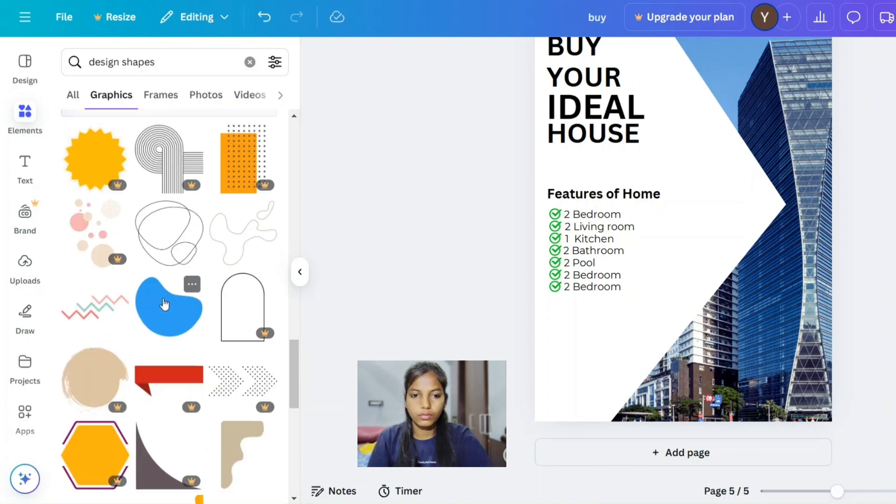
{"action": "scroll", "coordinate": [168, 431], "scroll_direction": "up", "scroll_amount": 6}
{"action": "left_click", "coordinate": [168, 432]}
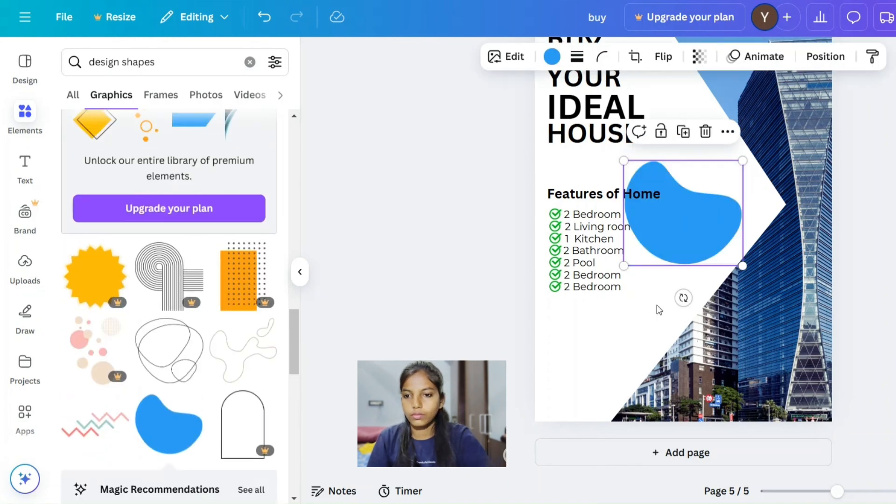
{"action": "left_click_drag", "start_coordinate": [718, 214], "coordinate": [525, 306]}
- Switch the graphics search to the related "Geometric shapes" suggestion and browse the shapes
{"action": "scroll", "coordinate": [130, 420], "scroll_direction": "down", "scroll_amount": 10}
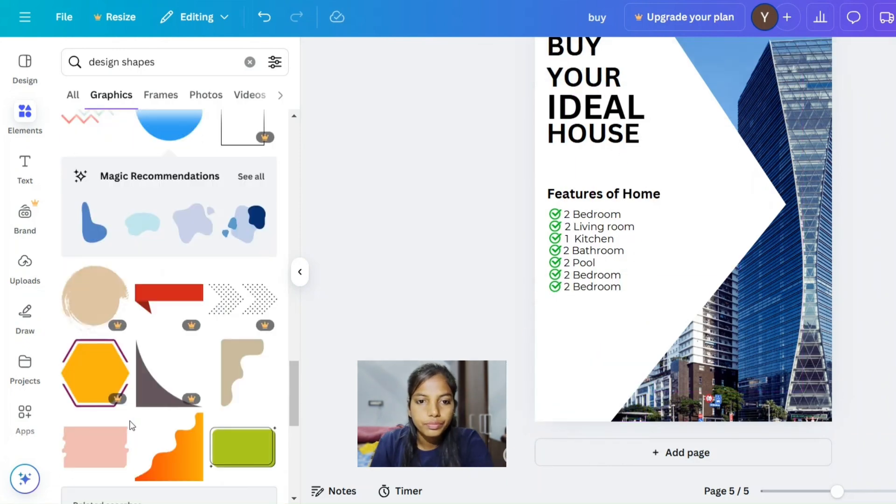
{"action": "left_click", "coordinate": [135, 216]}
{"action": "scroll", "coordinate": [150, 307], "scroll_direction": "down", "scroll_amount": 6}
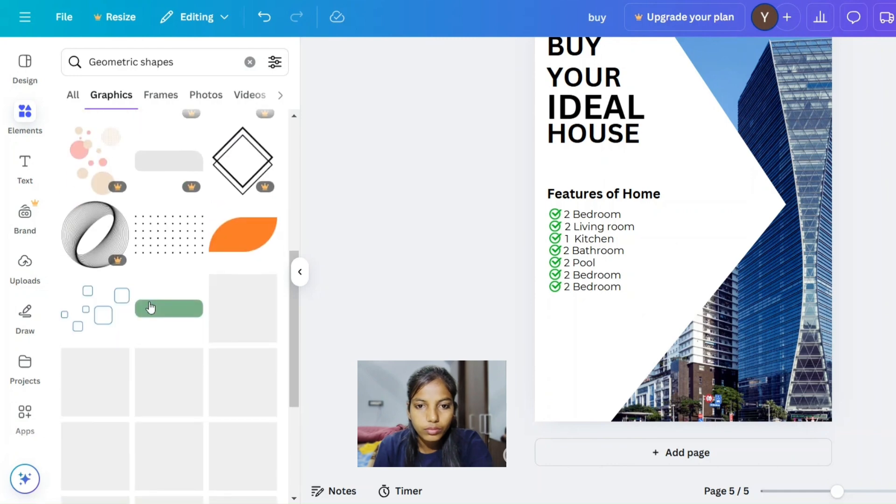
{"action": "left_click", "coordinate": [236, 234]}
{"action": "left_click_drag", "start_coordinate": [682, 274], "coordinate": [585, 386]}
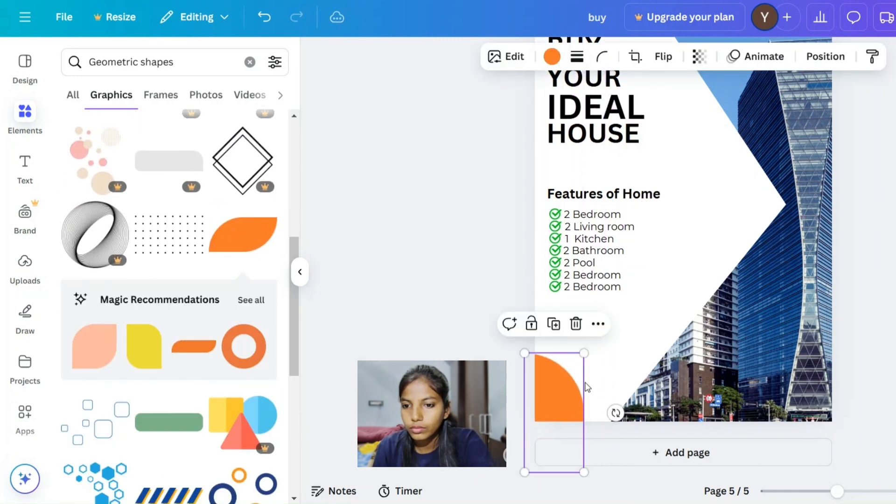
{"action": "left_click_drag", "start_coordinate": [581, 351], "coordinate": [635, 335]}
{"action": "left_click_drag", "start_coordinate": [584, 377], "coordinate": [594, 414]}
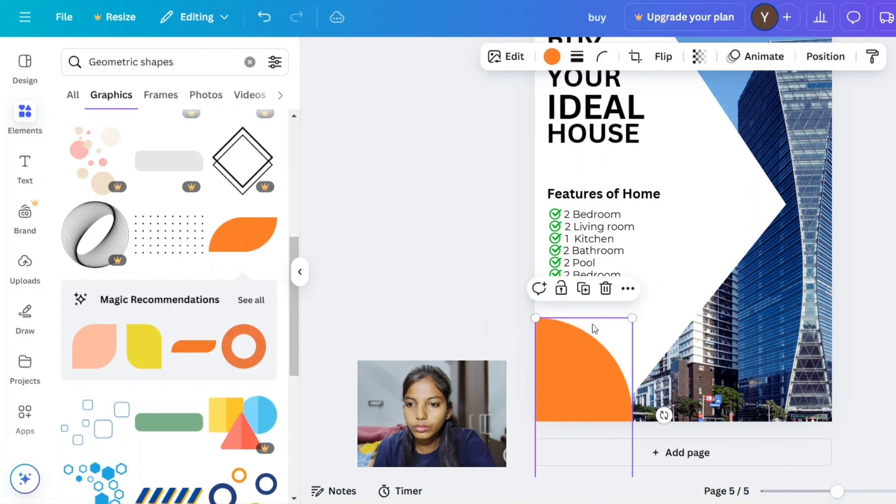
{"action": "left_click", "coordinate": [605, 292]}
- Add the orange quarter circle from the Magic Recommendations, flip it horizontally and fit it into the page's bottom-left corner
{"action": "left_click", "coordinate": [250, 300]}
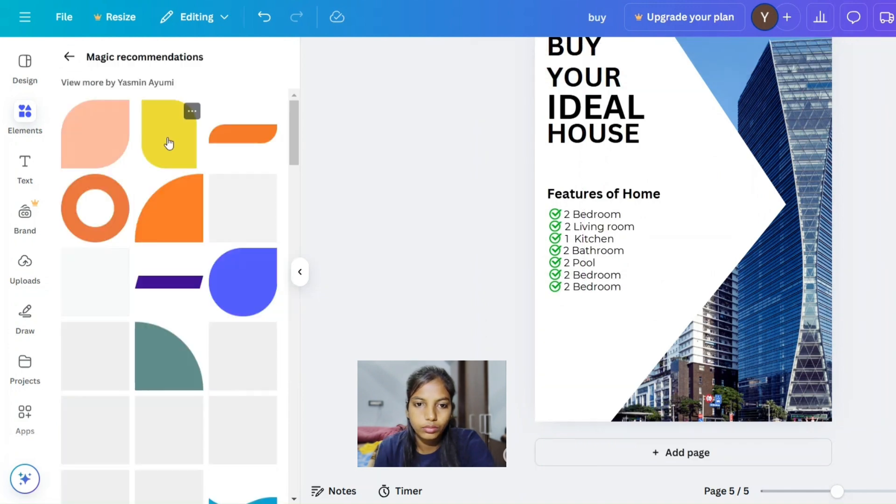
{"action": "left_click", "coordinate": [177, 200]}
{"action": "left_click", "coordinate": [663, 56]}
{"action": "left_click", "coordinate": [651, 91]}
{"action": "left_click_drag", "start_coordinate": [674, 247], "coordinate": [595, 375]}
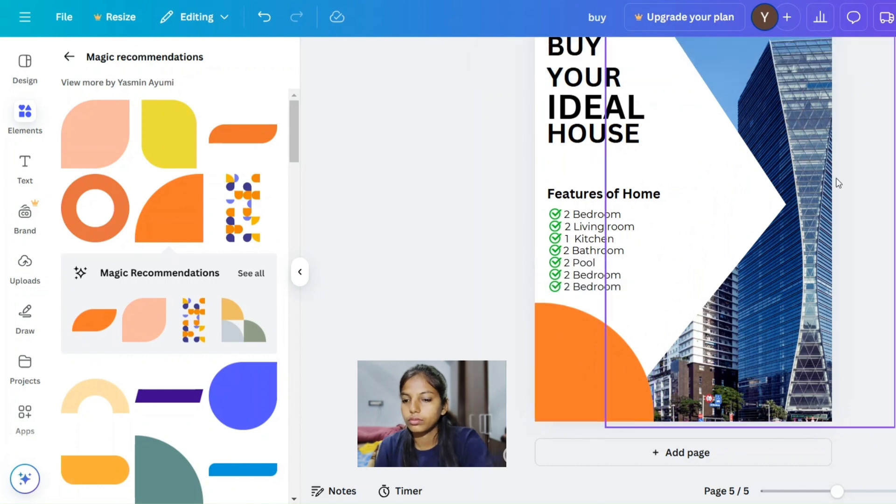
- Fine-tune the size of the orange quarter circle so it sits in the corner beneath the features list
{"action": "scroll", "coordinate": [836, 180], "scroll_direction": "up", "scroll_amount": 1}
{"action": "left_click_drag", "start_coordinate": [652, 325], "coordinate": [671, 324]}
{"action": "left_click_drag", "start_coordinate": [616, 256], "coordinate": [616, 252]}
{"action": "left_click", "coordinate": [594, 343]}
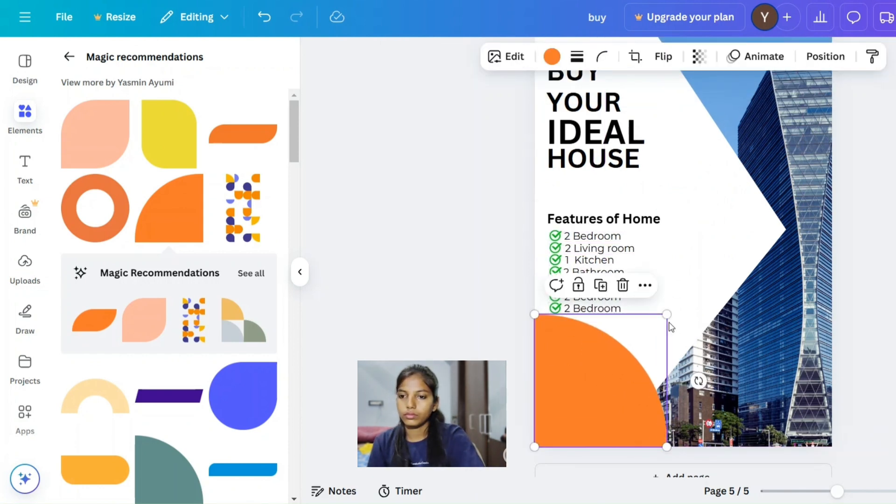
{"action": "left_click_drag", "start_coordinate": [667, 316], "coordinate": [656, 325]}
- Search the graphics for "qr" and add the black QR code with a square border to the page
{"action": "left_click", "coordinate": [69, 56]}
{"action": "key", "text": "ctrl+a"}
{"action": "type", "text": "qr"}
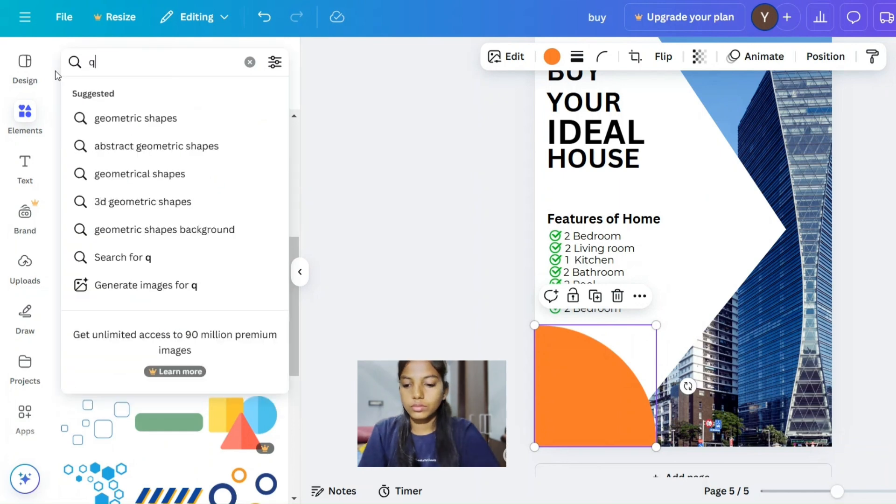
{"action": "key", "text": "Return"}
{"action": "scroll", "coordinate": [167, 348], "scroll_direction": "down", "scroll_amount": 4}
{"action": "scroll", "coordinate": [167, 348], "scroll_direction": "down", "scroll_amount": 10}
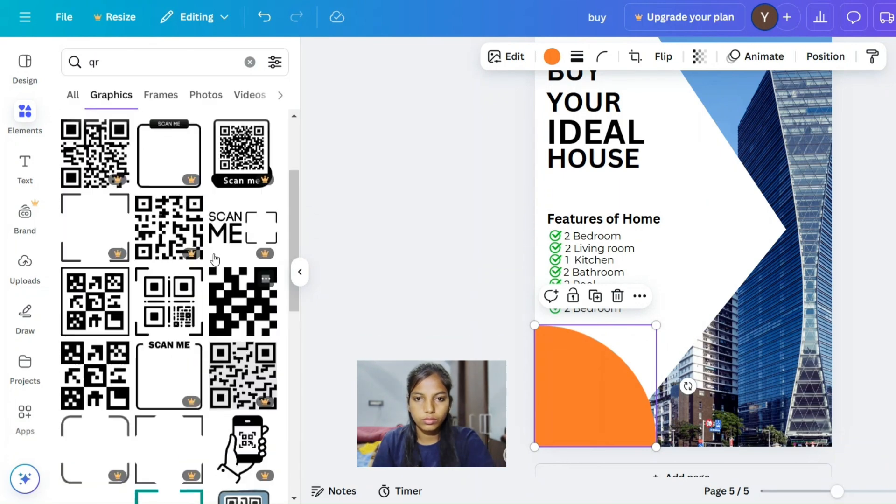
{"action": "scroll", "coordinate": [164, 260], "scroll_direction": "down", "scroll_amount": 10}
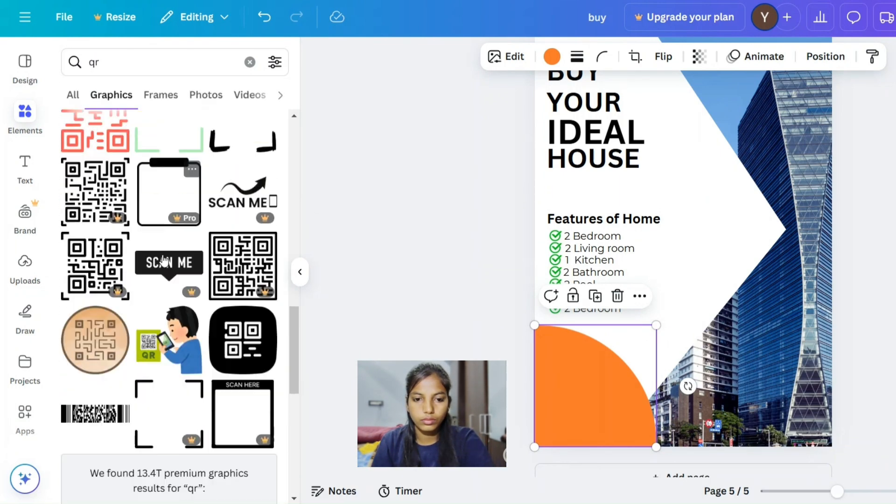
{"action": "scroll", "coordinate": [188, 295], "scroll_direction": "up", "scroll_amount": 4}
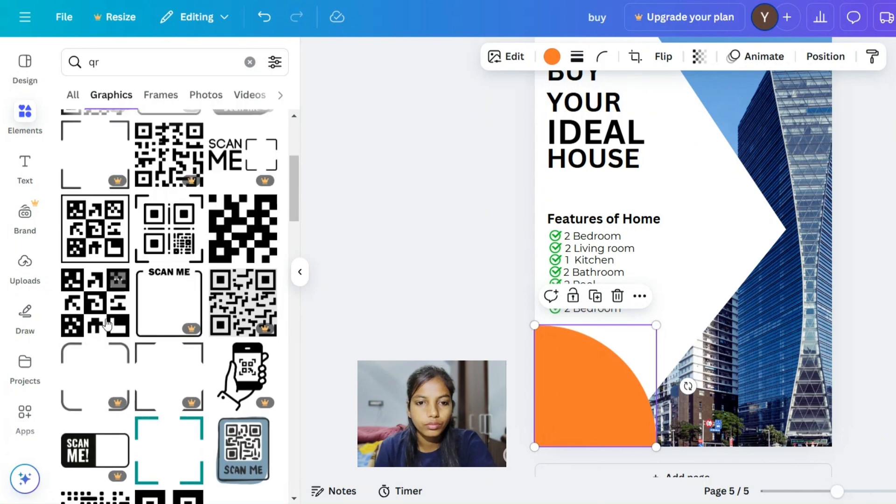
{"action": "scroll", "coordinate": [154, 211], "scroll_direction": "down", "scroll_amount": 2}
{"action": "left_click", "coordinate": [98, 309]}
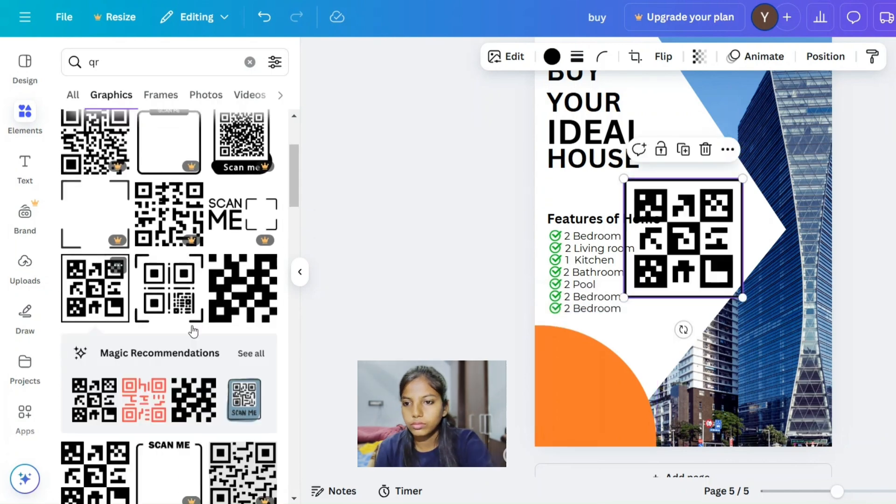
- Scale down the QR code and place it inside the orange quarter circle
{"action": "scroll", "coordinate": [681, 210], "scroll_direction": "down", "scroll_amount": 1}
{"action": "left_click_drag", "start_coordinate": [682, 212], "coordinate": [600, 359]}
{"action": "left_click_drag", "start_coordinate": [660, 300], "coordinate": [602, 360]}
{"action": "left_click_drag", "start_coordinate": [584, 377], "coordinate": [586, 342]}
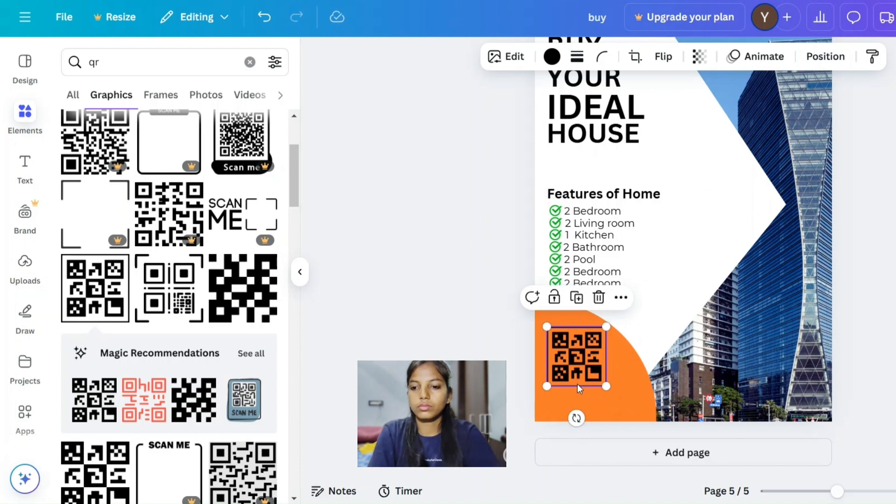
- Add a "QR SCAN" caption in capitals beneath the QR code, with letter spacing 184
{"action": "type", "text": "tQ"}
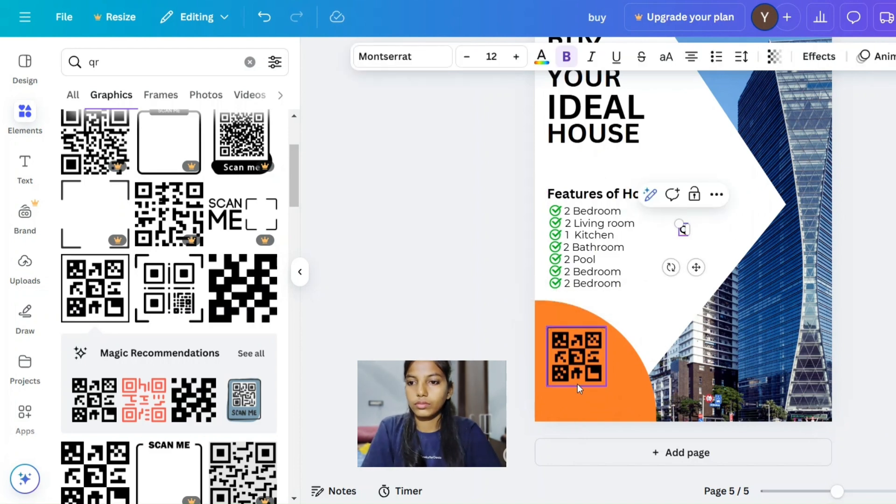
{"action": "type", "text": "R scan"}
{"action": "left_click_drag", "start_coordinate": [682, 229], "coordinate": [589, 436]}
{"action": "left_click", "coordinate": [742, 56]}
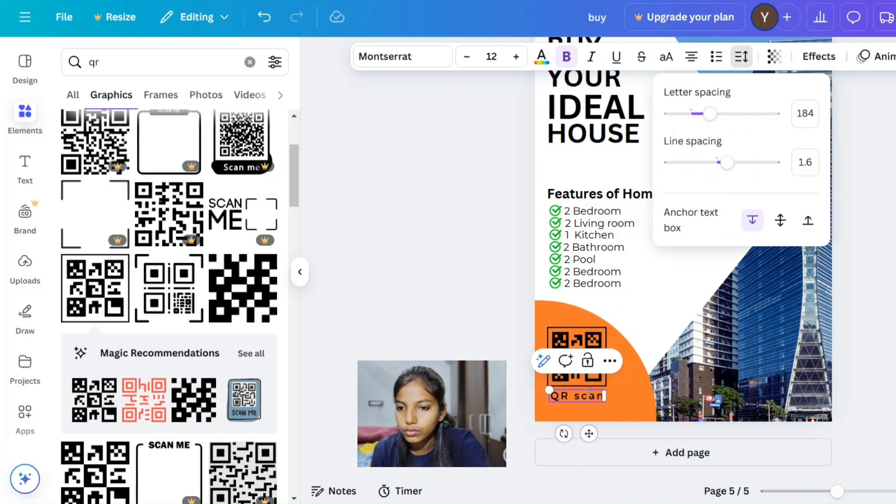
{"action": "left_click", "coordinate": [589, 395]}
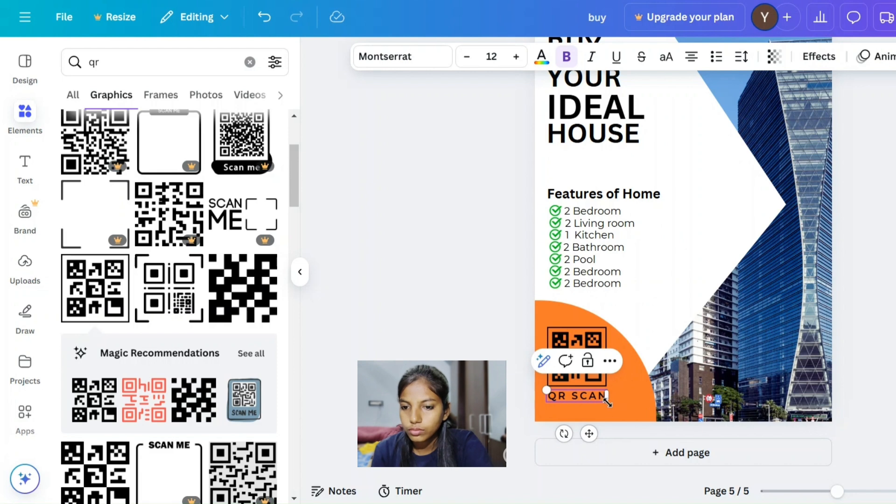
{"action": "left_click", "coordinate": [625, 400]}
- Adjust the position of the QR code and its caption within the orange quarter circle
{"action": "left_click_drag", "start_coordinate": [489, 328], "coordinate": [572, 400]}
{"action": "left_click", "coordinate": [518, 400]}
{"action": "left_click_drag", "start_coordinate": [578, 362], "coordinate": [578, 361]}
{"action": "key", "text": "Escape"}
{"action": "scroll", "coordinate": [698, 224], "scroll_direction": "down", "scroll_amount": 2}
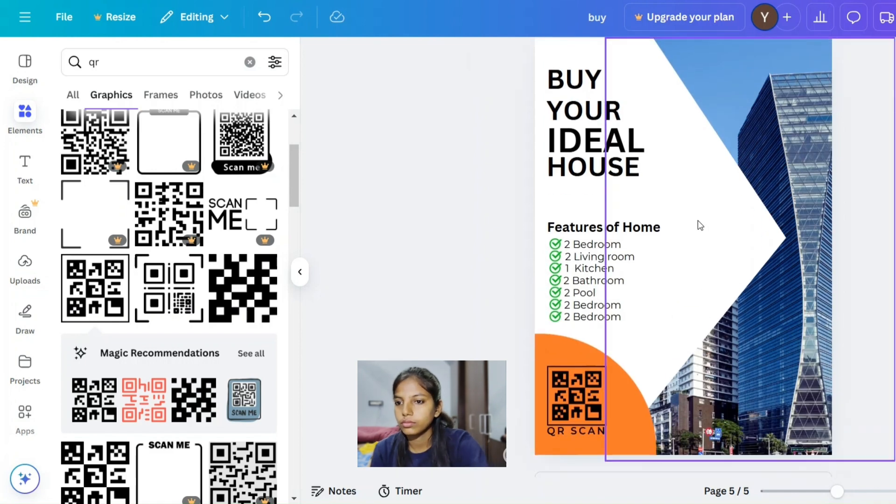
- Enlarge the framed building photo and reposition it so it covers more of the page behind the text
{"action": "left_click", "coordinate": [773, 233]}
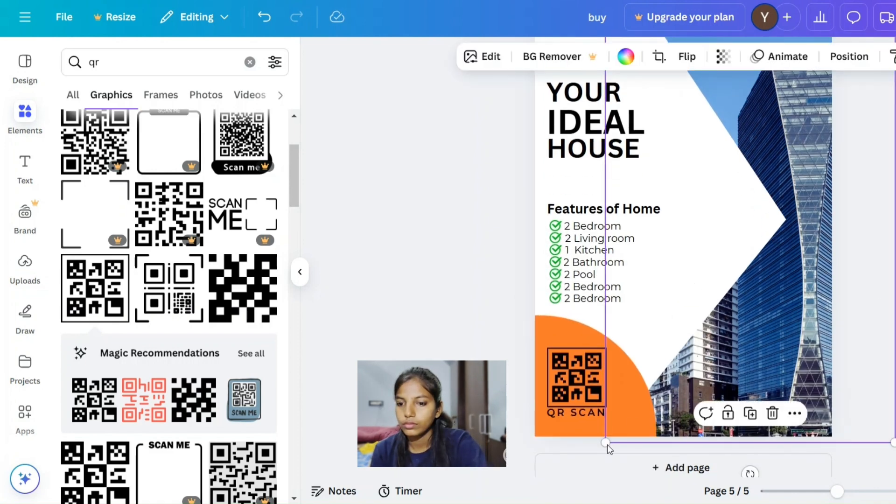
{"action": "scroll", "coordinate": [736, 329], "scroll_direction": "up", "scroll_amount": 3}
{"action": "left_click_drag", "start_coordinate": [605, 150], "coordinate": [475, 91]}
{"action": "scroll", "coordinate": [680, 198], "scroll_direction": "down", "scroll_amount": 3}
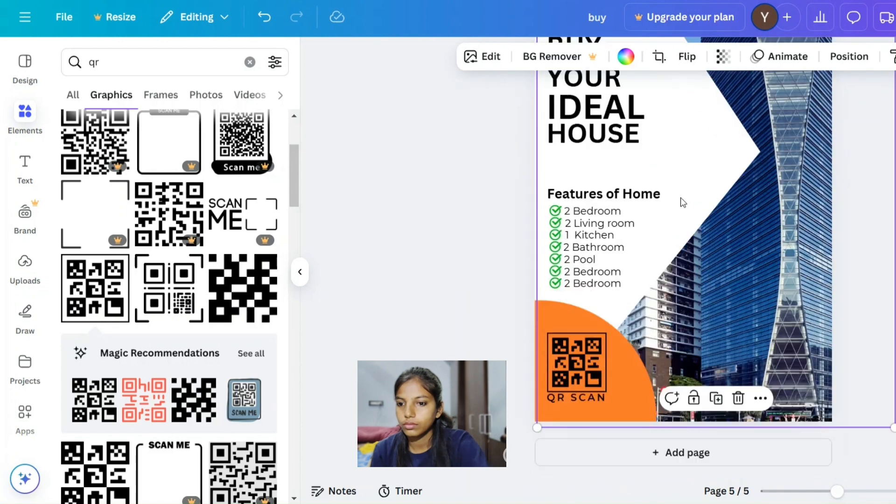
{"action": "left_click_drag", "start_coordinate": [737, 259], "coordinate": [728, 280]}
{"action": "key", "text": "Escape"}
- Check the palette squares on the page above and recolour the quarter circle dark navy #0c0f32
{"action": "left_click", "coordinate": [565, 321]}
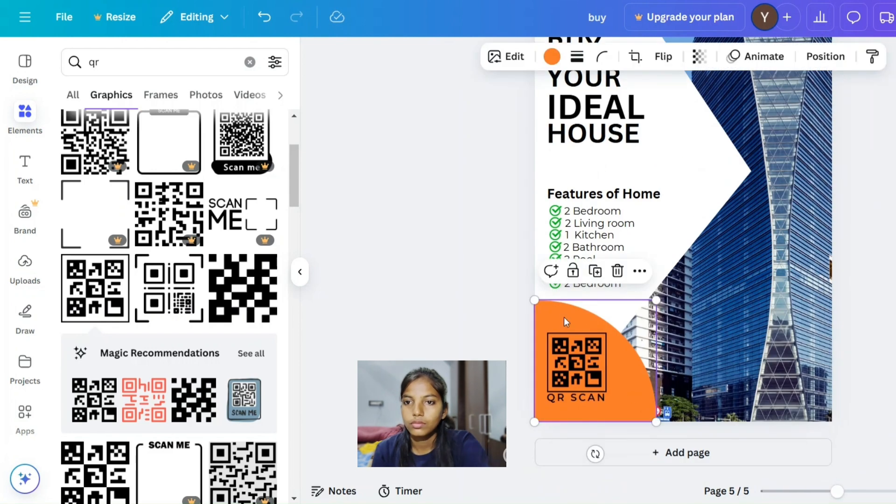
{"action": "left_click", "coordinate": [552, 58]}
{"action": "scroll", "coordinate": [453, 128], "scroll_direction": "up", "scroll_amount": 10}
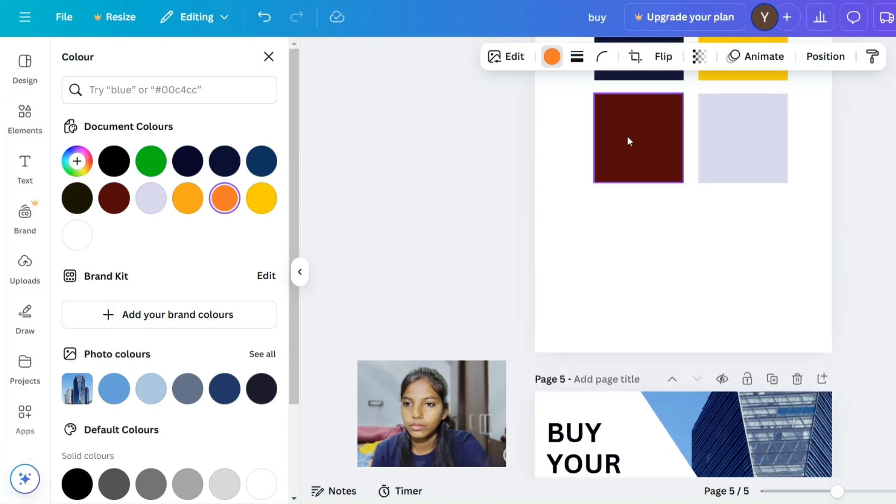
{"action": "scroll", "coordinate": [626, 143], "scroll_direction": "up", "scroll_amount": 1}
{"action": "left_click", "coordinate": [653, 100]}
{"action": "scroll", "coordinate": [629, 210], "scroll_direction": "down", "scroll_amount": 10}
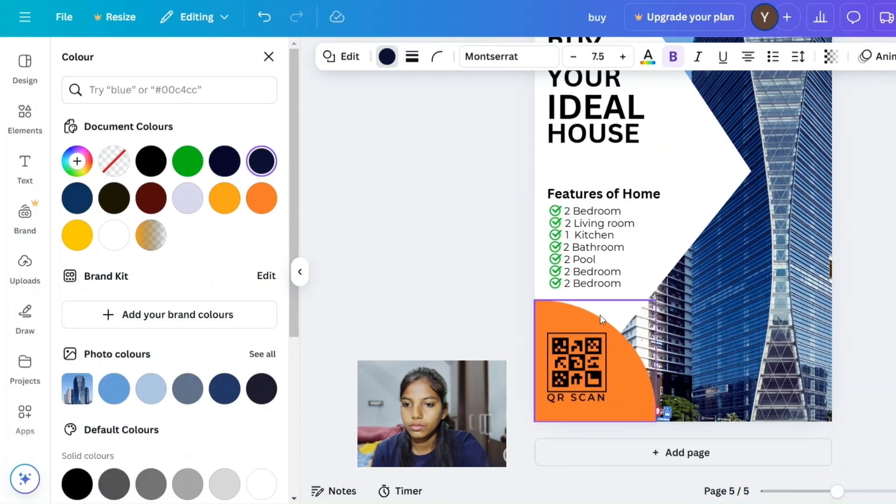
{"action": "left_click", "coordinate": [601, 315]}
{"action": "left_click", "coordinate": [225, 161]}
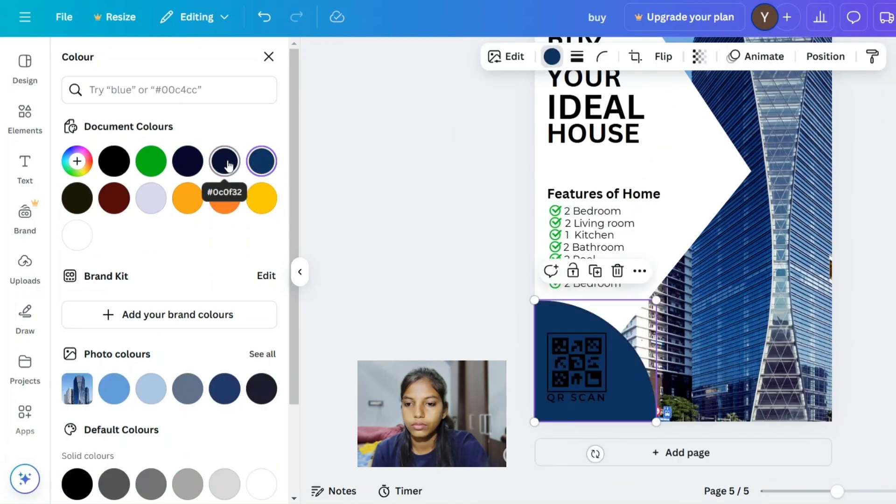
{"action": "left_click", "coordinate": [224, 161]}
- Recolour the quarter circle behind the QR code with the palette's yellow document colour
{"action": "left_click", "coordinate": [564, 380], "text": "shift"}
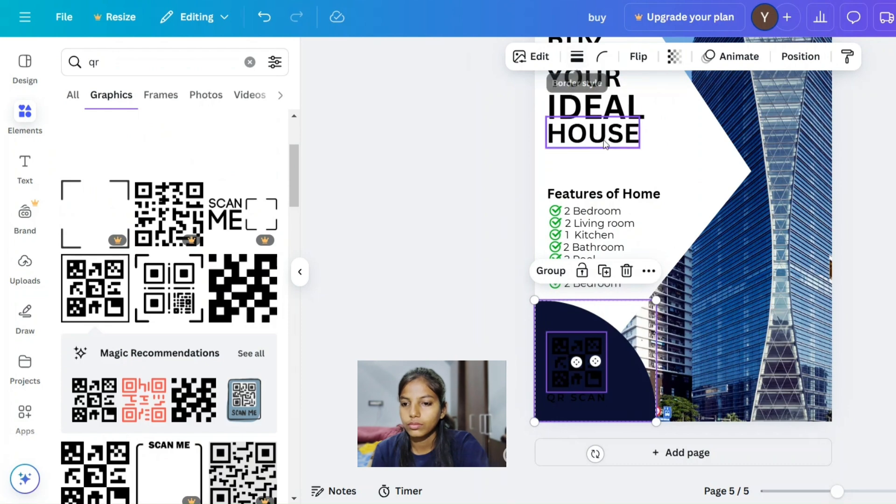
{"action": "scroll", "coordinate": [519, 282], "scroll_direction": "up", "scroll_amount": 6}
{"action": "left_click", "coordinate": [726, 111]}
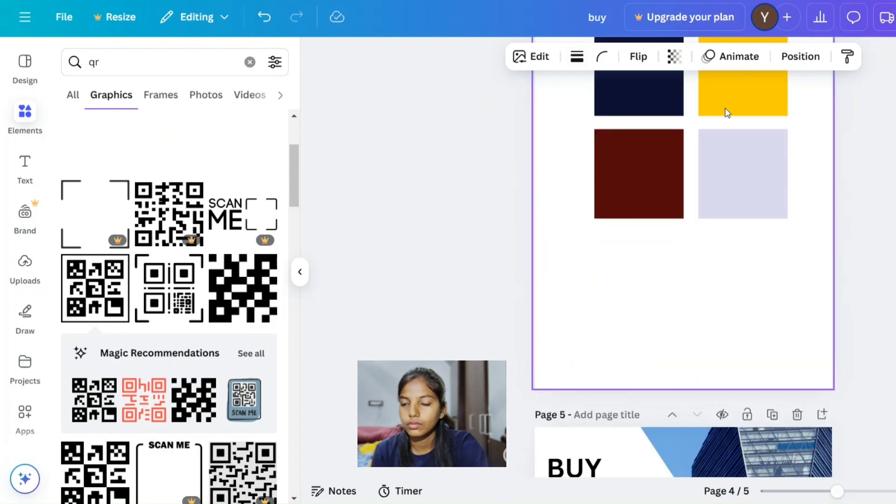
{"action": "scroll", "coordinate": [667, 317], "scroll_direction": "down", "scroll_amount": 5}
{"action": "left_click", "coordinate": [564, 388]}
{"action": "left_click", "coordinate": [552, 57]}
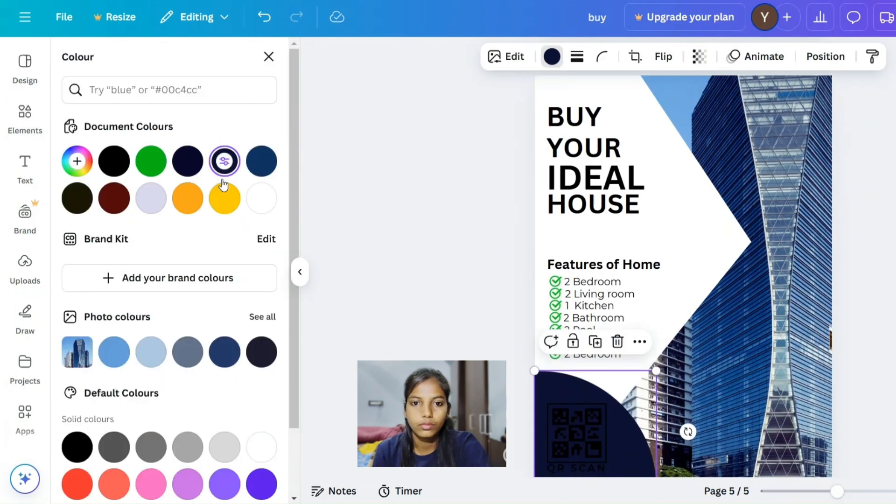
{"action": "left_click", "coordinate": [222, 198]}
{"action": "scroll", "coordinate": [593, 346], "scroll_direction": "down", "scroll_amount": 3}
{"action": "left_click", "coordinate": [593, 346]}
- Change the font of the headline lines BUY and YOUR to Montserrat
{"action": "scroll", "coordinate": [653, 233], "scroll_direction": "up", "scroll_amount": 3}
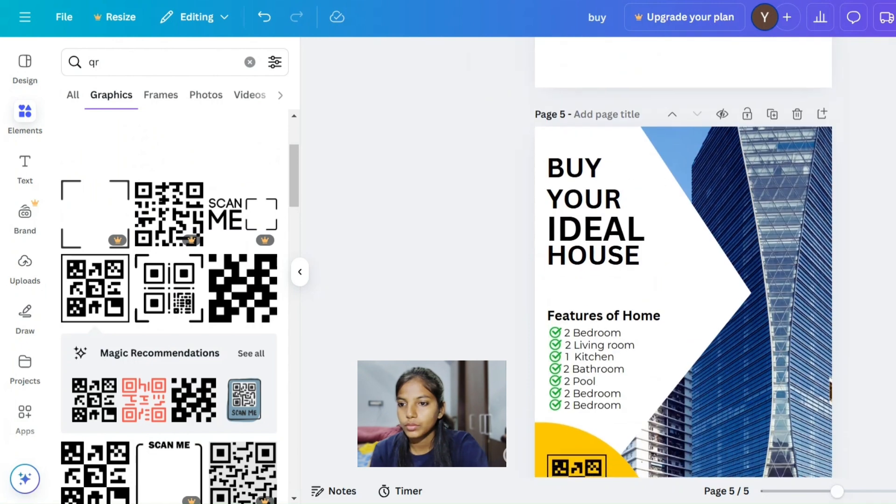
{"action": "left_click", "coordinate": [653, 124]}
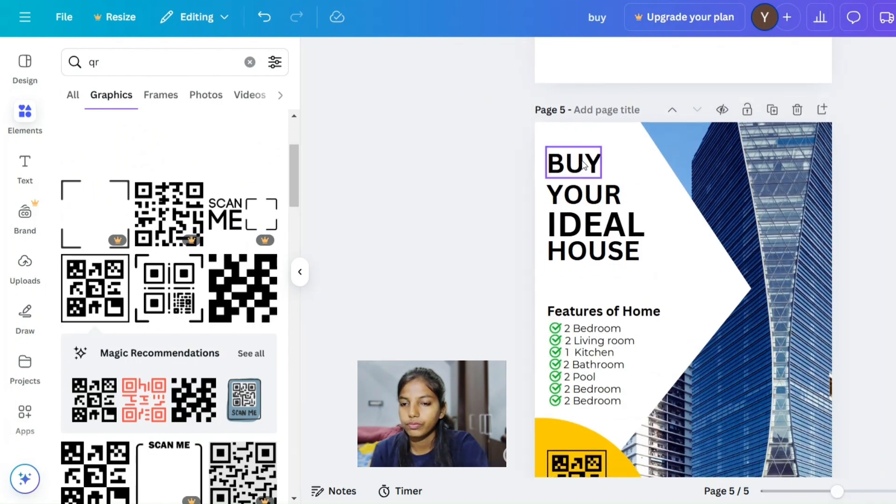
{"action": "left_click", "coordinate": [601, 173]}
{"action": "left_click", "coordinate": [426, 56]}
{"action": "left_click", "coordinate": [186, 238]}
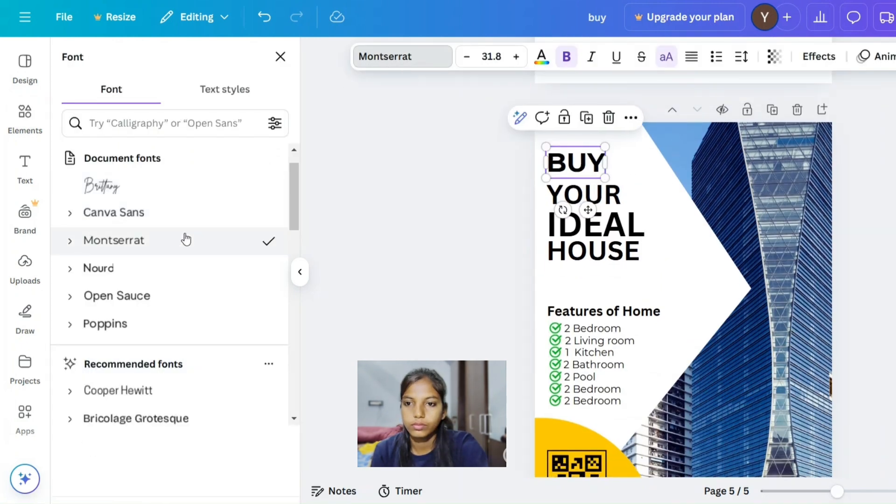
{"action": "key", "text": "Tab"}
{"action": "left_click", "coordinate": [163, 253]}
- Set the headline word IDEAL in Nourd and the word HOUSE in Montserrat
{"action": "key", "text": "Tab"}
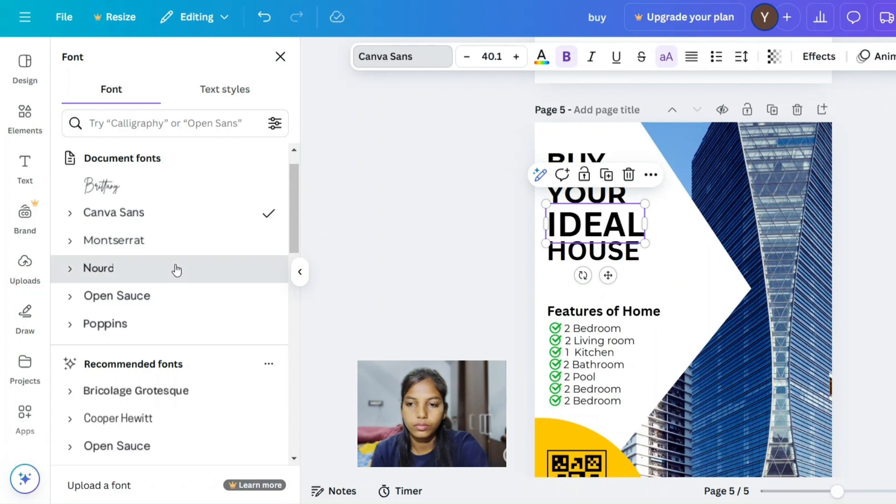
{"action": "left_click", "coordinate": [174, 267]}
{"action": "key", "text": "Tab"}
{"action": "left_click", "coordinate": [163, 247]}
{"action": "left_click", "coordinate": [280, 57]}
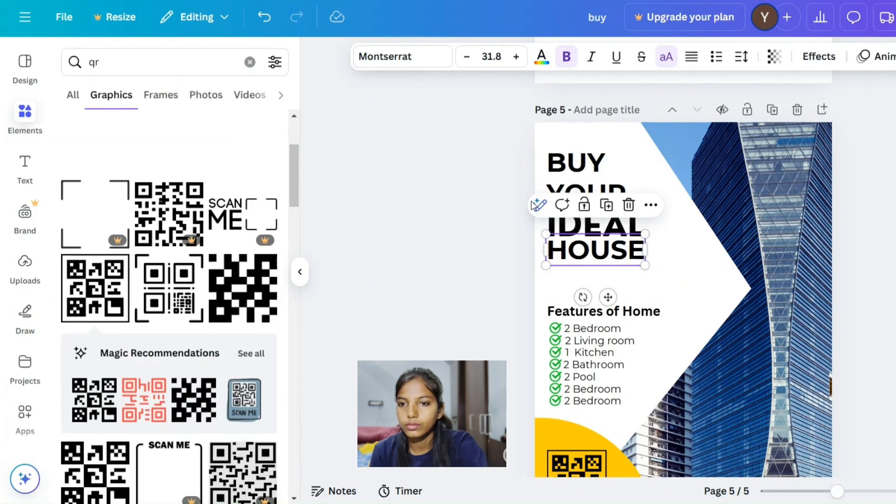
- Set the font size of the headline lines BUY and YOUR to 25
{"action": "left_click_drag", "start_coordinate": [580, 164], "coordinate": [586, 162]}
{"action": "left_click", "coordinate": [500, 55]}
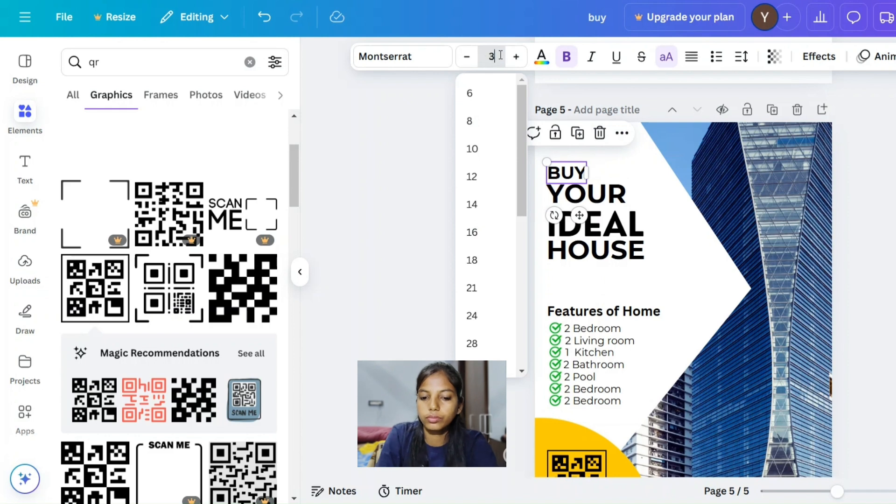
{"action": "left_click", "coordinate": [569, 179]}
{"action": "left_click", "coordinate": [497, 56]}
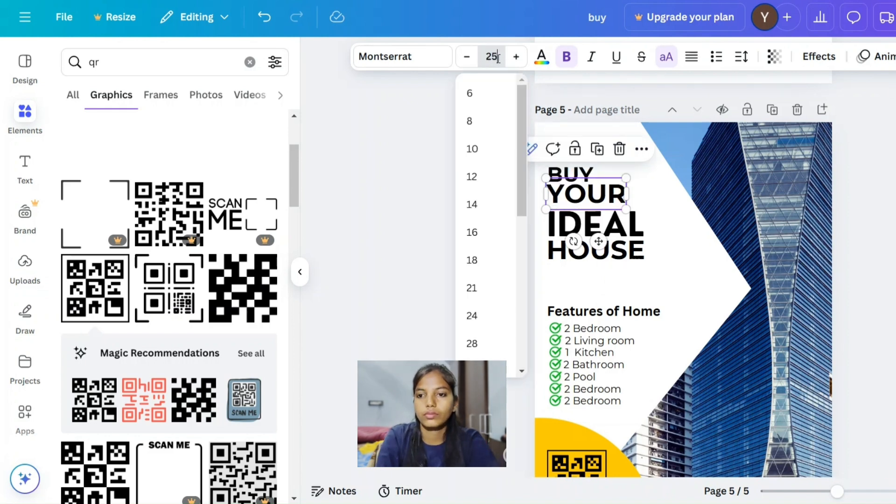
- Set the font size of the headline word IDEAL to 50 and of HOUSE to 25
{"action": "left_click", "coordinate": [638, 229]}
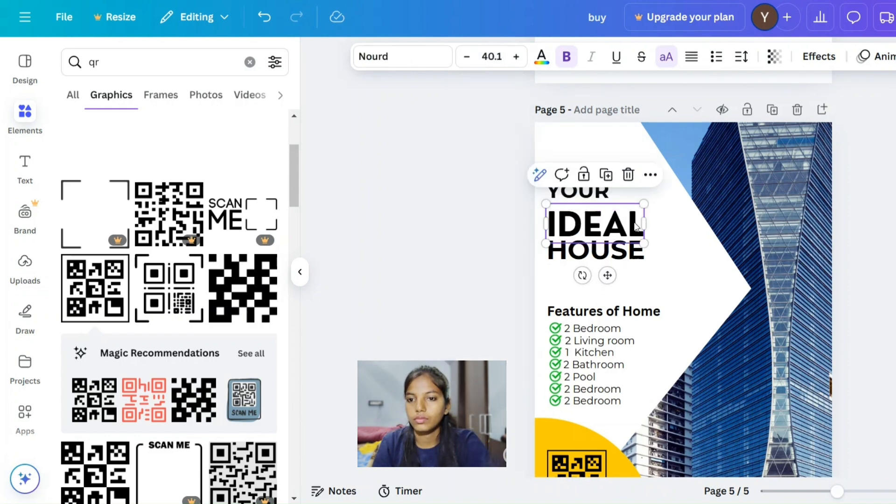
{"action": "left_click", "coordinate": [496, 57]}
{"action": "type", "text": "50"}
{"action": "key", "text": "Return"}
{"action": "left_click", "coordinate": [592, 257]}
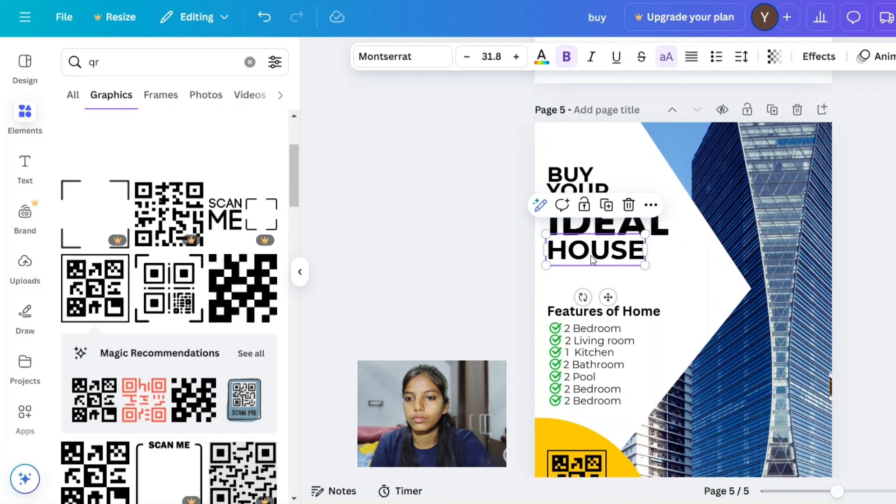
{"action": "left_click", "coordinate": [498, 56]}
{"action": "type", "text": "25"}
{"action": "key", "text": "Return"}
{"action": "left_click", "coordinate": [391, 277]}
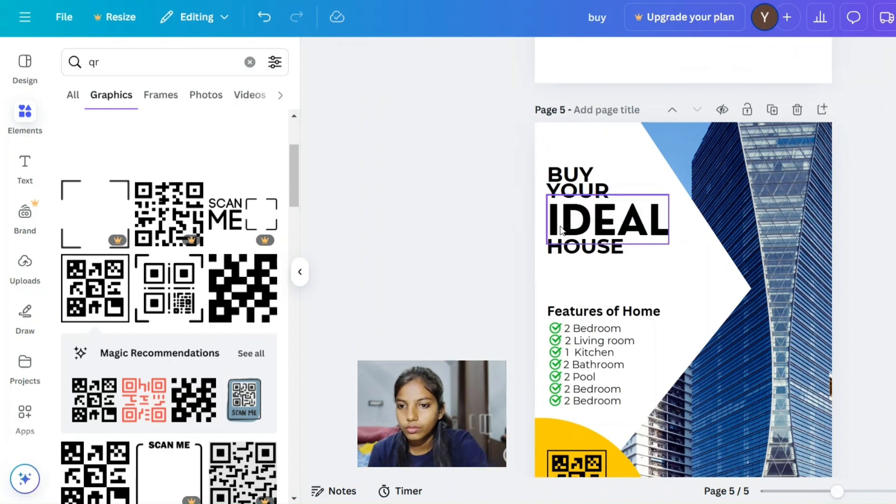
{"action": "left_click_drag", "start_coordinate": [560, 229], "coordinate": [578, 202]}
{"action": "scroll", "coordinate": [560, 226], "scroll_direction": "up", "scroll_amount": 3}
{"action": "left_click", "coordinate": [359, 244]}
{"action": "scroll", "coordinate": [369, 221], "scroll_direction": "down", "scroll_amount": 2}
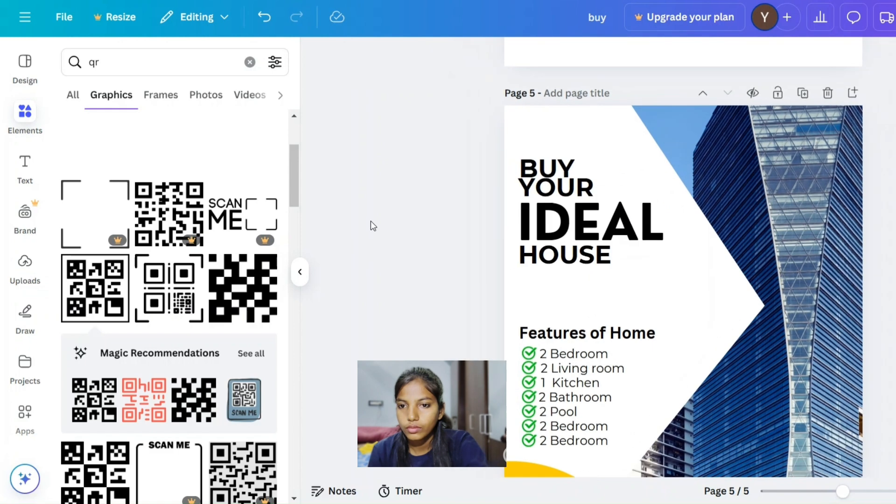
{"action": "left_click_drag", "start_coordinate": [436, 175], "coordinate": [658, 243]}
{"action": "left_click", "coordinate": [559, 129]}
{"action": "left_click", "coordinate": [549, 301]}
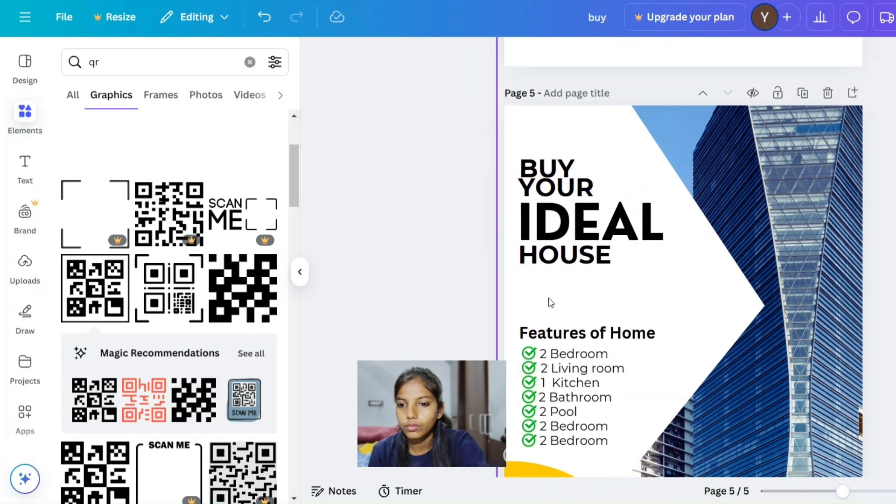
- Change the Features of Home heading to uppercase Montserrat and widen its text box to fit on one line
{"action": "left_click", "coordinate": [555, 332]}
{"action": "left_click", "coordinate": [402, 56]}
{"action": "left_click", "coordinate": [115, 240]}
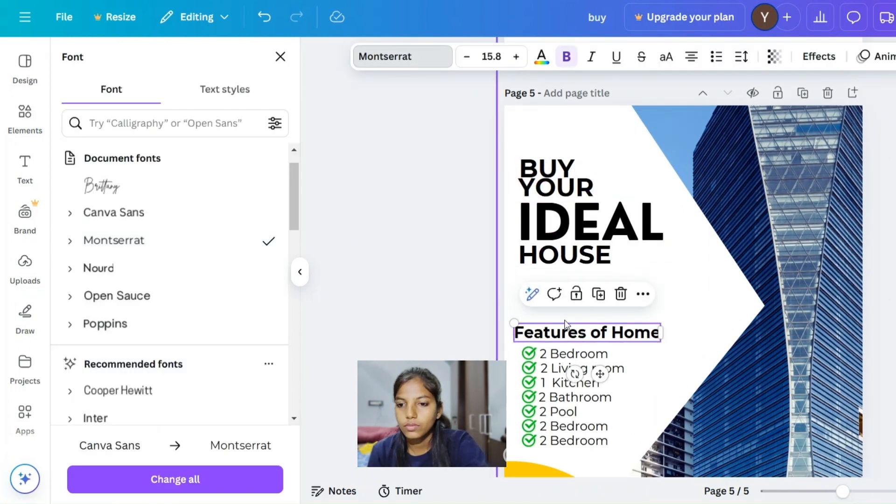
{"action": "scroll", "coordinate": [584, 210], "scroll_direction": "down", "scroll_amount": 2}
{"action": "left_click", "coordinate": [666, 56]}
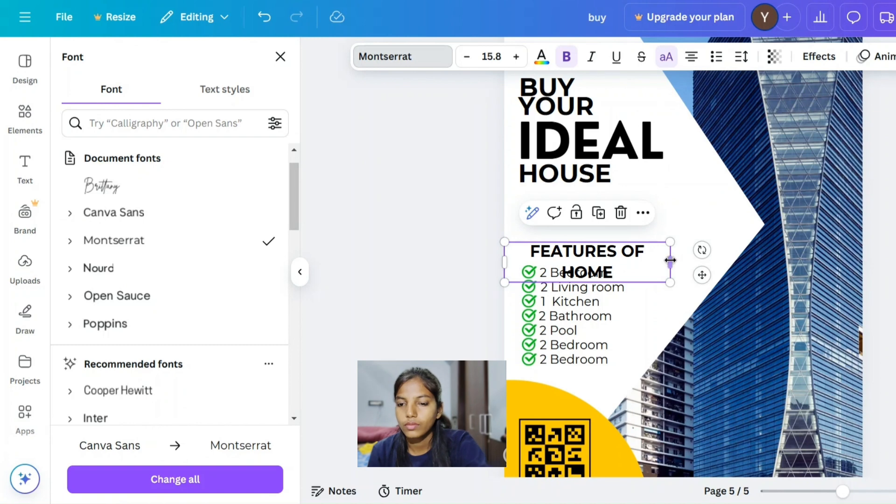
{"action": "left_click_drag", "start_coordinate": [670, 260], "coordinate": [724, 266]}
{"action": "scroll", "coordinate": [724, 266], "scroll_direction": "down", "scroll_amount": 3}
{"action": "left_click", "coordinate": [871, 238]}
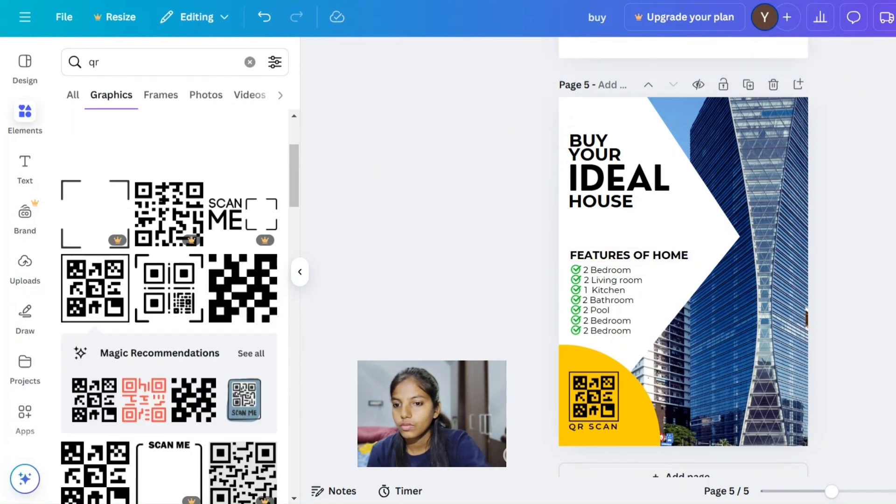
- Shrink the framed building photo to about the page height and shift it towards the page's right edge
{"action": "left_click", "coordinate": [684, 203]}
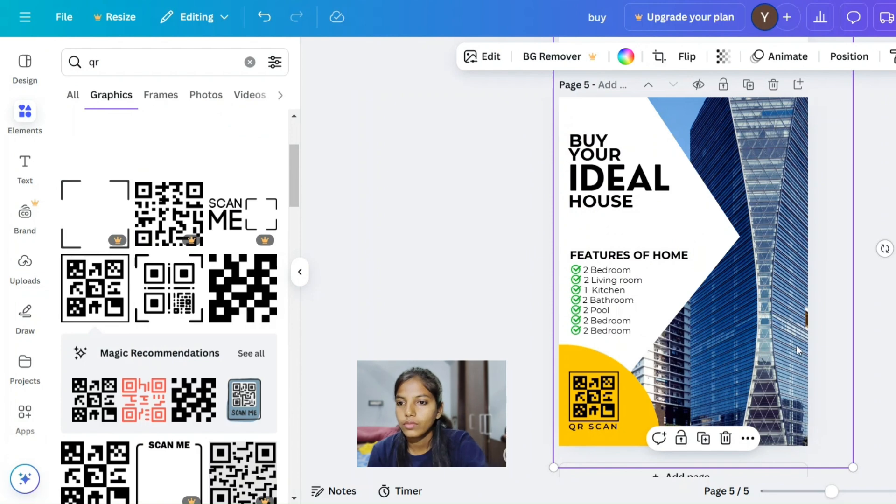
{"action": "scroll", "coordinate": [797, 345], "scroll_direction": "up", "scroll_amount": 2}
{"action": "left_click_drag", "start_coordinate": [855, 99], "coordinate": [819, 166]}
{"action": "scroll", "coordinate": [818, 171], "scroll_direction": "down", "scroll_amount": 3}
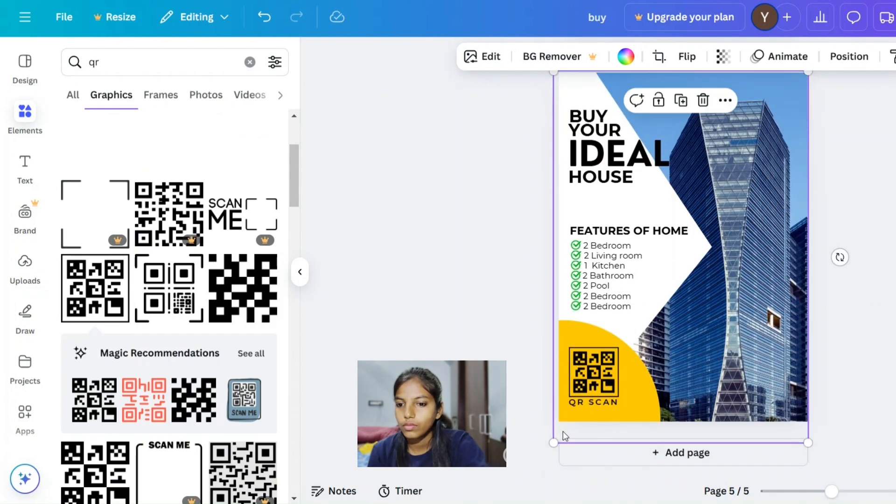
{"action": "left_click_drag", "start_coordinate": [807, 441], "coordinate": [790, 418]}
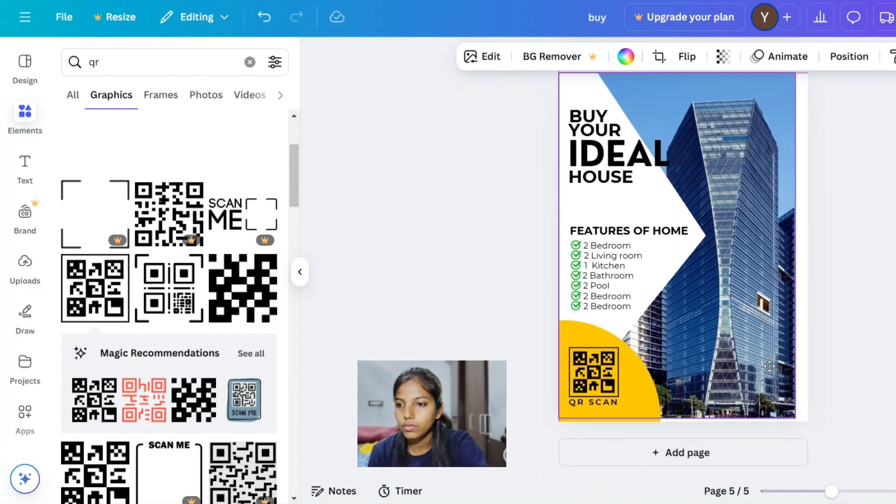
{"action": "left_click_drag", "start_coordinate": [753, 366], "coordinate": [784, 368]}
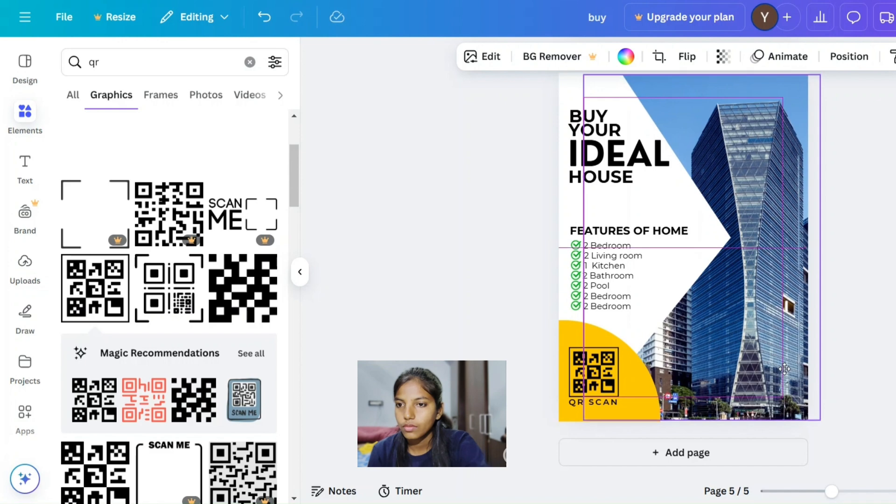
{"action": "scroll", "coordinate": [824, 362], "scroll_direction": "up", "scroll_amount": 1}
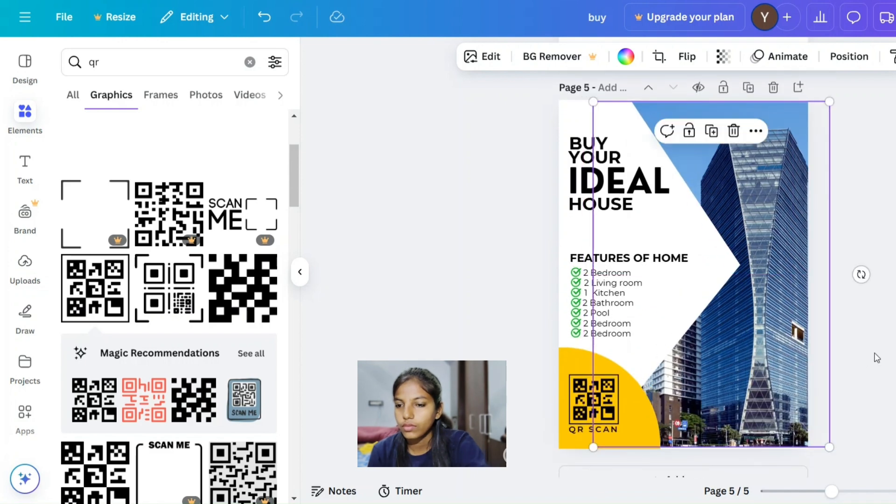
{"action": "left_click", "coordinate": [421, 306]}
- Select the FEATURES OF HOME heading with its checklist and nudge the home features slightly upward
{"action": "left_click_drag", "start_coordinate": [515, 254], "coordinate": [656, 306]}
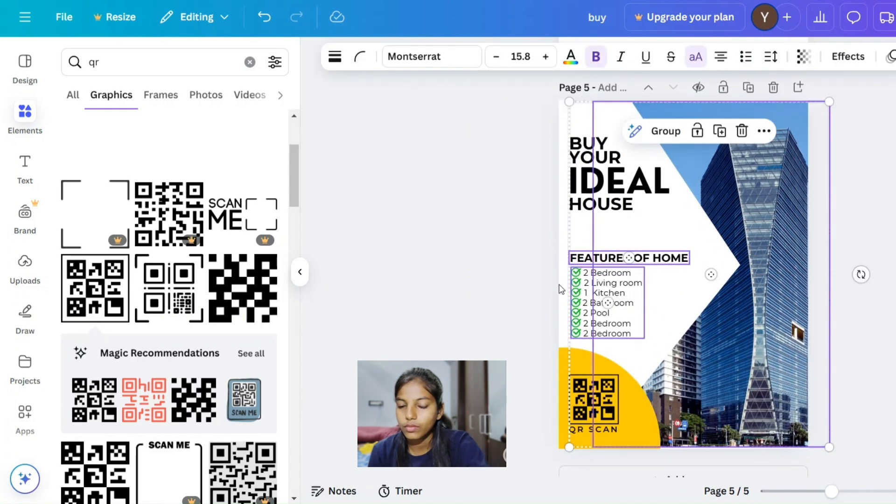
{"action": "left_click", "coordinate": [545, 257]}
{"action": "mouse_move", "coordinate": [588, 292]}
{"action": "left_mouse_down"}
{"action": "mouse_move", "coordinate": [630, 280]}
{"action": "mouse_move", "coordinate": [597, 280]}
{"action": "left_mouse_up"}
- Add a bold Montserrat text line SECURE INVESTMENT and place it between HOUSE and the features heading
{"action": "left_click", "coordinate": [594, 220]}
{"action": "left_click", "coordinate": [606, 232]}
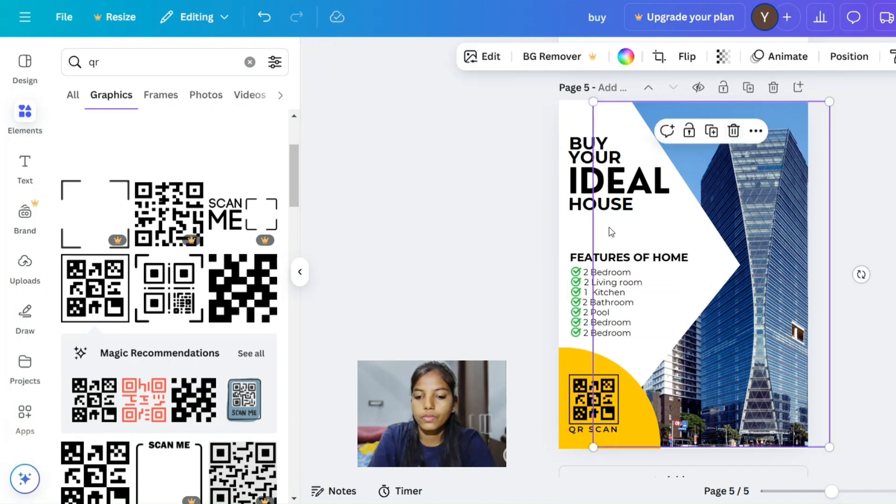
{"action": "key", "text": "t"}
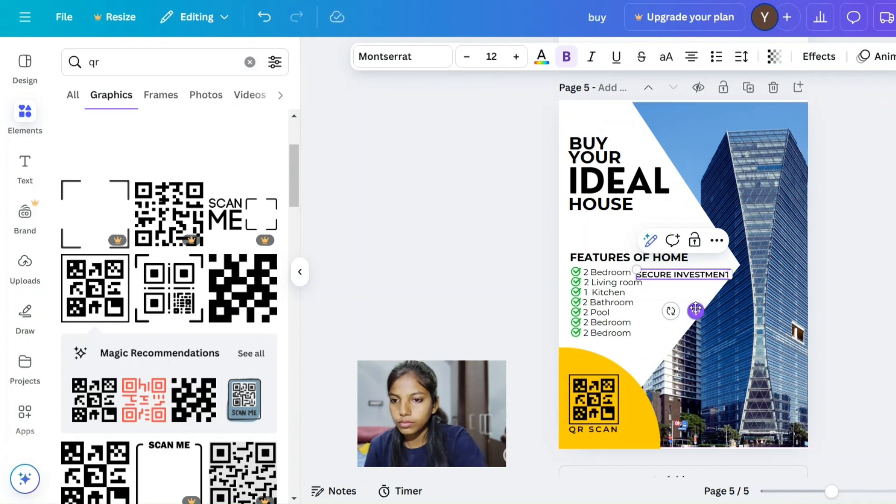
{"action": "left_click_drag", "start_coordinate": [696, 311], "coordinate": [627, 272]}
{"action": "mouse_move", "coordinate": [662, 231]}
{"action": "left_mouse_down"}
{"action": "mouse_move", "coordinate": [676, 224]}
{"action": "mouse_move", "coordinate": [657, 226]}
{"action": "left_mouse_up"}
- Widen the letter spacing of SECURE INVESTMENT and fit it on a single line above the features heading
{"action": "left_click", "coordinate": [742, 57]}
{"action": "left_click_drag", "start_coordinate": [688, 114], "coordinate": [697, 115]}
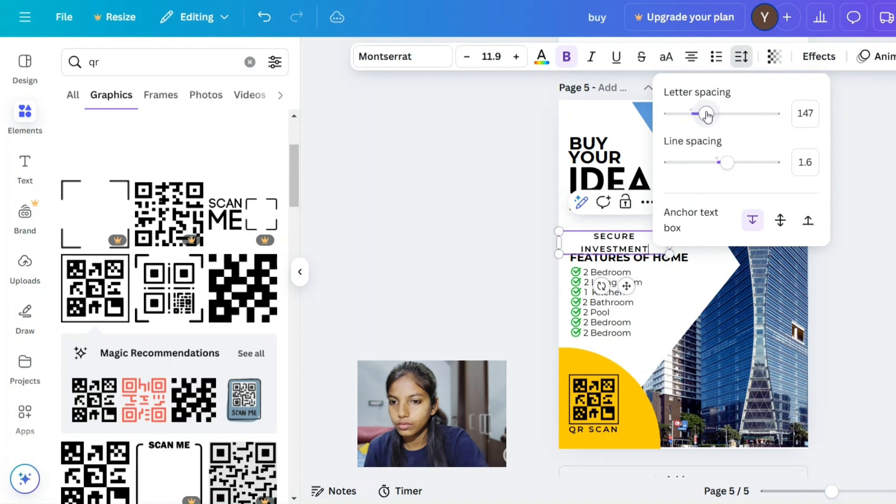
{"action": "left_click_drag", "start_coordinate": [626, 273], "coordinate": [644, 276]}
{"action": "left_click", "coordinate": [741, 57]}
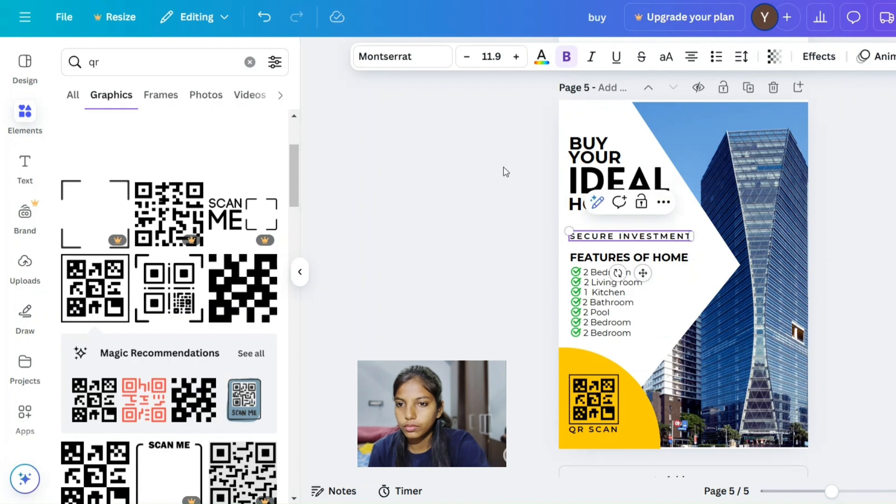
- Select the four headline lines together and enlarge them to match the width of SECURE INVESTMENT
{"action": "left_click_drag", "start_coordinate": [539, 141], "coordinate": [600, 202]}
{"action": "left_click_drag", "start_coordinate": [670, 214], "coordinate": [690, 230]}
{"action": "left_click_drag", "start_coordinate": [659, 194], "coordinate": [659, 193]}
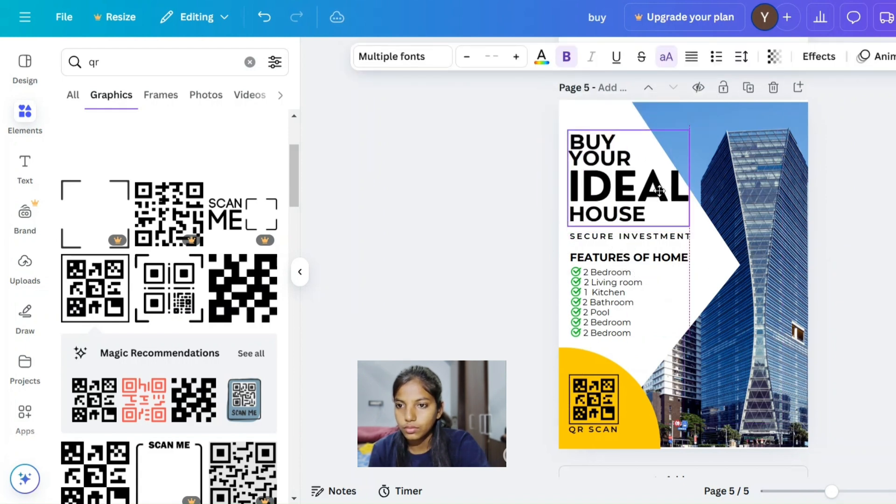
- Shift SECURE INVESTMENT together with the features heading and checklist slightly to the left
{"action": "left_click", "coordinate": [631, 235]}
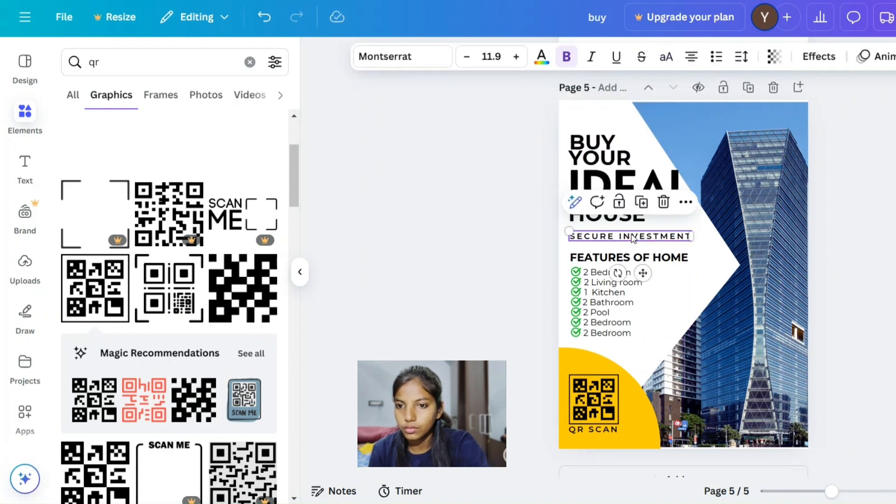
{"action": "left_click", "coordinate": [597, 282]}
{"action": "left_click_drag", "start_coordinate": [597, 282], "coordinate": [595, 281]}
{"action": "left_click", "coordinate": [462, 286]}
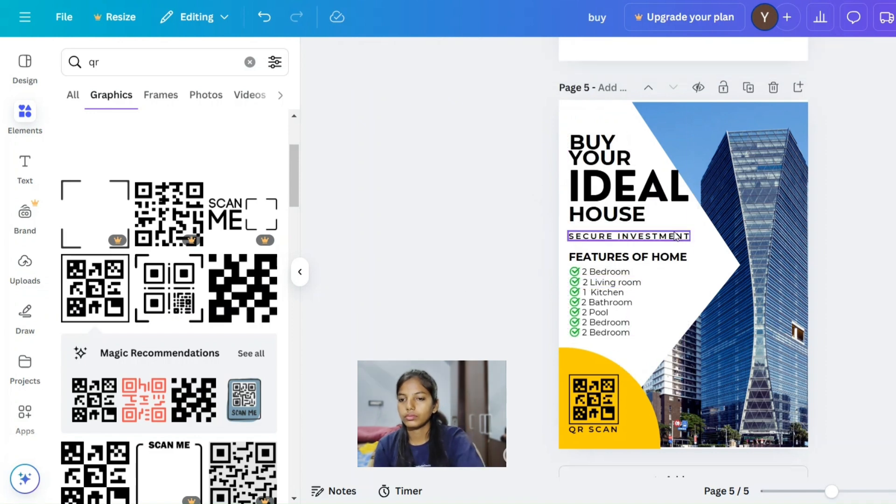
- Scale the headline lines down slightly and move the features heading and checklist a little lower
{"action": "left_click", "coordinate": [672, 215]}
{"action": "left_click_drag", "start_coordinate": [690, 226], "coordinate": [683, 221]}
{"action": "left_click", "coordinate": [891, 248]}
{"action": "mouse_move", "coordinate": [652, 264]}
{"action": "left_mouse_down"}
{"action": "mouse_move", "coordinate": [652, 273]}
{"action": "mouse_move", "coordinate": [652, 263]}
{"action": "left_mouse_up"}
- Apply the Background text effect in yellow to SECURE INVESTMENT
{"action": "left_click", "coordinate": [619, 238]}
{"action": "left_click", "coordinate": [802, 61]}
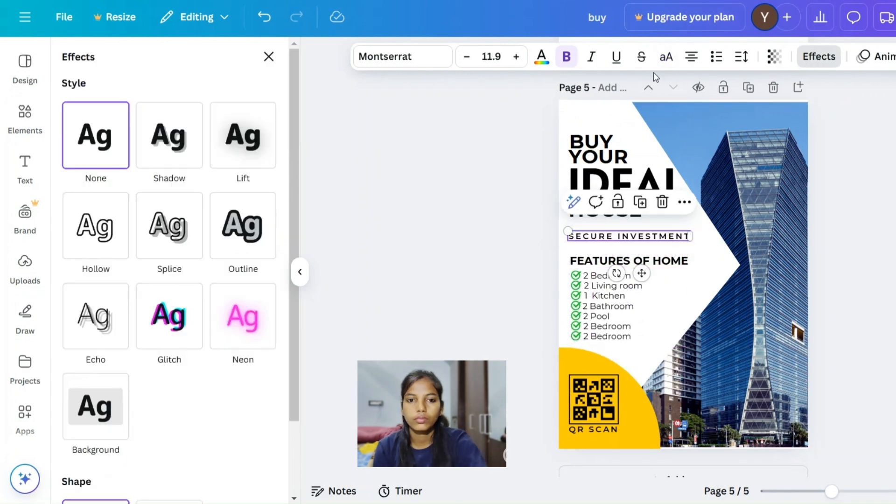
{"action": "left_click", "coordinate": [113, 422]}
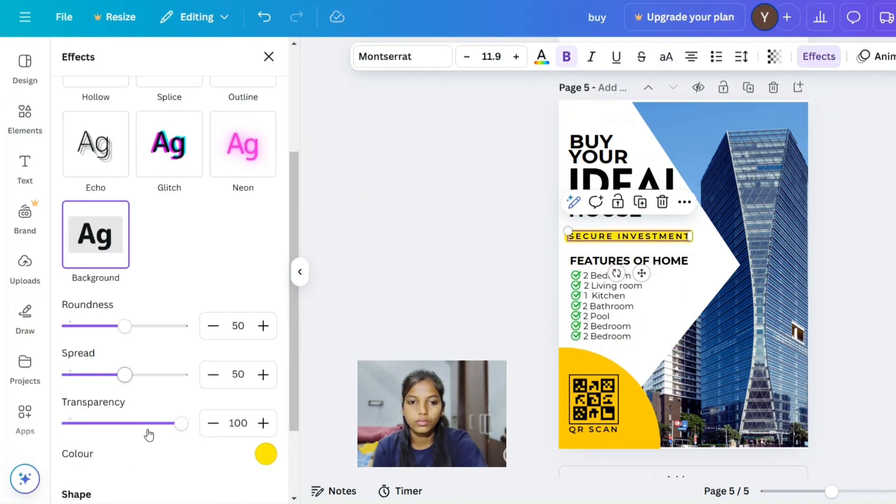
{"action": "left_click", "coordinate": [336, 331]}
- Search the elements for "home" and narrow the results to photos
{"action": "left_click", "coordinate": [140, 62]}
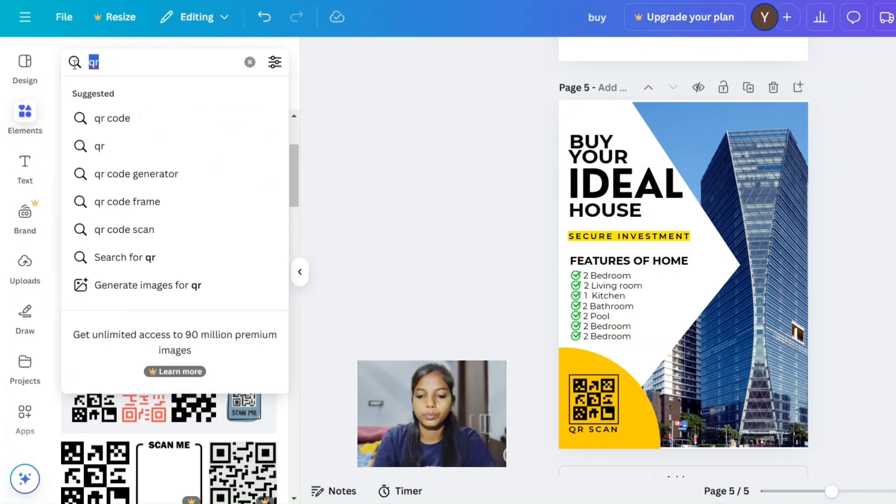
{"action": "type", "text": "home"}
{"action": "key", "text": "Return"}
{"action": "left_click", "coordinate": [157, 97]}
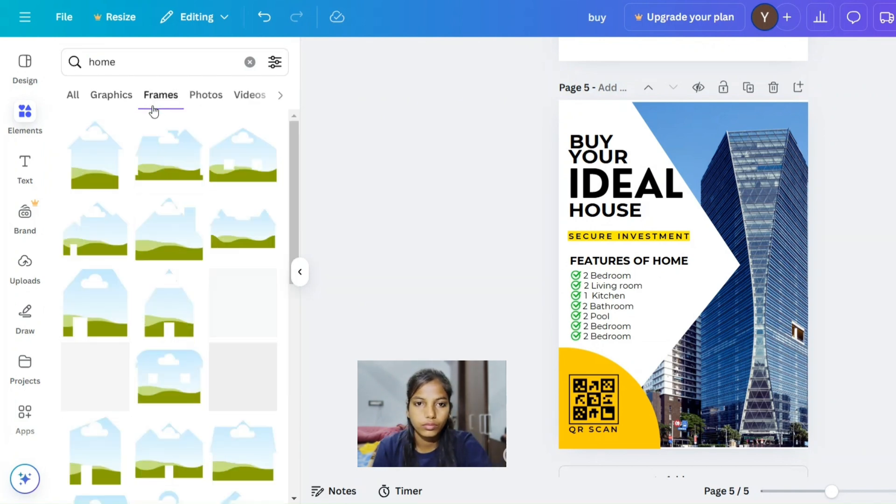
{"action": "left_click", "coordinate": [194, 94]}
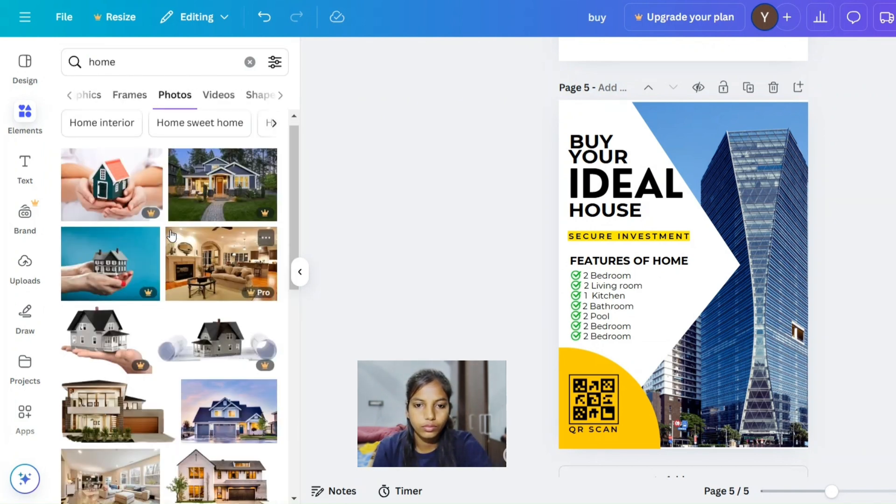
- Replace the skyscraper photo in the frame with the blue gabled house with garage doors at dusk
{"action": "scroll", "coordinate": [207, 290], "scroll_direction": "down", "scroll_amount": 5}
{"action": "left_click", "coordinate": [216, 267]}
{"action": "left_click_drag", "start_coordinate": [733, 296], "coordinate": [784, 236]}
{"action": "double_click", "coordinate": [784, 237]}
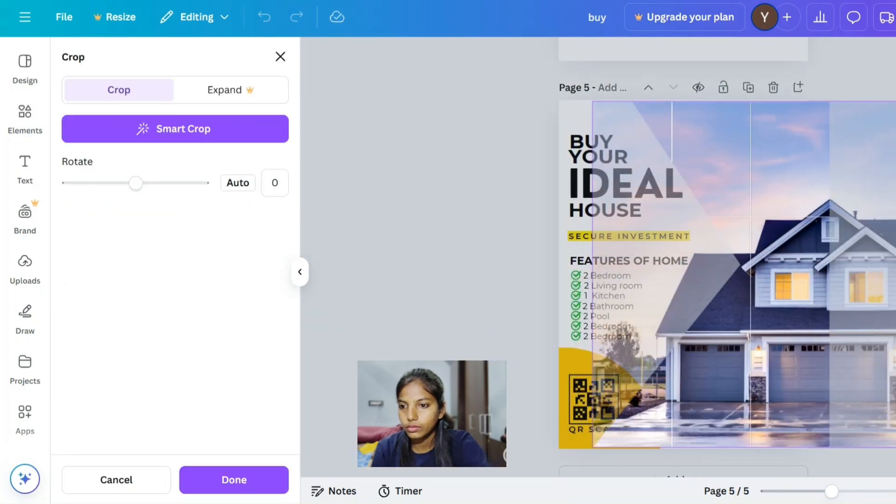
{"action": "key", "text": "Escape"}
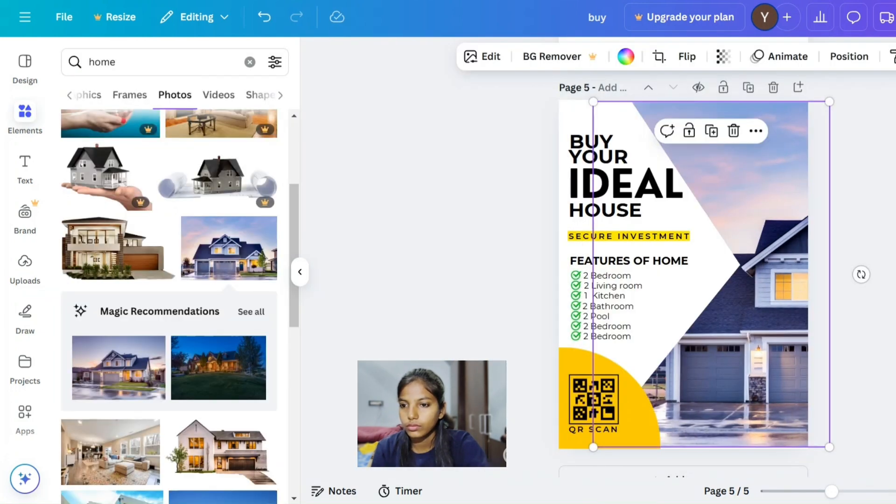
- Delete the framed house photo from the flyer and narrow the "home" results to frames
{"action": "left_click", "coordinate": [734, 132]}
{"action": "left_click", "coordinate": [731, 192]}
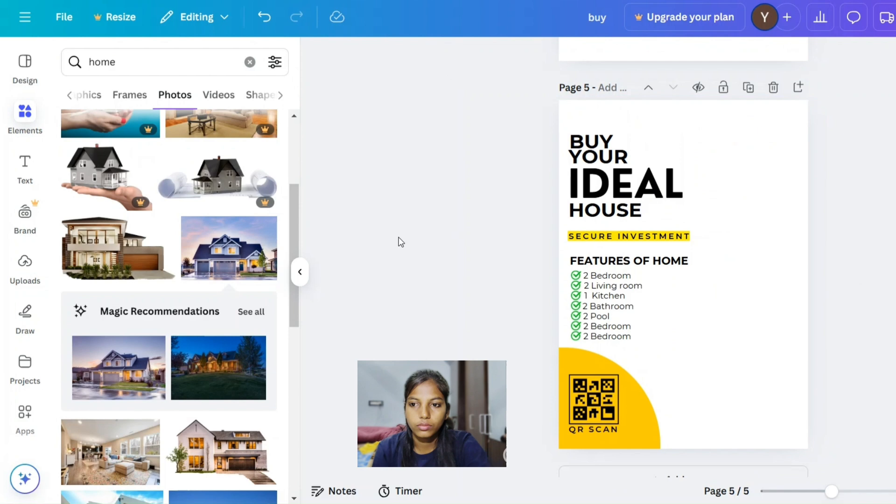
{"action": "left_click", "coordinate": [122, 102]}
{"action": "scroll", "coordinate": [161, 267], "scroll_direction": "down", "scroll_amount": 3}
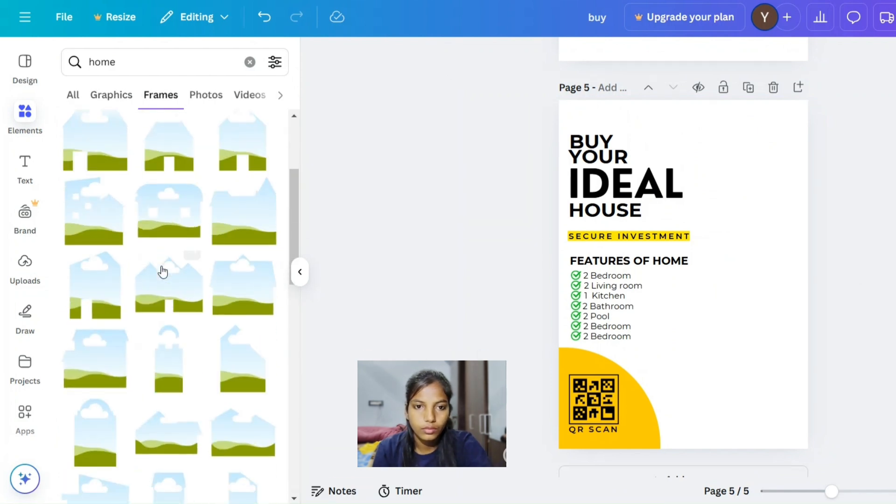
- Try a house frame with small windows, rotated and placed over the page's lower-right corner
{"action": "left_click", "coordinate": [104, 240]}
{"action": "left_click_drag", "start_coordinate": [666, 256], "coordinate": [753, 313]}
{"action": "left_click_drag", "start_coordinate": [771, 431], "coordinate": [814, 244]}
{"action": "left_click_drag", "start_coordinate": [761, 286], "coordinate": [747, 330]}
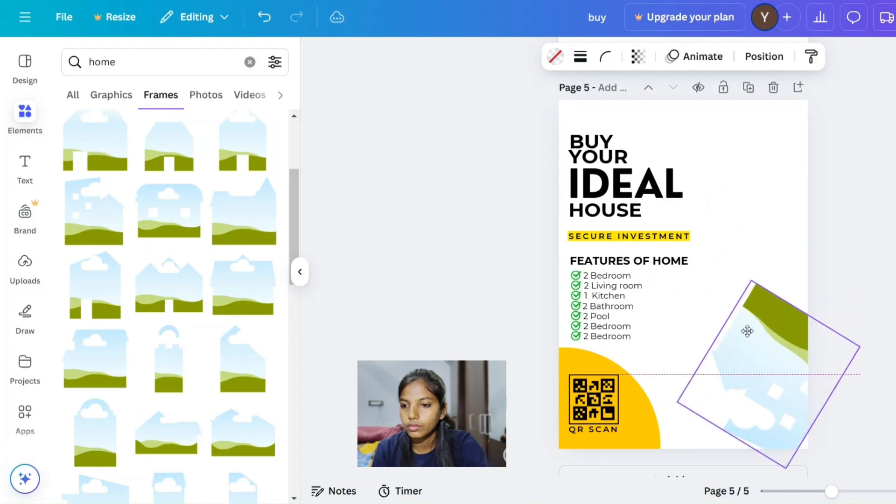
{"action": "left_click", "coordinate": [778, 263]}
- Try a house frame with two openings, stretched to full page height along the page's right edge
{"action": "scroll", "coordinate": [181, 340], "scroll_direction": "down", "scroll_amount": 3}
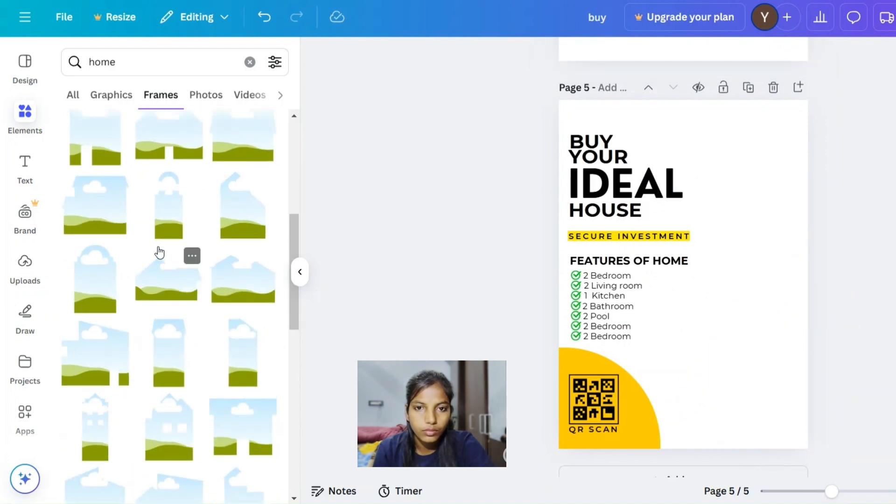
{"action": "scroll", "coordinate": [140, 196], "scroll_direction": "up", "scroll_amount": 6}
{"action": "left_click", "coordinate": [110, 168]}
{"action": "left_click_drag", "start_coordinate": [728, 308], "coordinate": [766, 384]}
{"action": "left_click_drag", "start_coordinate": [756, 347], "coordinate": [757, 99]}
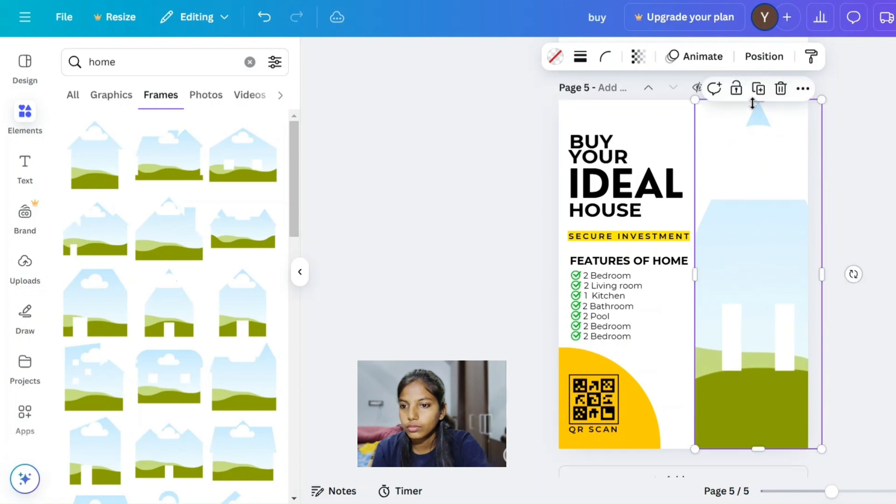
{"action": "left_click_drag", "start_coordinate": [695, 275], "coordinate": [649, 274]}
{"action": "left_click_drag", "start_coordinate": [764, 321], "coordinate": [836, 326]}
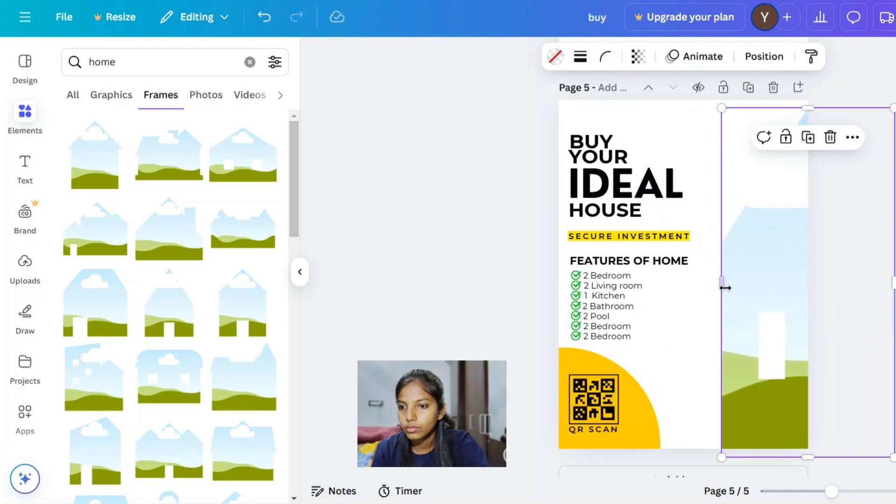
{"action": "left_click_drag", "start_coordinate": [724, 286], "coordinate": [762, 271]}
{"action": "left_click", "coordinate": [830, 128]}
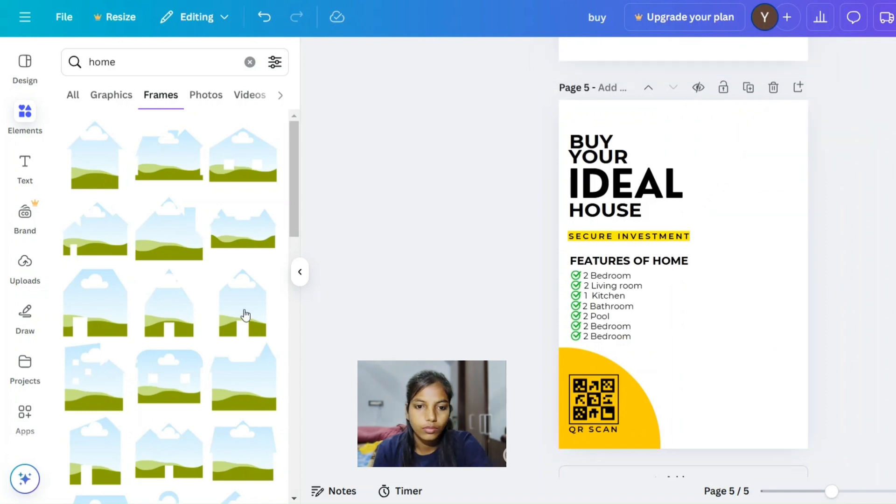
- Try two other house-shaped frames from the results on the right side of the page
{"action": "scroll", "coordinate": [240, 314], "scroll_direction": "down", "scroll_amount": 5}
{"action": "scroll", "coordinate": [186, 318], "scroll_direction": "down", "scroll_amount": 4}
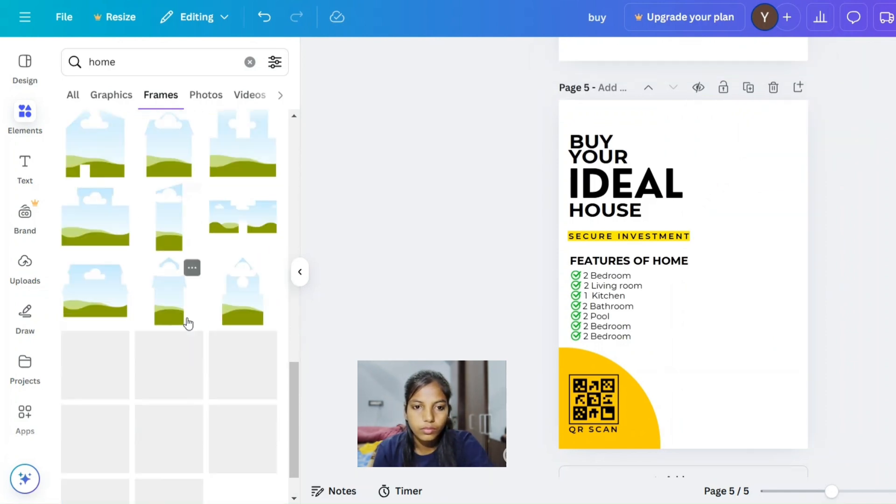
{"action": "scroll", "coordinate": [247, 290], "scroll_direction": "down", "scroll_amount": 3}
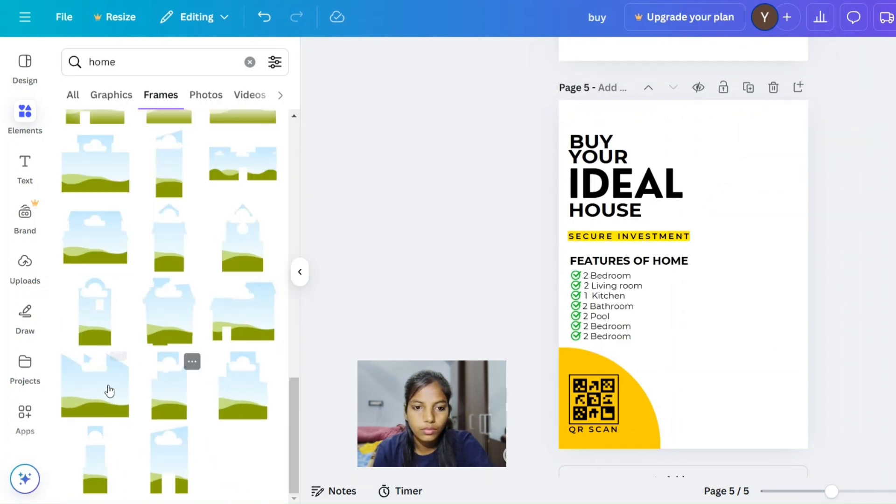
{"action": "left_click", "coordinate": [110, 391]}
{"action": "left_click_drag", "start_coordinate": [681, 305], "coordinate": [750, 300]}
{"action": "key", "text": "Delete"}
{"action": "scroll", "coordinate": [130, 410], "scroll_direction": "up", "scroll_amount": 10}
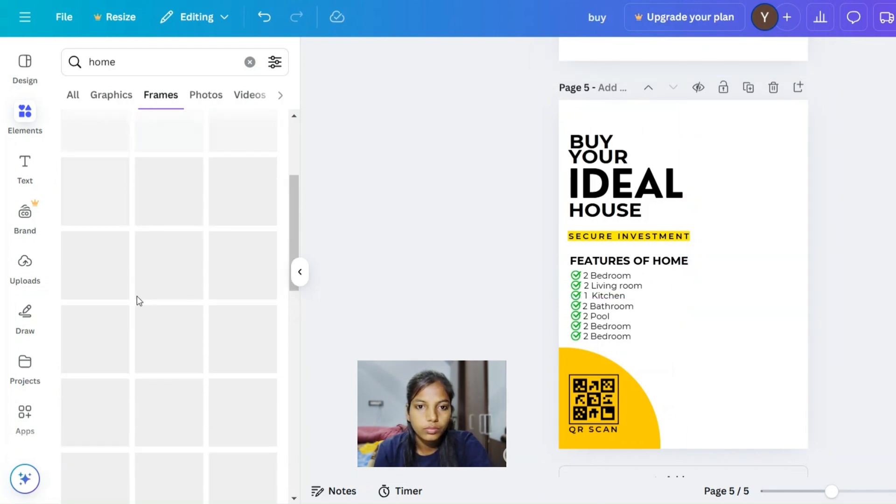
{"action": "left_click", "coordinate": [187, 214]}
{"action": "left_click_drag", "start_coordinate": [717, 269], "coordinate": [798, 387]}
{"action": "left_click", "coordinate": [781, 300]}
- Add the peaked-roof house frame, enlarge it to full page height and shift it partly past the page's right edge
{"action": "scroll", "coordinate": [123, 353], "scroll_direction": "up", "scroll_amount": 1}
{"action": "left_click", "coordinate": [96, 169]}
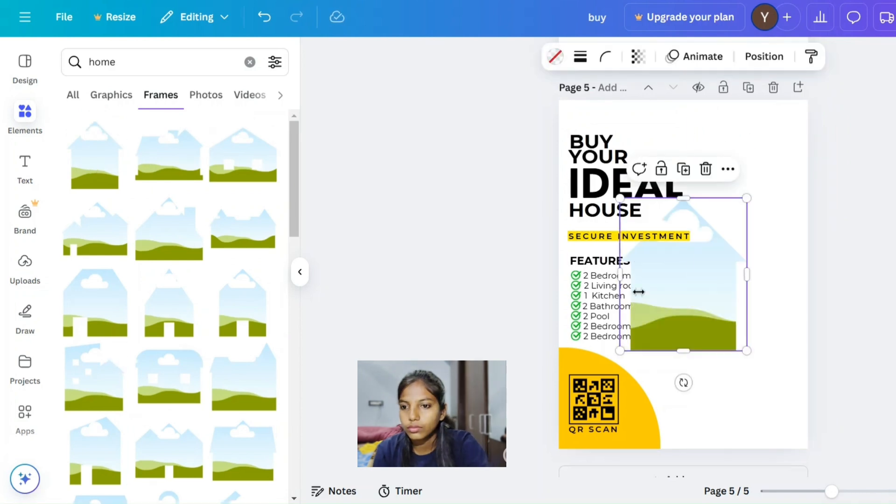
{"action": "left_click_drag", "start_coordinate": [673, 298], "coordinate": [775, 397]}
{"action": "left_click_drag", "start_coordinate": [718, 294], "coordinate": [536, 114]}
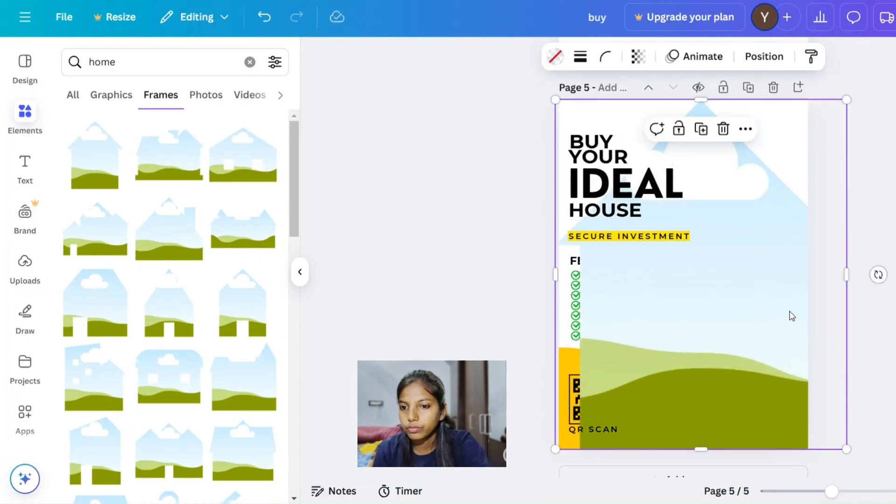
{"action": "left_click_drag", "start_coordinate": [790, 314], "coordinate": [835, 312]}
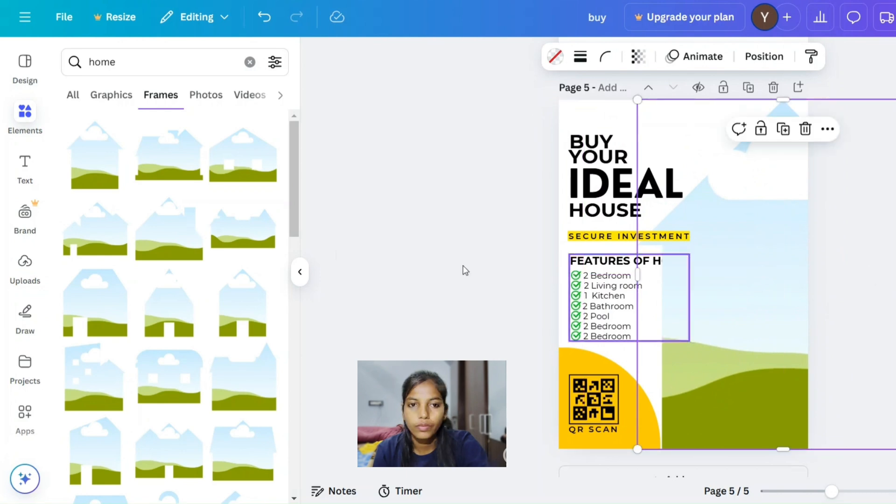
- Fill the house frame with the blue gabled house photo and swap it for the similar house photo with a lilac dusk sky
{"action": "left_click", "coordinate": [74, 97]}
{"action": "left_click", "coordinate": [249, 96]}
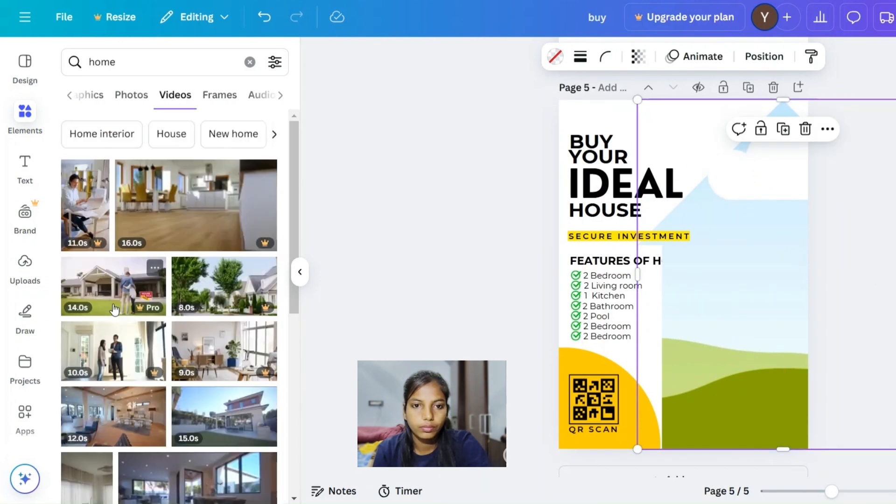
{"action": "left_click", "coordinate": [131, 96]}
{"action": "scroll", "coordinate": [135, 166], "scroll_direction": "down", "scroll_amount": 5}
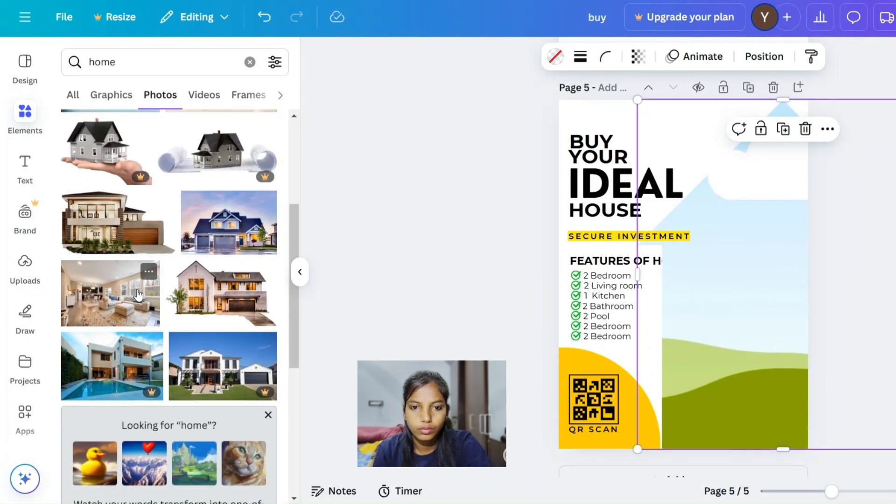
{"action": "left_click_drag", "start_coordinate": [222, 228], "coordinate": [497, 293]}
{"action": "double_click", "coordinate": [780, 267]}
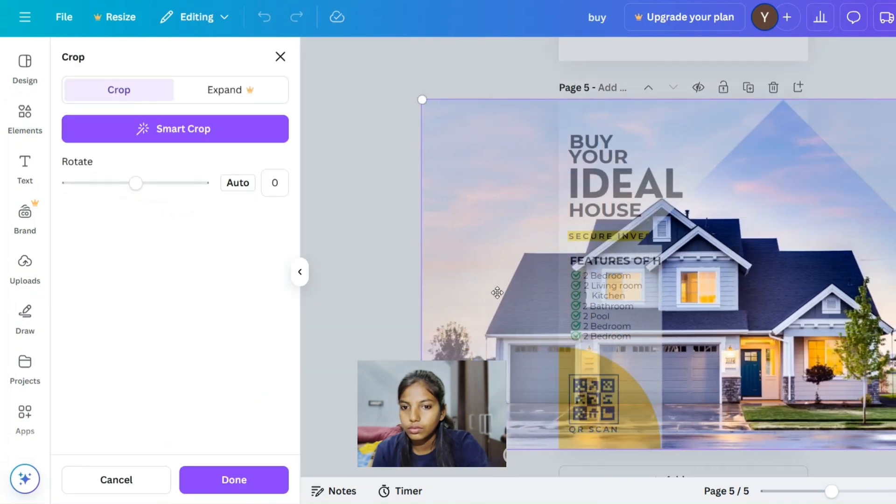
{"action": "left_click", "coordinate": [396, 297]}
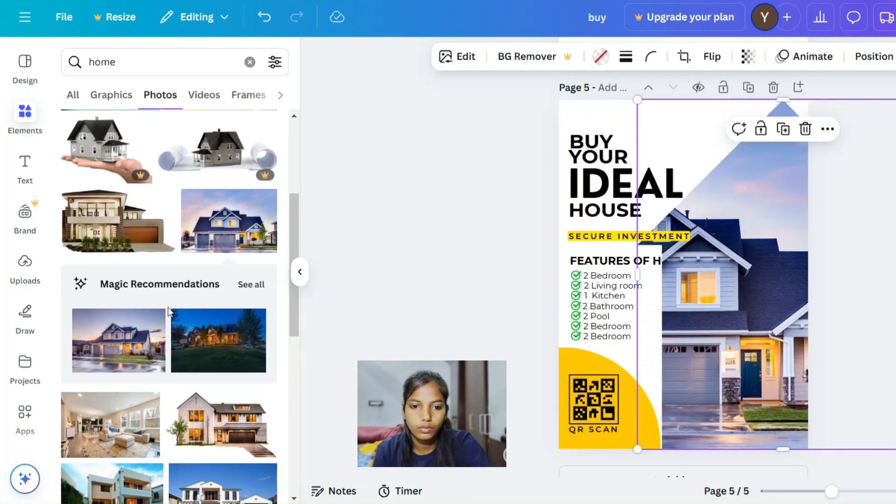
{"action": "scroll", "coordinate": [168, 307], "scroll_direction": "down", "scroll_amount": 10}
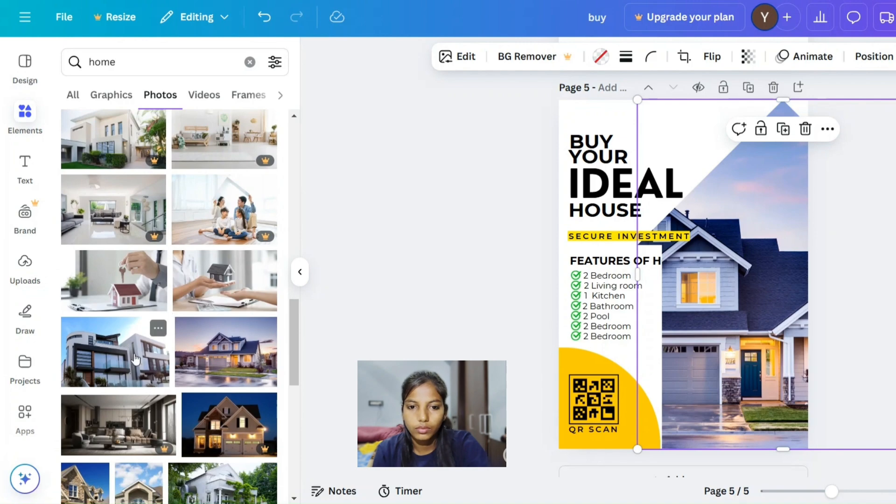
{"action": "left_click", "coordinate": [226, 353]}
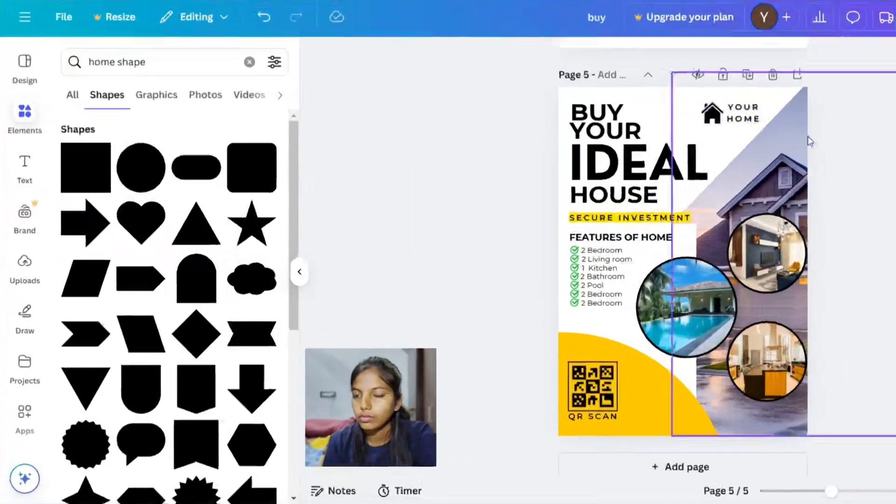
- Add the down arrow shape, rotate it to point up, and enlarge it to full page height over the house photo
{"action": "scroll", "coordinate": [161, 275], "scroll_direction": "down", "scroll_amount": 4}
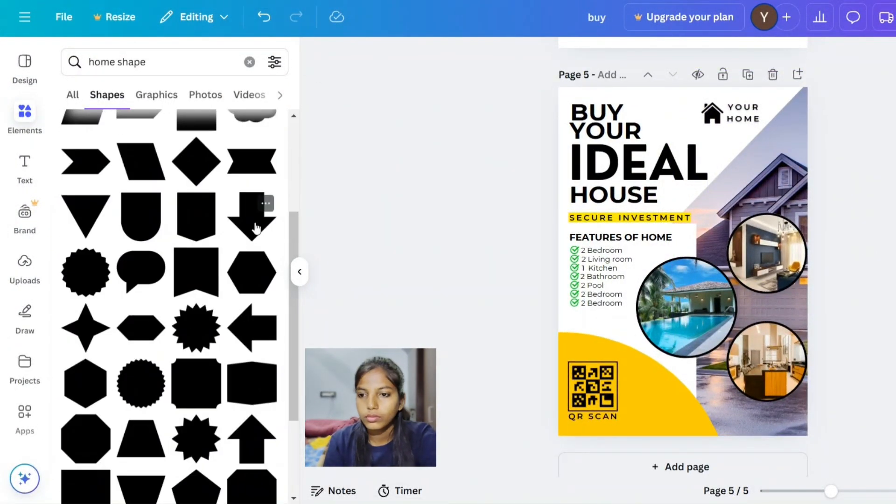
{"action": "left_click", "coordinate": [256, 228]}
{"action": "left_click_drag", "start_coordinate": [682, 313], "coordinate": [683, 103]}
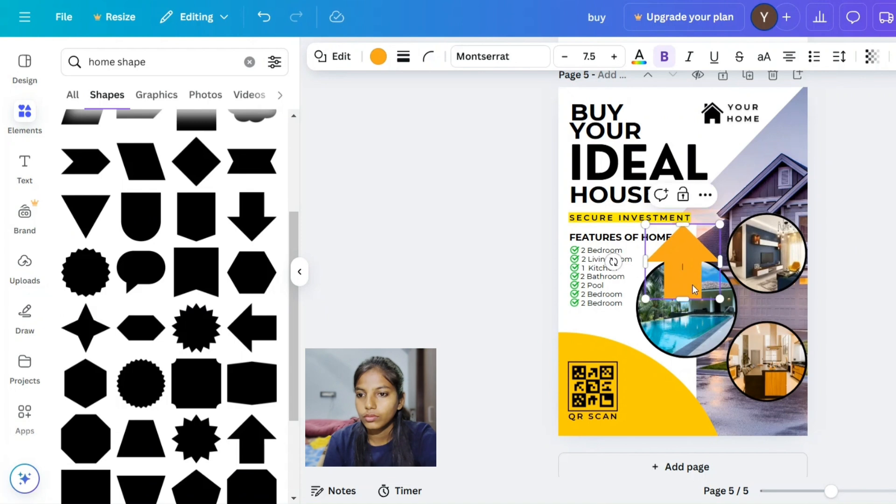
{"action": "left_click_drag", "start_coordinate": [693, 290], "coordinate": [824, 424]}
{"action": "left_click_drag", "start_coordinate": [787, 361], "coordinate": [406, 164]}
{"action": "left_click_drag", "start_coordinate": [684, 350], "coordinate": [881, 303]}
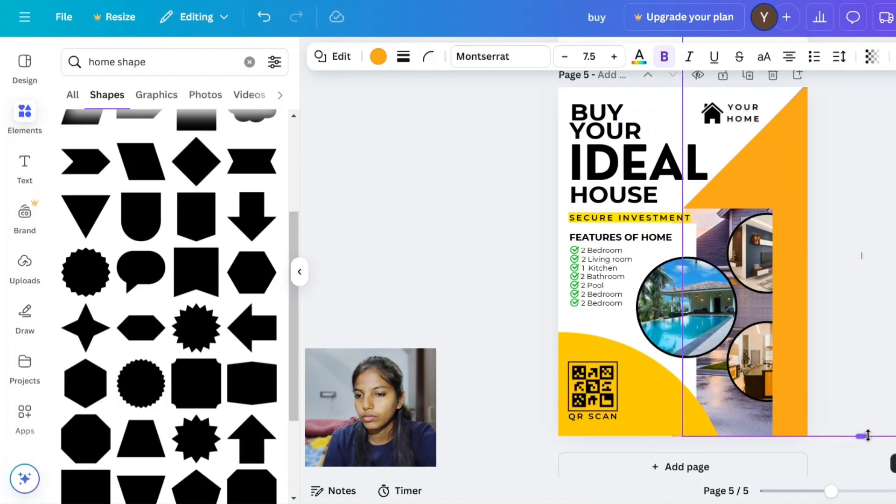
- Shorten and align the orange arrow so only its head covers the photo's slanted upper part
{"action": "mouse_move", "coordinate": [848, 345]}
{"action": "left_mouse_down"}
{"action": "mouse_move", "coordinate": [837, 365]}
{"action": "mouse_move", "coordinate": [836, 354]}
{"action": "left_mouse_up"}
{"action": "left_click_drag", "start_coordinate": [850, 444], "coordinate": [834, 216]}
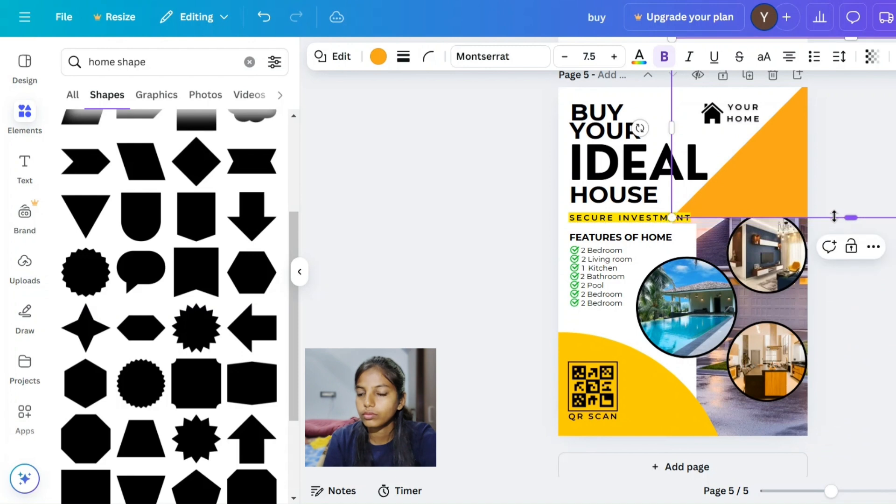
{"action": "left_click_drag", "start_coordinate": [672, 218], "coordinate": [652, 227]}
{"action": "left_click_drag", "start_coordinate": [801, 208], "coordinate": [809, 203]}
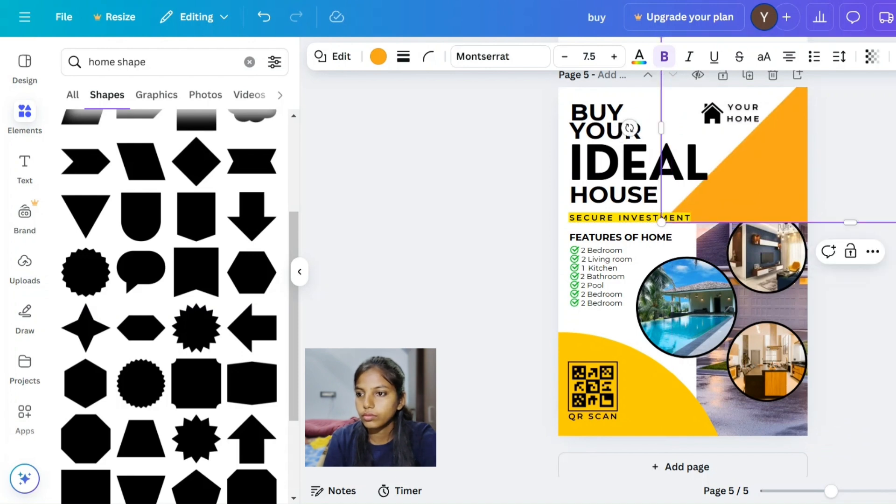
{"action": "left_click_drag", "start_coordinate": [796, 159], "coordinate": [799, 159]}
- Recolour the arrow overlay dark red and make it partly transparent so the house photo shows through
{"action": "left_click", "coordinate": [871, 57]}
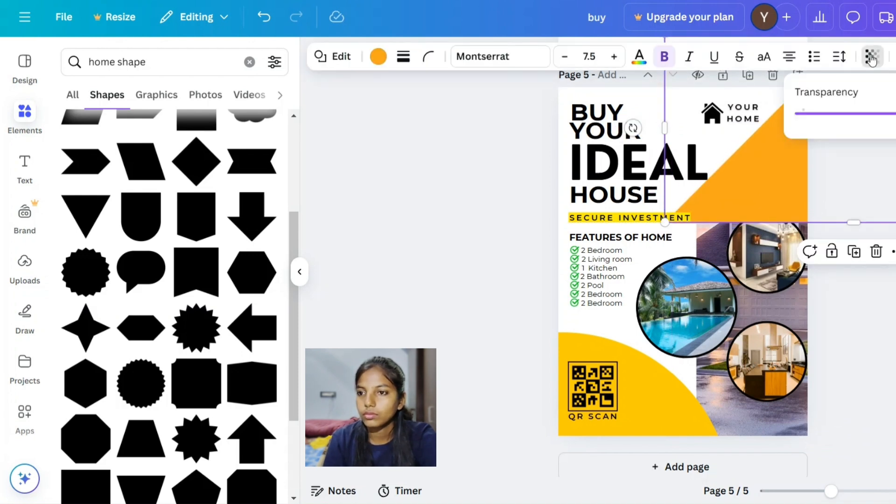
{"action": "left_click", "coordinate": [863, 114]}
{"action": "left_click", "coordinate": [378, 56]}
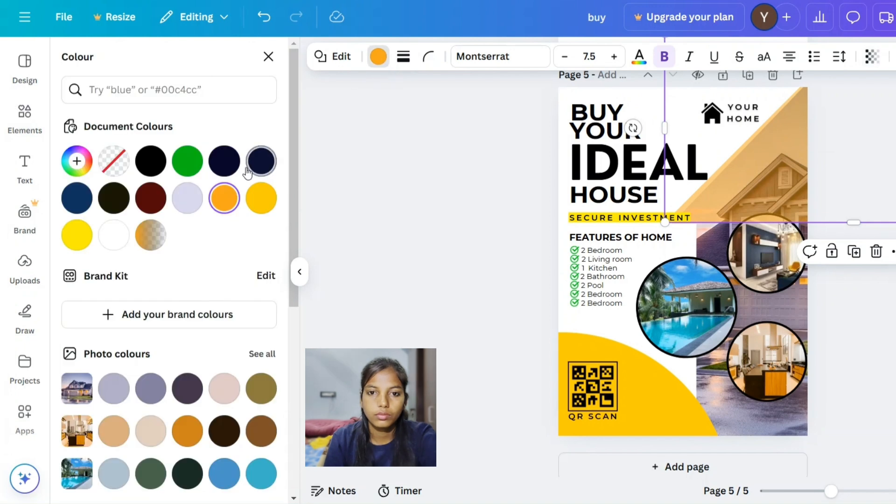
{"action": "left_click", "coordinate": [261, 161]}
{"action": "left_click", "coordinate": [150, 198]}
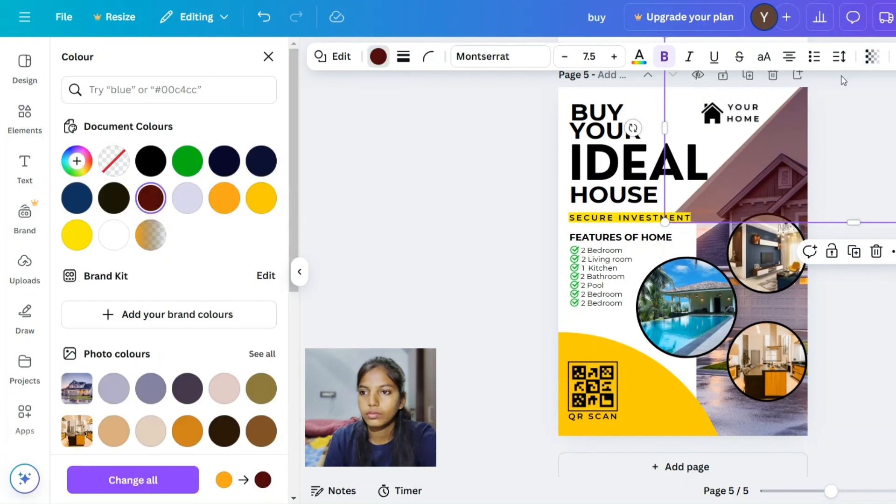
{"action": "left_click", "coordinate": [871, 57]}
{"action": "left_click_drag", "start_coordinate": [863, 114], "coordinate": [886, 115]}
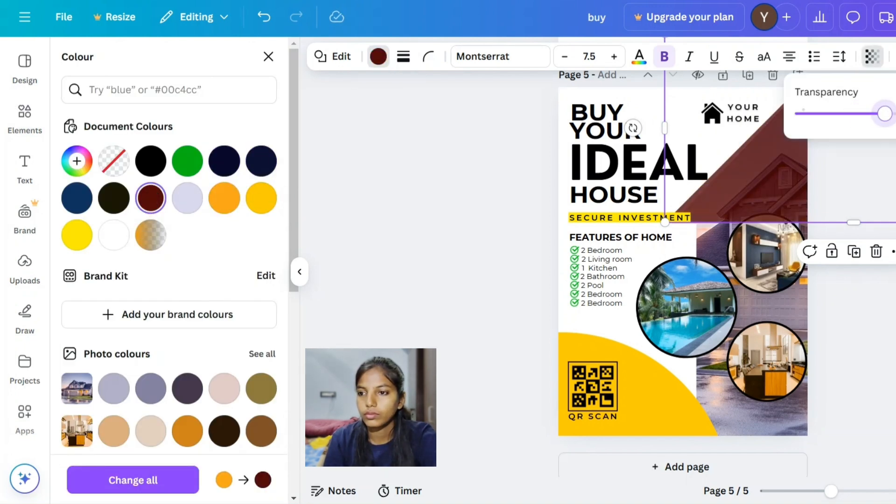
{"action": "left_click", "coordinate": [407, 242]}
- Add a square shape and stretch it over the house photo's lower part, below the dark red overlay
{"action": "scroll", "coordinate": [101, 203], "scroll_direction": "up", "scroll_amount": 5}
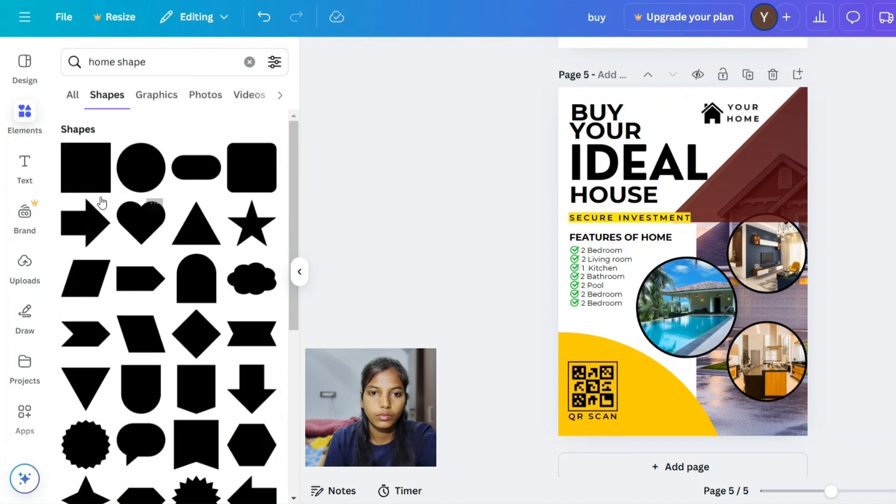
{"action": "left_click", "coordinate": [99, 154]}
{"action": "mouse_move", "coordinate": [685, 260]}
{"action": "left_mouse_down"}
{"action": "mouse_move", "coordinate": [770, 258]}
{"action": "mouse_move", "coordinate": [697, 256]}
{"action": "left_mouse_up"}
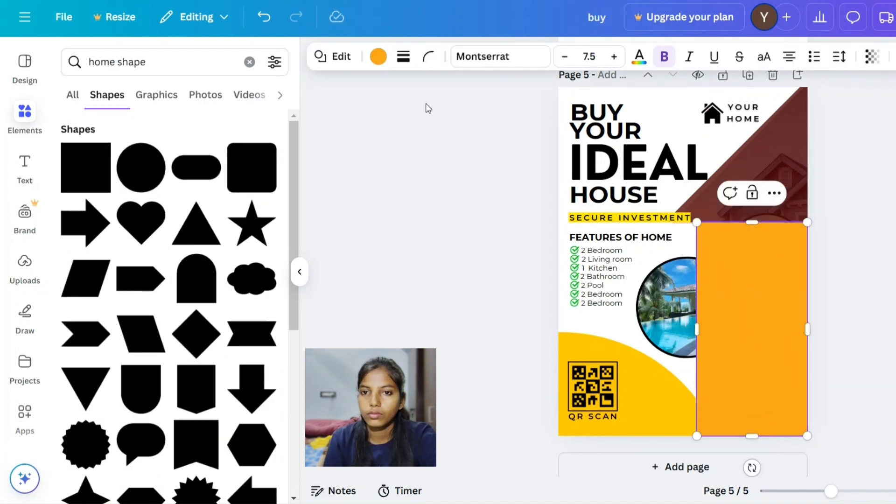
- Copy the dark red overlay's style to the orange rectangle
{"action": "right_click", "coordinate": [785, 97]}
{"action": "left_click", "coordinate": [838, 140]}
{"action": "left_click", "coordinate": [775, 310]}
{"action": "left_click", "coordinate": [863, 309]}
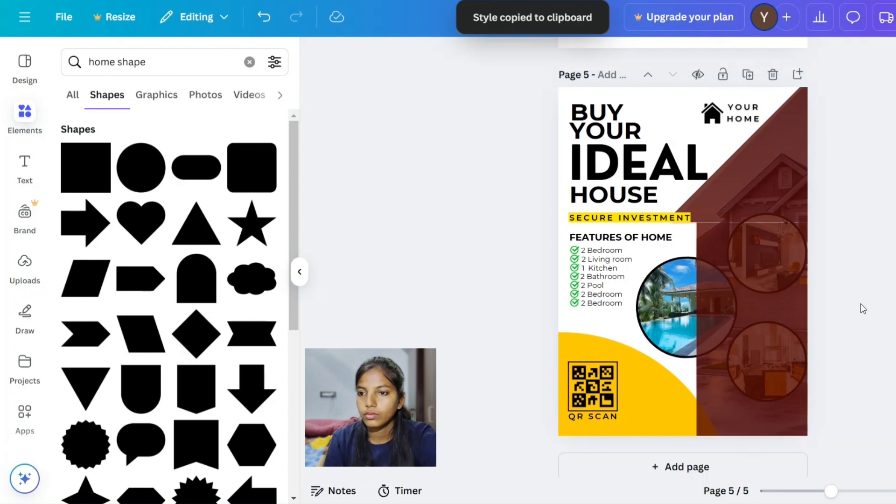
- Adjust the dark red rectangle's upper edge to meet the triangular overlay above it
{"action": "left_click", "coordinate": [763, 233]}
{"action": "left_click_drag", "start_coordinate": [752, 221], "coordinate": [752, 223]}
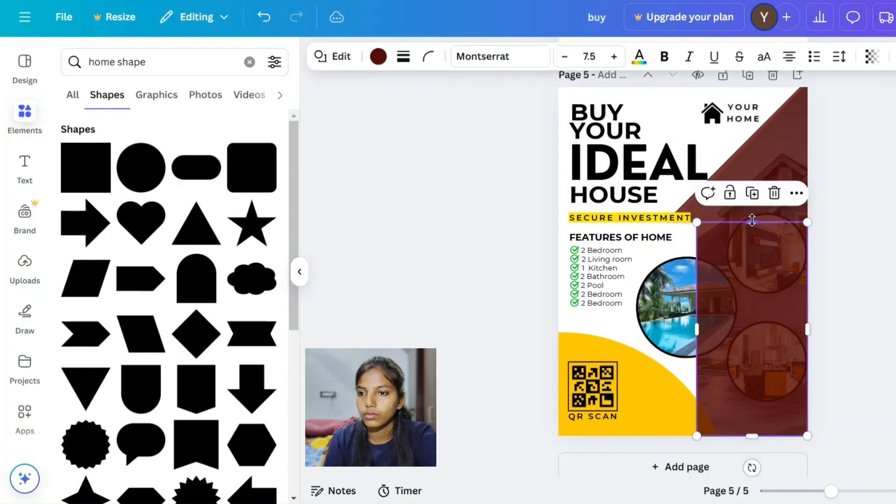
{"action": "scroll", "coordinate": [752, 221], "scroll_direction": "up", "scroll_amount": 3}
{"action": "left_click", "coordinate": [888, 236]}
{"action": "scroll", "coordinate": [887, 235], "scroll_direction": "down", "scroll_amount": 2}
{"action": "scroll", "coordinate": [813, 313], "scroll_direction": "down", "scroll_amount": 3}
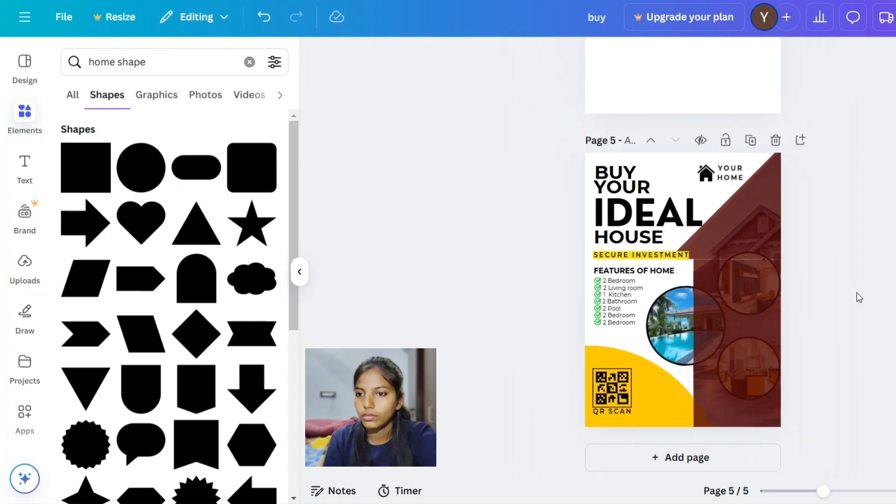
{"action": "left_click", "coordinate": [774, 310]}
{"action": "left_click_drag", "start_coordinate": [740, 256], "coordinate": [740, 258]}
{"action": "left_click", "coordinate": [837, 272]}
- Send the dark red rectangle backward behind the three circular photos
{"action": "left_click", "coordinate": [778, 265]}
{"action": "left_click", "coordinate": [895, 56]}
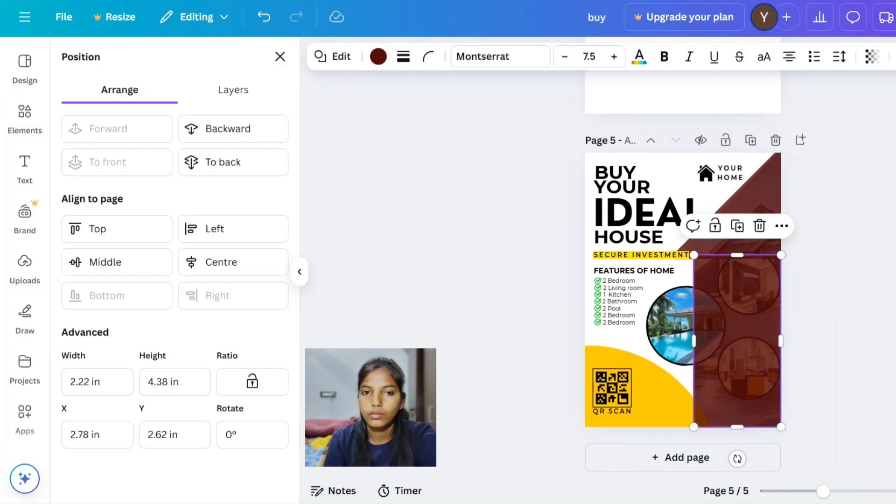
{"action": "left_click", "coordinate": [226, 128]}
{"action": "left_click", "coordinate": [140, 130]}
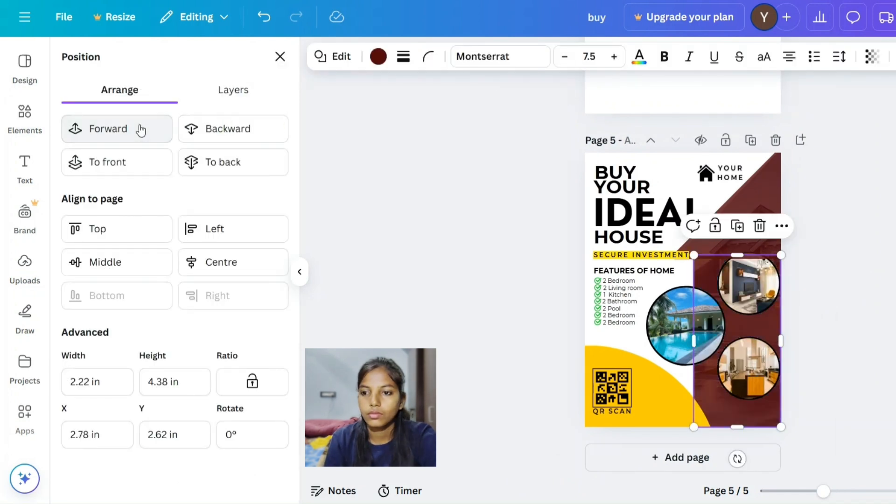
- Make the dark red rectangle and the triangular overlay more transparent so the house photo shows through
{"action": "left_click", "coordinate": [872, 56]}
{"action": "left_click_drag", "start_coordinate": [861, 114], "coordinate": [854, 117]}
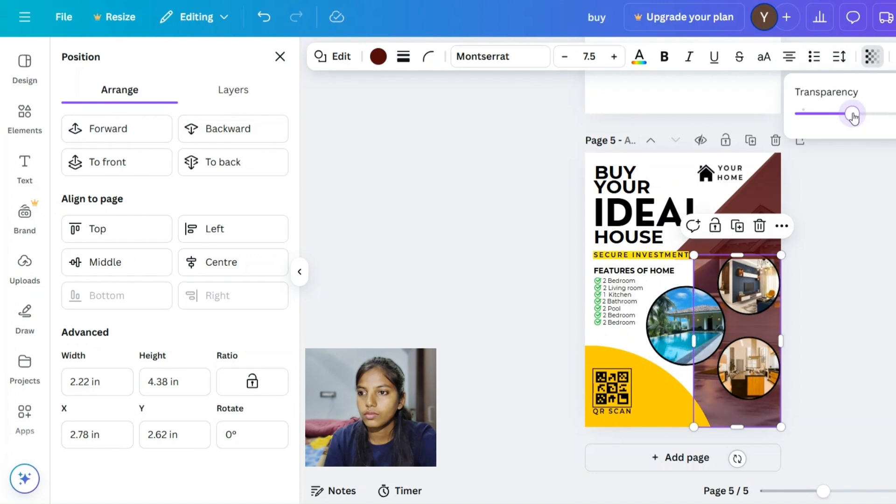
{"action": "left_click", "coordinate": [776, 187]}
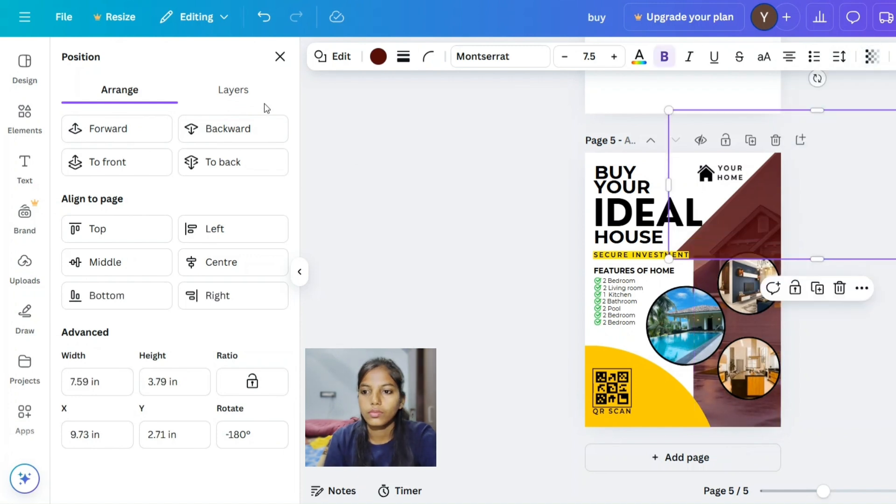
{"action": "left_click", "coordinate": [873, 57]}
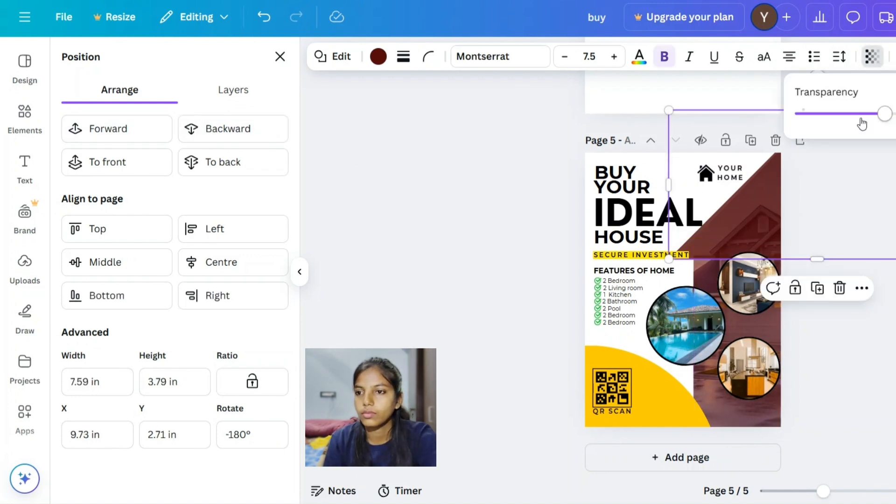
{"action": "left_click", "coordinate": [861, 122]}
{"action": "left_click", "coordinate": [889, 304]}
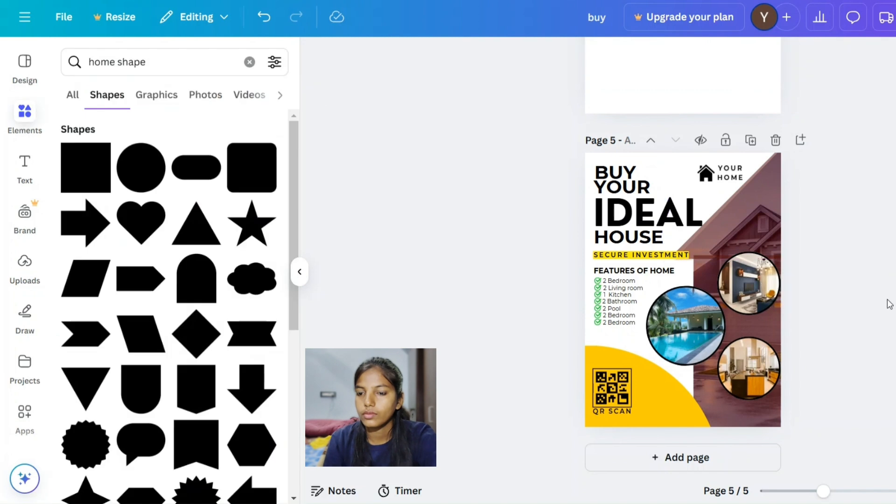
- Add a text box reading "BOOK NOW" at size 19.5 and place it beside the QR code
{"action": "left_click", "coordinate": [682, 357]}
{"action": "type", "text": "t"}
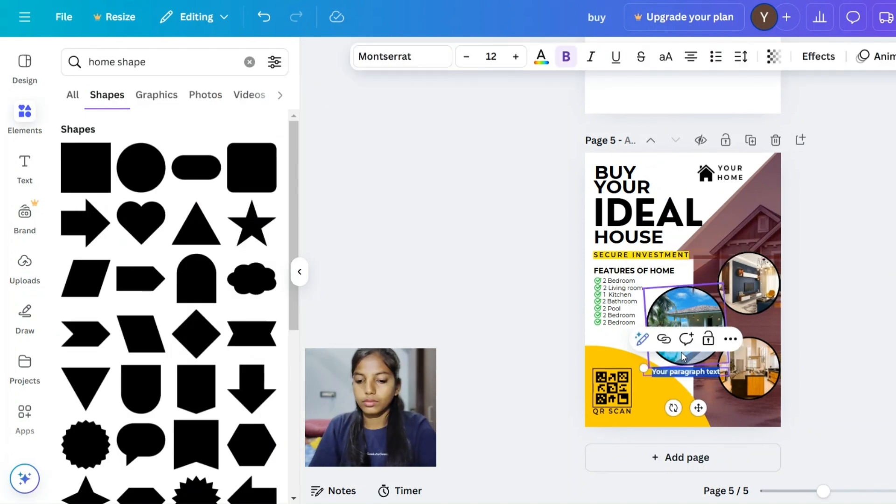
{"action": "type", "text": "BOOK NOW"}
{"action": "left_click_drag", "start_coordinate": [699, 408], "coordinate": [714, 399]}
{"action": "left_click_drag", "start_coordinate": [698, 446], "coordinate": [697, 426]}
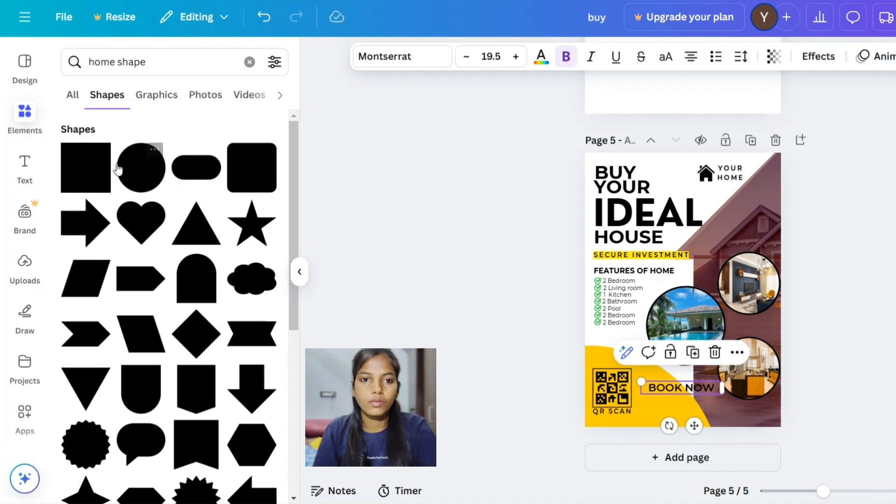
{"action": "left_click", "coordinate": [247, 165]}
{"action": "left_click", "coordinate": [688, 292]}
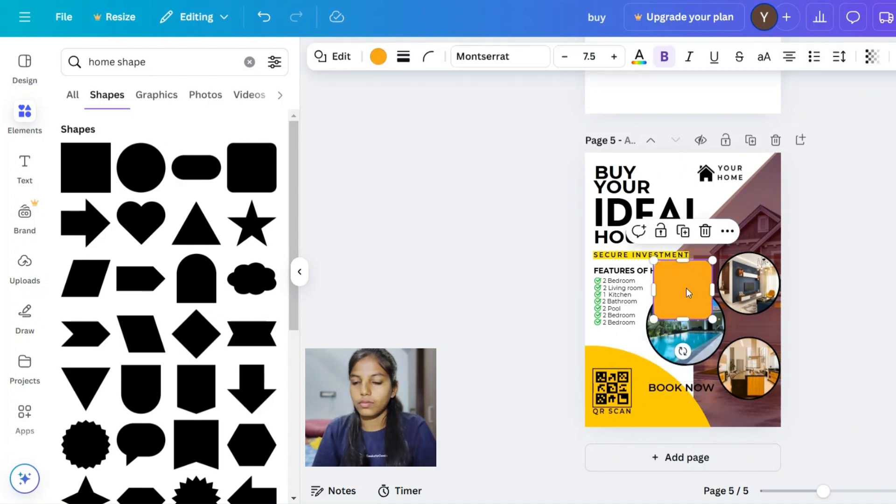
{"action": "left_click", "coordinate": [704, 230]}
- Add a pill shape, fit it behind the BOOK NOW text, and colour it dark red
{"action": "left_click", "coordinate": [186, 169]}
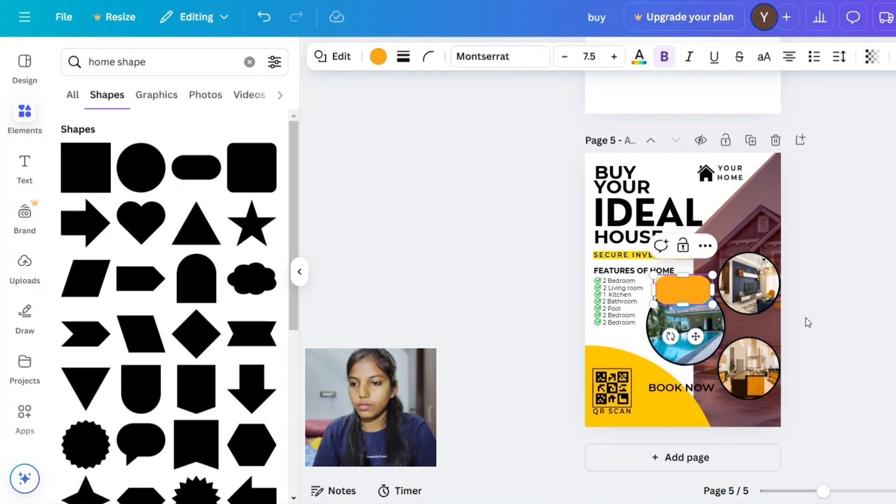
{"action": "left_click_drag", "start_coordinate": [683, 290], "coordinate": [685, 398]}
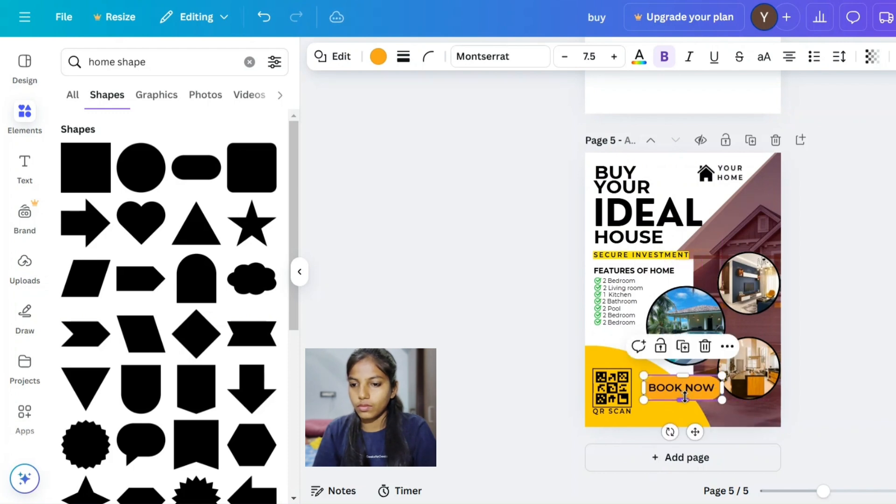
{"action": "scroll", "coordinate": [685, 397], "scroll_direction": "up", "scroll_amount": 5}
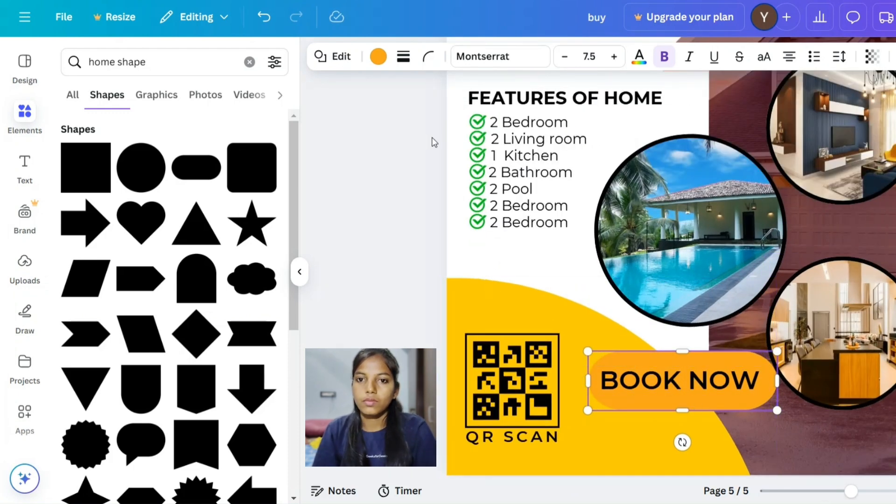
{"action": "left_click", "coordinate": [378, 56]}
{"action": "left_click", "coordinate": [146, 198]}
- Colour the BOOK NOW text light lavender and centre it on the dark red pill
{"action": "left_click", "coordinate": [642, 398]}
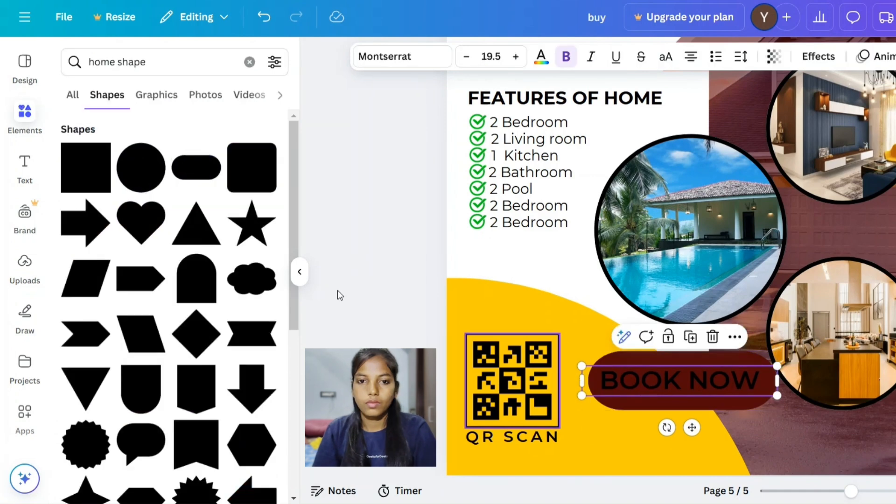
{"action": "left_click", "coordinate": [541, 56]}
{"action": "left_click", "coordinate": [150, 198]}
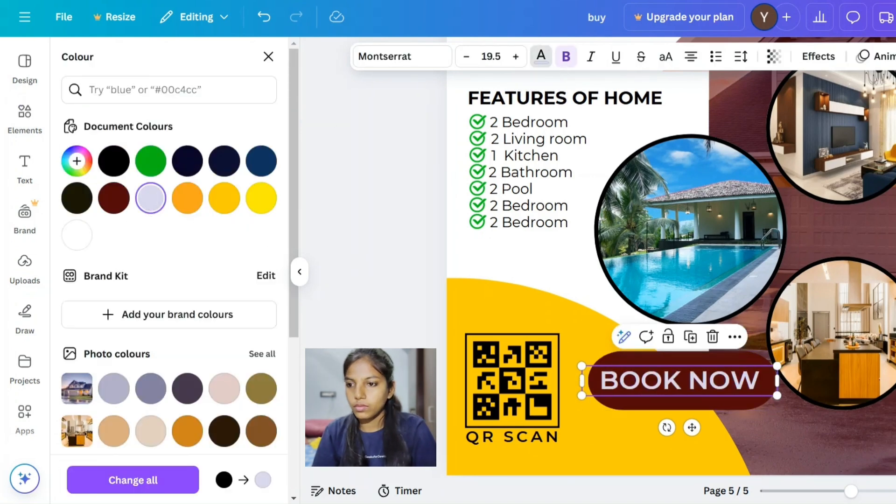
{"action": "left_click", "coordinate": [374, 224]}
{"action": "left_click_drag", "start_coordinate": [736, 378], "coordinate": [739, 378]}
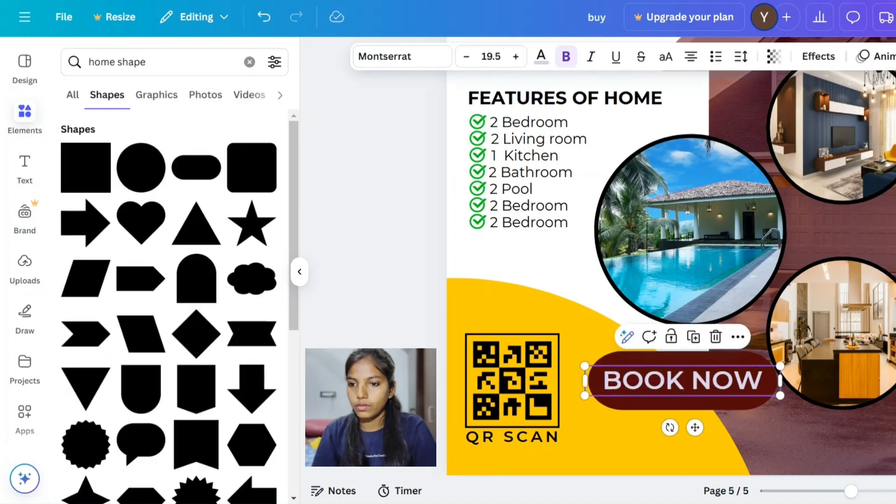
{"action": "left_click", "coordinate": [410, 369]}
- Group the BOOK NOW text with its pill, shrink the group, and position it midway between the QR code and kitchen photo
{"action": "scroll", "coordinate": [411, 368], "scroll_direction": "down", "scroll_amount": 3}
{"action": "scroll", "coordinate": [514, 326], "scroll_direction": "down", "scroll_amount": 1}
{"action": "left_click", "coordinate": [670, 345]}
{"action": "scroll", "coordinate": [489, 323], "scroll_direction": "up", "scroll_amount": 1}
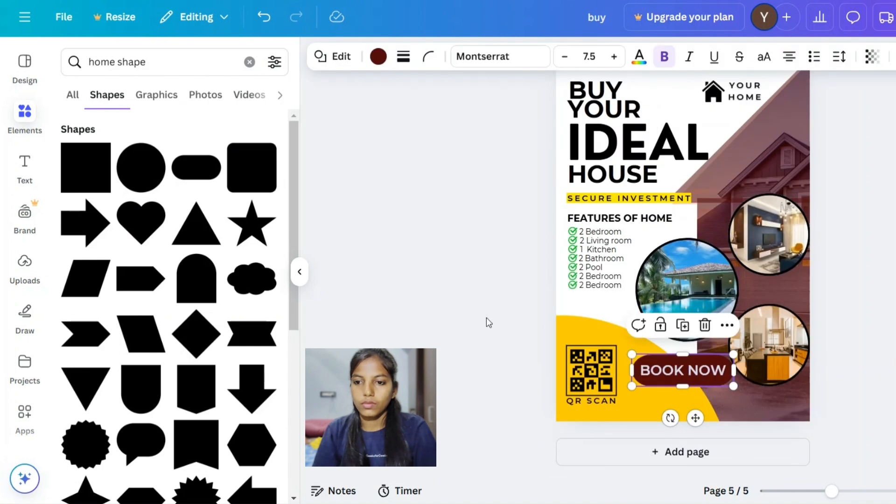
{"action": "left_click", "coordinate": [661, 377]}
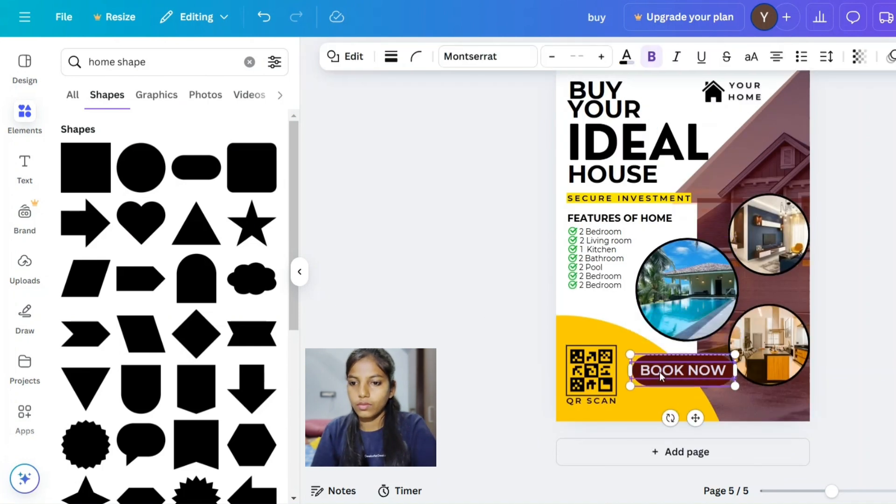
{"action": "left_click", "coordinate": [637, 326]}
{"action": "left_click_drag", "start_coordinate": [630, 386], "coordinate": [664, 376]}
{"action": "left_click_drag", "start_coordinate": [711, 407], "coordinate": [691, 409]}
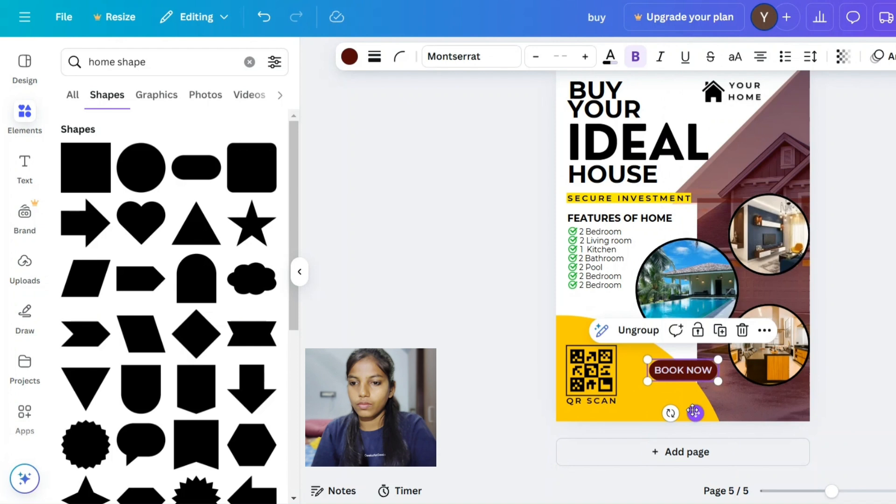
- Add body text reading "Call us :" with the phone number, widen it to one line, and place it under the BOOK NOW button
{"action": "left_click", "coordinate": [24, 167]}
{"action": "left_click", "coordinate": [167, 347]}
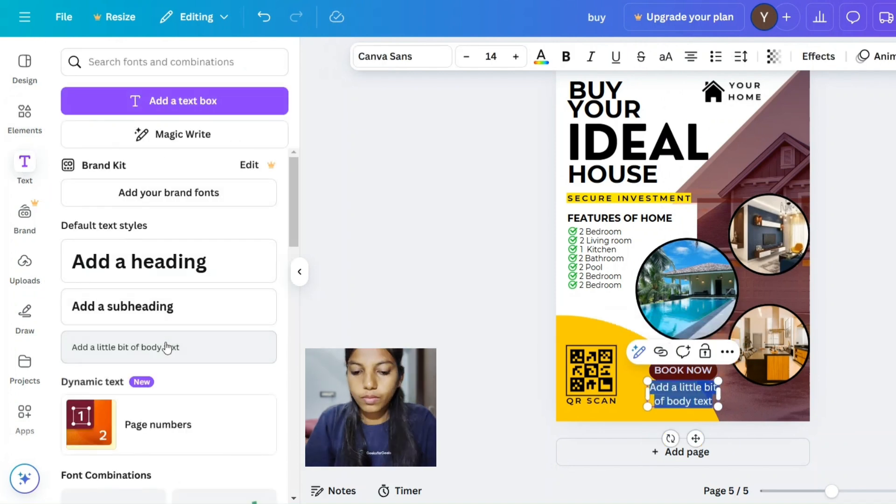
{"action": "type", "text": "Call us :"}
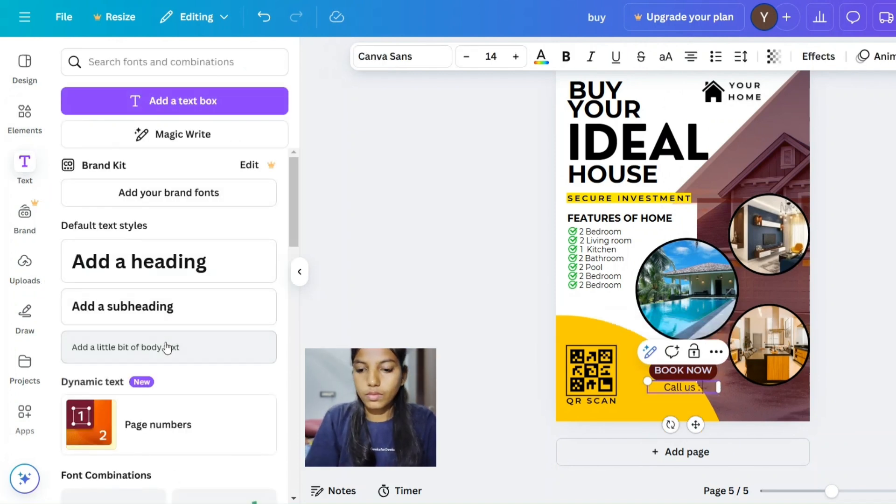
{"action": "type", "text": " +91 000 000 00"}
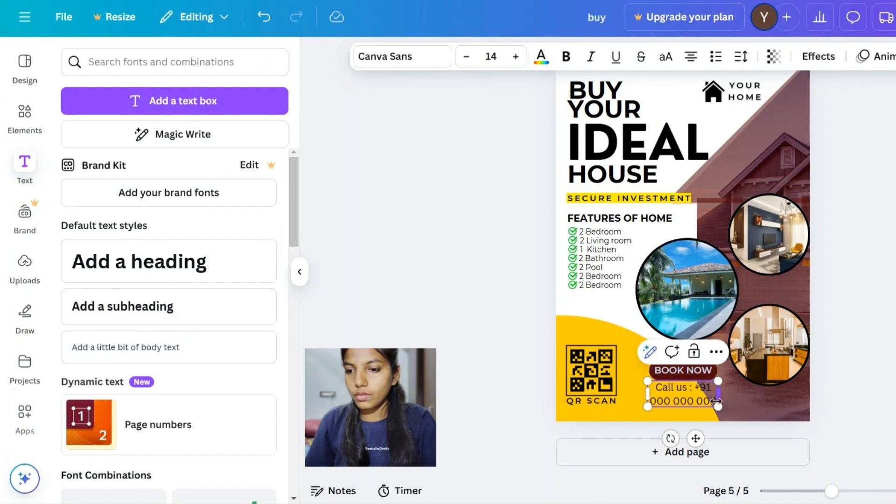
{"action": "left_click_drag", "start_coordinate": [717, 401], "coordinate": [780, 400]}
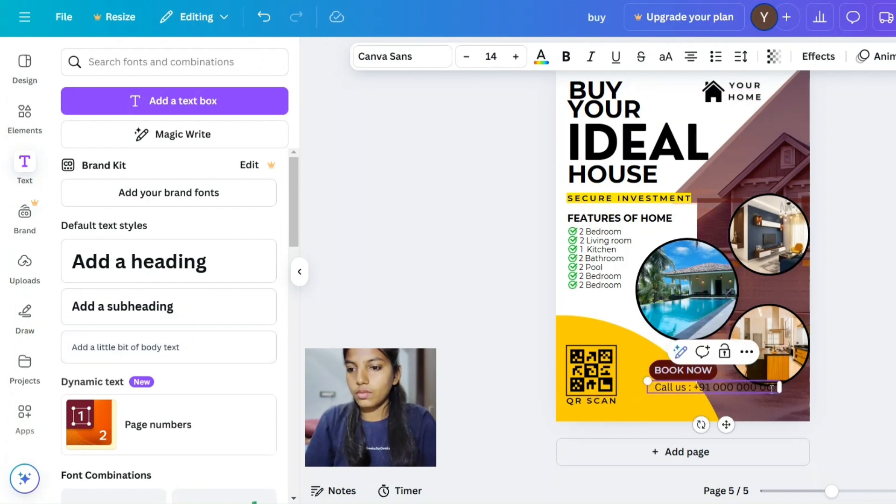
{"action": "left_click_drag", "start_coordinate": [725, 428], "coordinate": [703, 432]}
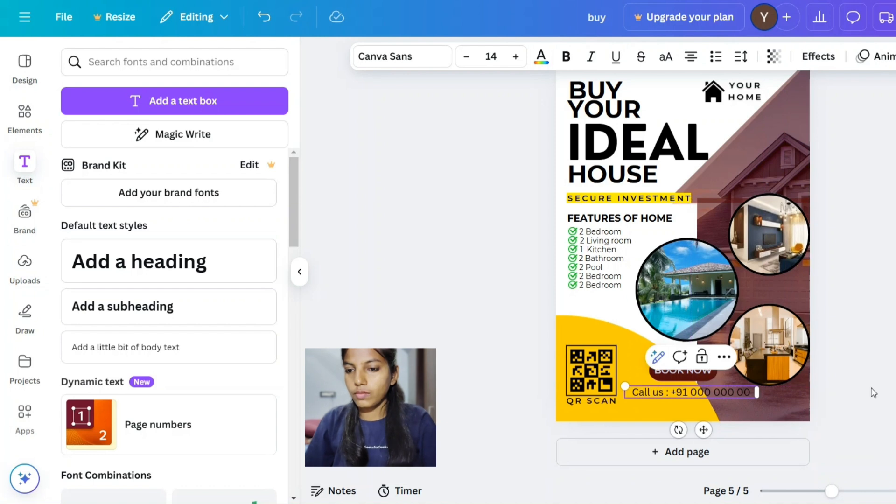
- Shift the BOOK NOW button and the contact text slightly lower
{"action": "left_click", "coordinate": [873, 393]}
{"action": "left_click_drag", "start_coordinate": [683, 372], "coordinate": [683, 376]}
{"action": "mouse_move", "coordinate": [694, 391]}
{"action": "left_mouse_down"}
{"action": "mouse_move", "coordinate": [740, 394]}
{"action": "mouse_move", "coordinate": [696, 396]}
{"action": "left_mouse_up"}
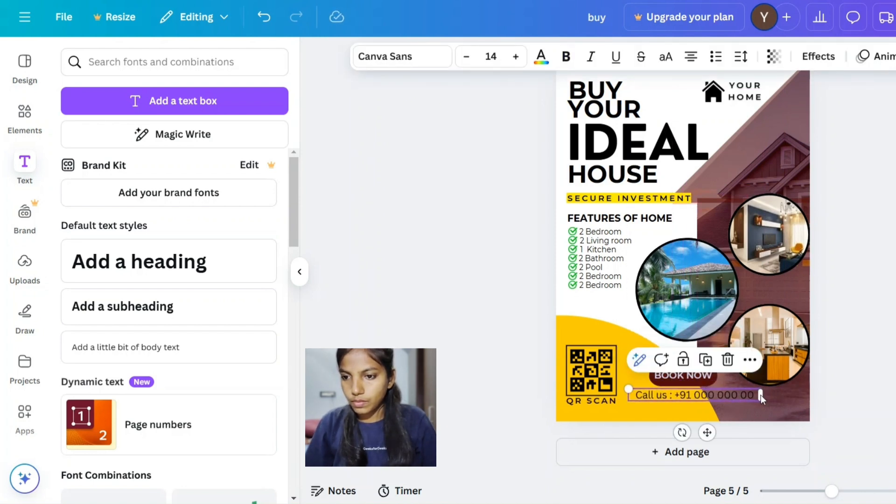
- Narrow the contact text box, put the phone number on its own line, and justify both lines
{"action": "left_click_drag", "start_coordinate": [755, 400], "coordinate": [742, 400]}
{"action": "left_click", "coordinate": [676, 396]}
{"action": "key", "text": "Return"}
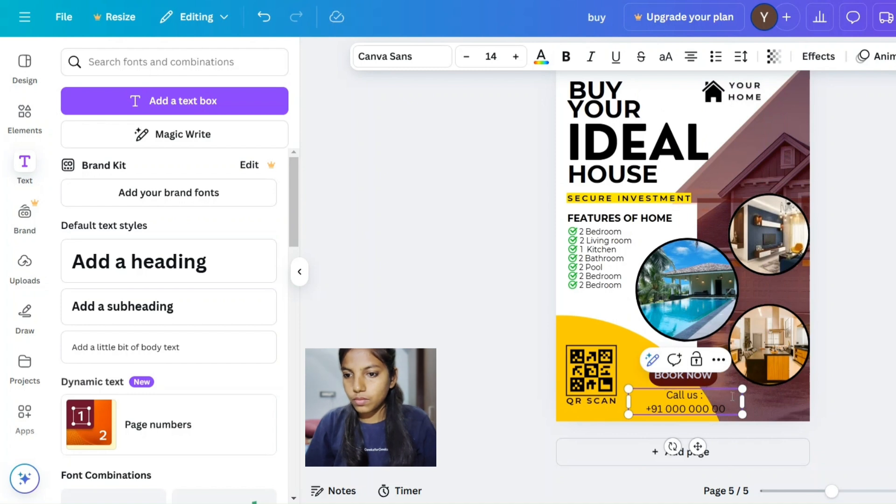
{"action": "left_click", "coordinate": [691, 56]}
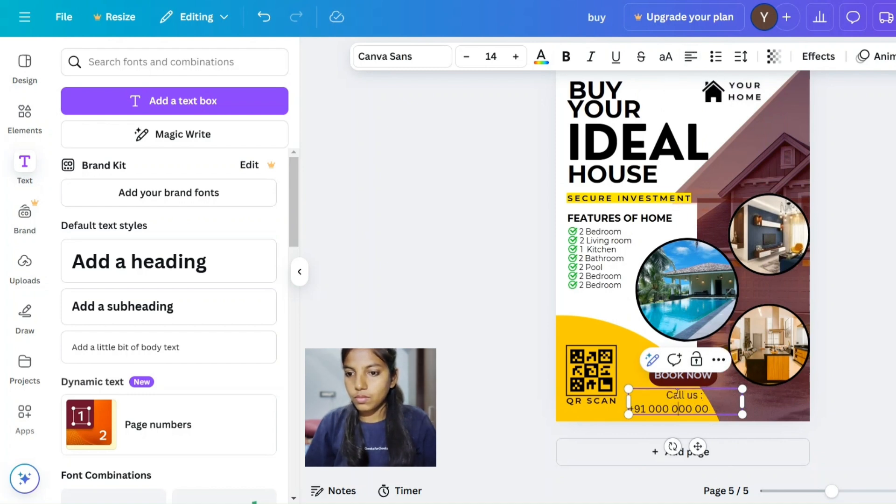
{"action": "key", "text": "ctrl+a"}
{"action": "left_click", "coordinate": [691, 56]}
{"action": "left_click", "coordinate": [691, 56]}
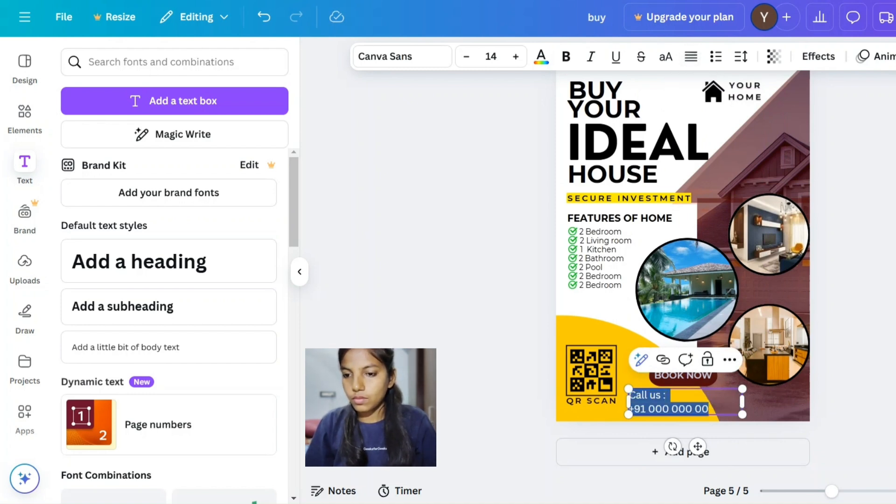
- Shrink the contact text to size 8.4, make it bold, and move it directly under the BOOK NOW button
{"action": "left_click", "coordinate": [794, 424]}
{"action": "left_click", "coordinate": [701, 409]}
{"action": "left_click_drag", "start_coordinate": [742, 415], "coordinate": [698, 404]}
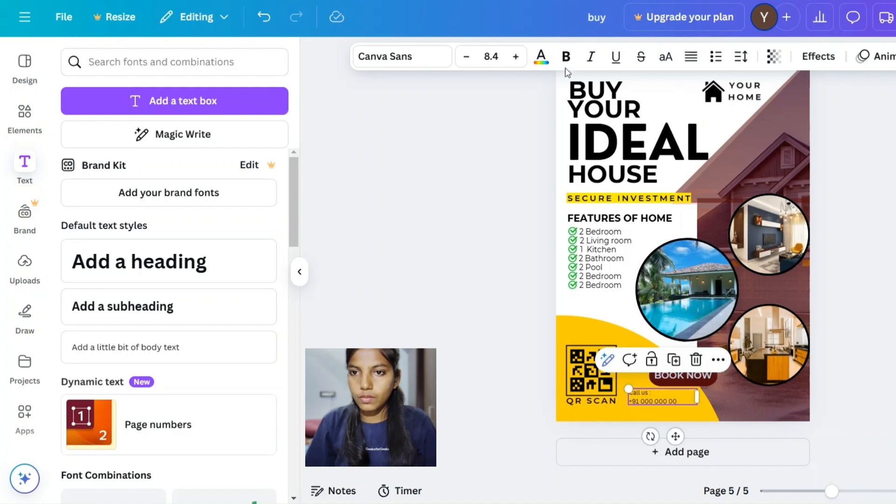
{"action": "left_click", "coordinate": [565, 56]}
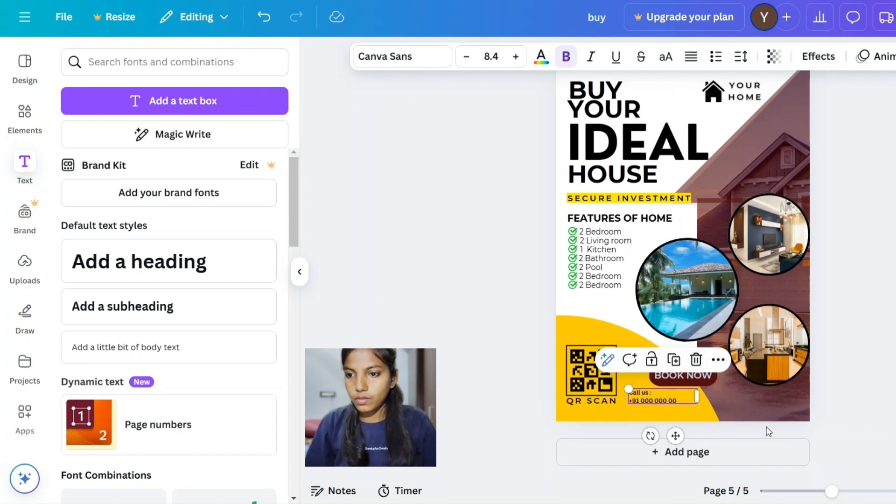
{"action": "left_click_drag", "start_coordinate": [666, 398], "coordinate": [681, 417]}
{"action": "left_click", "coordinate": [698, 361]}
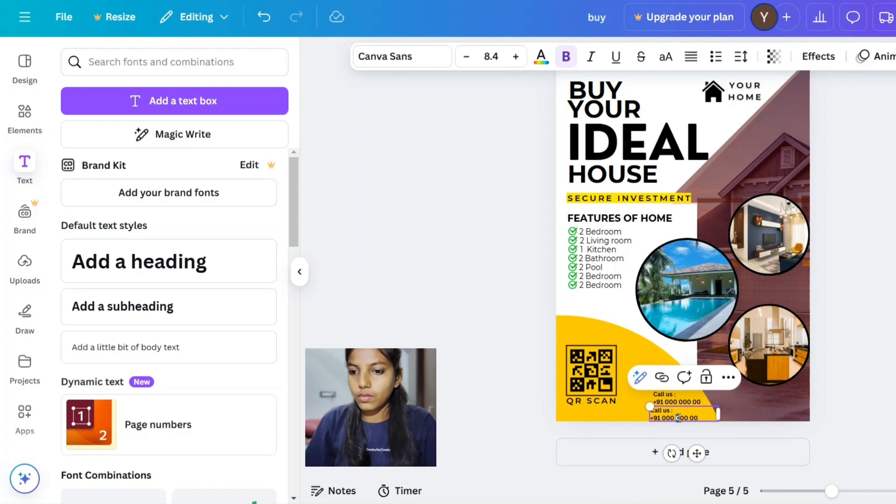
{"action": "key", "text": "BackSpace"}
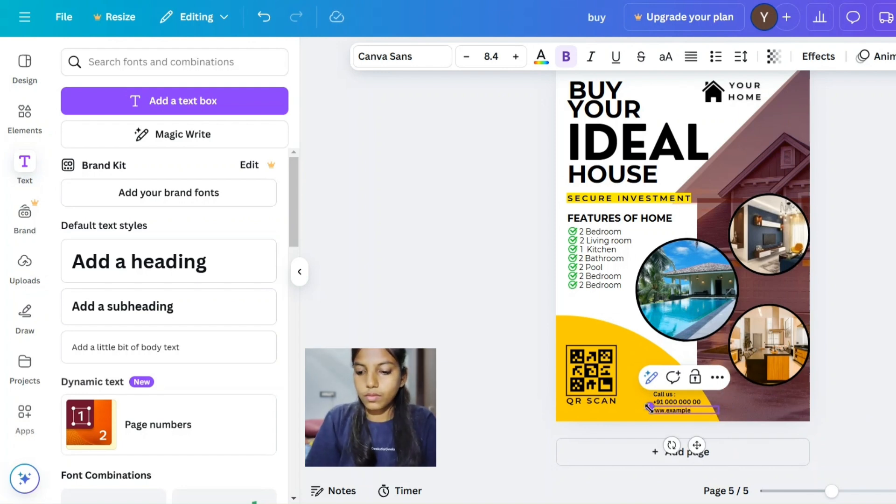
{"action": "left_click_drag", "start_coordinate": [695, 446], "coordinate": [698, 443]}
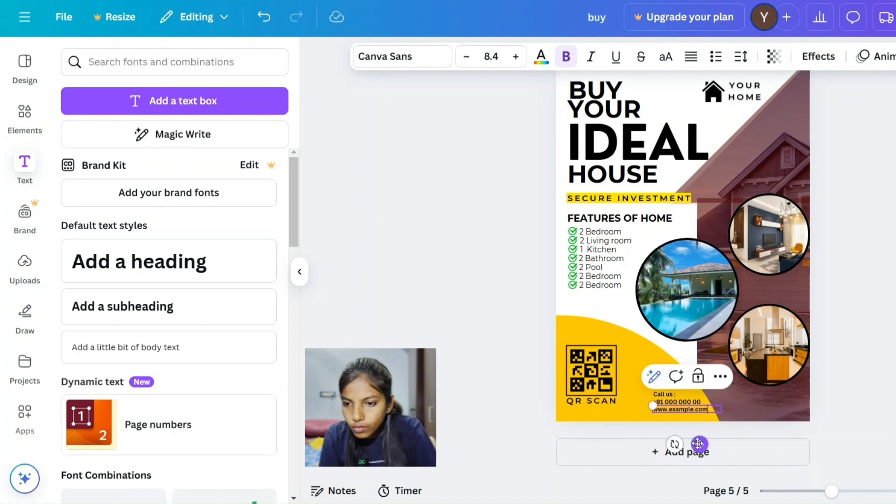
{"action": "left_click", "coordinate": [873, 418]}
- Move the QR code up and slightly enlarge it, and centre the QR SCAN label beneath it
{"action": "left_click_drag", "start_coordinate": [580, 362], "coordinate": [624, 337]}
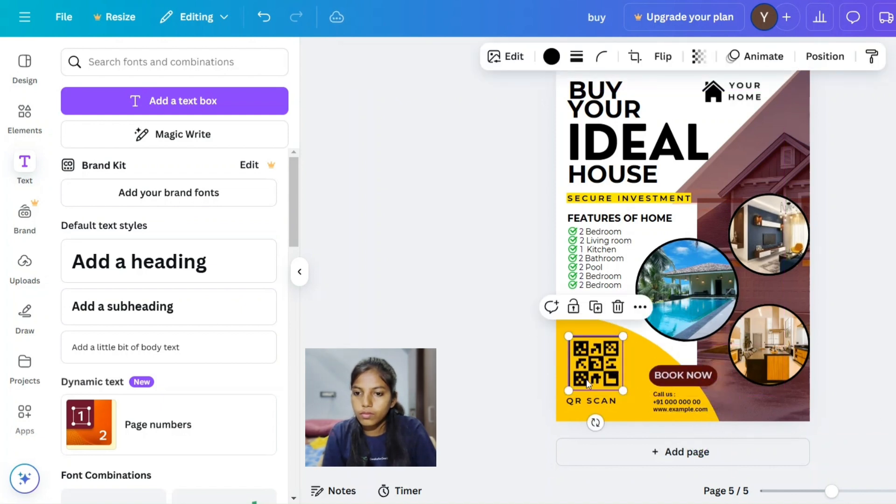
{"action": "left_click", "coordinate": [580, 397]}
- Colour the headline word IDEAL dark red
{"action": "scroll", "coordinate": [653, 234], "scroll_direction": "up", "scroll_amount": 1}
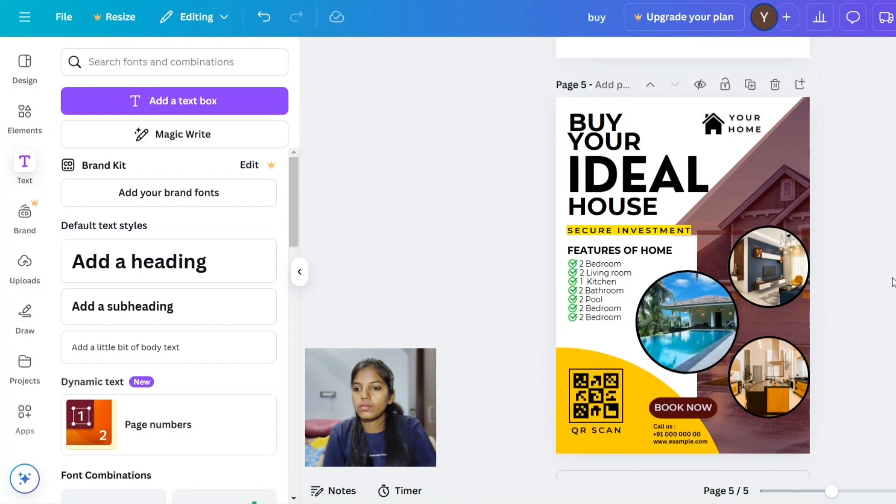
{"action": "left_click", "coordinate": [653, 178]}
{"action": "left_click", "coordinate": [542, 56]}
{"action": "left_click", "coordinate": [114, 198]}
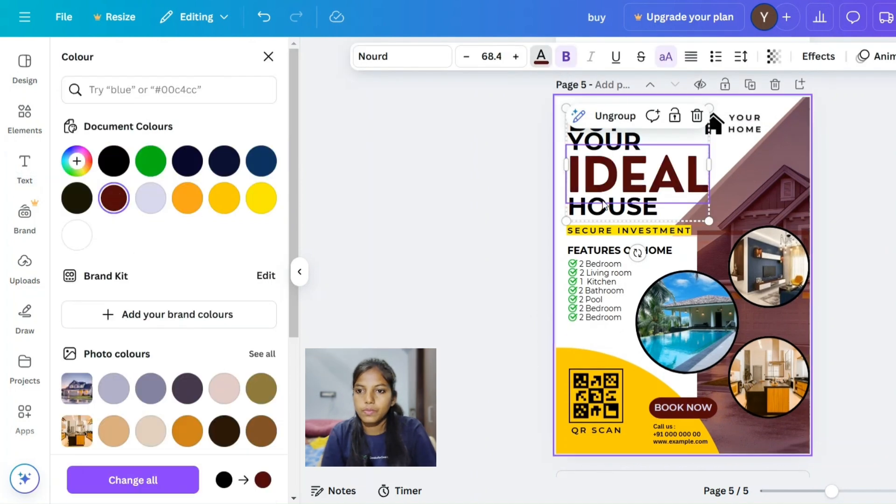
{"action": "left_click", "coordinate": [652, 214]}
{"action": "mouse_move", "coordinate": [663, 210]}
{"action": "left_mouse_down"}
{"action": "mouse_move", "coordinate": [648, 204]}
{"action": "mouse_move", "coordinate": [663, 209]}
{"action": "left_mouse_up"}
{"action": "left_click", "coordinate": [470, 189]}
- Colour the headline word YOUR the same dark red as IDEAL
{"action": "left_click", "coordinate": [604, 141]}
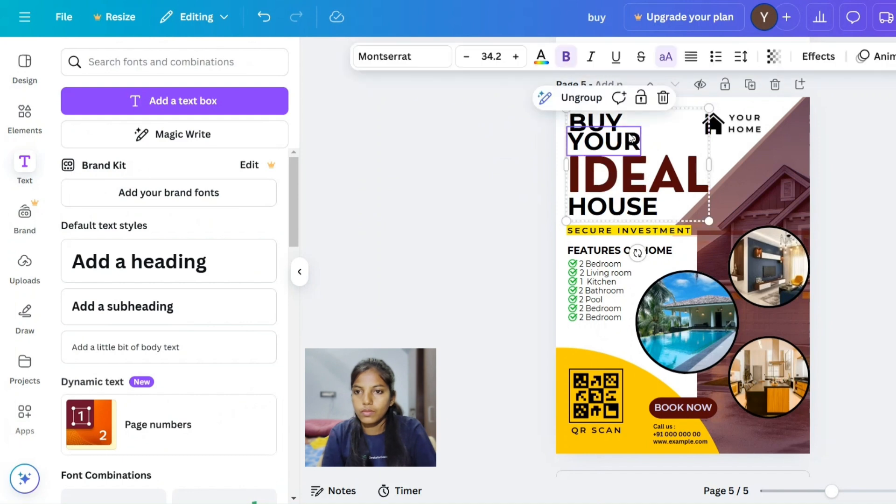
{"action": "left_click", "coordinate": [542, 56]}
{"action": "left_click", "coordinate": [114, 198]}
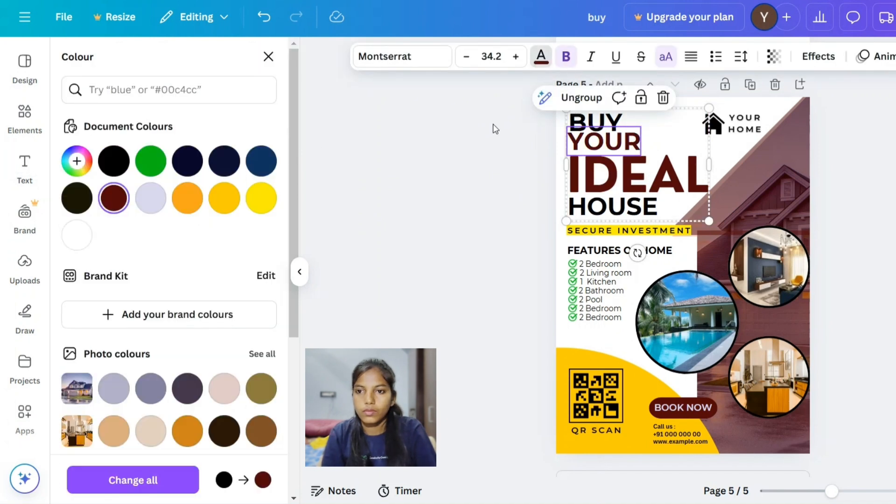
- Colour the headline words HOUSE and BUY the same dark red as IDEAL
{"action": "left_click", "coordinate": [620, 205]}
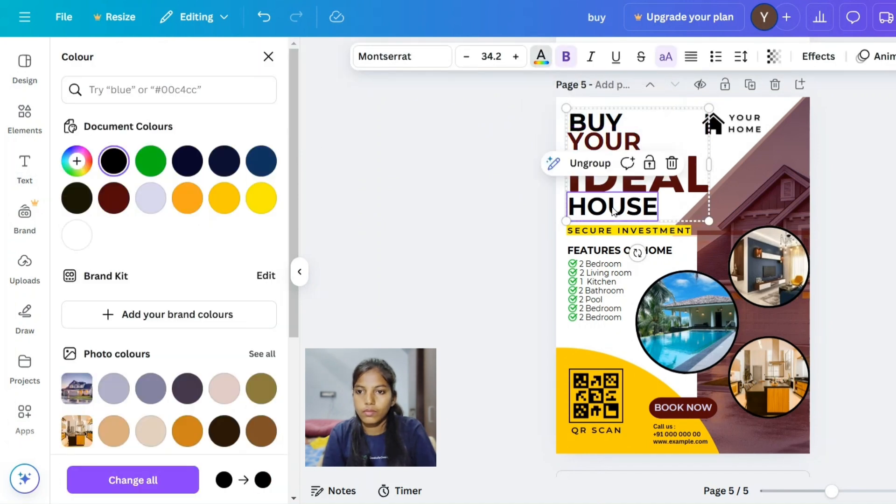
{"action": "left_click", "coordinate": [114, 198]}
{"action": "left_click", "coordinate": [445, 261]}
{"action": "scroll", "coordinate": [722, 96], "scroll_direction": "down", "scroll_amount": 1}
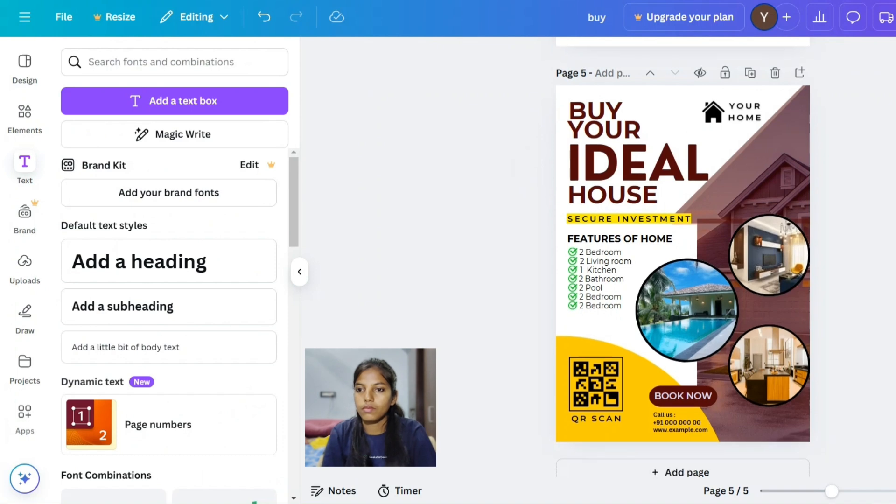
- Select the logo's YOUR HOME text from the layers and colour it the same dark red as the headline
{"action": "left_click", "coordinate": [722, 96]}
{"action": "left_click", "coordinate": [893, 56]}
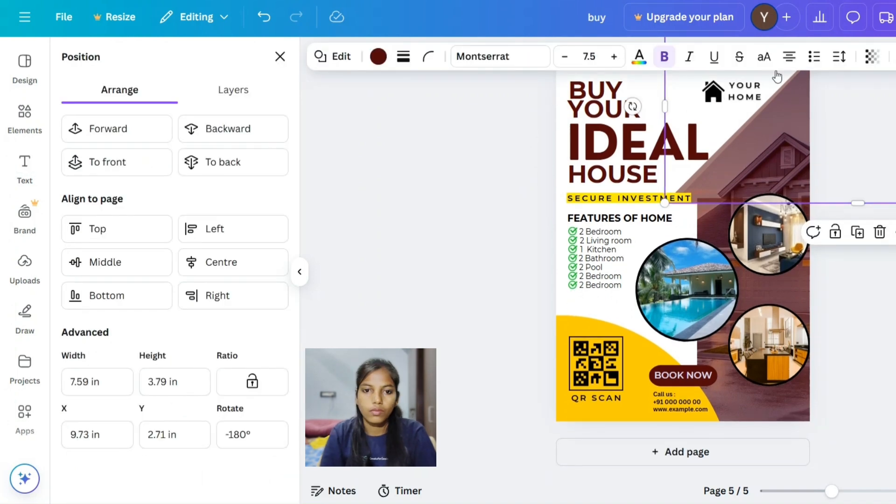
{"action": "left_click", "coordinate": [234, 89]}
{"action": "scroll", "coordinate": [206, 254], "scroll_direction": "down", "scroll_amount": 5}
{"action": "left_click", "coordinate": [197, 271]}
{"action": "left_click", "coordinate": [570, 57]}
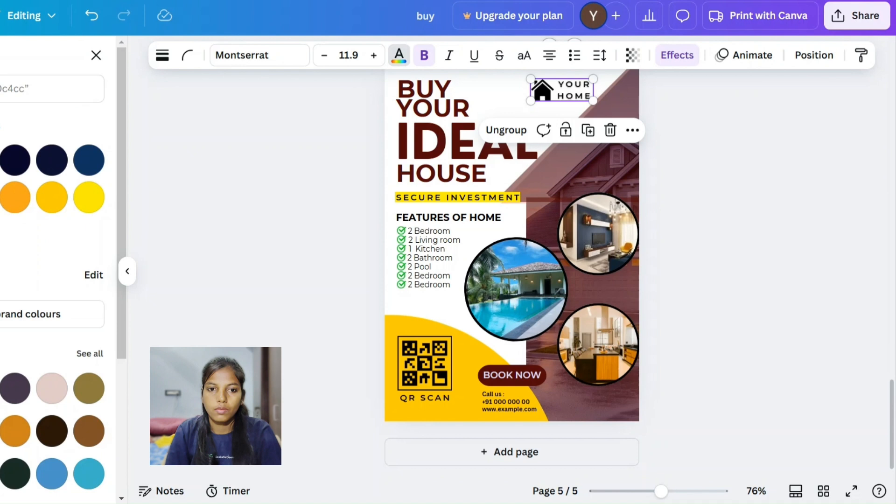
{"action": "left_click", "coordinate": [0, 197]}
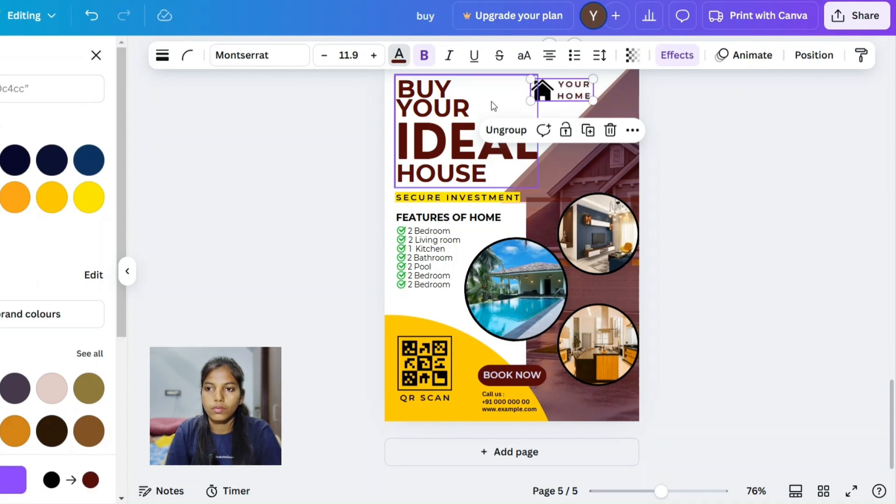
{"action": "key", "text": "Escape"}
{"action": "key", "text": "Escape"}
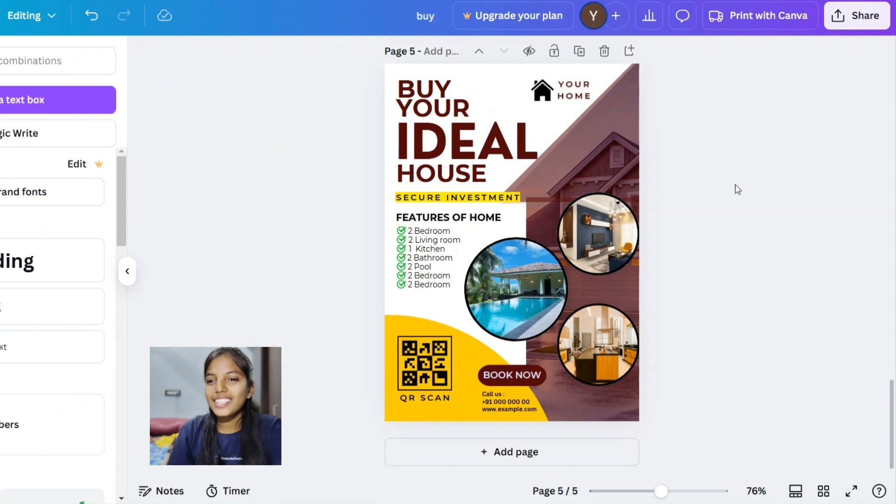
- Present the finished flyer full screen to review it, and return to the editor
{"action": "left_click", "coordinate": [855, 24]}
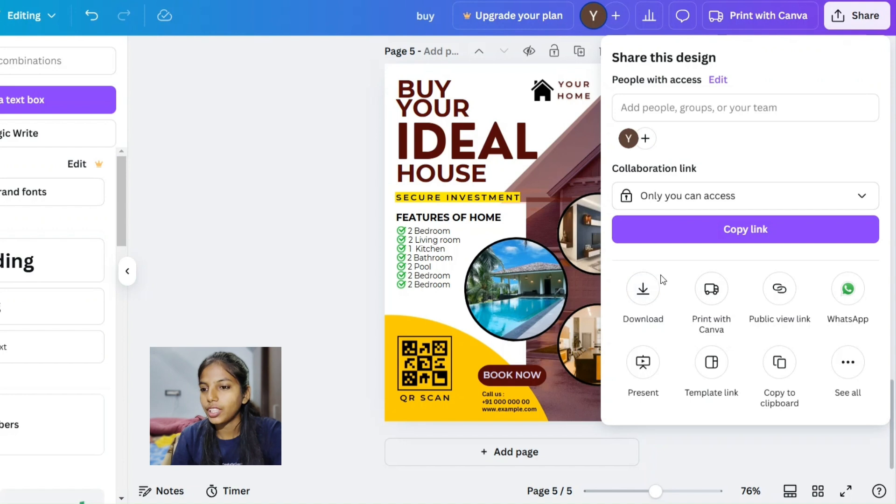
{"action": "left_click", "coordinate": [846, 362]}
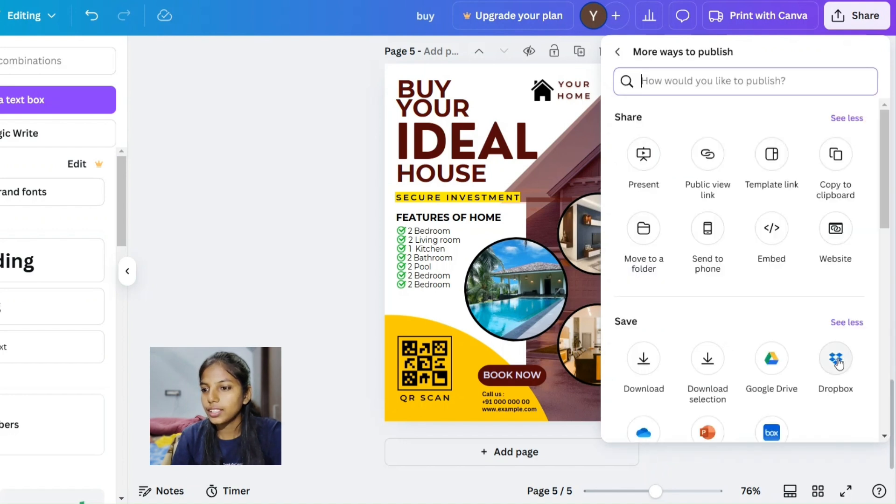
{"action": "left_click", "coordinate": [644, 157]}
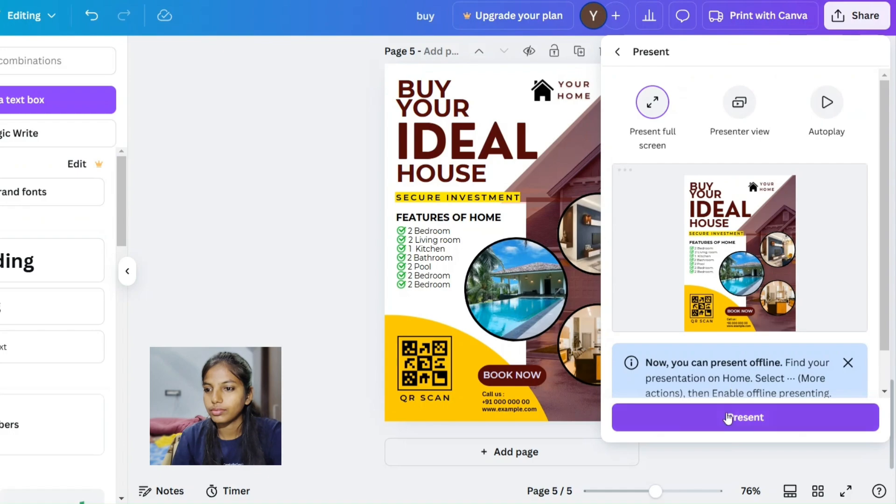
{"action": "left_click", "coordinate": [746, 333]}
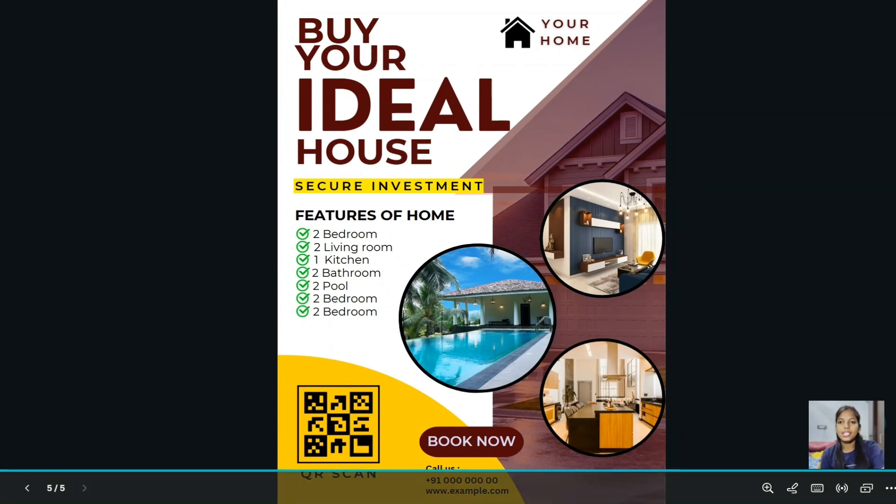
{"action": "key", "text": "Escape"}
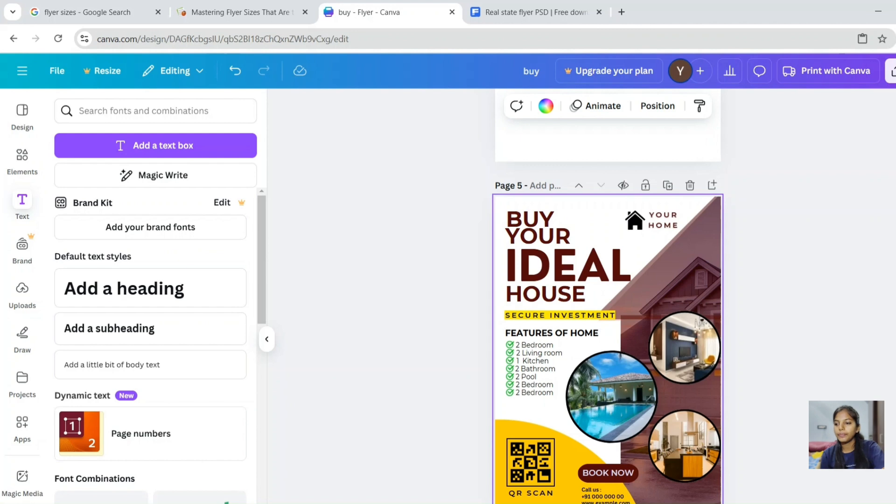
- Open the download settings and limit the page selection to the current page, Page 5
{"action": "left_click", "coordinate": [891, 75]}
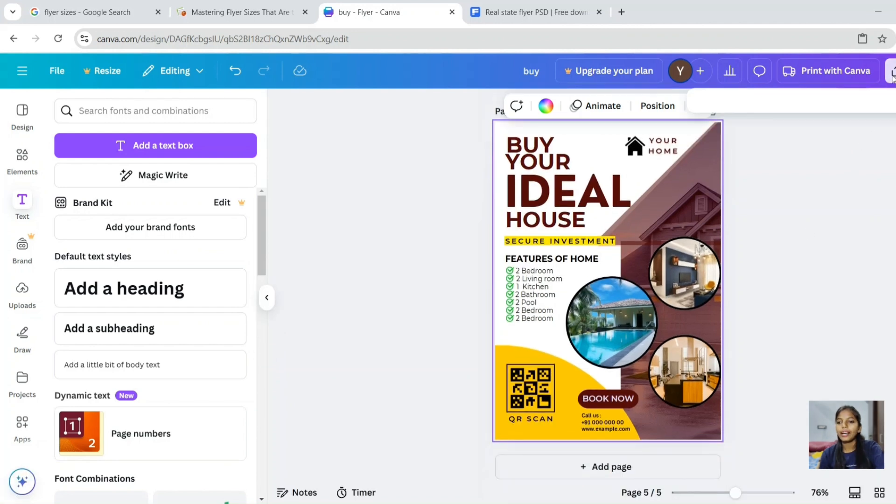
{"action": "left_click", "coordinate": [724, 317]}
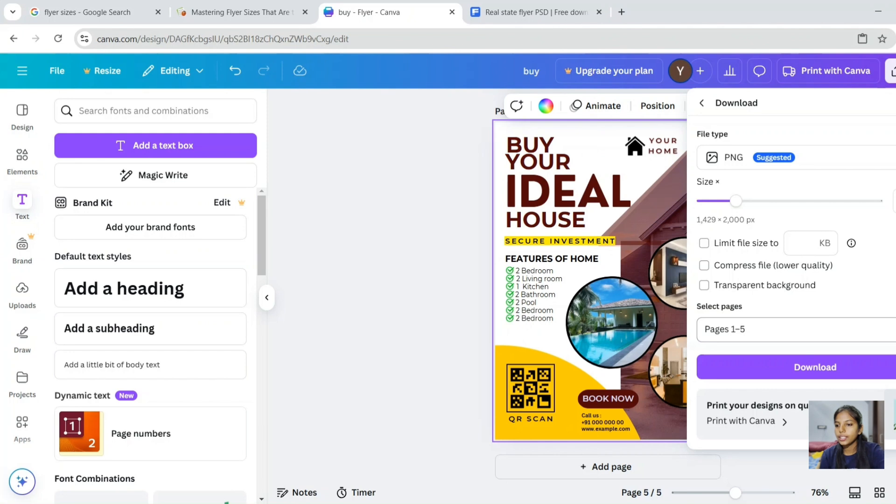
{"action": "left_click", "coordinate": [765, 329]}
{"action": "scroll", "coordinate": [758, 207], "scroll_direction": "down", "scroll_amount": 1}
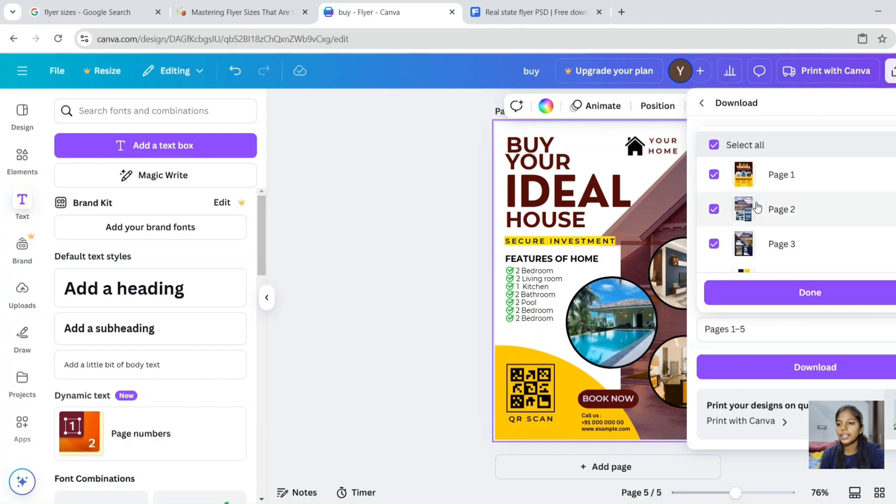
{"action": "scroll", "coordinate": [727, 173], "scroll_direction": "up", "scroll_amount": 1}
{"action": "left_click", "coordinate": [713, 169]}
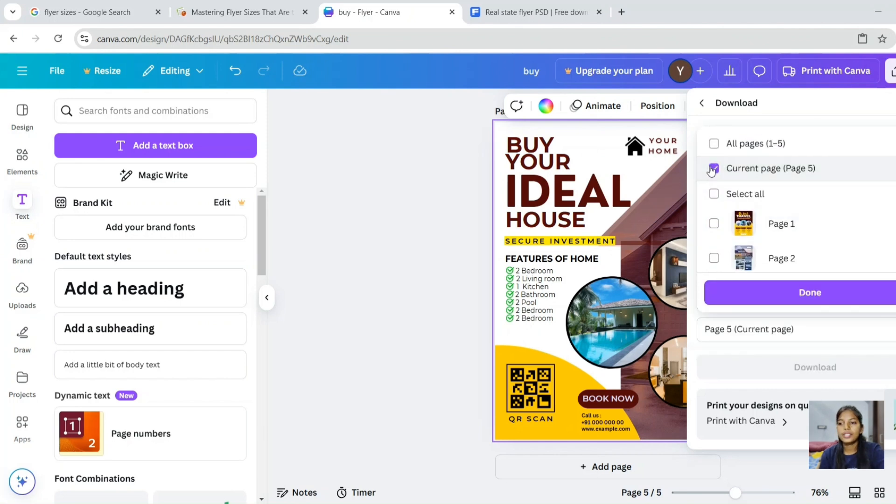
{"action": "left_click", "coordinate": [769, 291]}
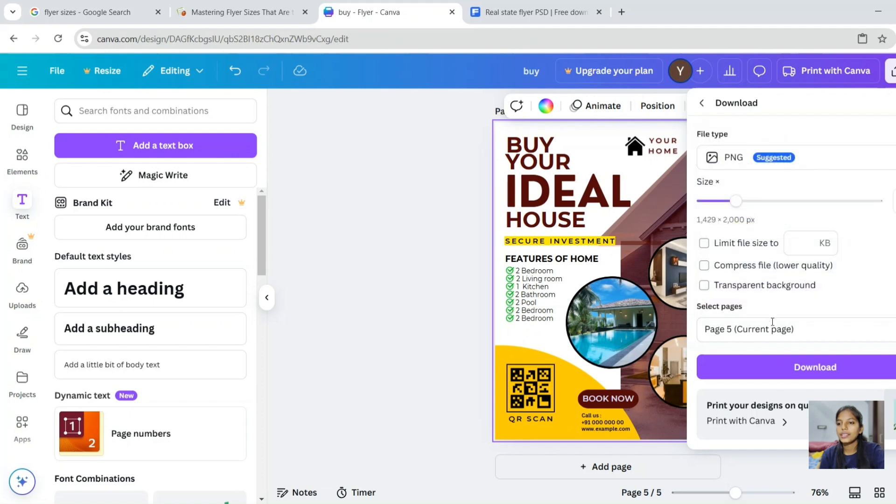
- Set the download file type to PDF Print with the RGB (best for digital use) colour profile, and close the settings
{"action": "left_click", "coordinate": [809, 160]}
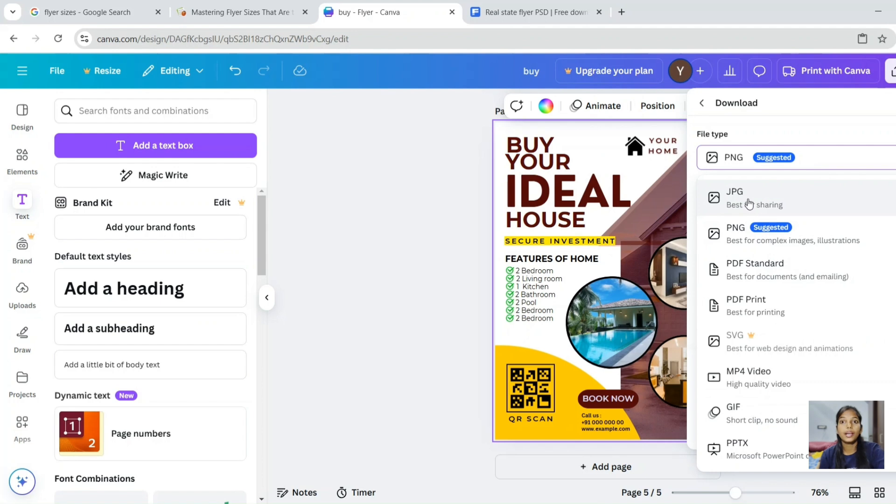
{"action": "left_click", "coordinate": [784, 319]}
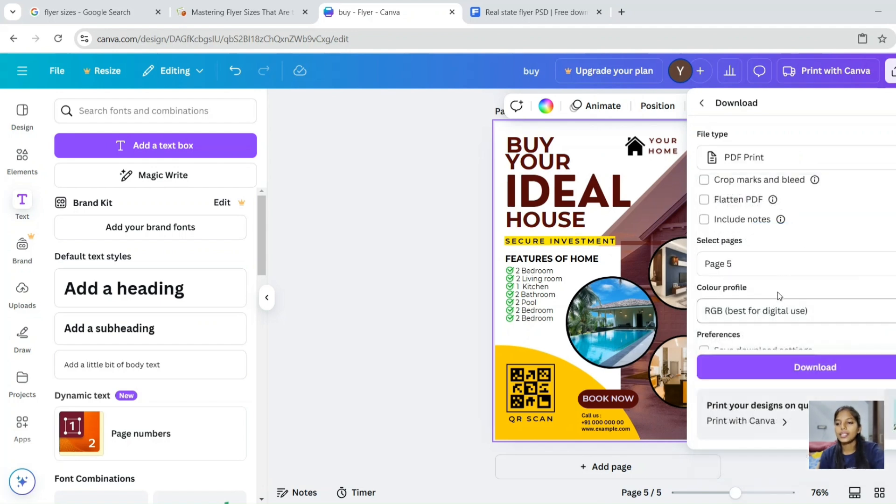
{"action": "scroll", "coordinate": [751, 224], "scroll_direction": "down", "scroll_amount": 1}
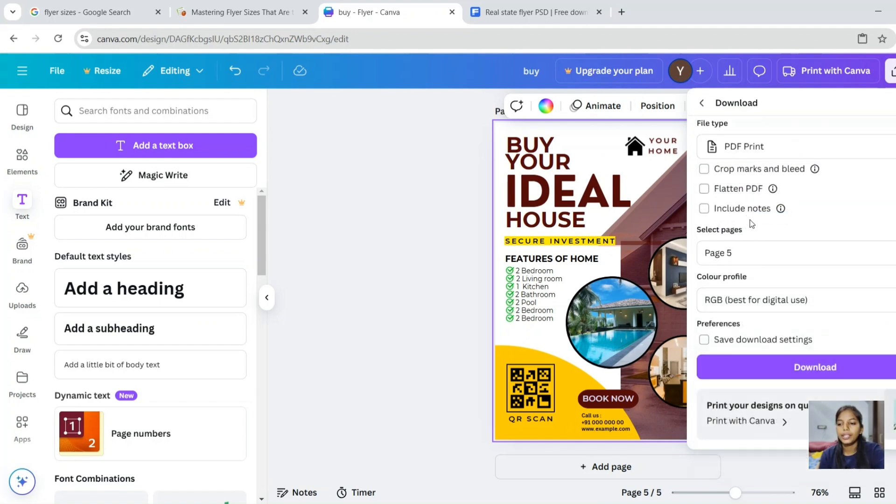
{"action": "left_click", "coordinate": [805, 305]}
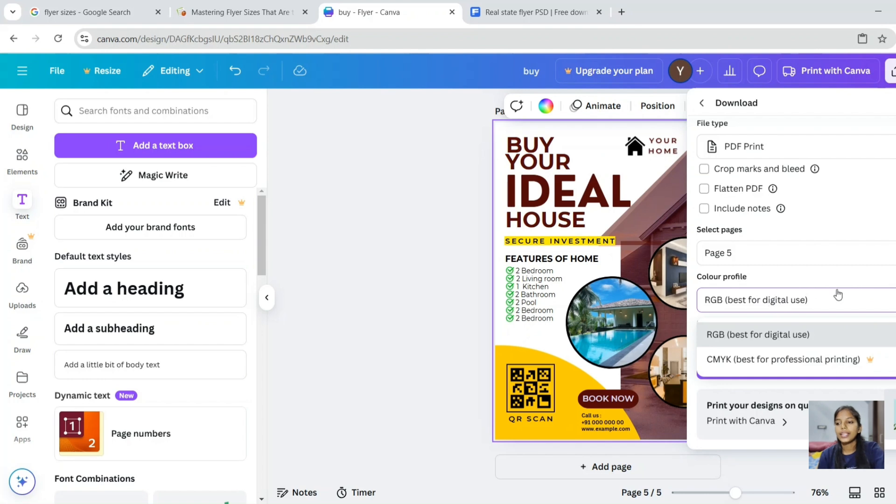
{"action": "left_click", "coordinate": [758, 334]}
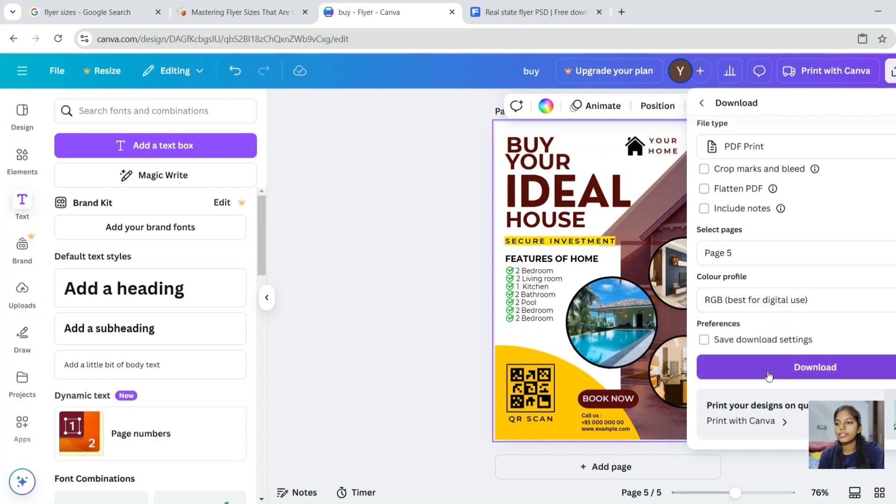
{"action": "left_click", "coordinate": [401, 318]}
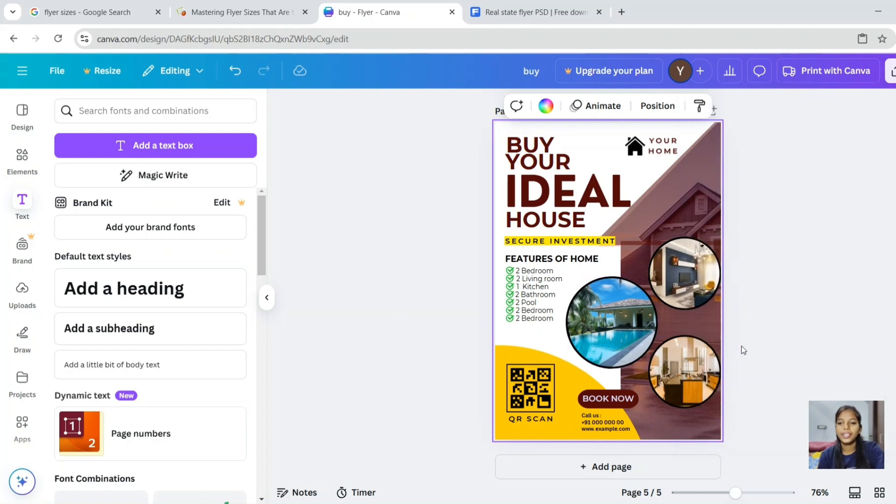
{"action": "scroll", "coordinate": [743, 350], "scroll_direction": "up", "scroll_amount": 2}
{"action": "scroll", "coordinate": [564, 344], "scroll_direction": "down", "scroll_amount": 3}
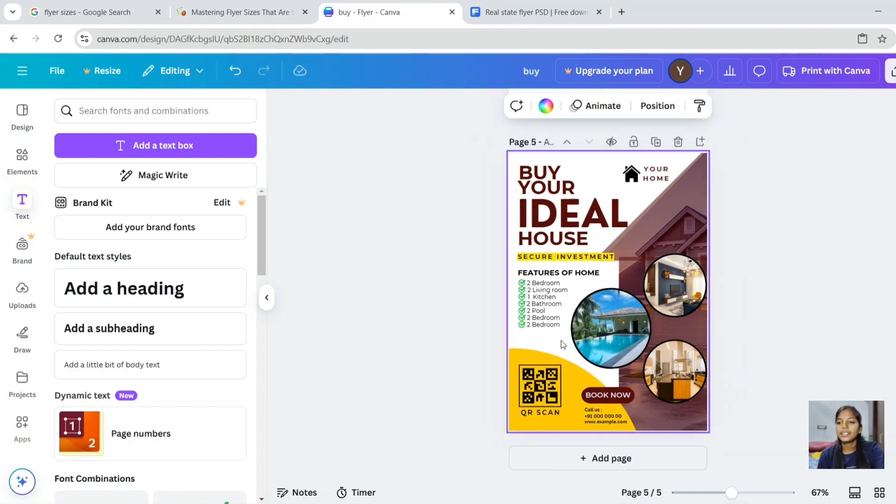
{"action": "scroll", "coordinate": [561, 340], "scroll_direction": "down", "scroll_amount": 1}
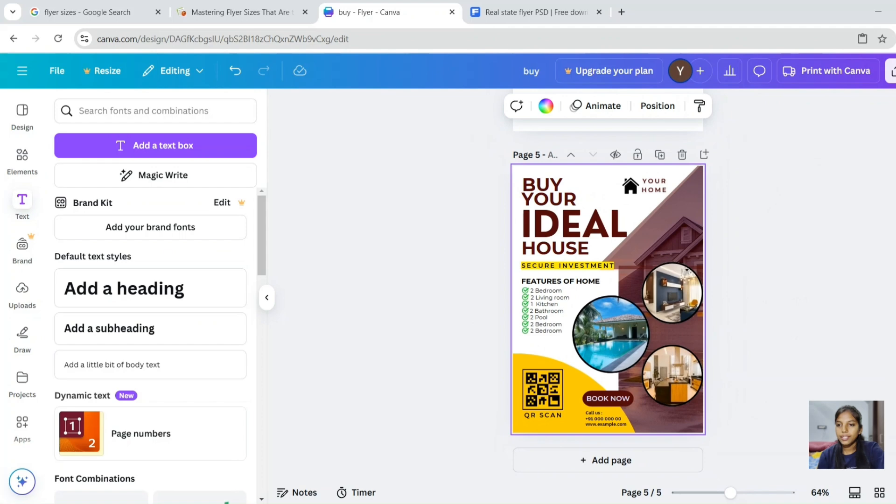